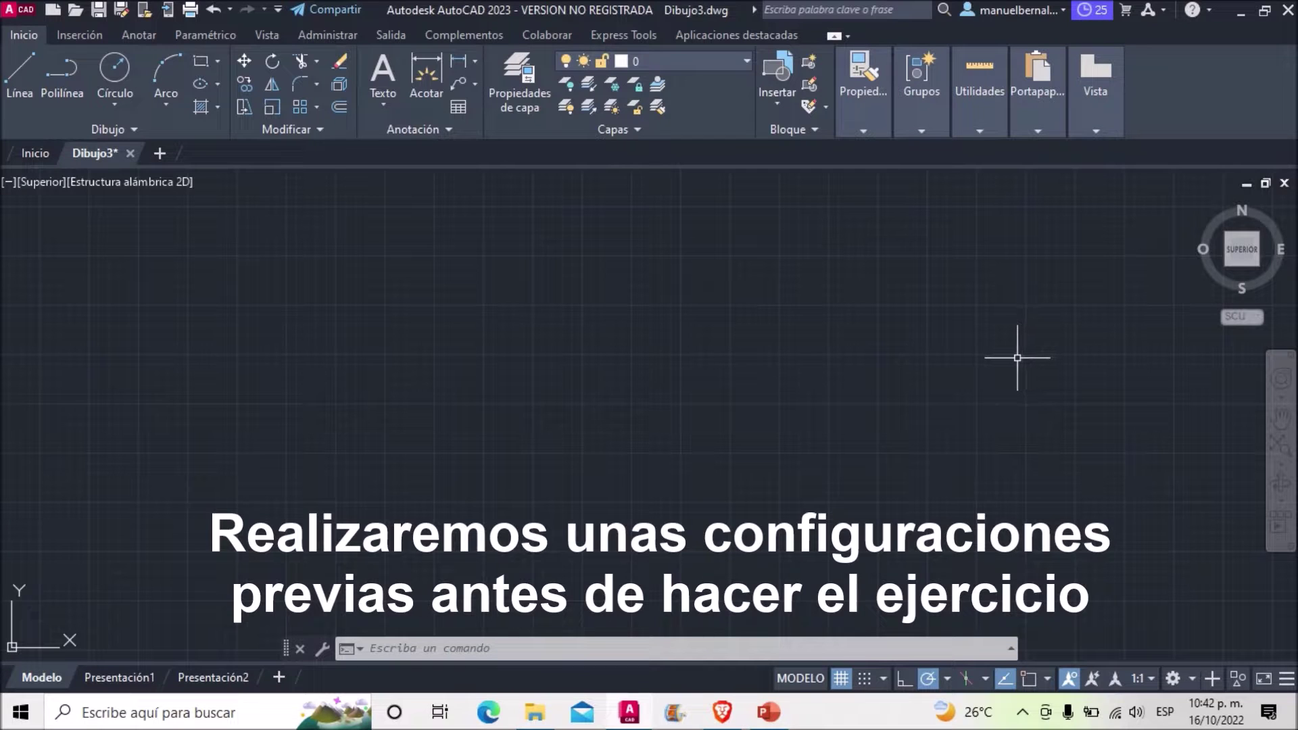
Save the drawing as 'Silla de auditorio' in the Escritorio > AutoCAD folder.
left_click(121, 10)
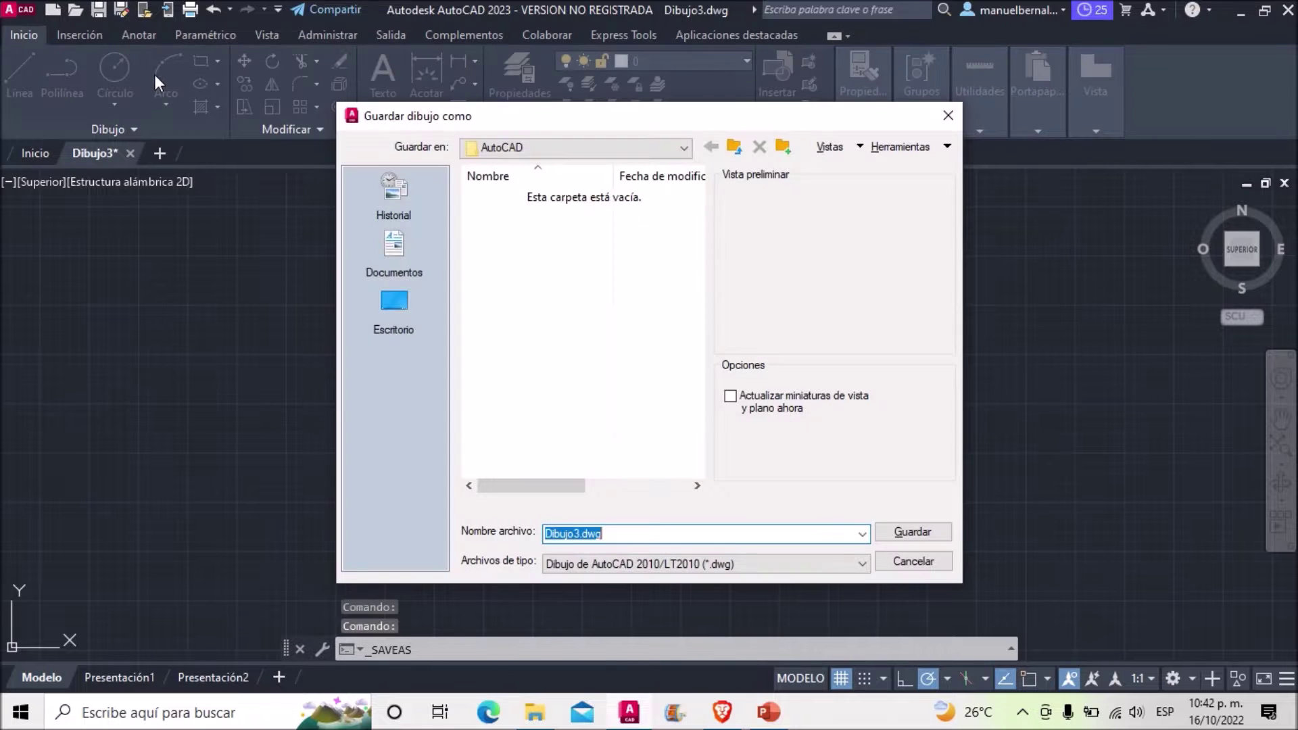
left_click(404, 297)
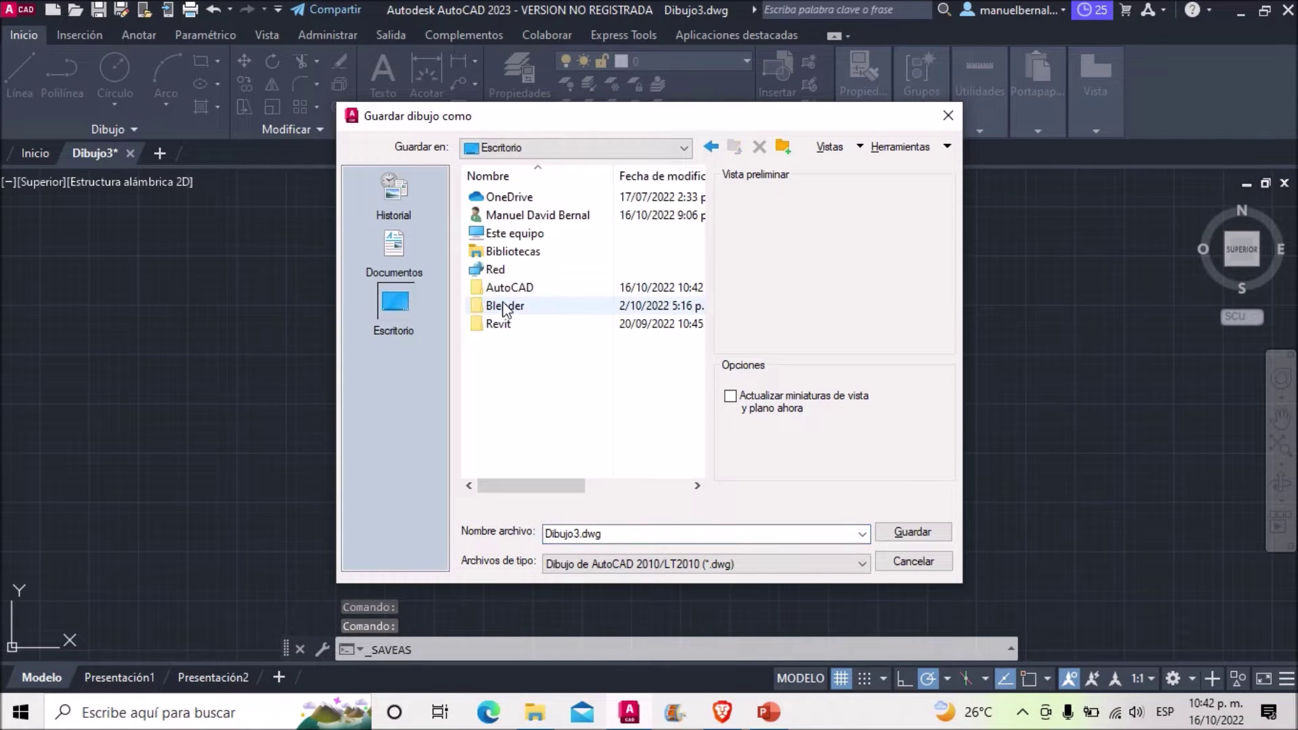
double_click(519, 291)
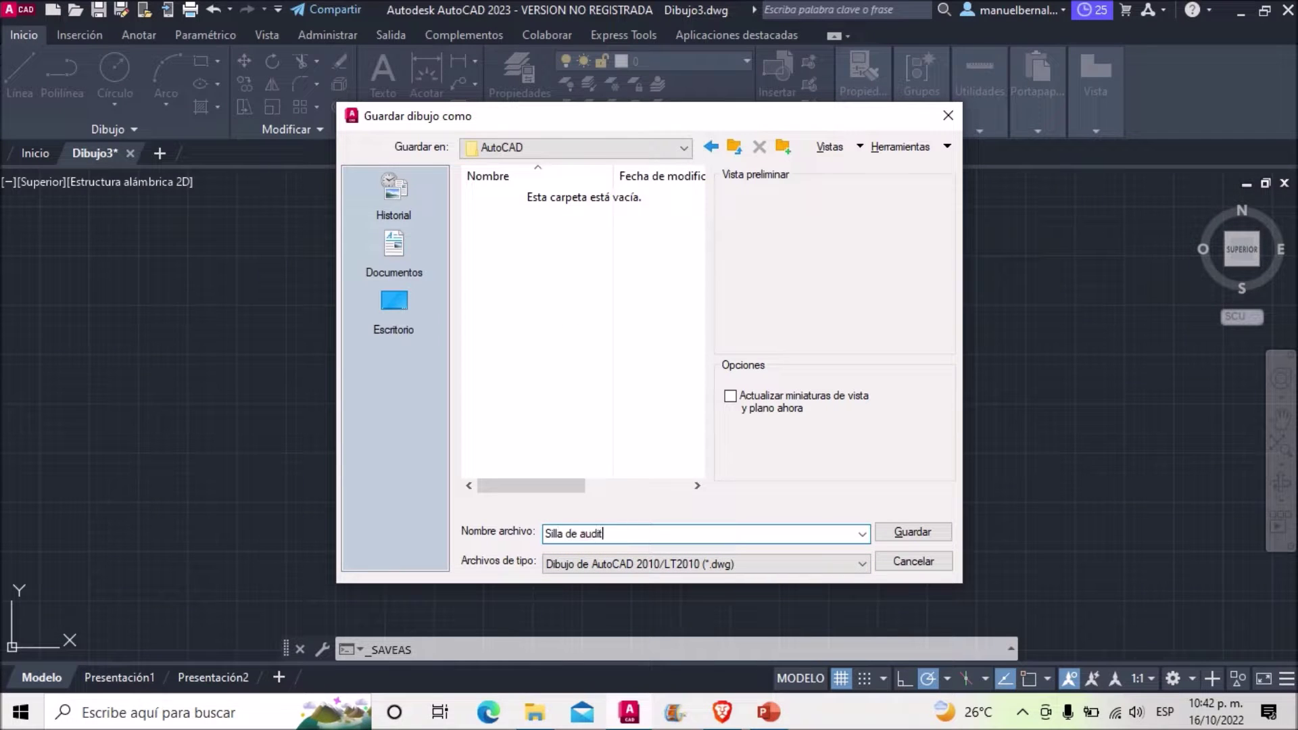
left_click(888, 532)
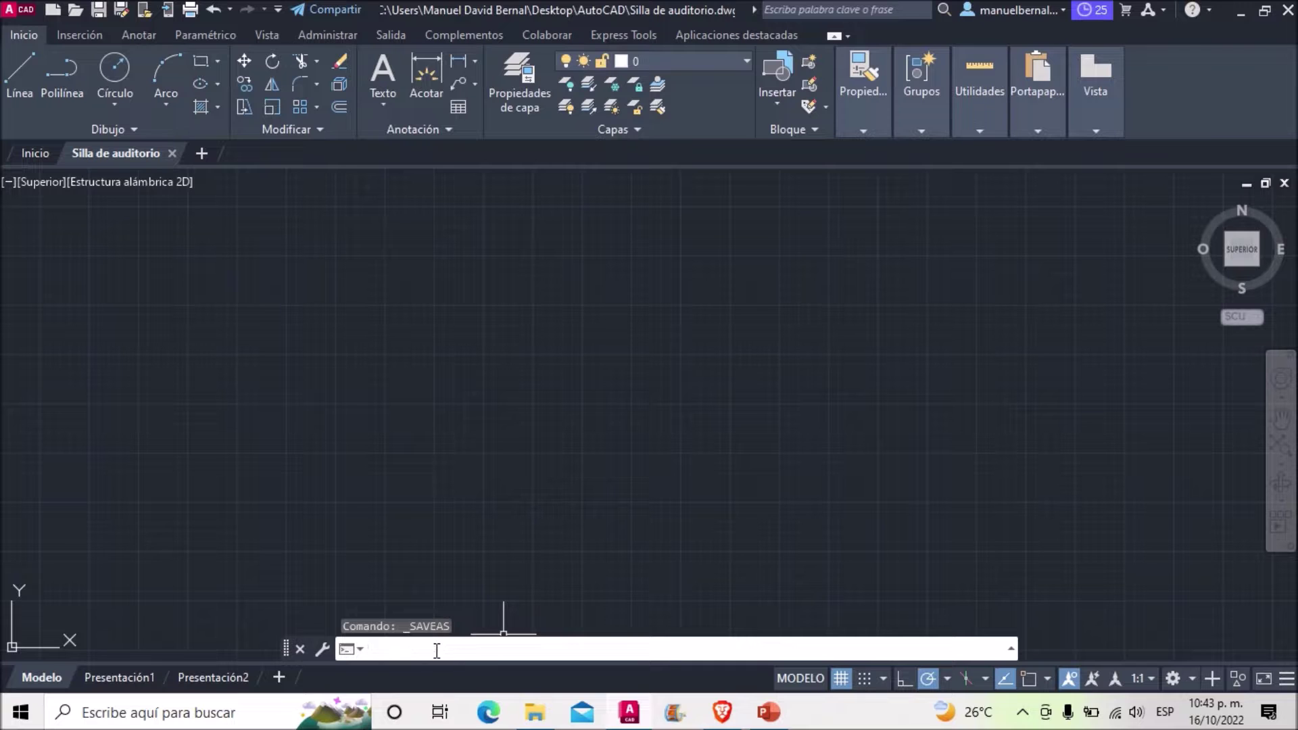
Set the insertion scale units to Metros in the Drawing Units dialog.
type("i")
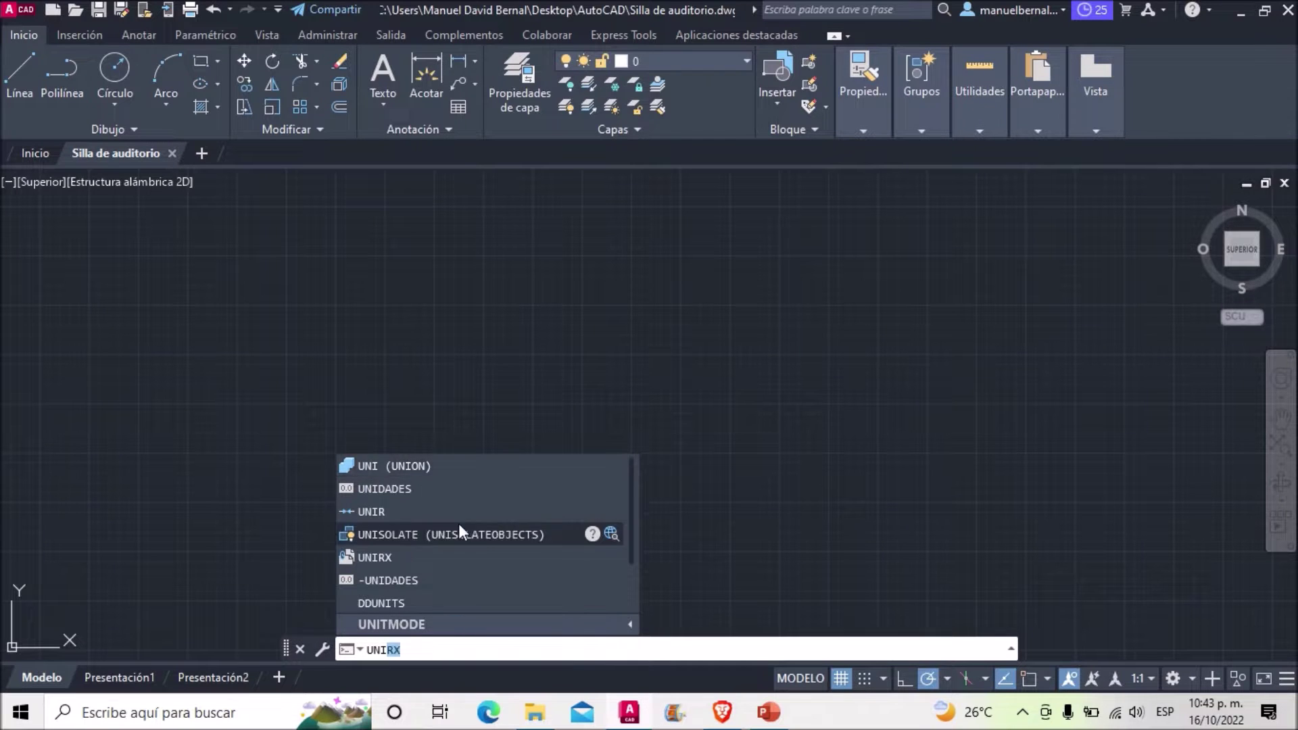
left_click(399, 485)
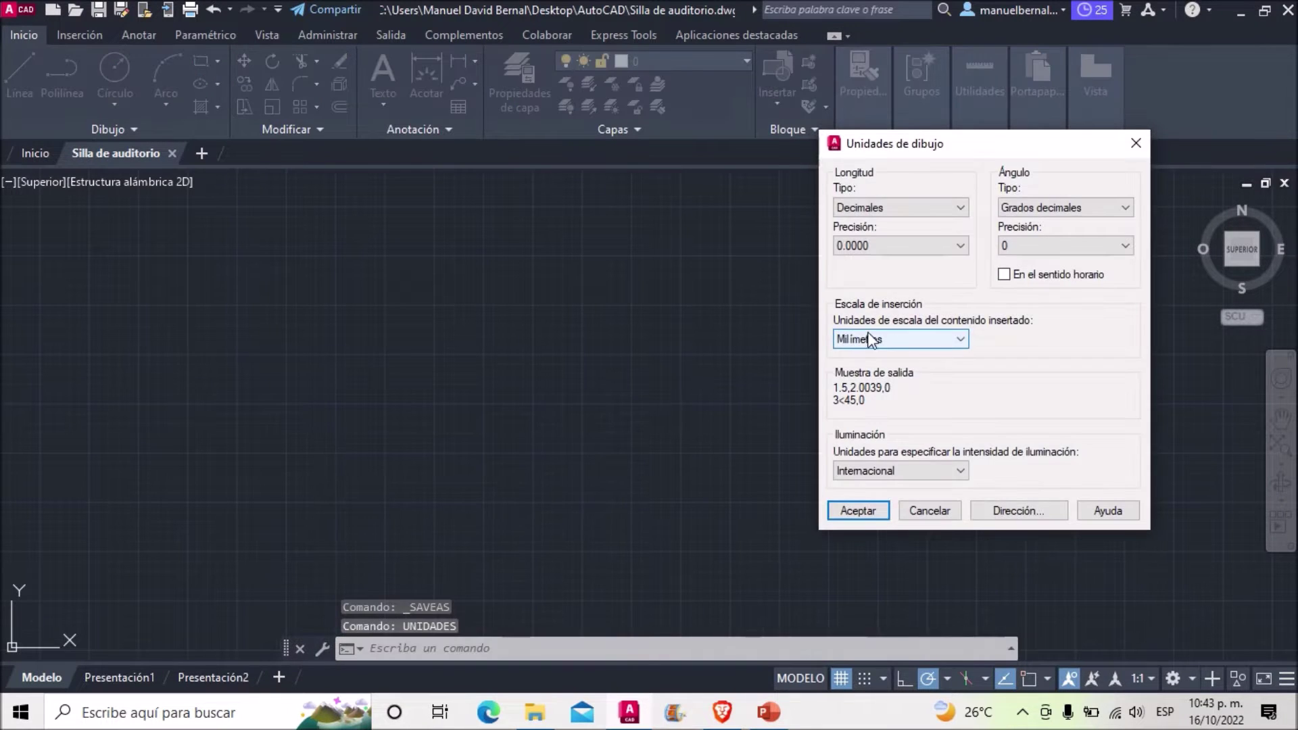
left_click(876, 340)
left_click(874, 444)
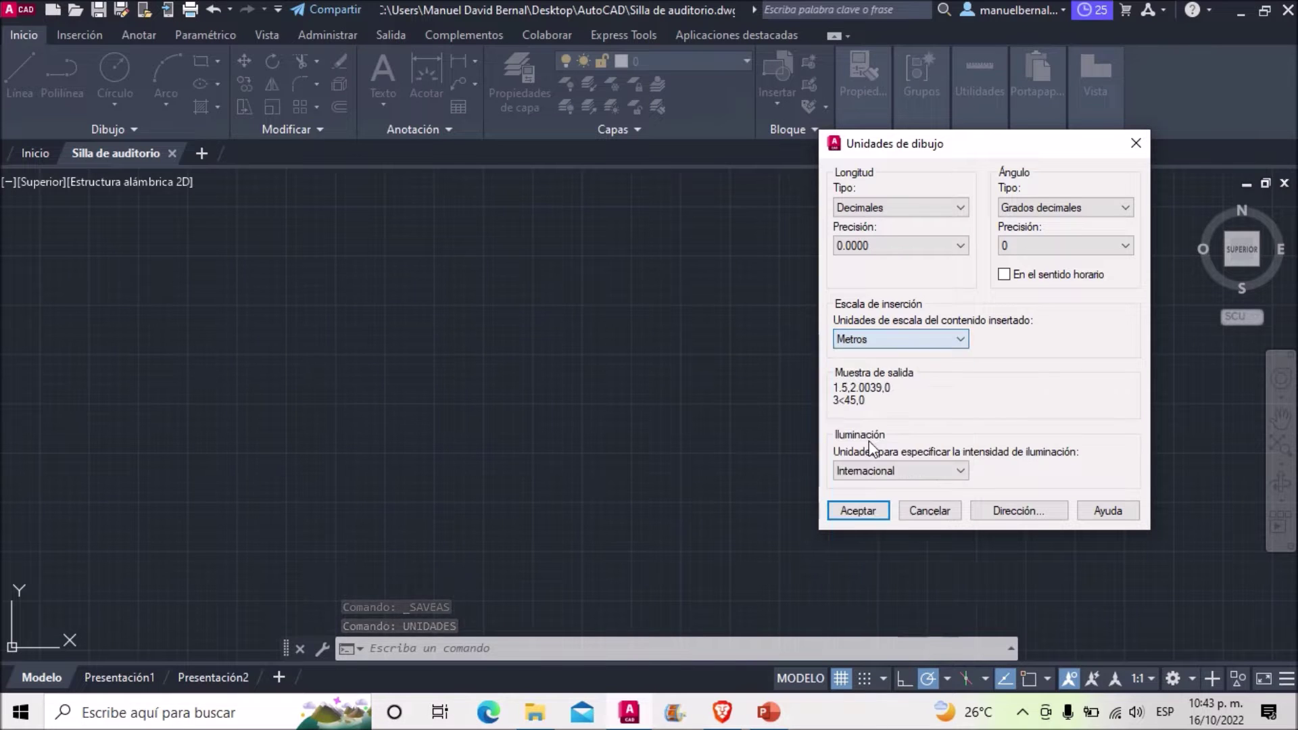
left_click(859, 511)
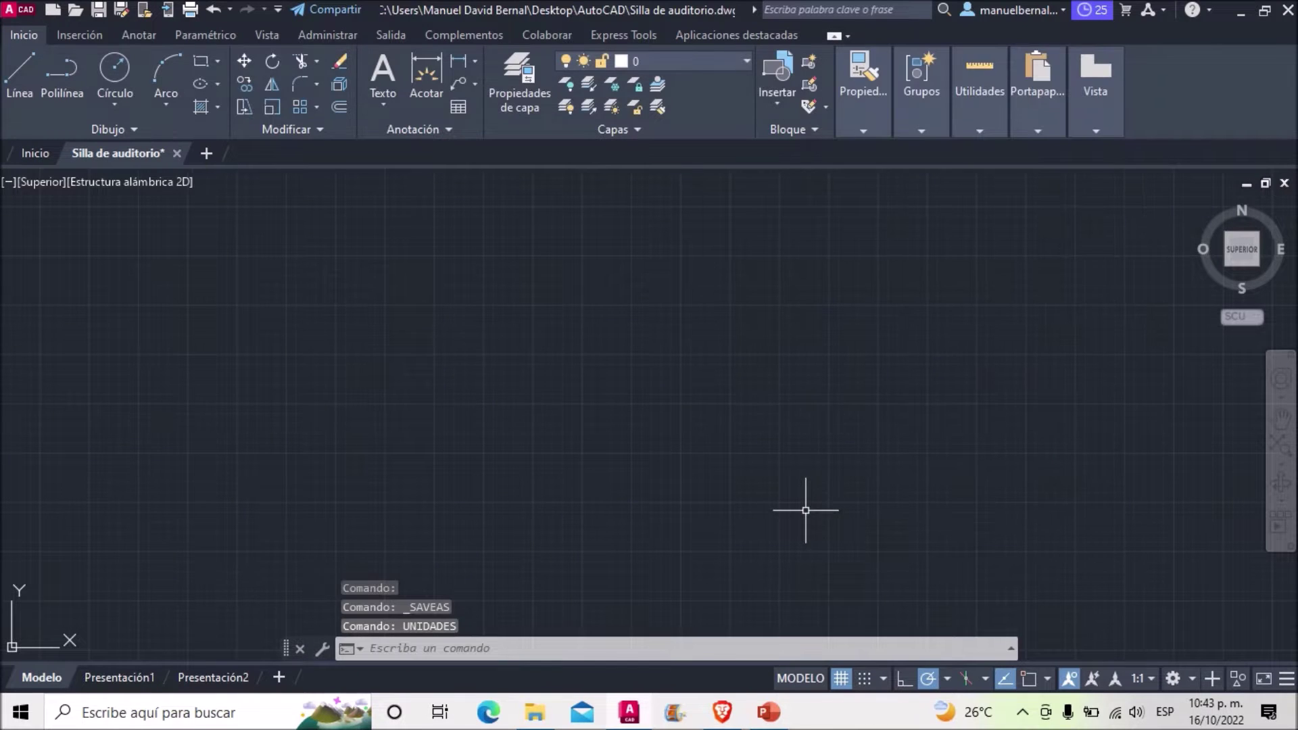
Enable every object snap mode with Seleccionar todo in the object snap settings.
left_click(1047, 679)
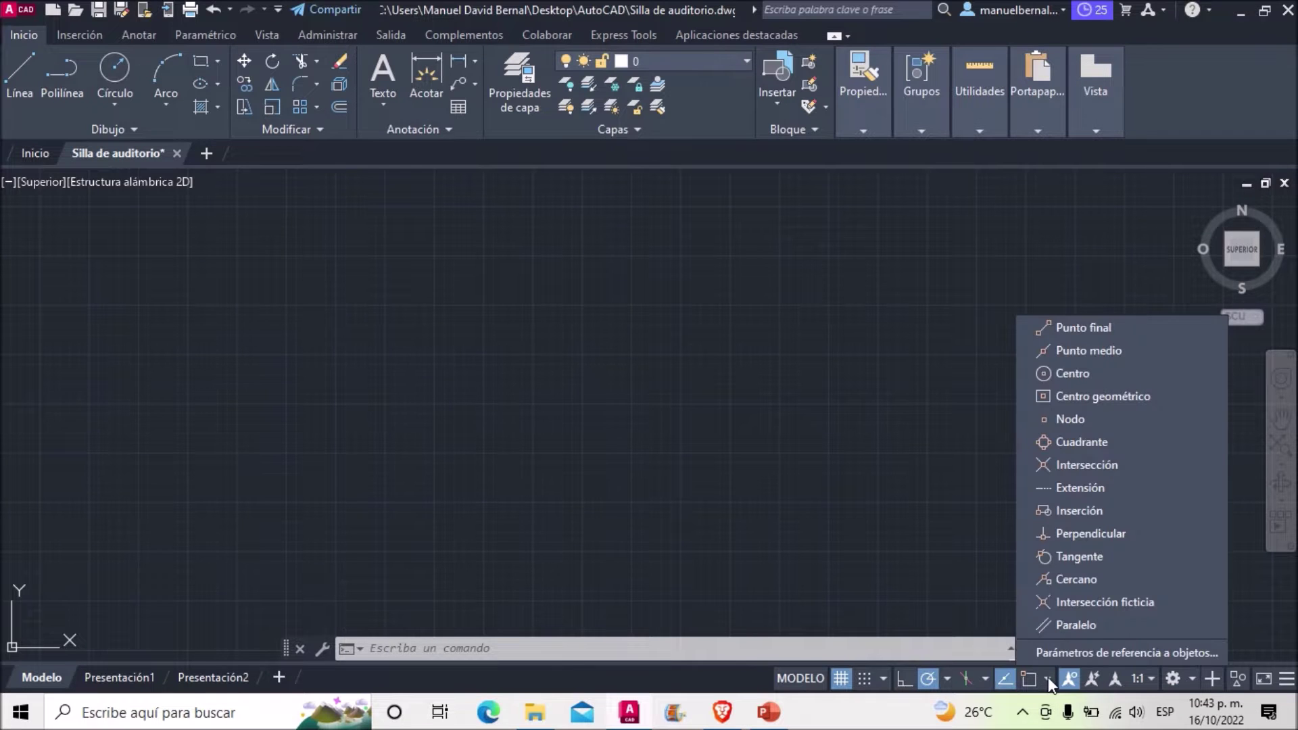
left_click(1112, 652)
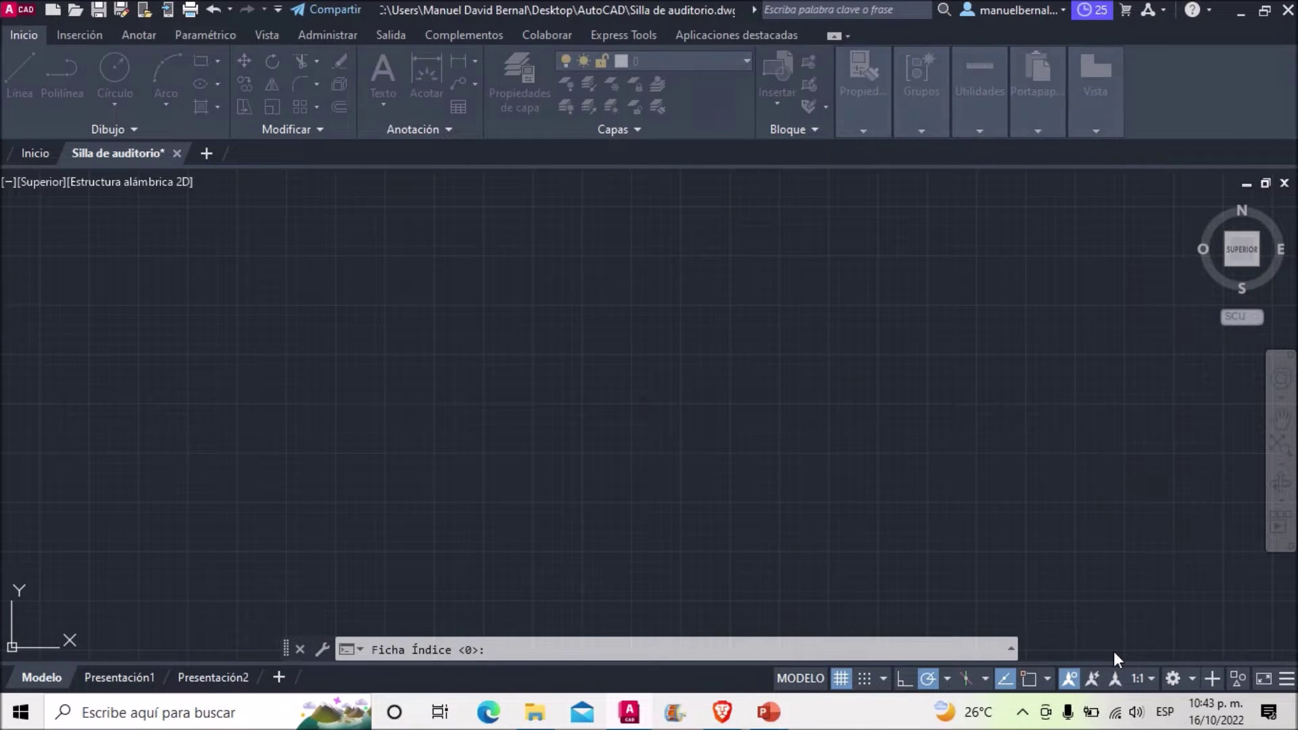
left_click(845, 259)
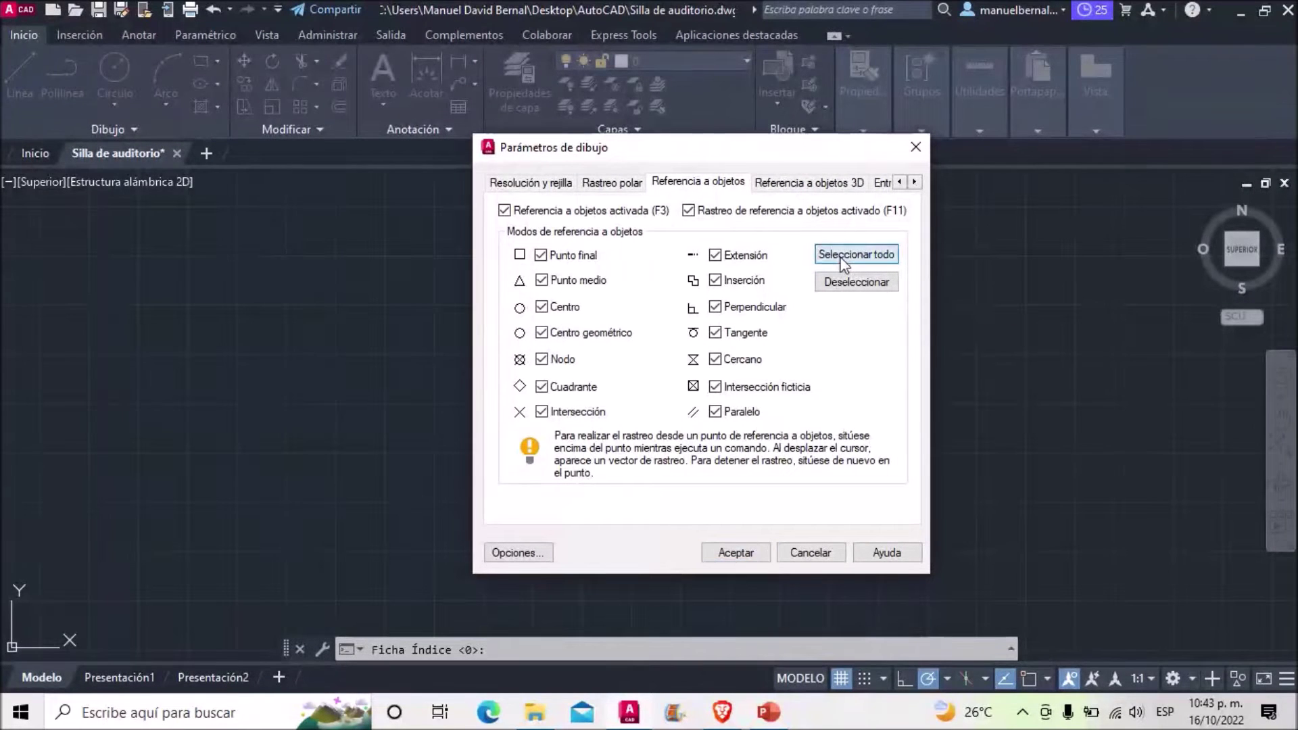
left_click(728, 551)
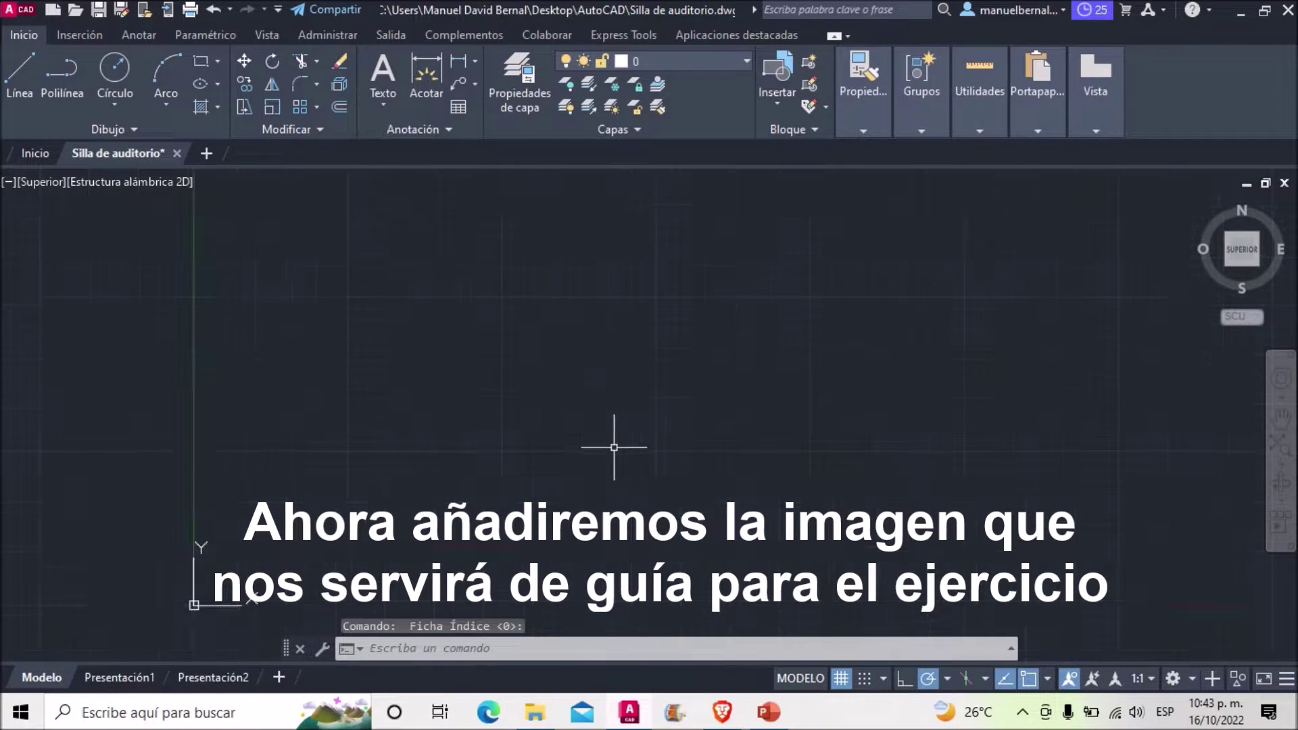
Copy the bristol plus image from the desktop AutoCAD folder and return to the drawing.
left_click(1251, 18)
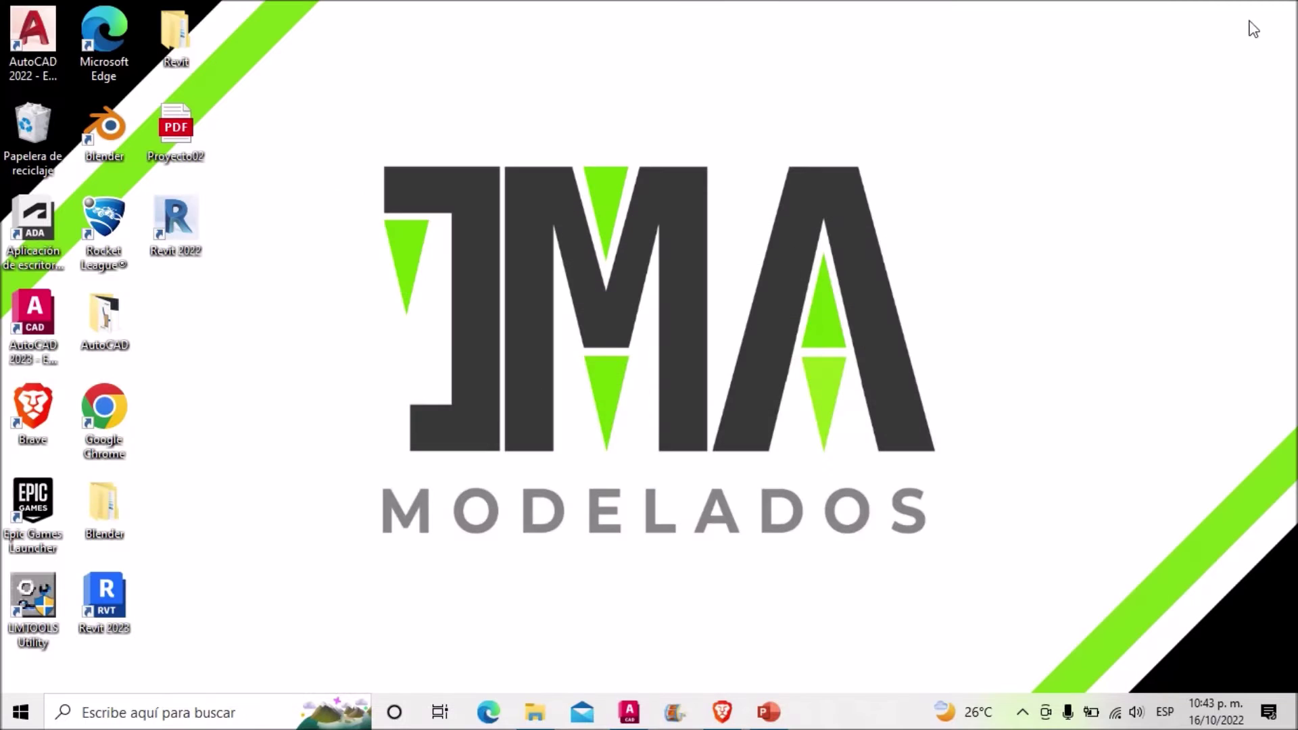
double_click(116, 316)
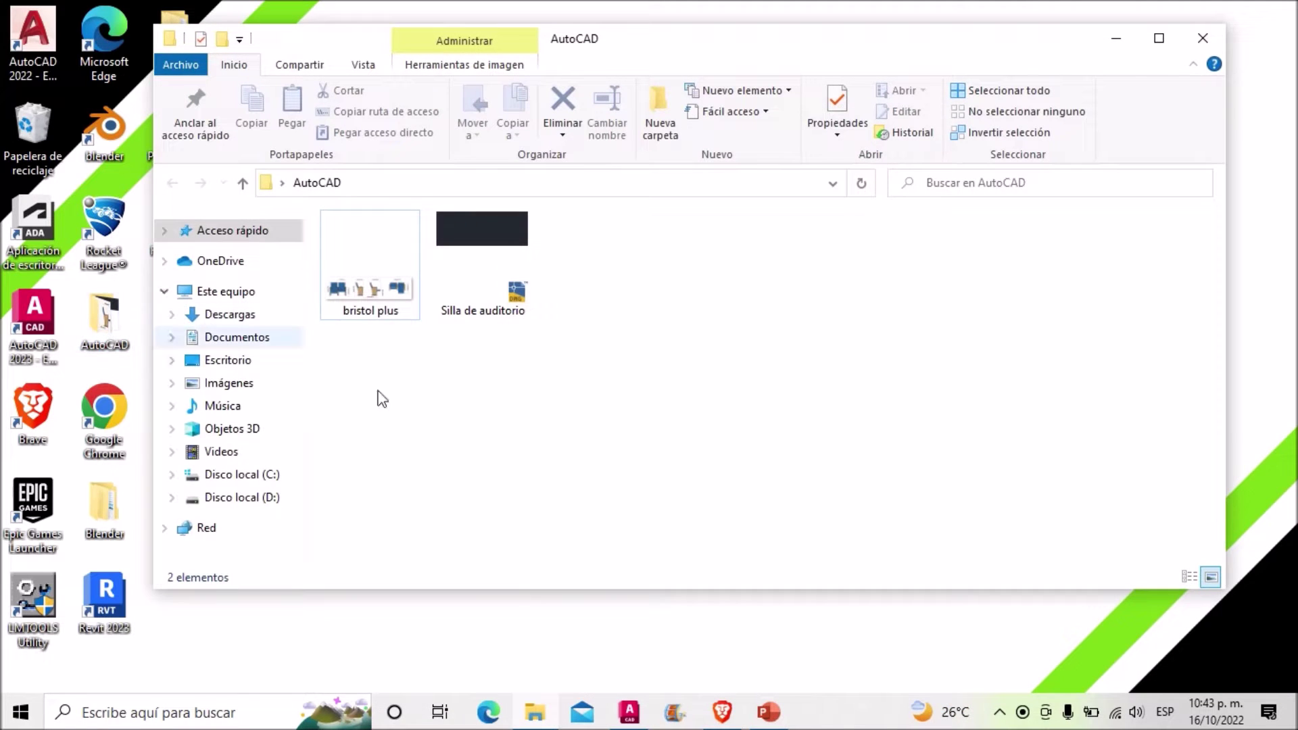
right_click(380, 290)
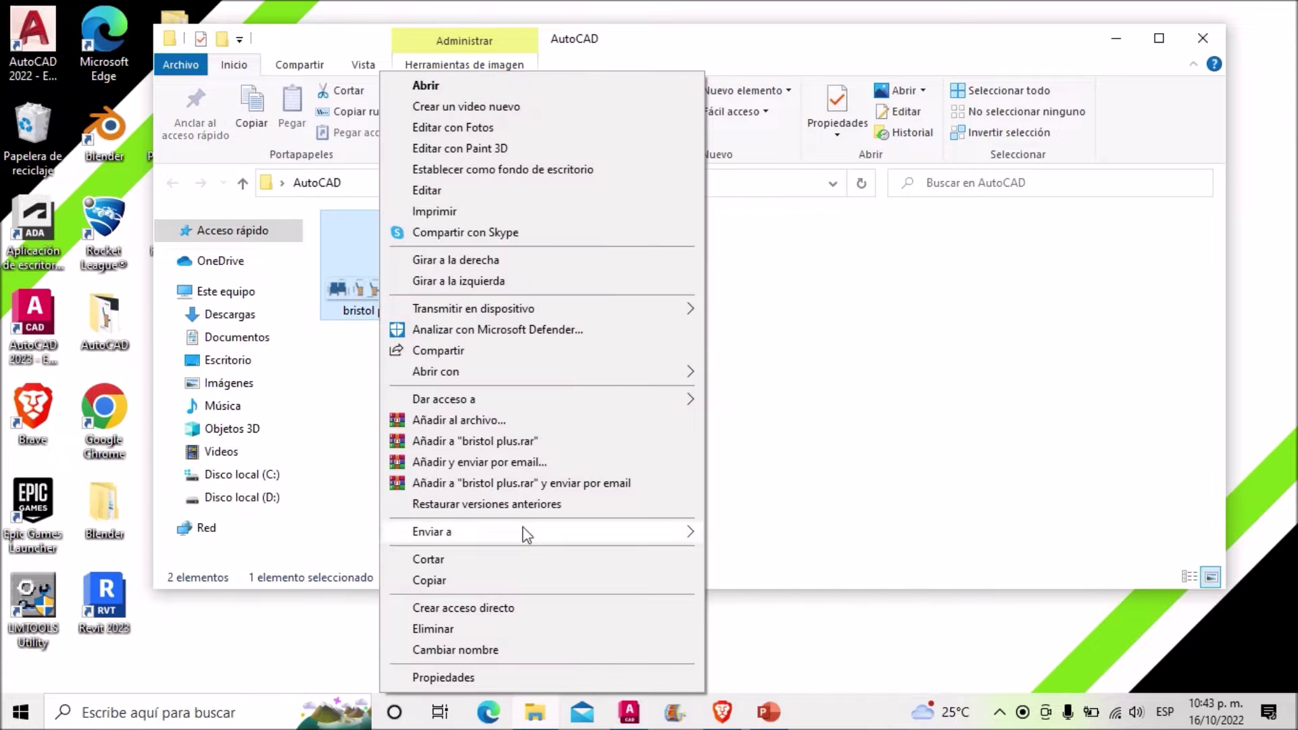
left_click(459, 581)
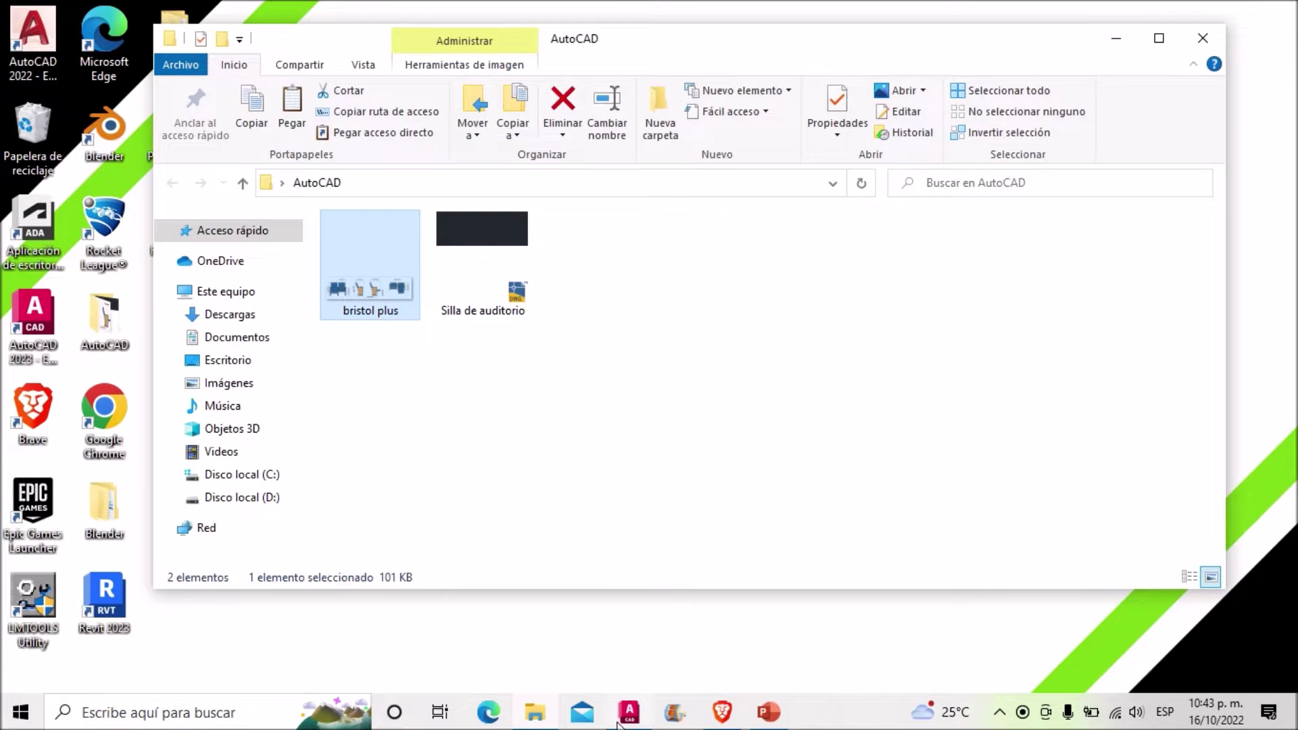
left_click(618, 722)
right_click(423, 476)
mouse_move(489, 162)
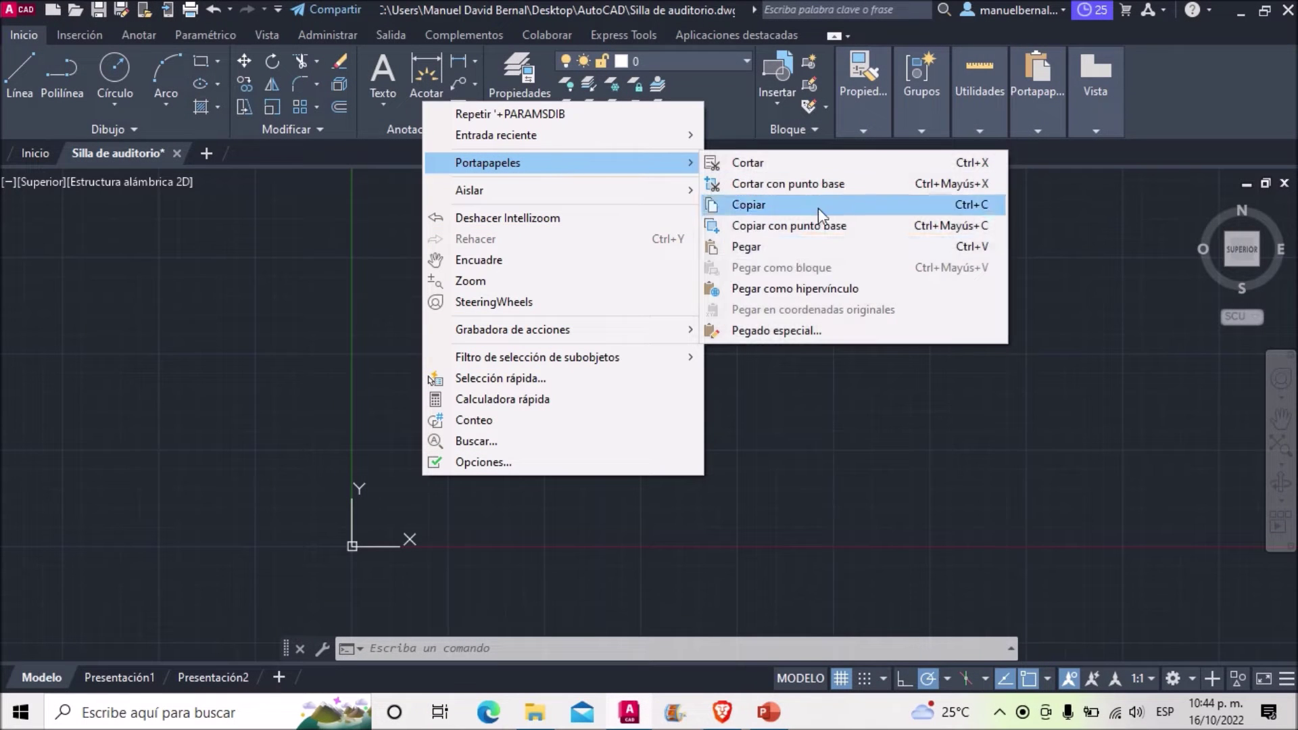
Paste the chair image at insertion point 0,0 with scale 1 and rotation 0.
left_click(746, 247)
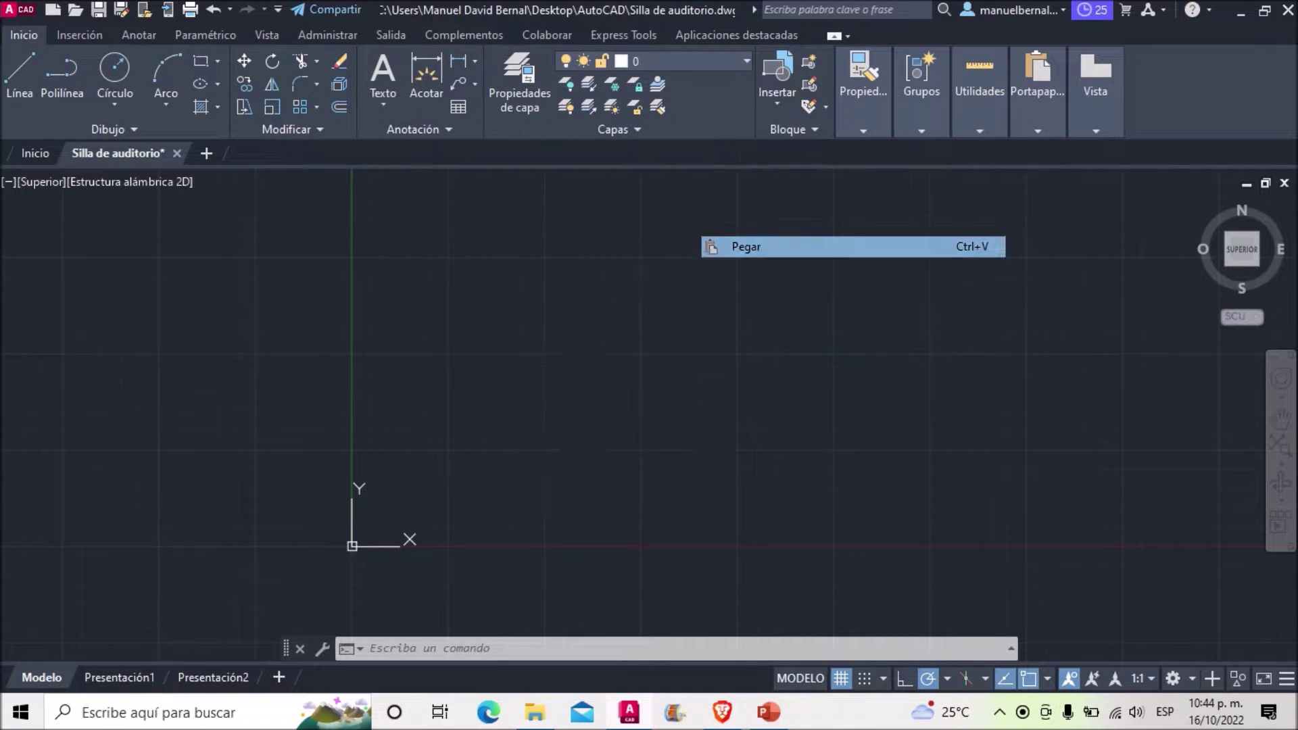
left_click(352, 544)
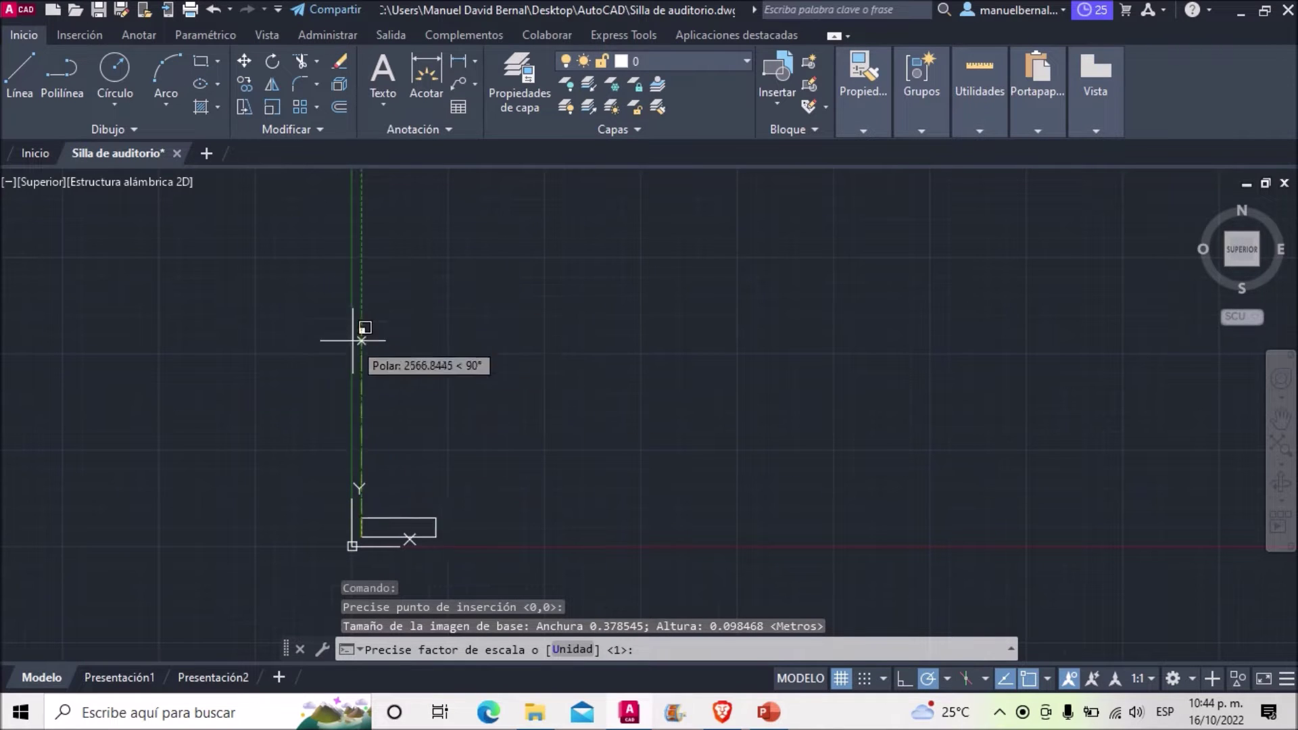
key("Return")
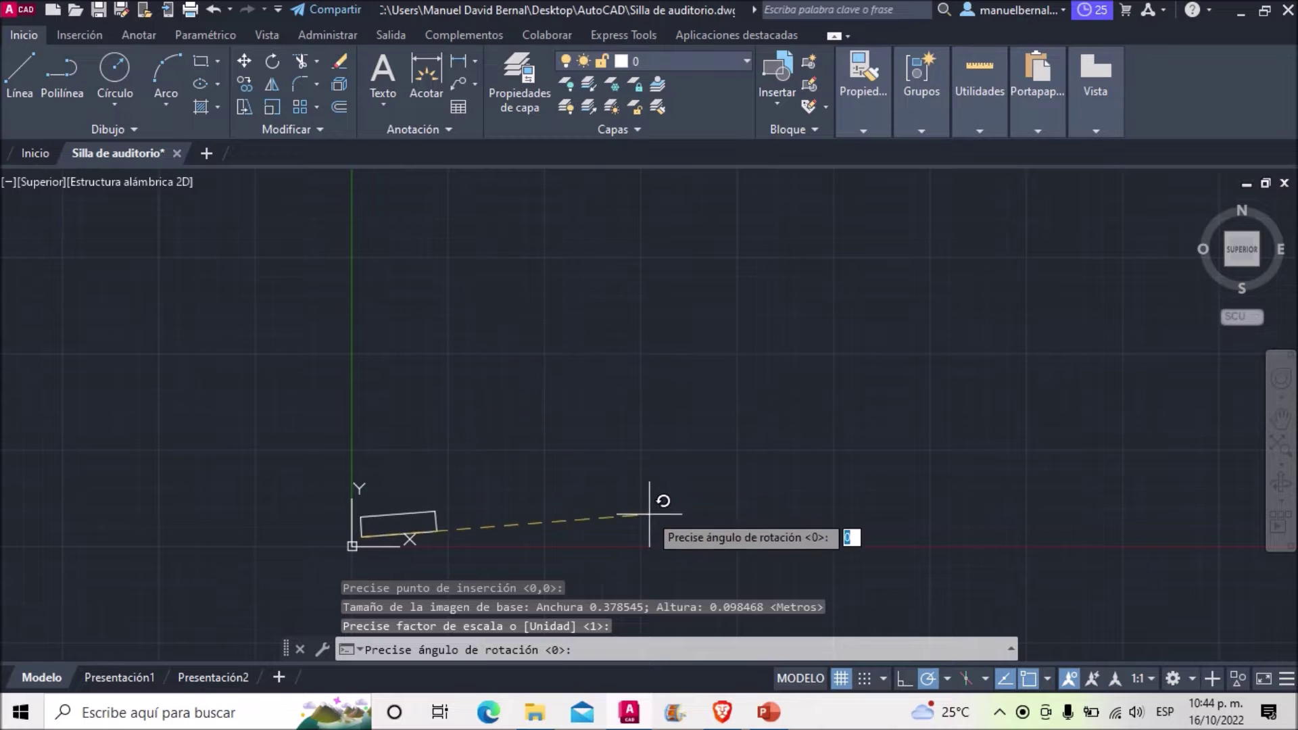
key("Return")
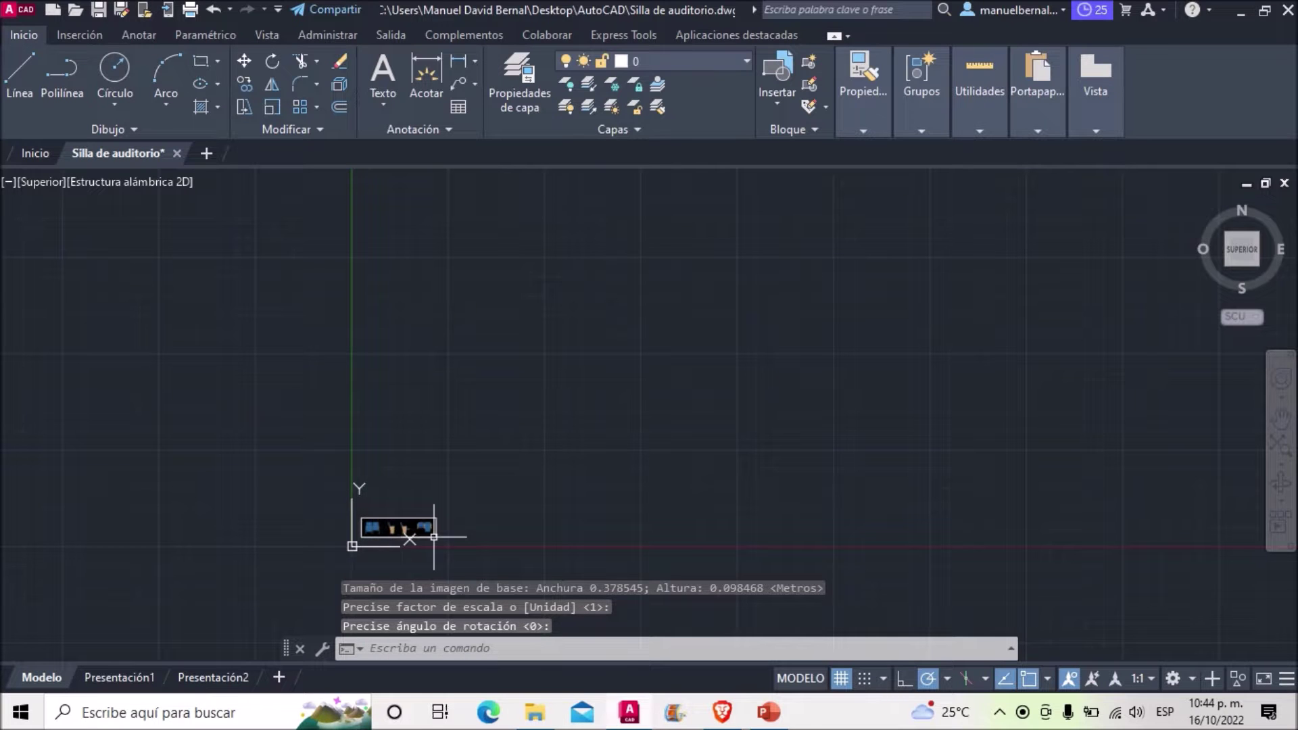
Turn on Transparencia de fondo for the chair reference image.
scroll(377, 542, "up", 6)
scroll(429, 498, "up", 4)
middle_click_drag(429, 498, 550, 550)
scroll(553, 568, "up", 2)
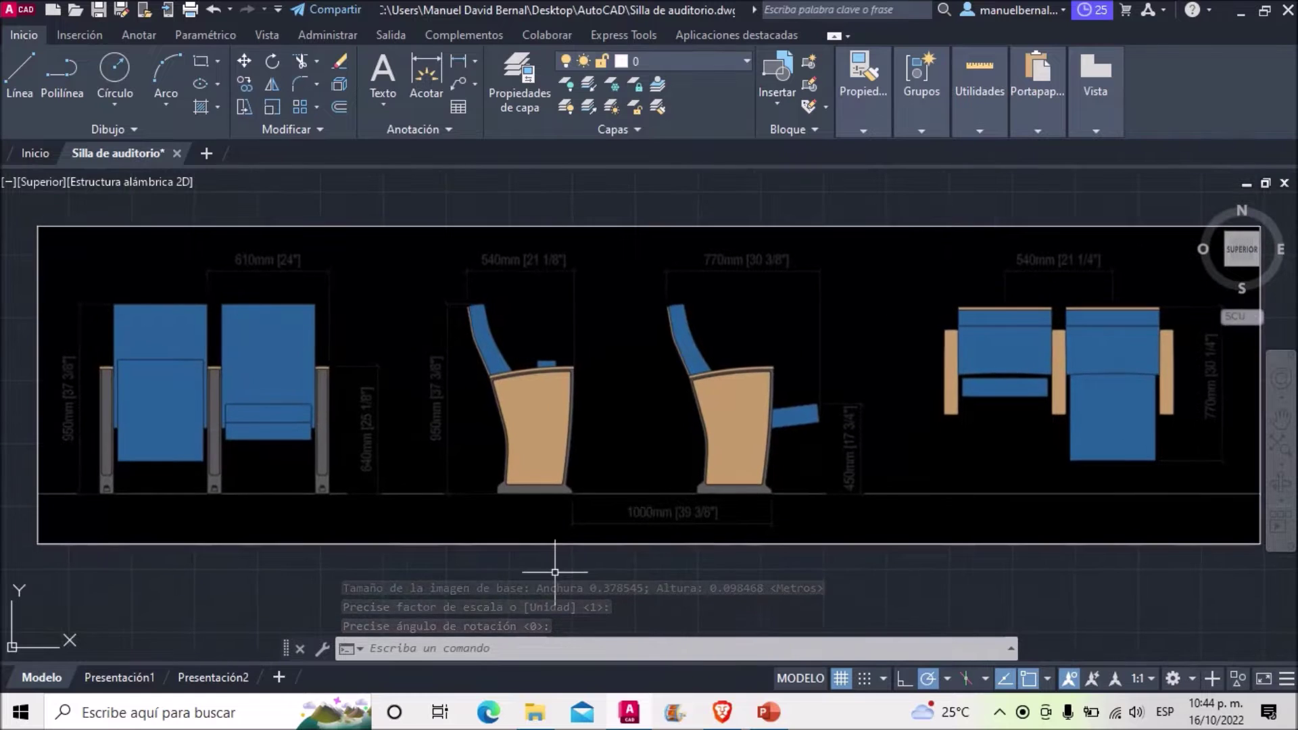
left_click(553, 544)
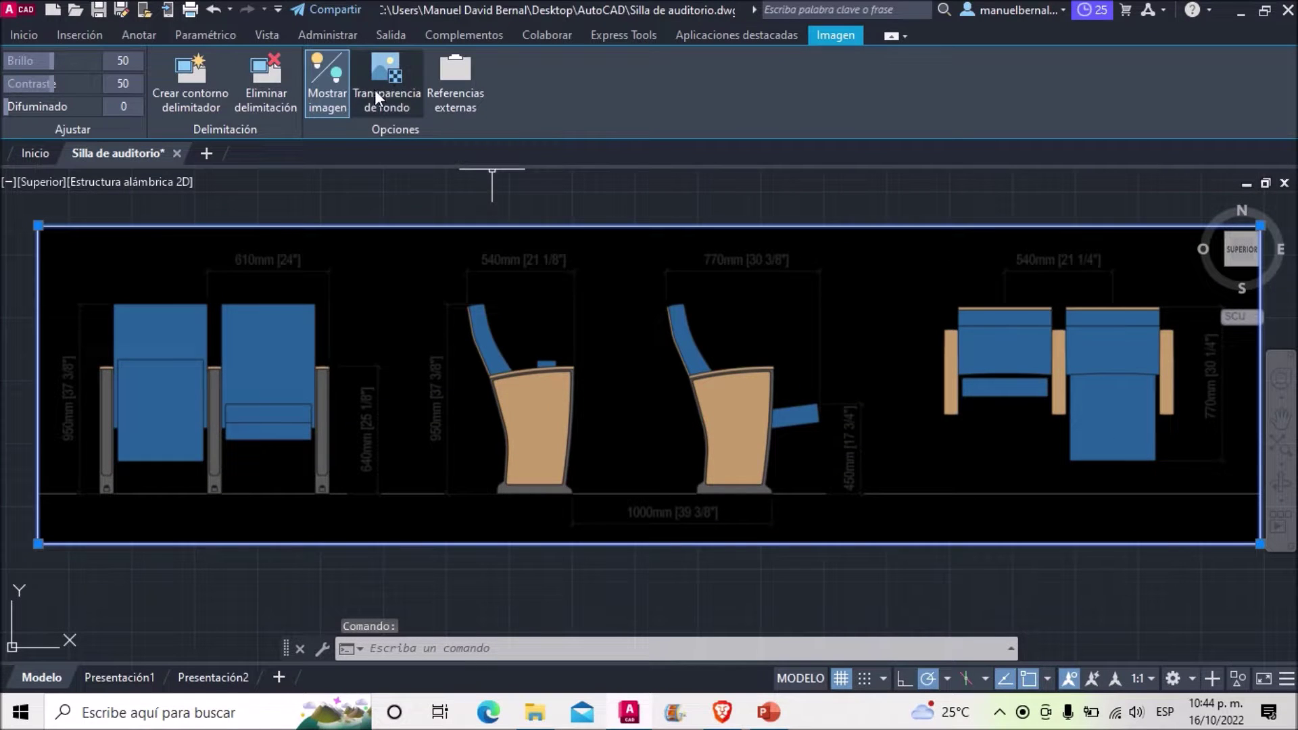
left_click(395, 83)
scroll(516, 377, "down", 1)
scroll(574, 486, "up", 1)
key("Escape")
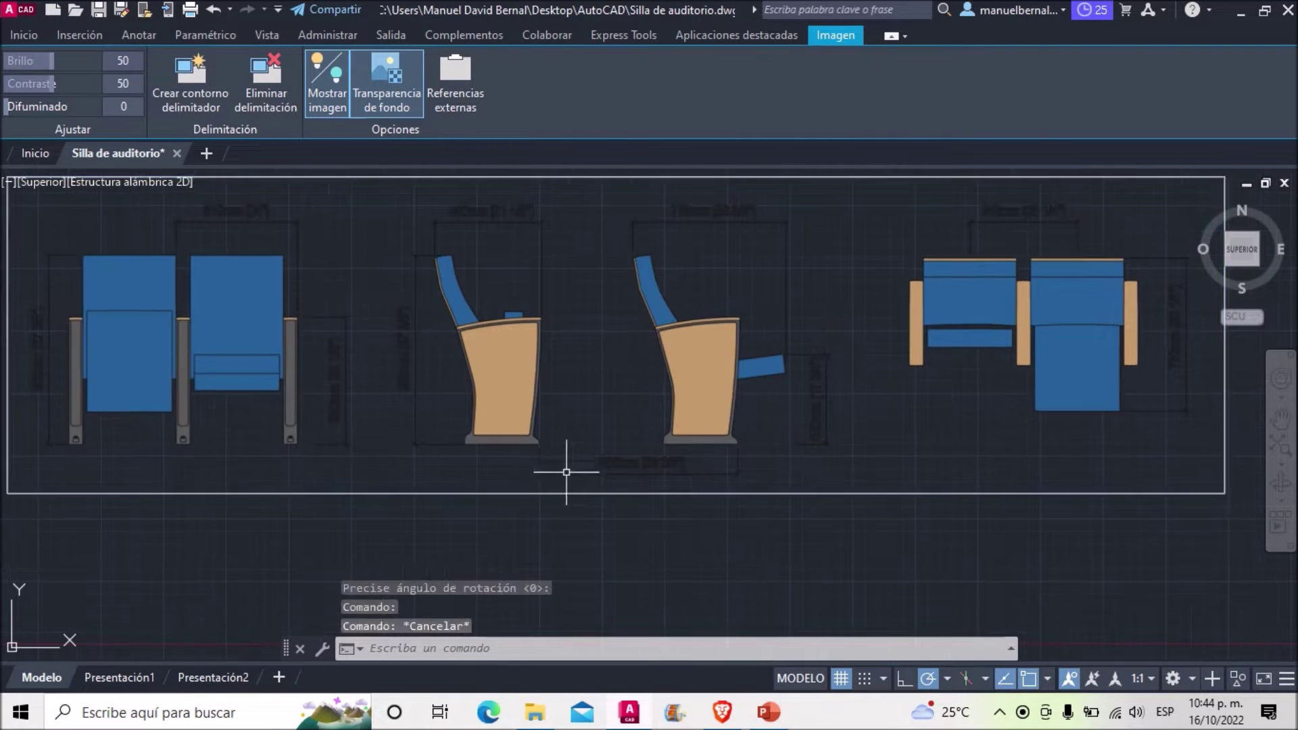
middle_click_drag(382, 303, 444, 373)
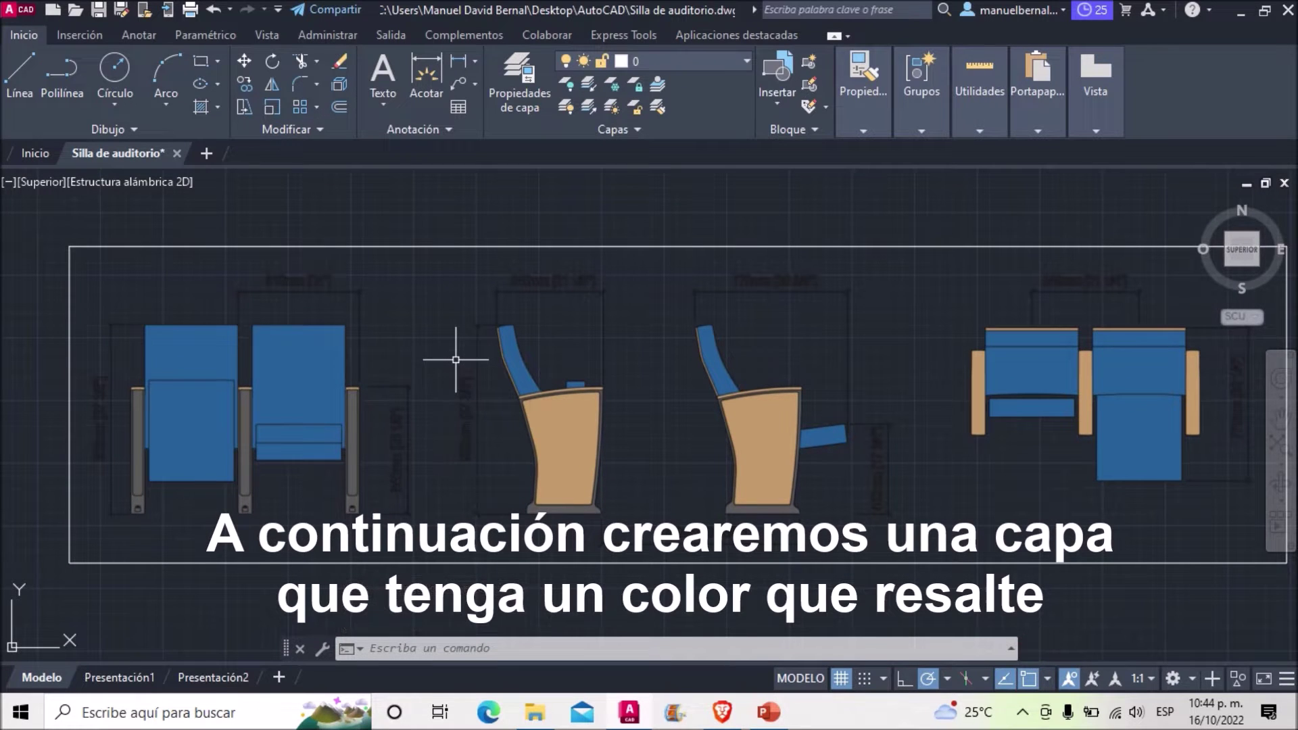
scroll(456, 360, "up", 2)
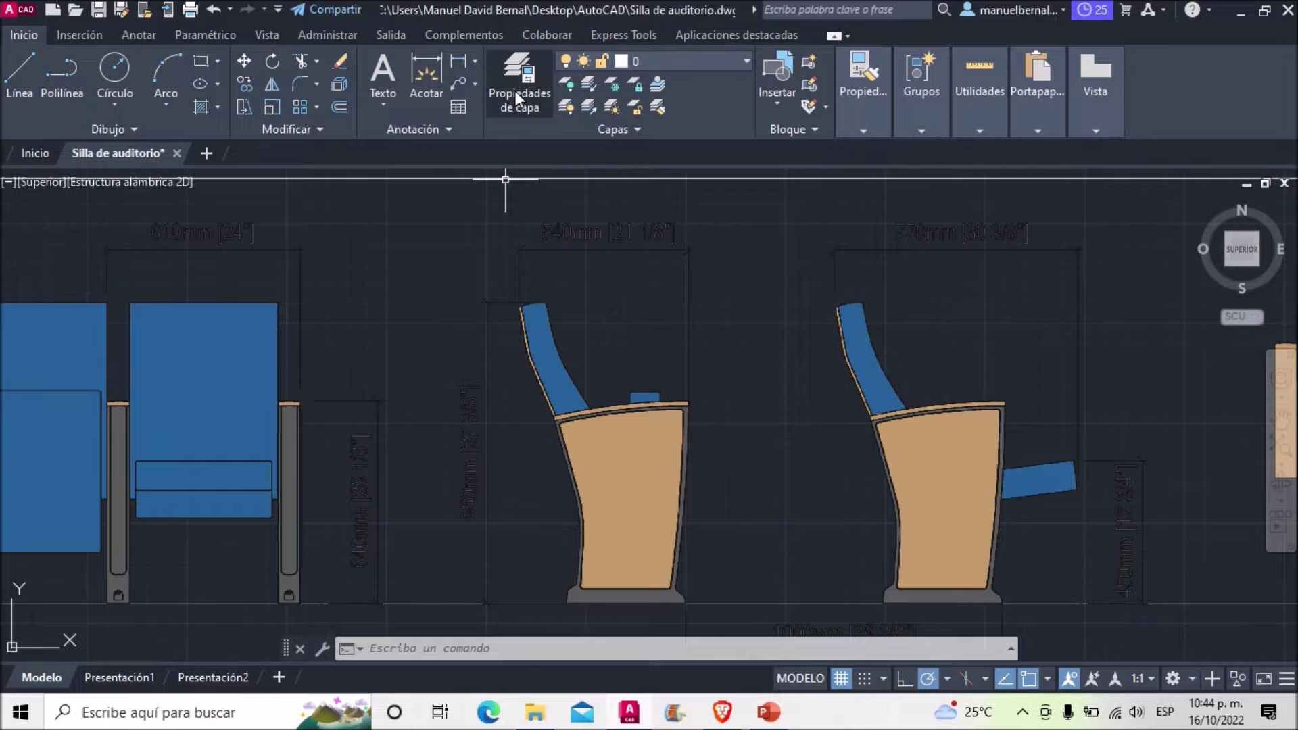
Create a layer named x with green colour 80 and make it current.
left_click(517, 87)
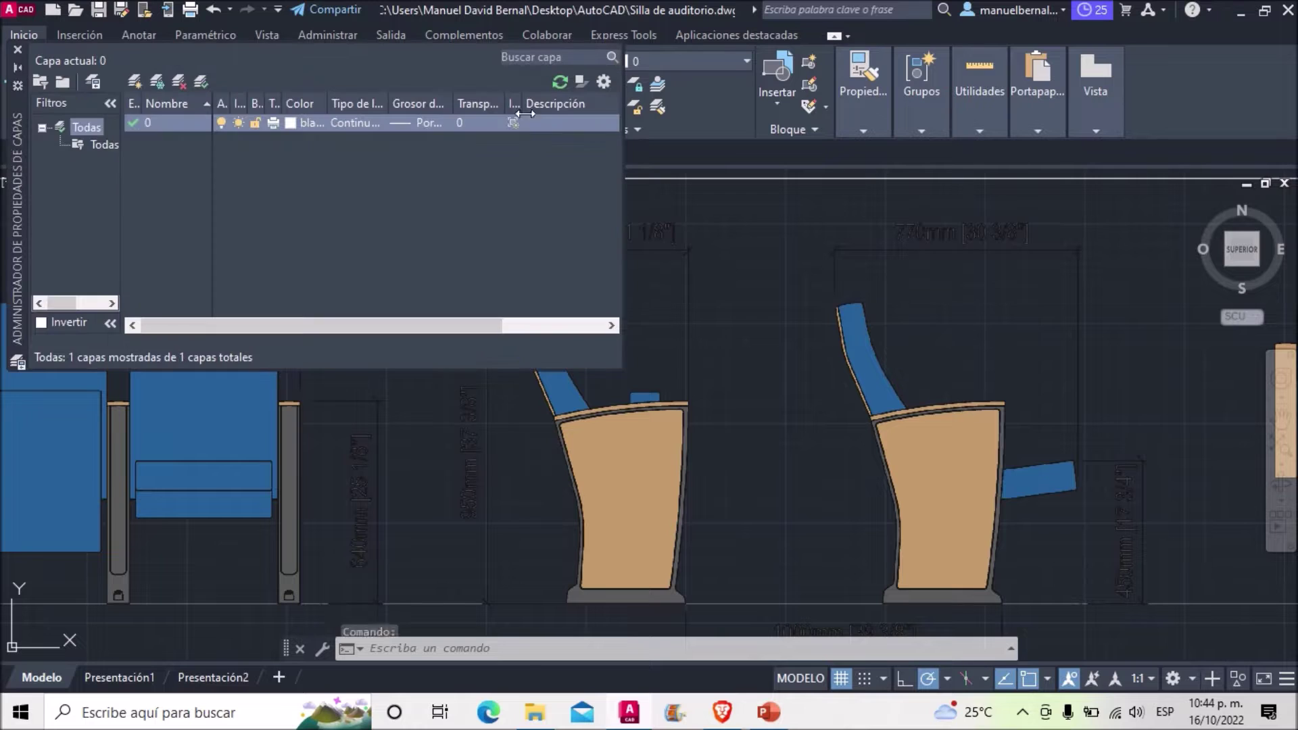
left_click(138, 79)
type("x")
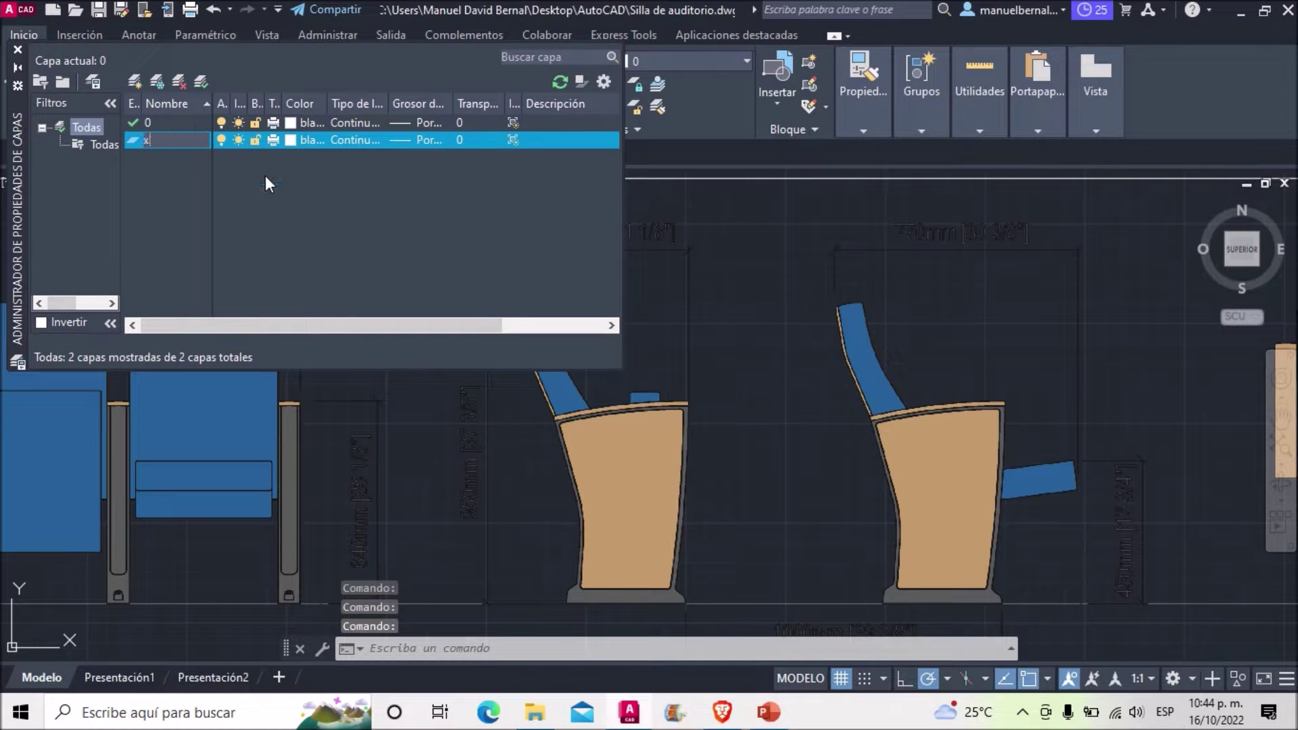
key("Return")
left_click(293, 139)
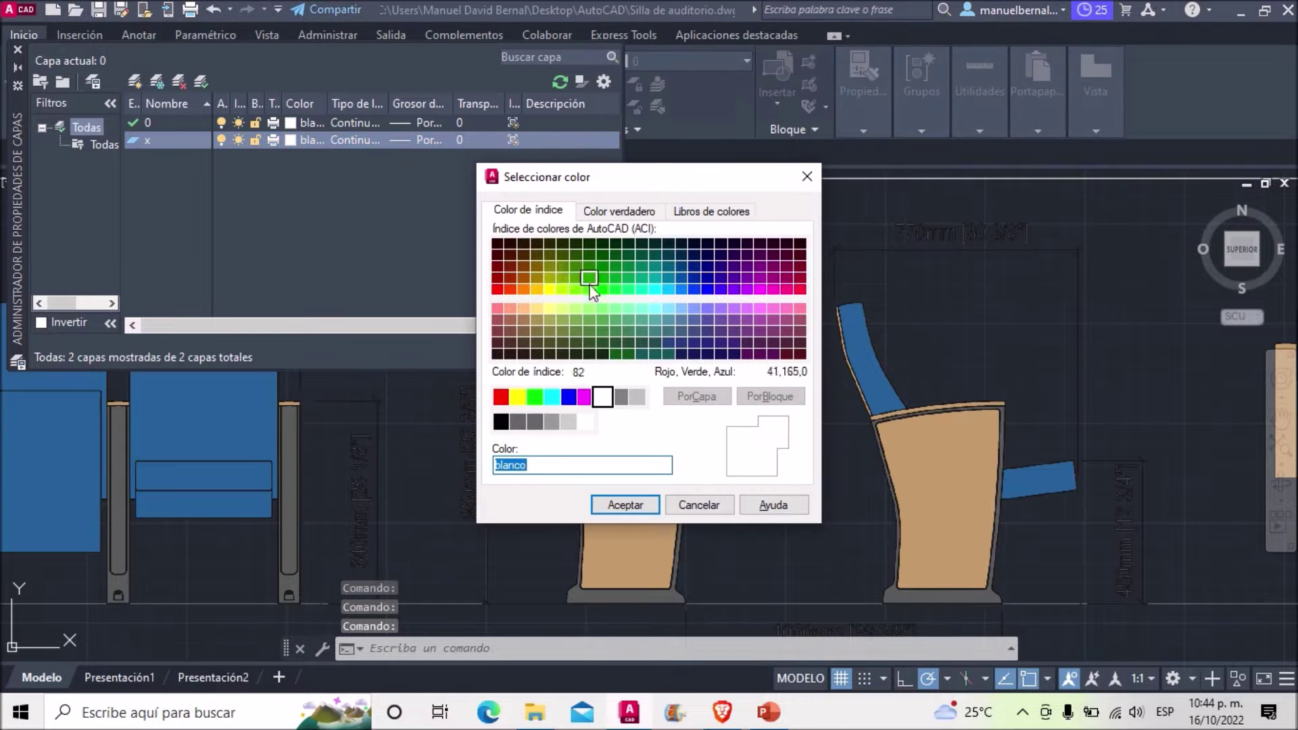
left_click(606, 504)
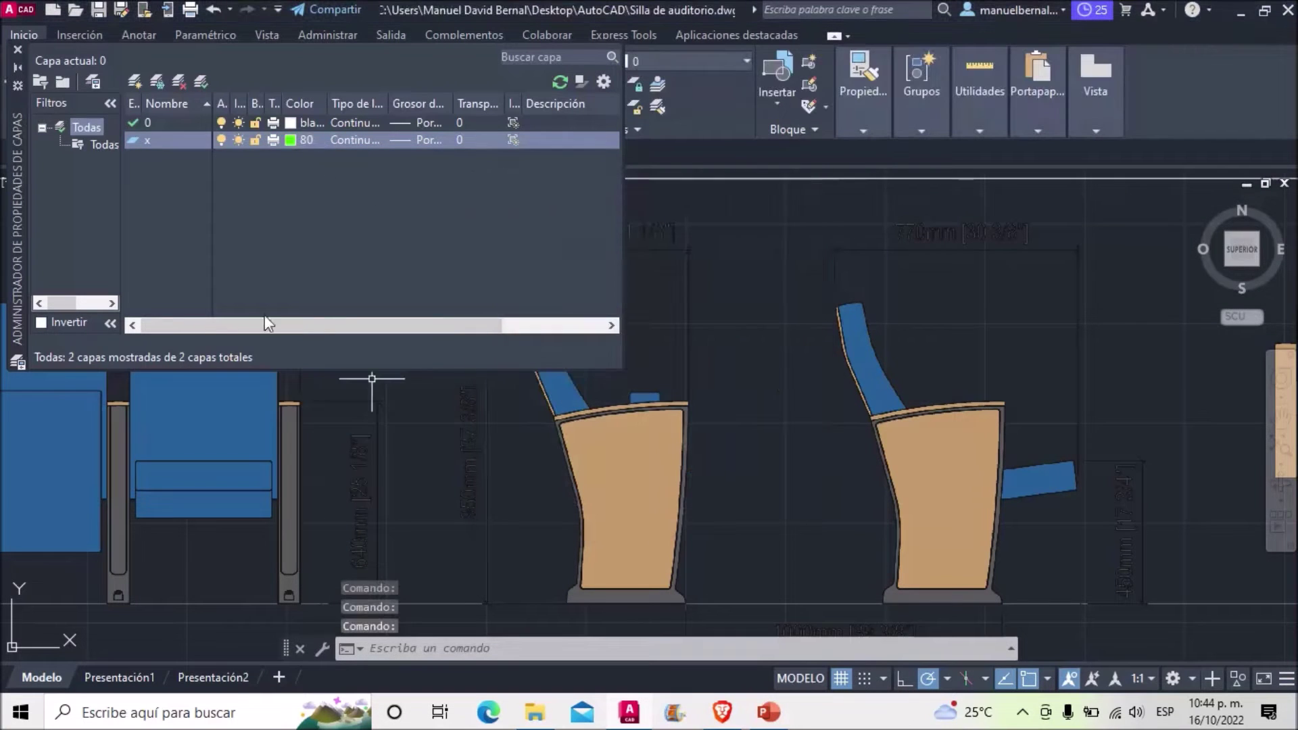
left_click(11, 51)
left_click(672, 55)
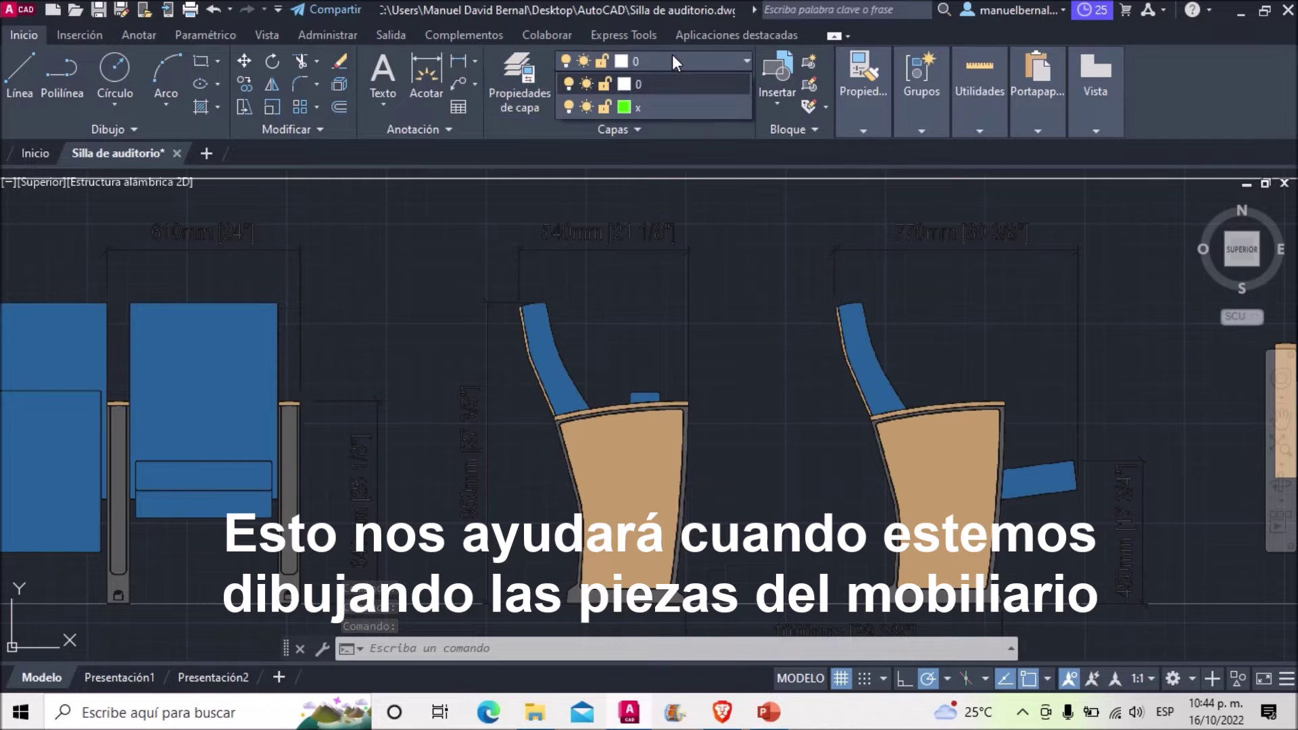
left_click(656, 106)
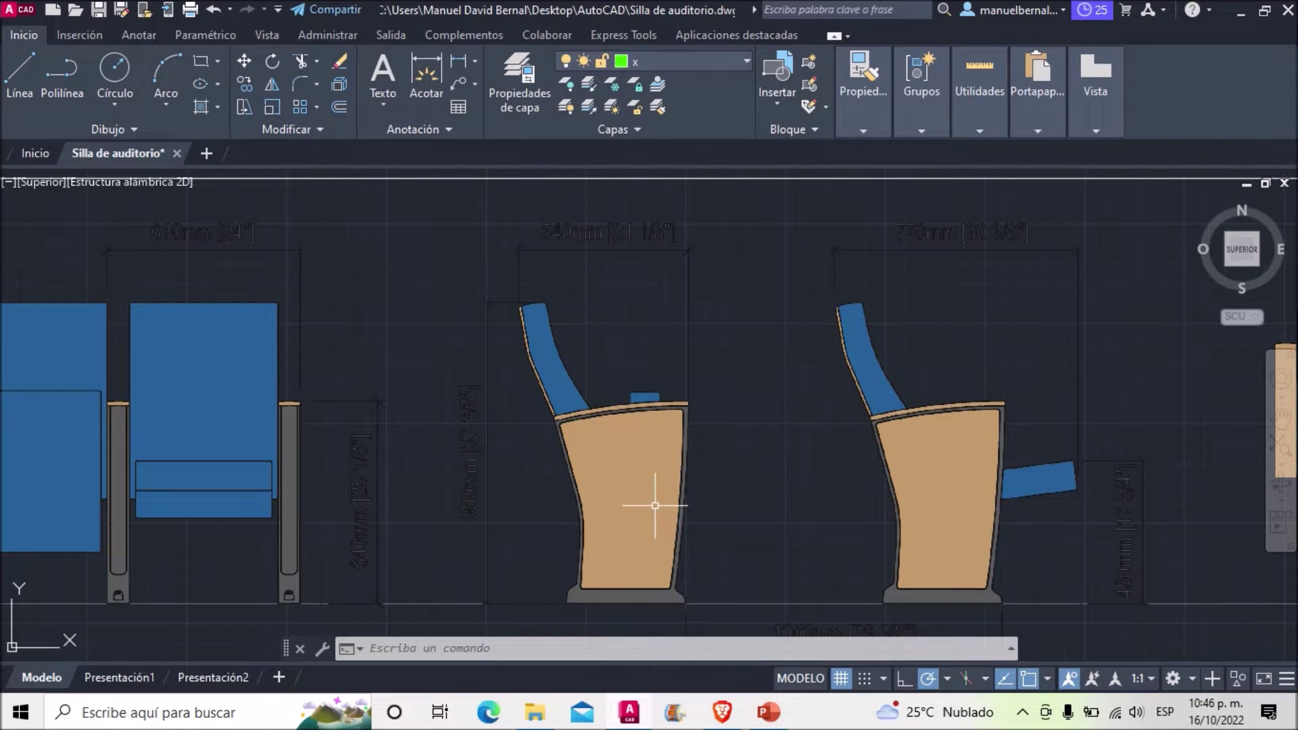
Start a polyline at the side panel's base corner and draw the straight base edge.
scroll(631, 503, "up", 3)
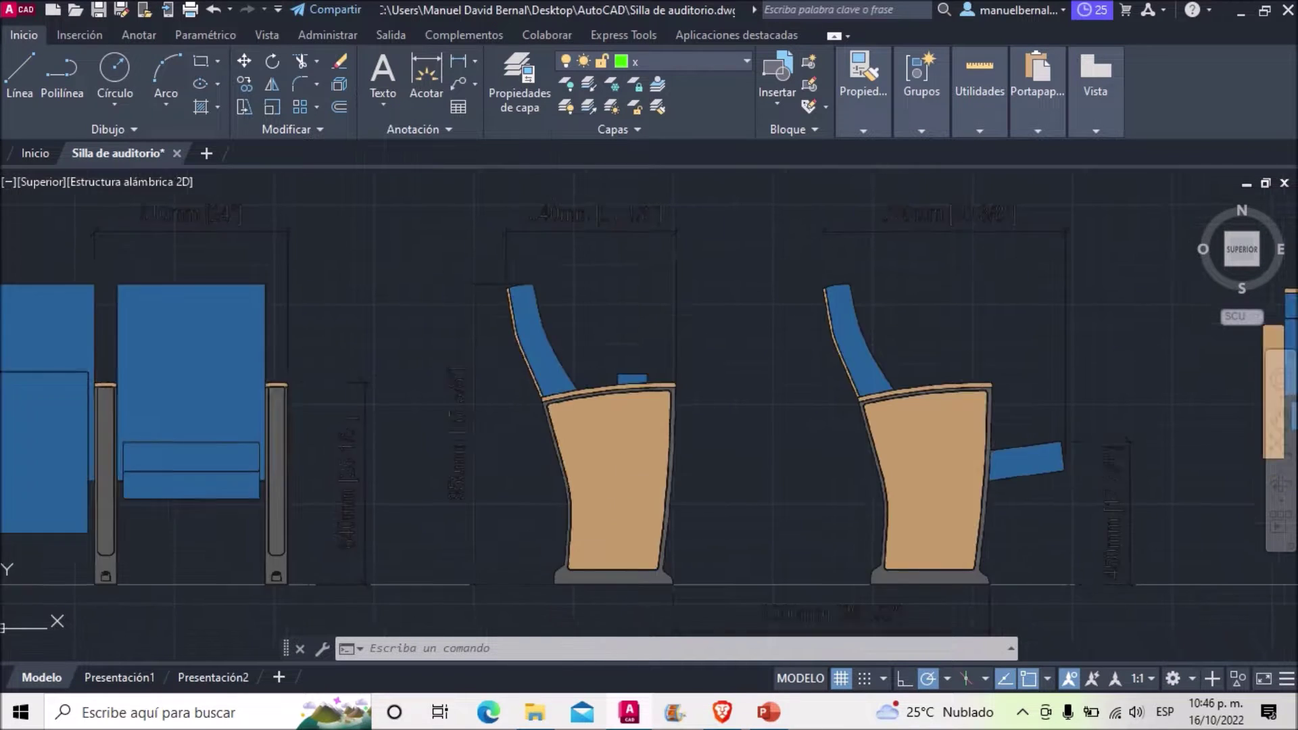
scroll(667, 401, "down", 3)
scroll(505, 301, "up", 2)
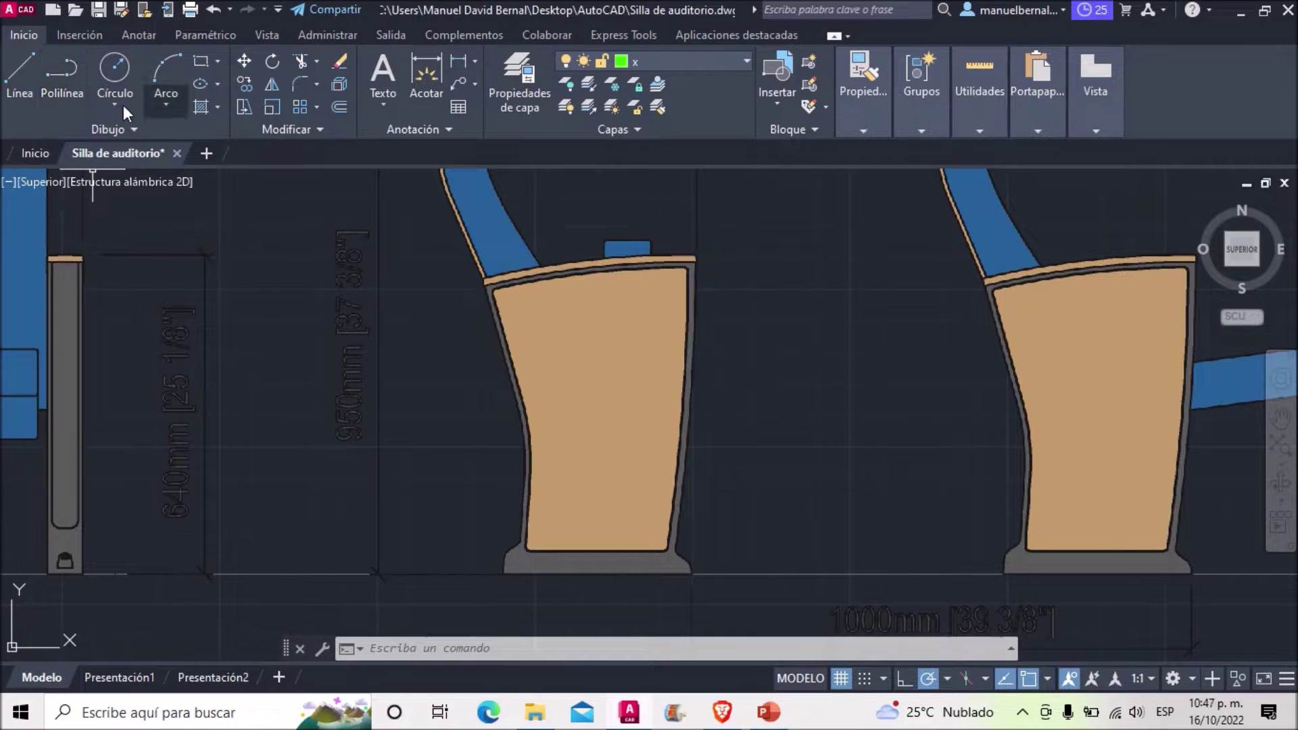
left_click(74, 100)
scroll(514, 571, "up", 3)
left_click(521, 528)
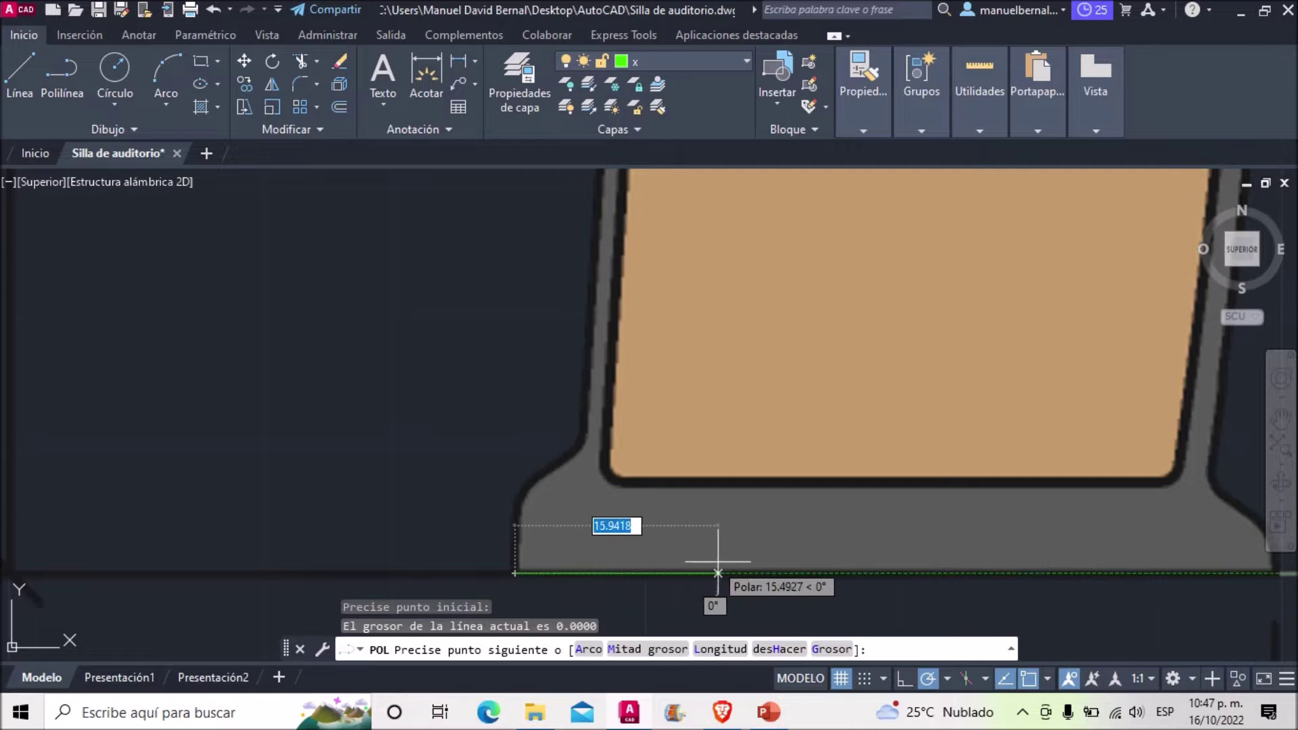
scroll(669, 535, "up", 3)
left_click(793, 511)
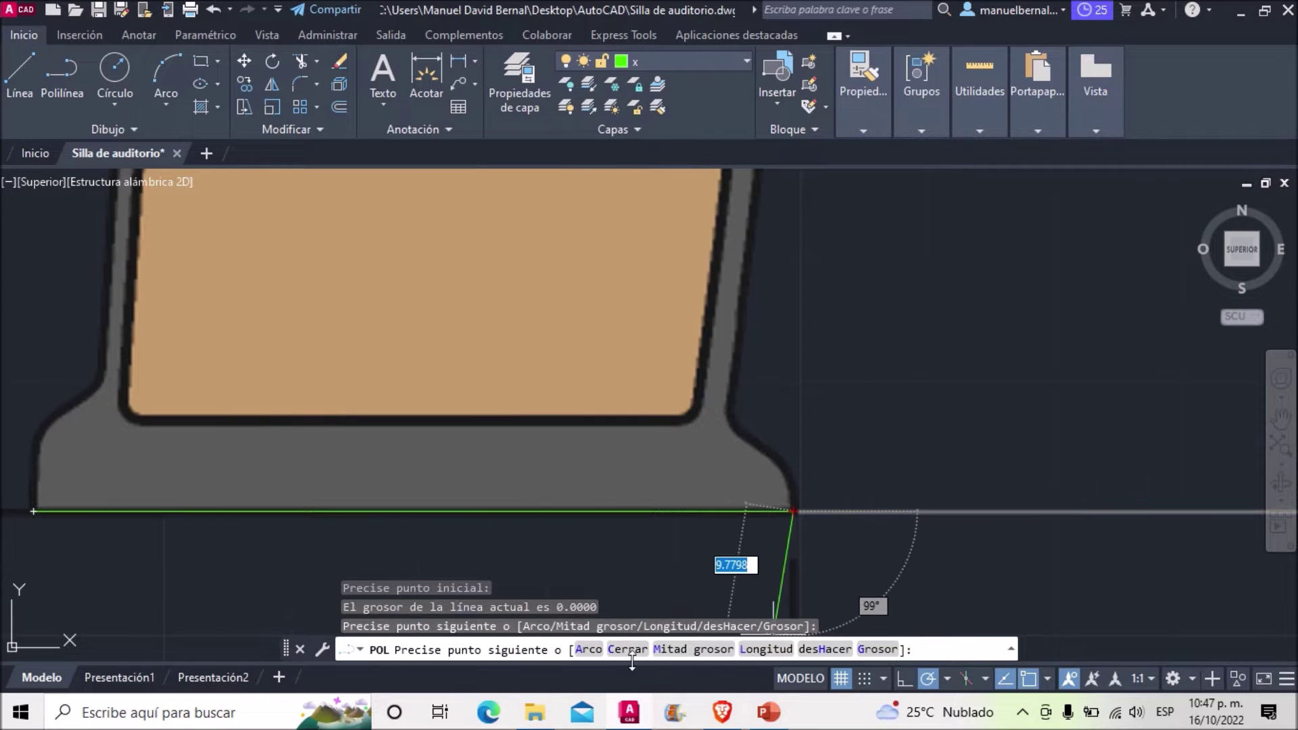
left_click(590, 650)
scroll(717, 439, "up", 2)
scroll(764, 433, "up", 2)
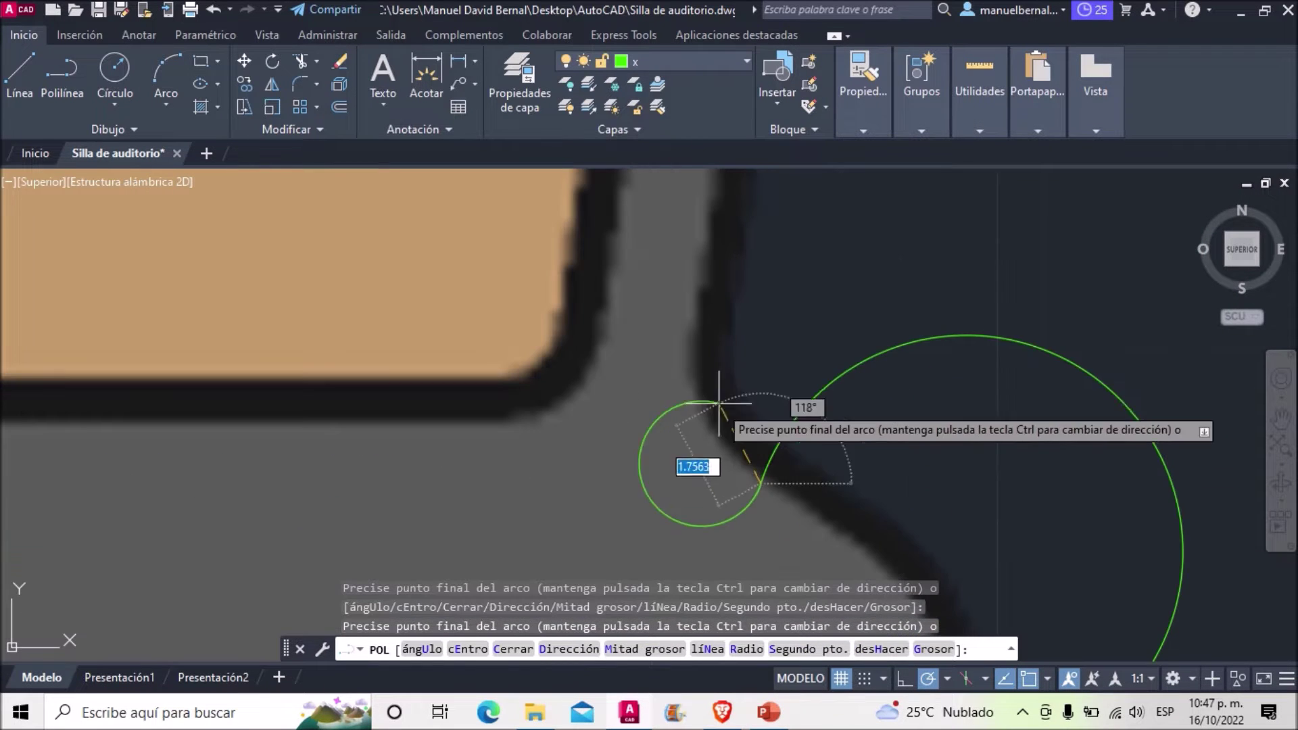
scroll(703, 332, "down", 4)
middle_click_drag(721, 313, 678, 498)
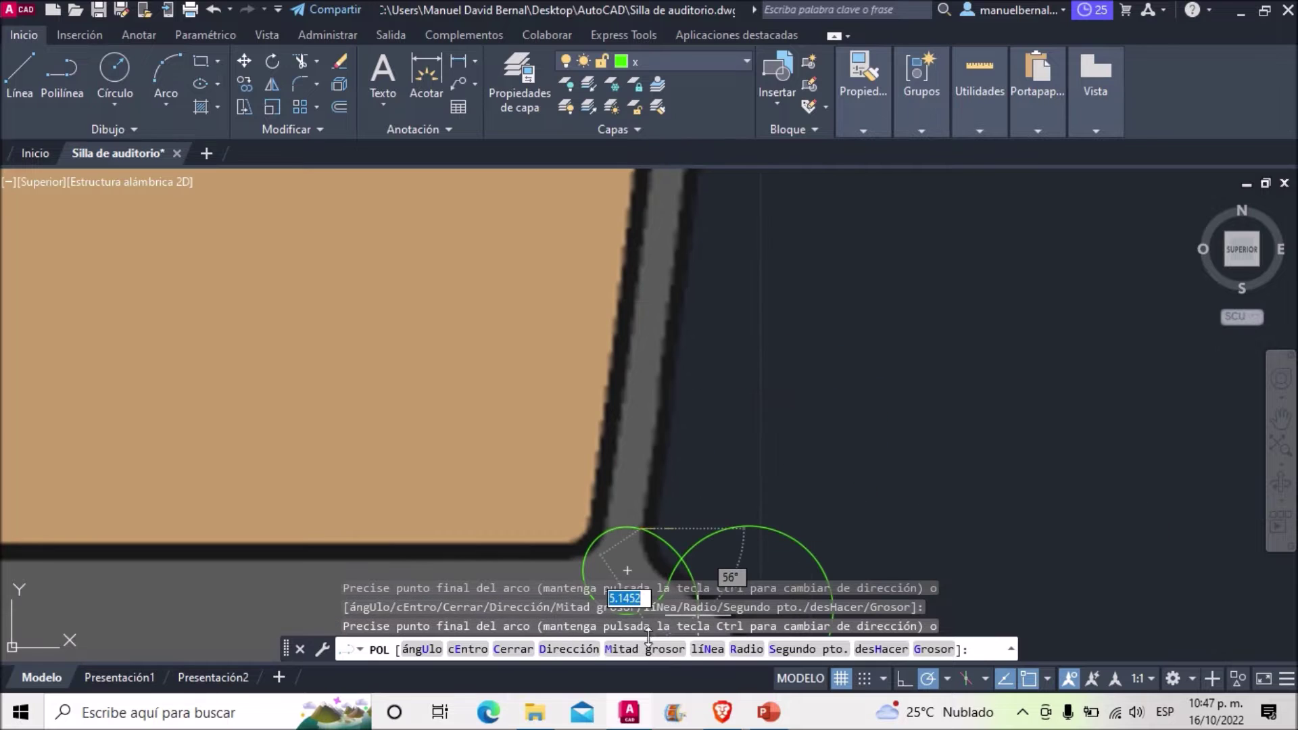
Continue the polyline up the panel side with alternating straight and arc segments.
left_click(707, 648)
scroll(700, 487, "down", 3)
scroll(706, 433, "up", 2)
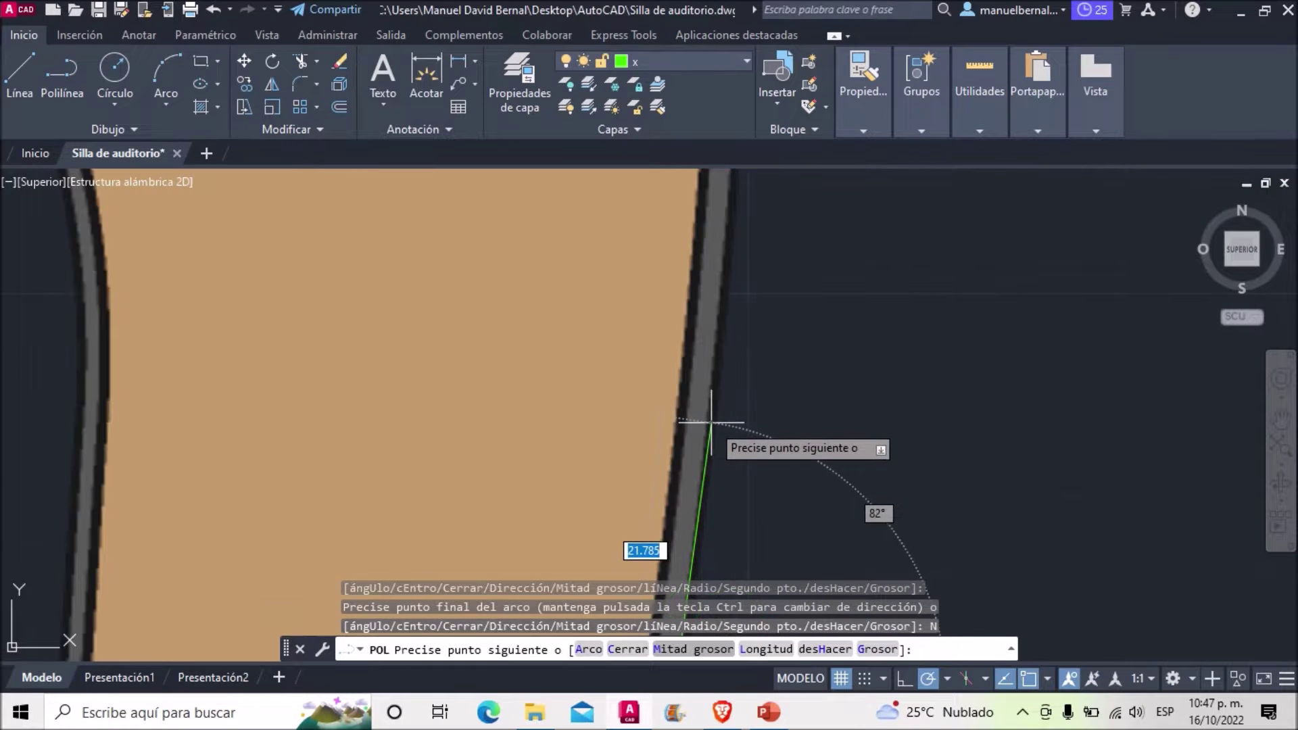
scroll(708, 423, "down", 3)
scroll(703, 473, "up", 2)
left_click(589, 649)
scroll(673, 460, "up", 1)
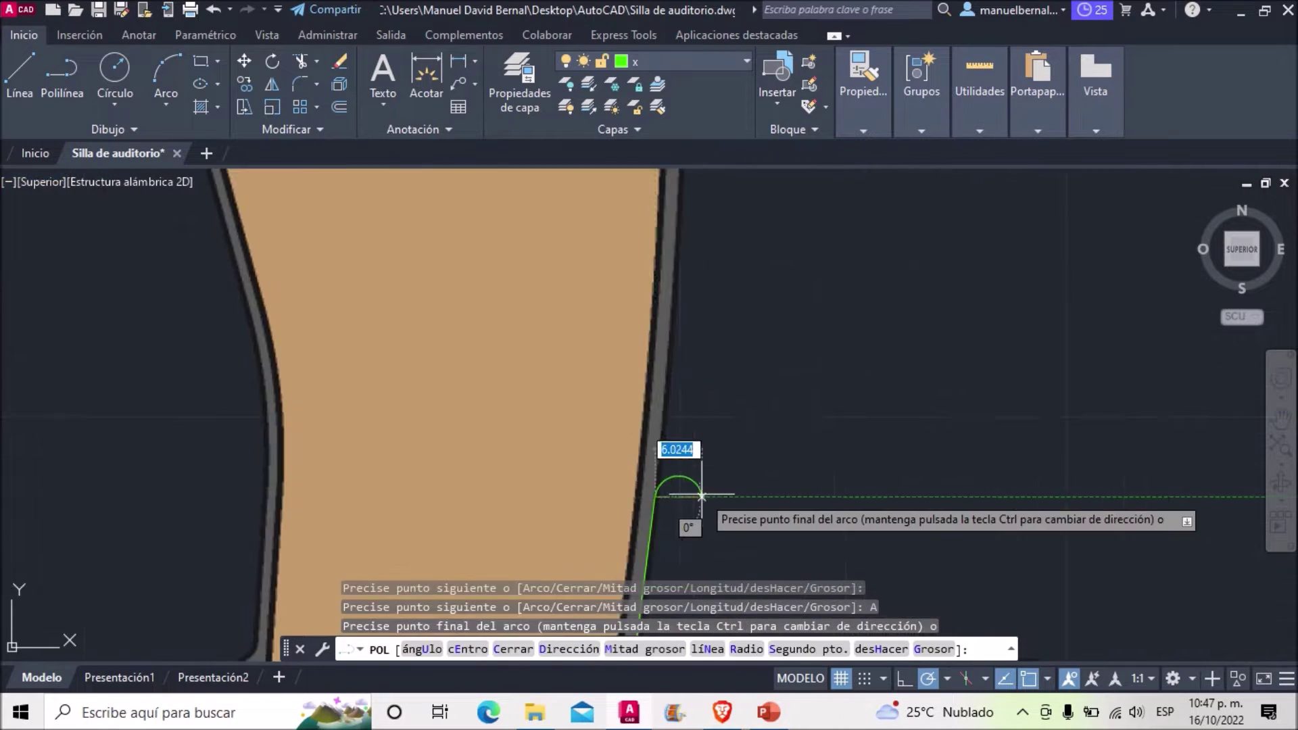
scroll(661, 340, "up", 2)
scroll(676, 338, "up", 2)
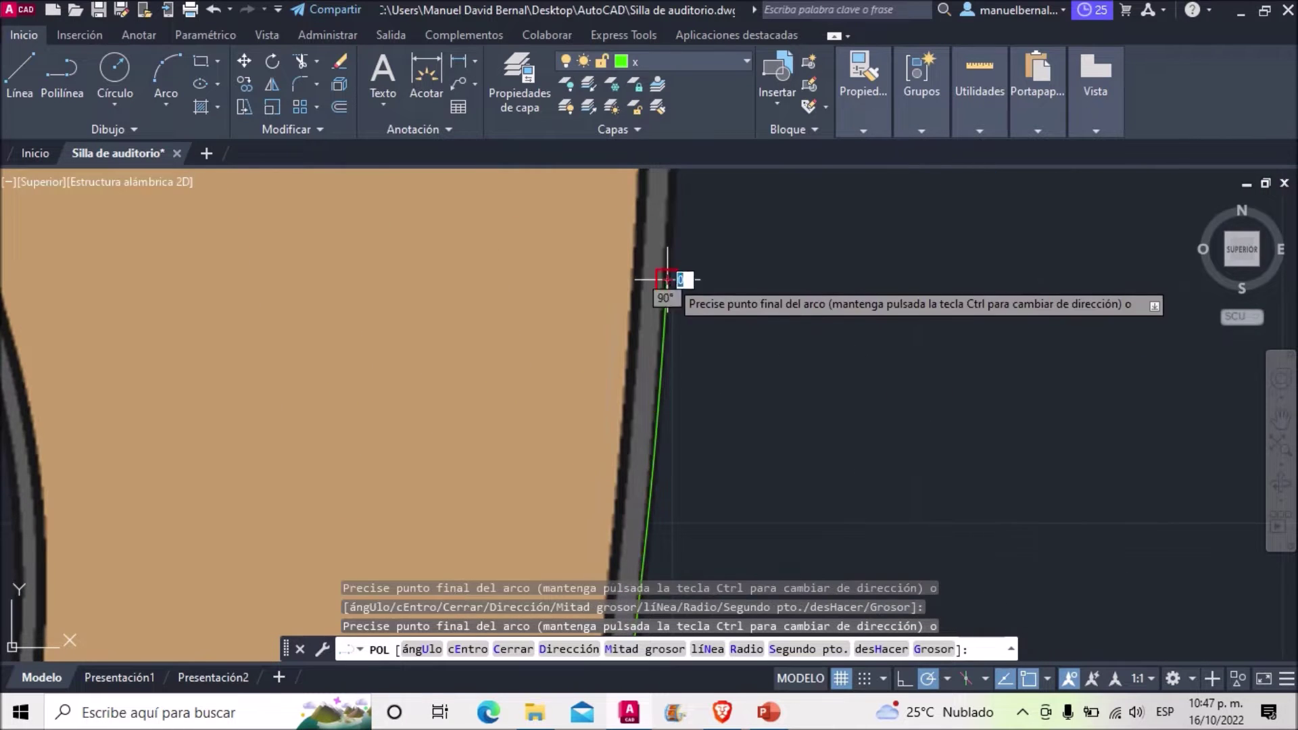
scroll(672, 269, "up", 2)
middle_click_drag(672, 270, 662, 501)
scroll(662, 501, "down", 3)
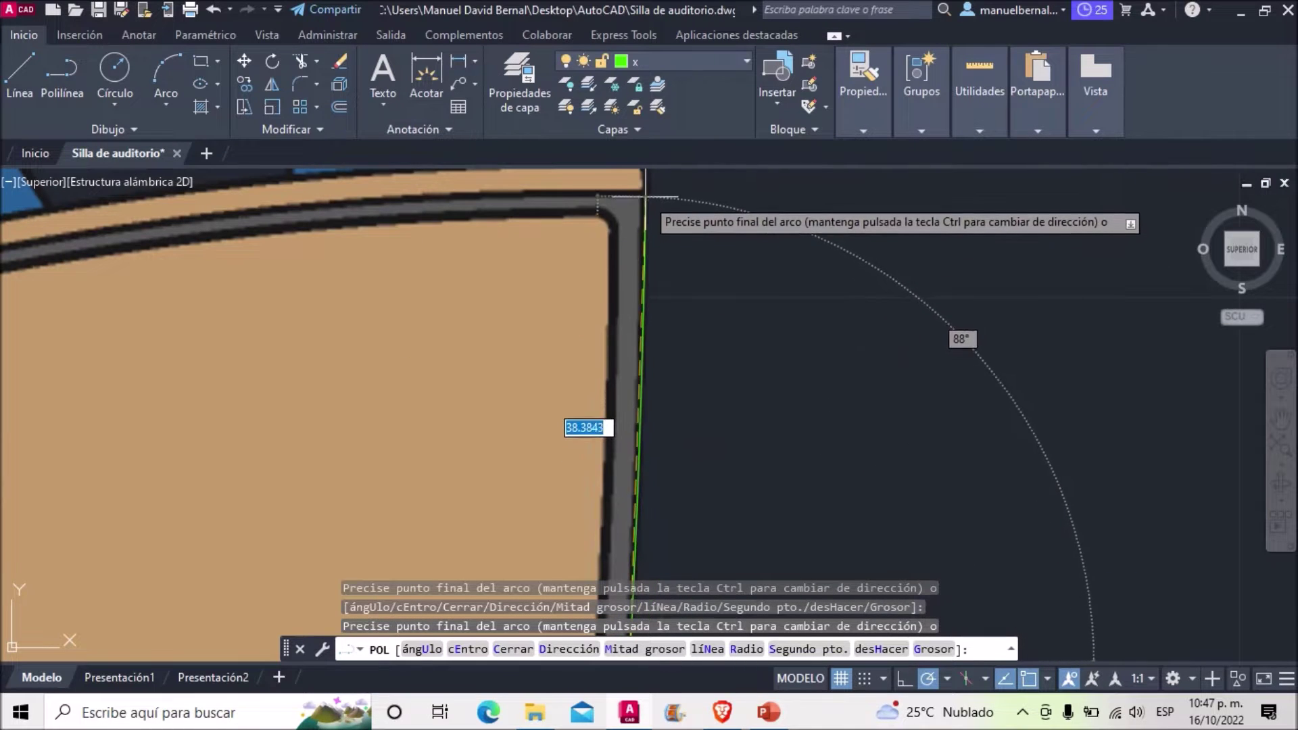
scroll(717, 304, "down", 3)
scroll(477, 342, "up", 2)
scroll(443, 348, "up", 1)
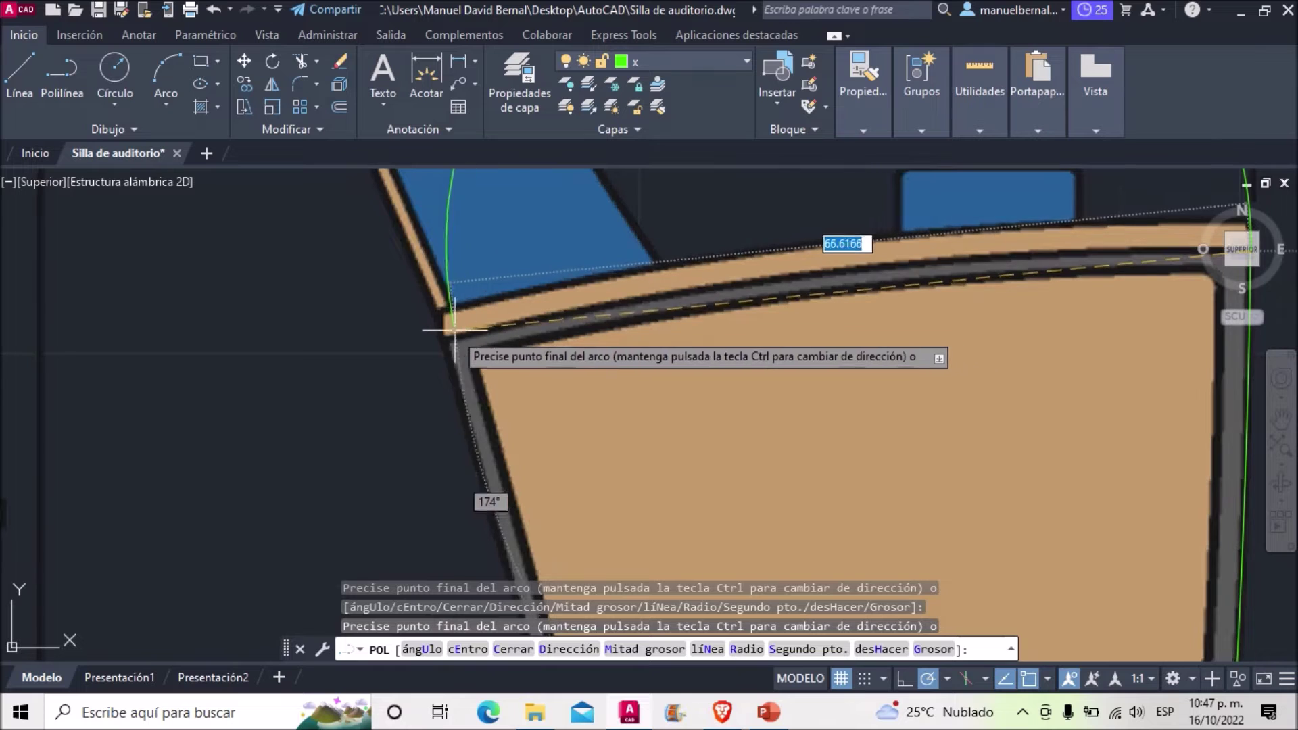
scroll(473, 351, "down", 2)
scroll(476, 334, "up", 2)
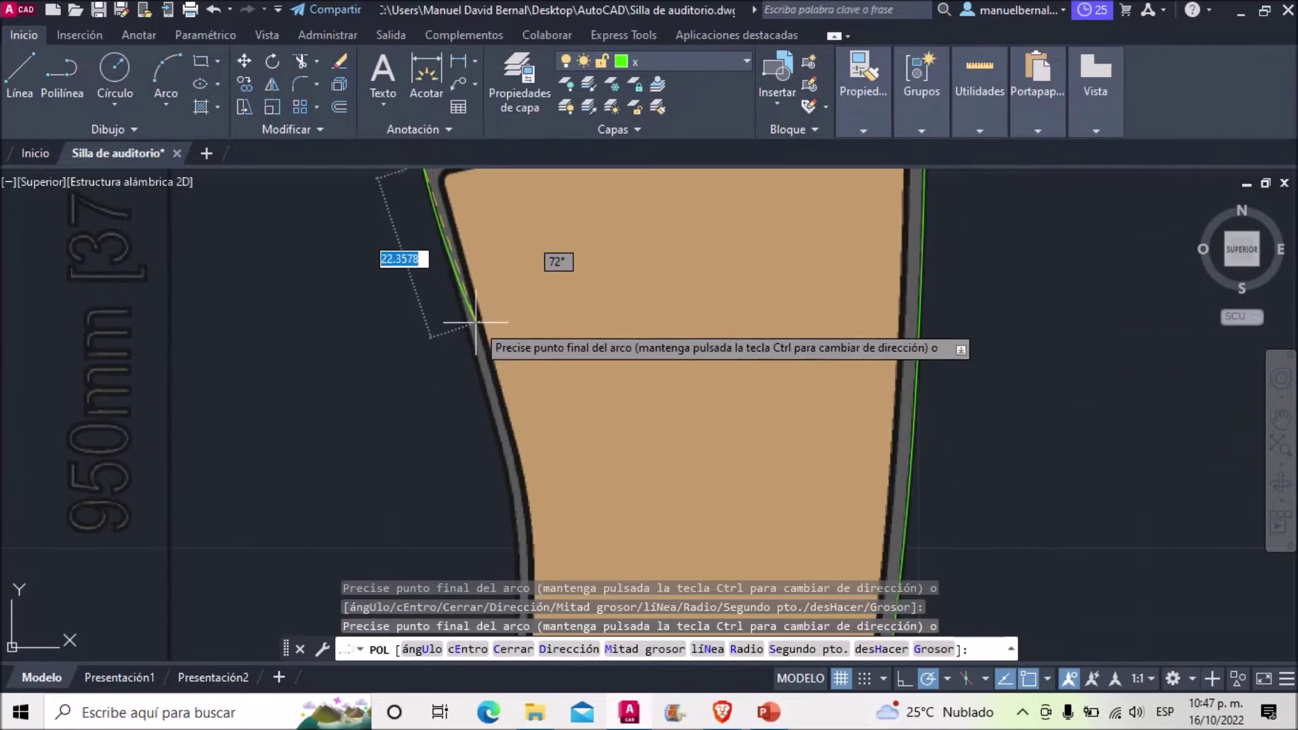
type("n")
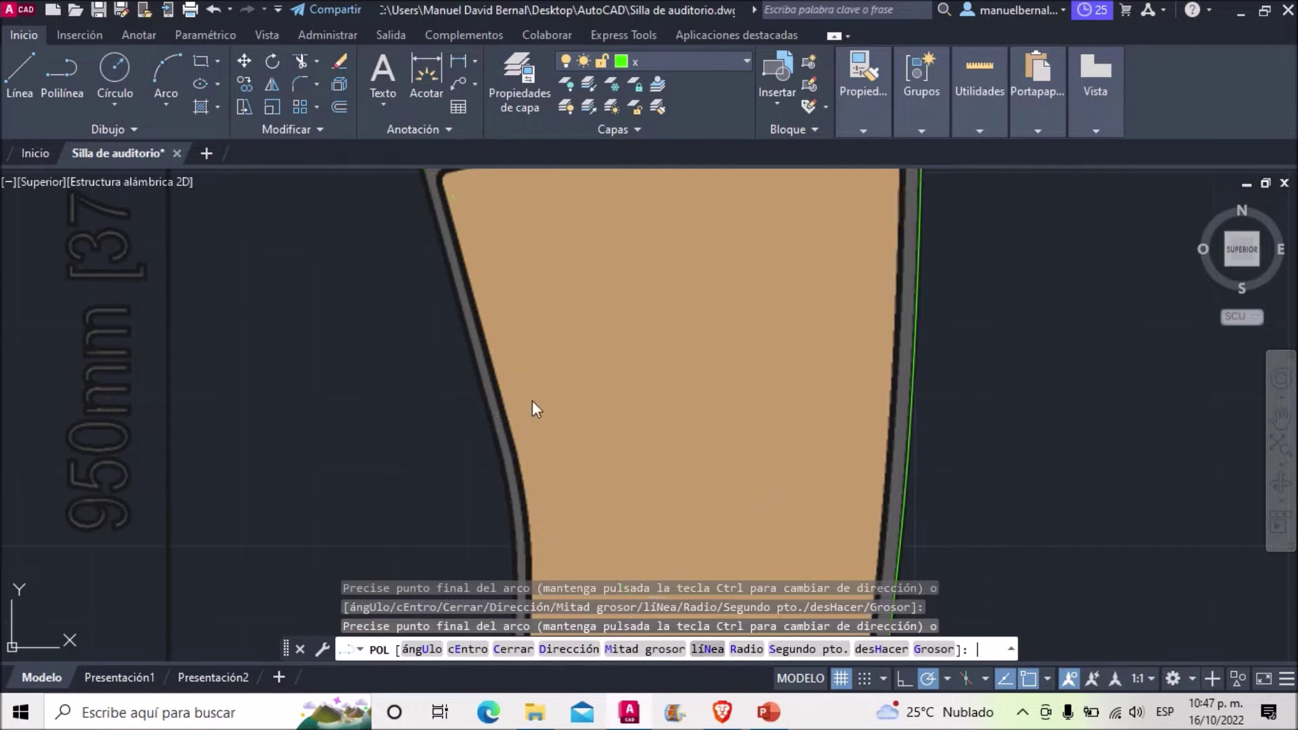
key("Return")
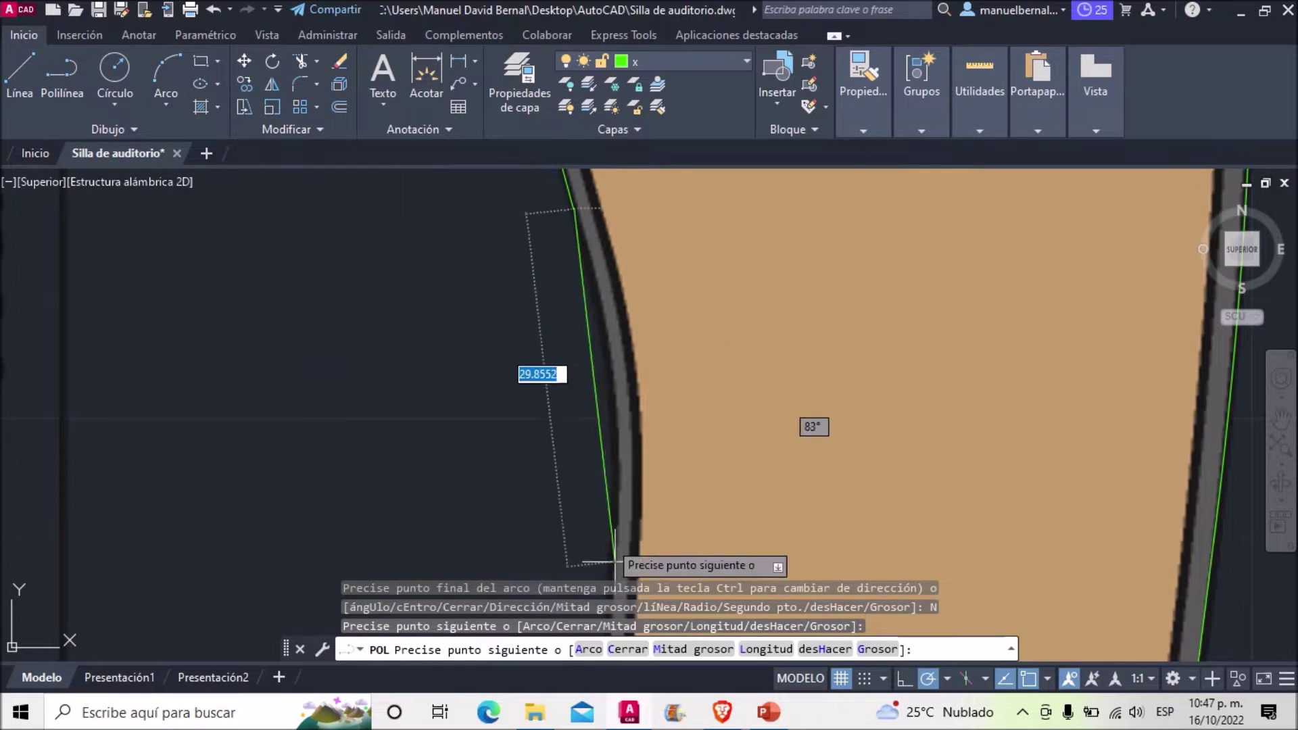
left_click(597, 495)
type("a")
key("Return")
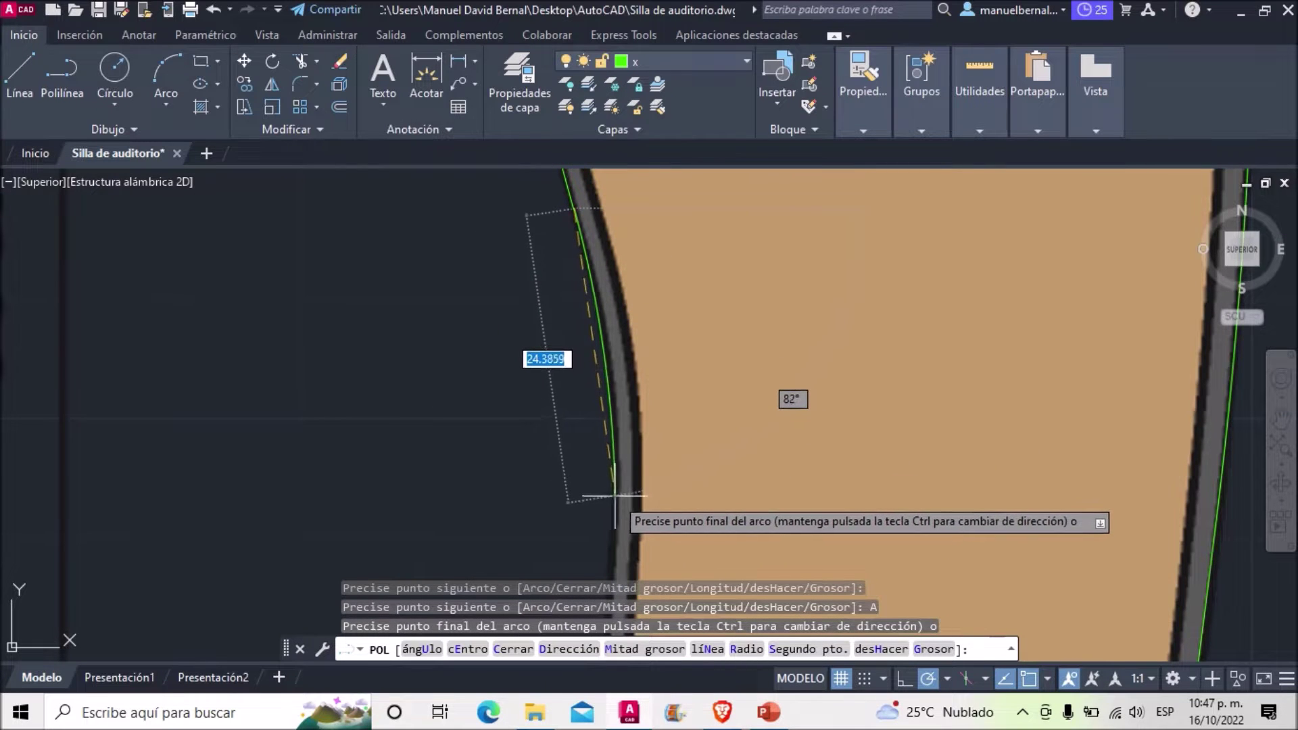
left_click(597, 495)
Add the diagonal base corner and the closing arc, then finish the polyline.
scroll(597, 495, "down", 5)
scroll(640, 366, "up", 3)
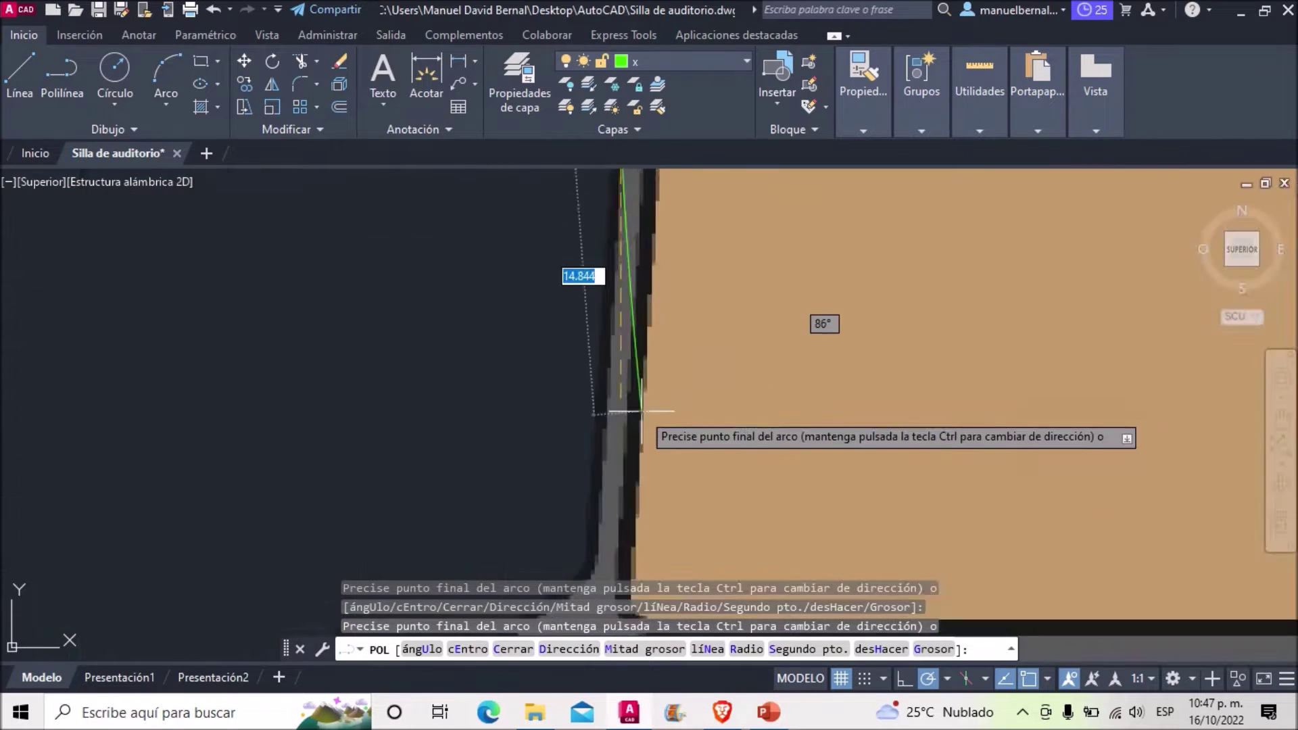
scroll(617, 449, "up", 2)
scroll(589, 517, "down", 3)
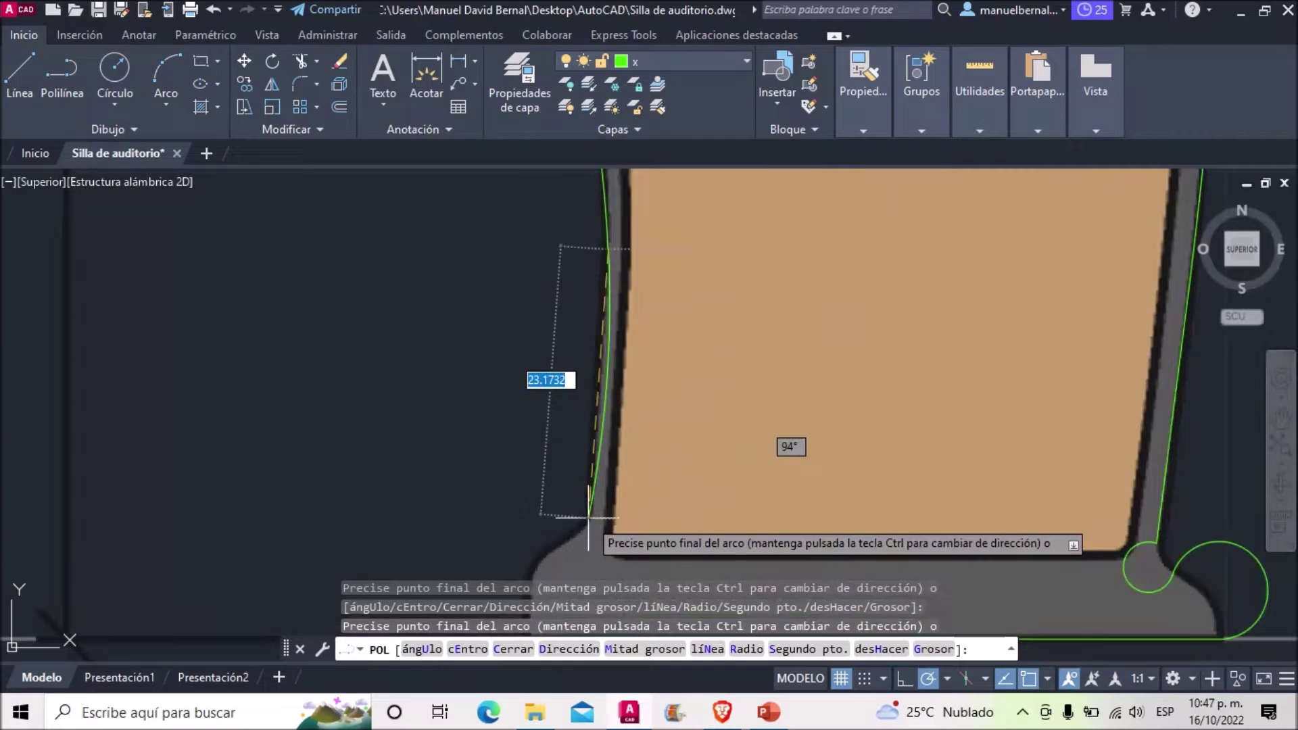
left_click(706, 649)
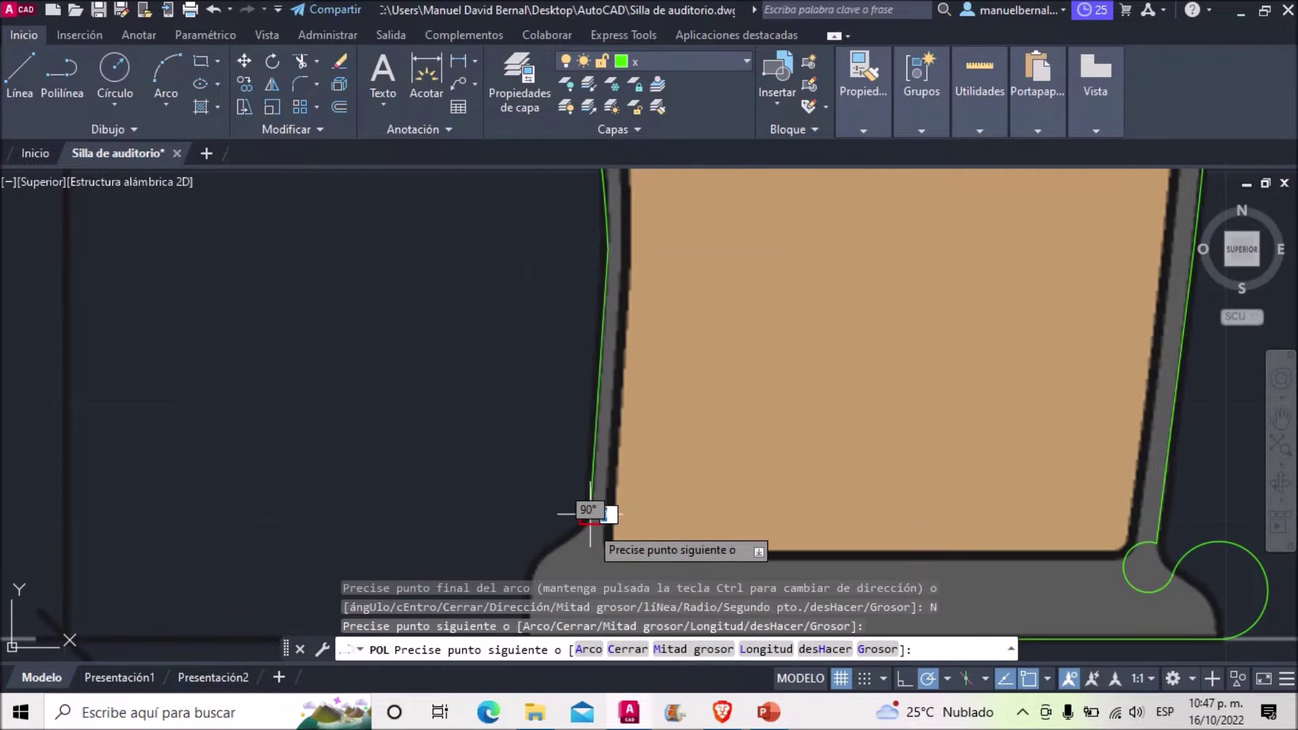
scroll(595, 516, "up", 3)
scroll(677, 411, "up", 1)
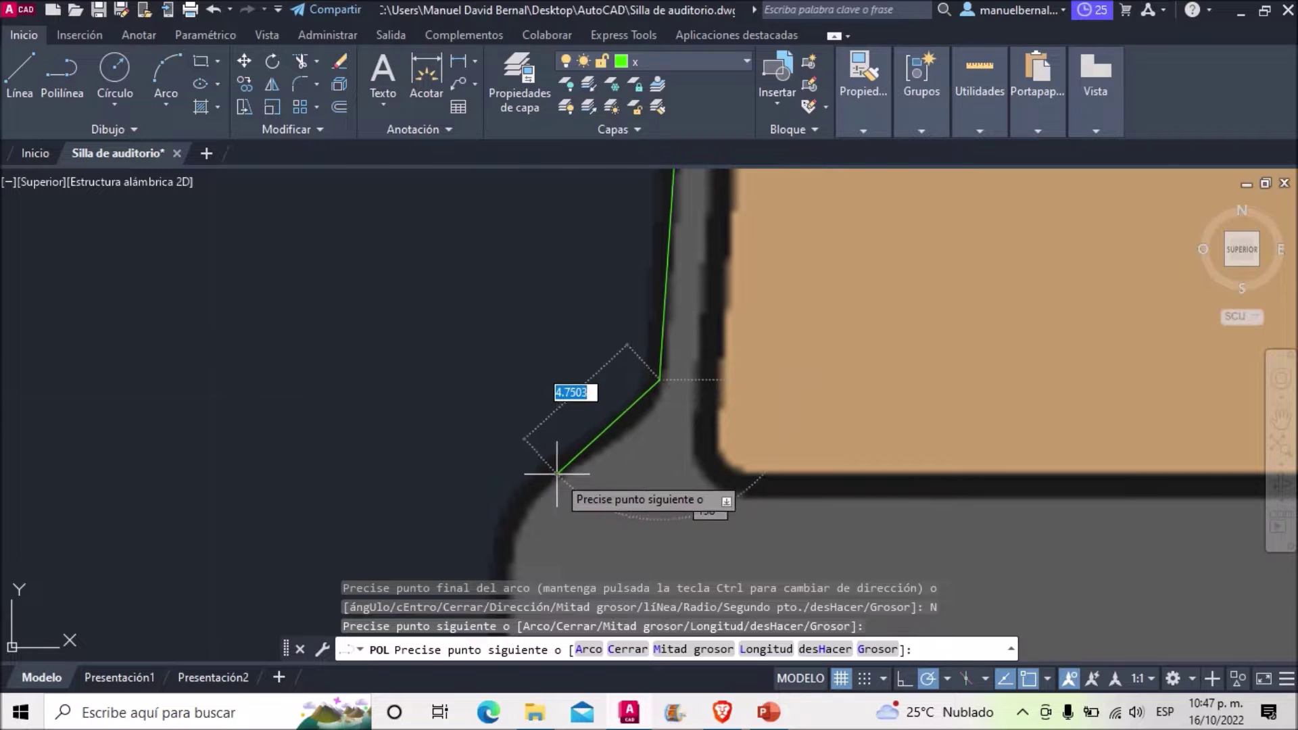
left_click(544, 467)
middle_click_drag(604, 474, 671, 372)
type("A")
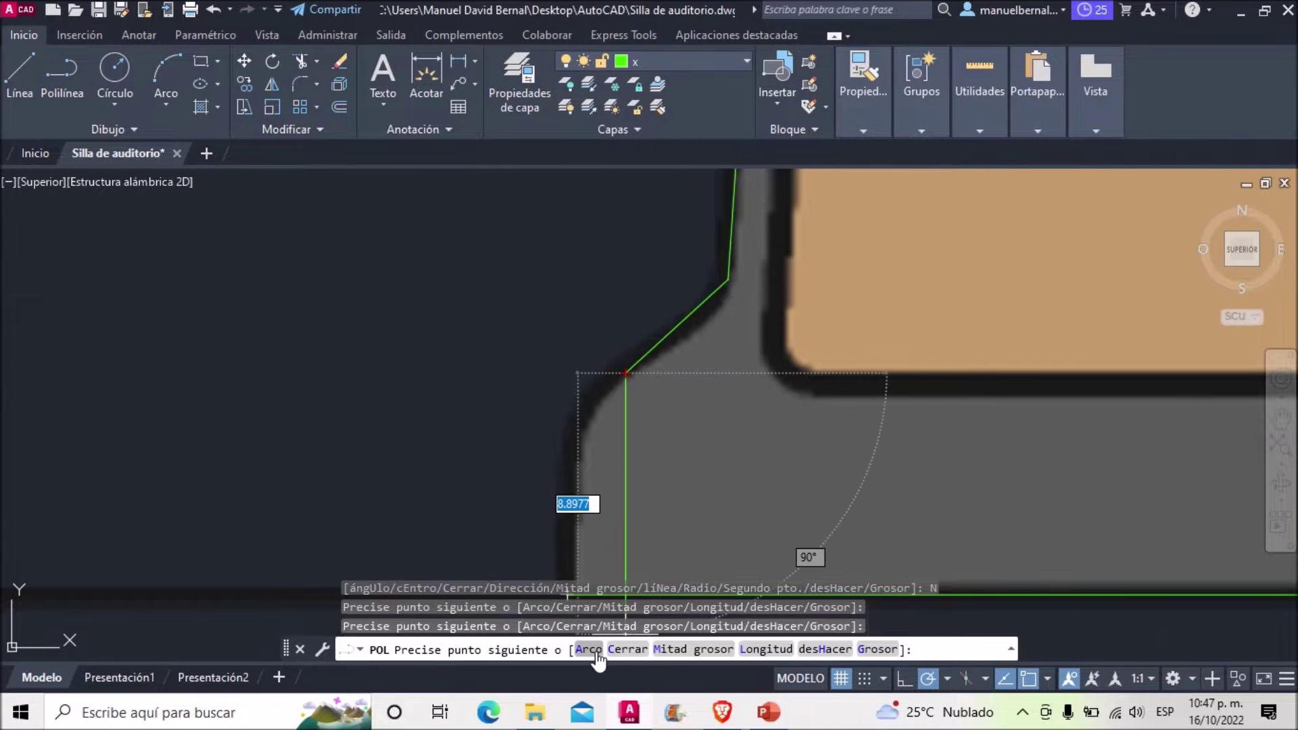
key("Return")
left_click(568, 459)
scroll(581, 419, "up", 2)
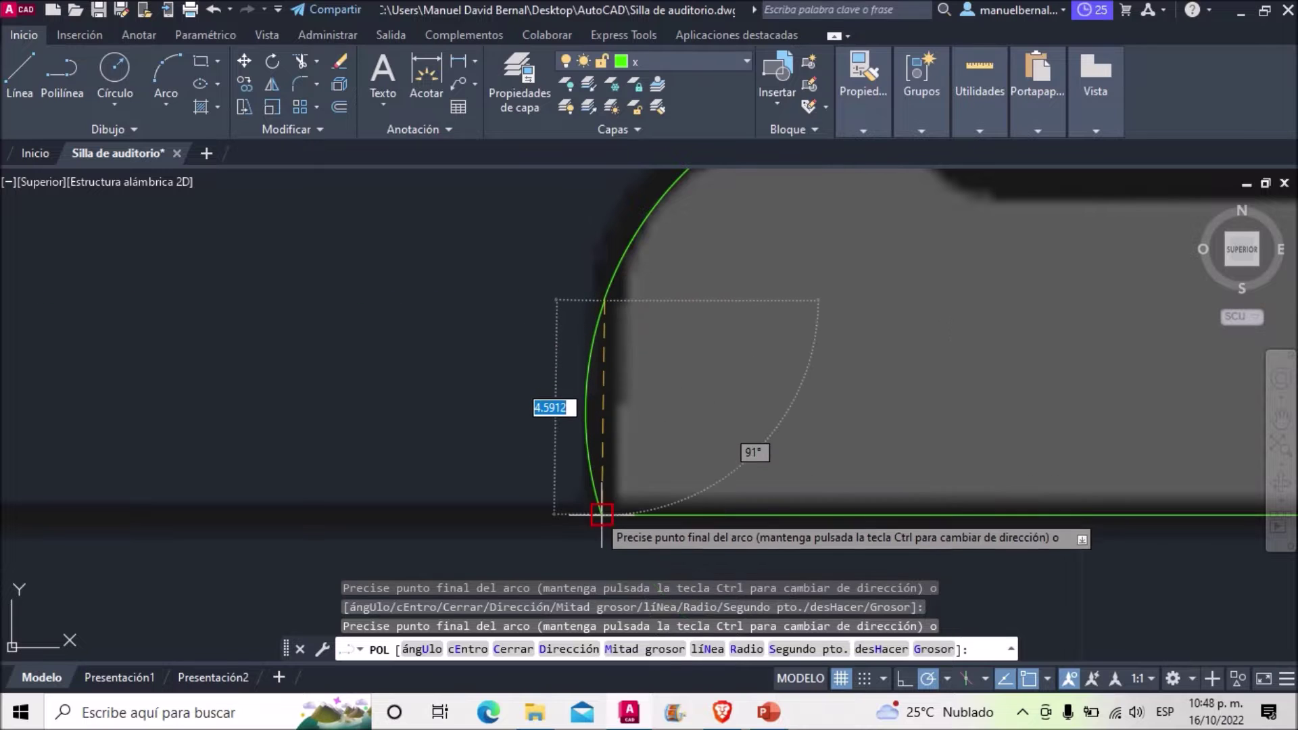
key("Escape")
scroll(710, 351, "down", 3)
scroll(696, 362, "up", 2)
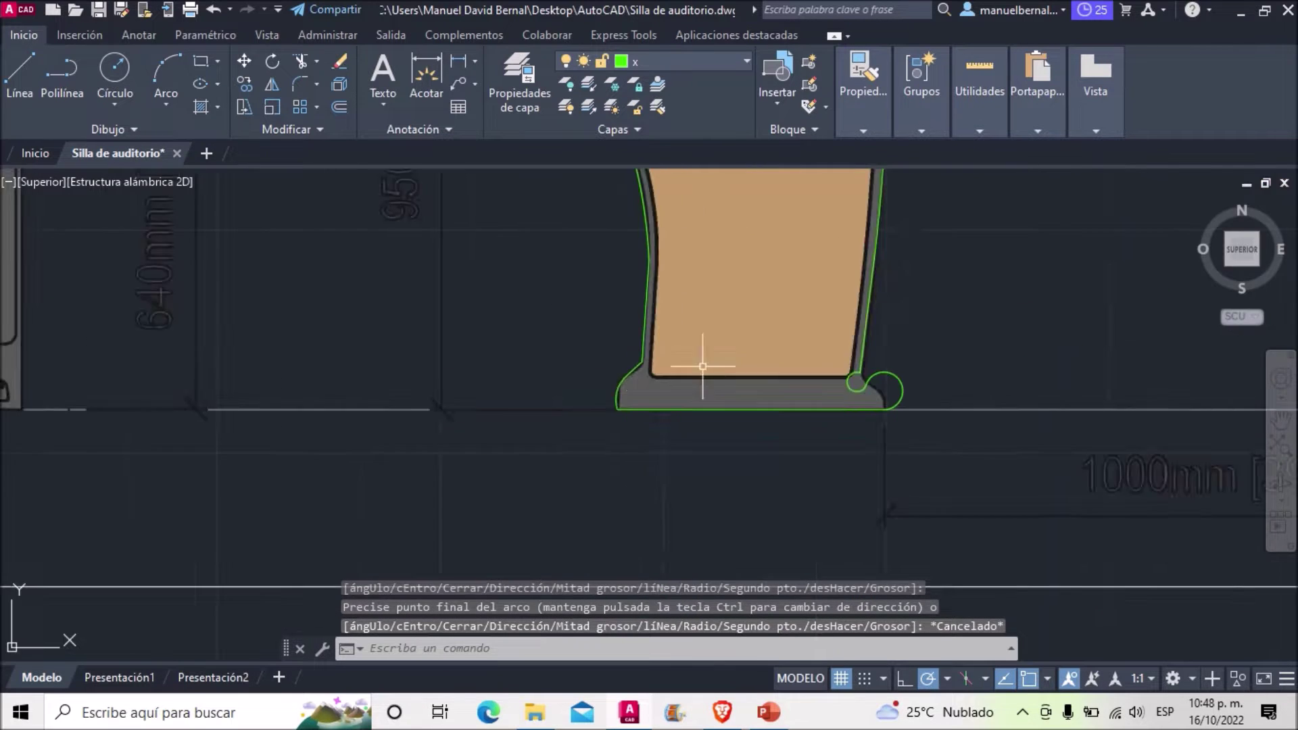
scroll(653, 371, "up", 2)
scroll(477, 367, "up", 2)
Try stretching points on the existing outline, cancel each, and reframe the whole chair.
left_click(477, 368)
key("Escape")
left_click(994, 300)
key("Escape")
scroll(791, 431, "down", 4)
scroll(790, 432, "up", 5)
left_click(673, 324)
scroll(644, 232, "up", 2)
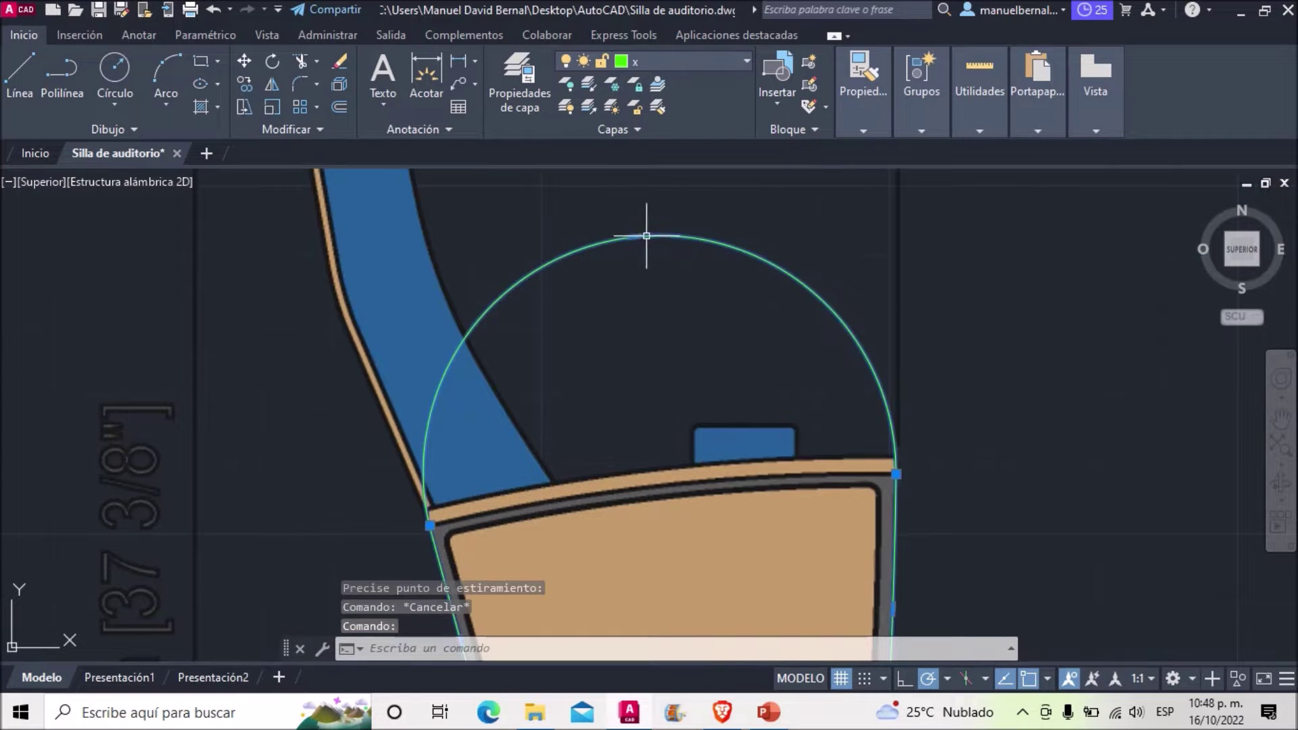
scroll(669, 459, "up", 3)
scroll(590, 494, "down", 4)
scroll(541, 460, "up", 3)
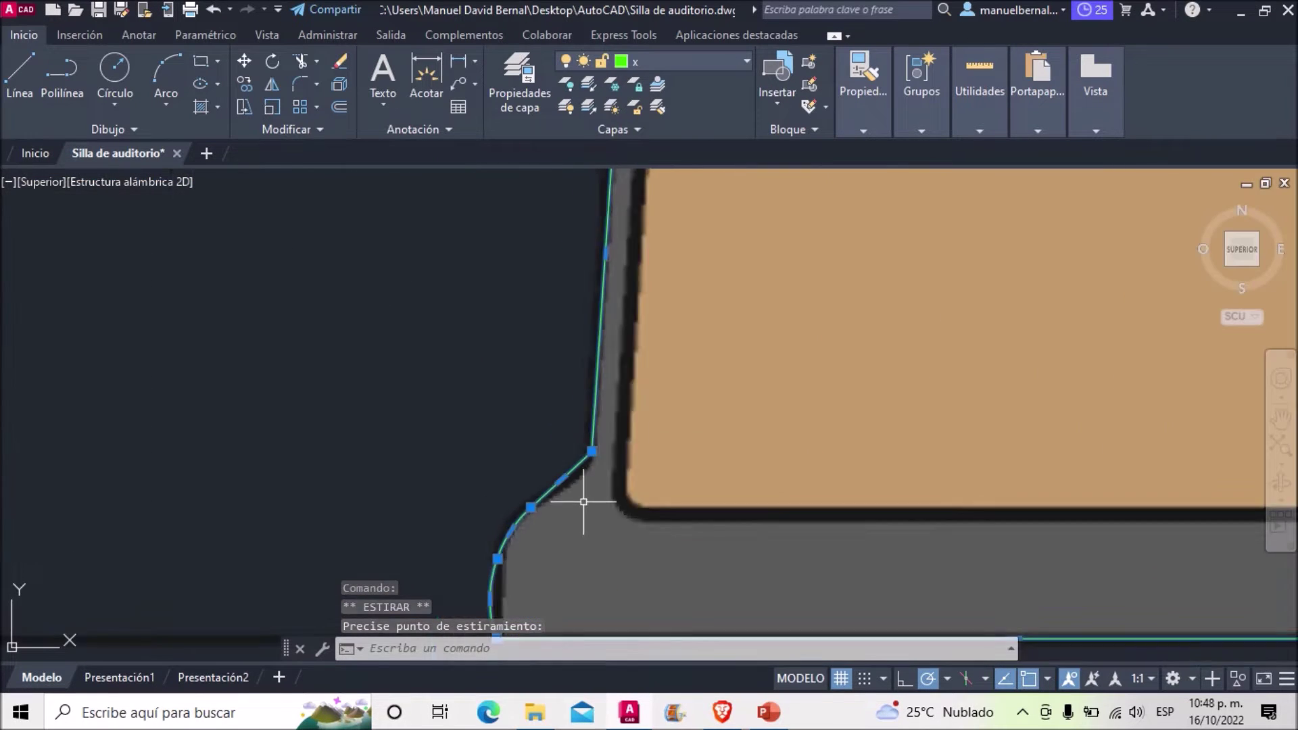
scroll(562, 411, "down", 2)
key("Escape")
middle_click_drag(563, 411, 715, 340)
scroll(715, 340, "up", 3)
scroll(594, 545, "up", 3)
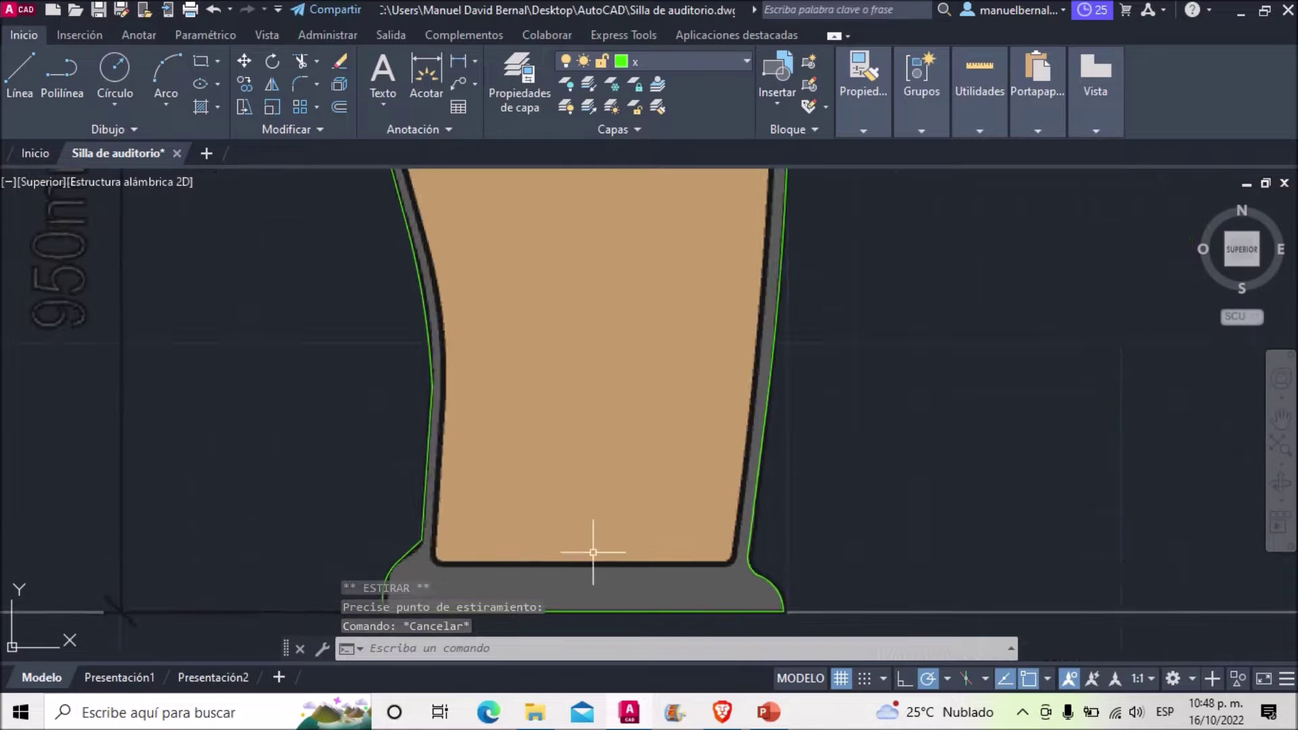
Start a polyline along the seat bottom with an arc switch, then abandon it.
left_click(62, 74)
scroll(437, 549, "up", 1)
left_click(437, 549)
scroll(594, 515, "down", 2)
scroll(747, 464, "up", 2)
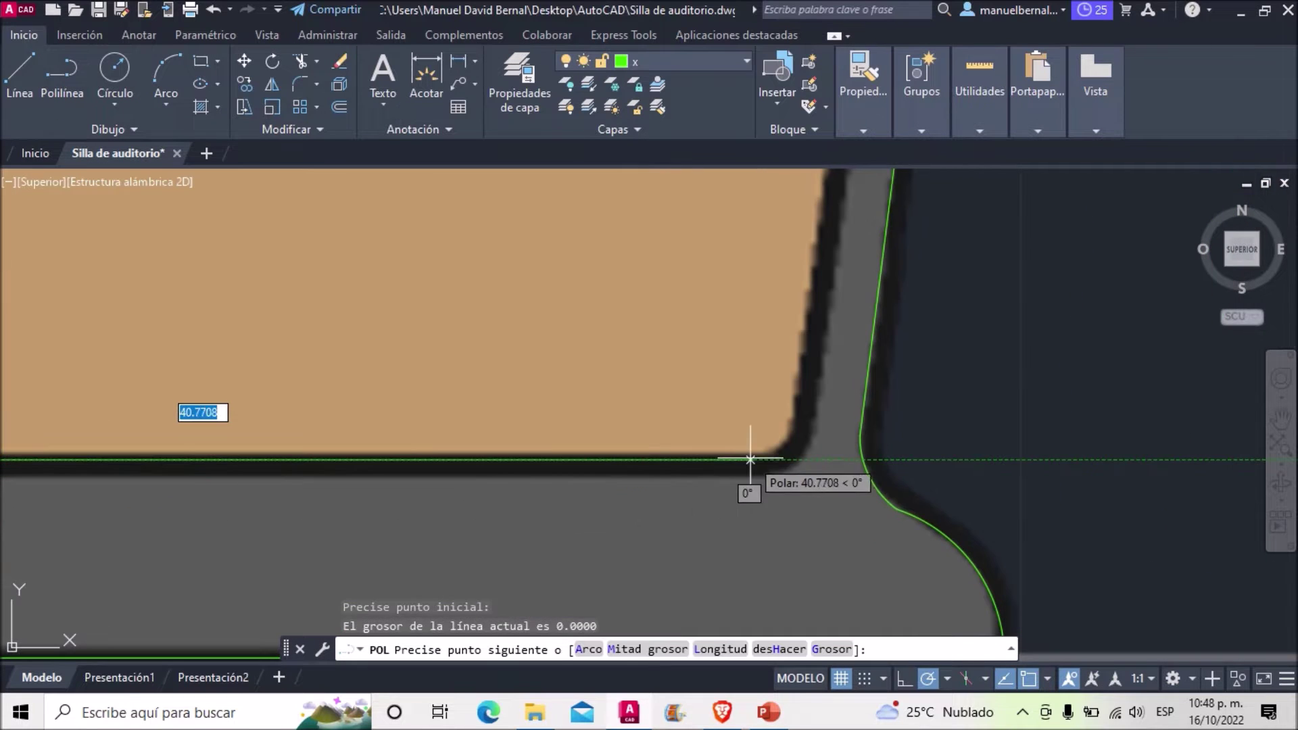
left_click(748, 464)
type("A")
key("Return")
scroll(781, 414, "down", 2)
key("Escape")
scroll(656, 365, "down", 2)
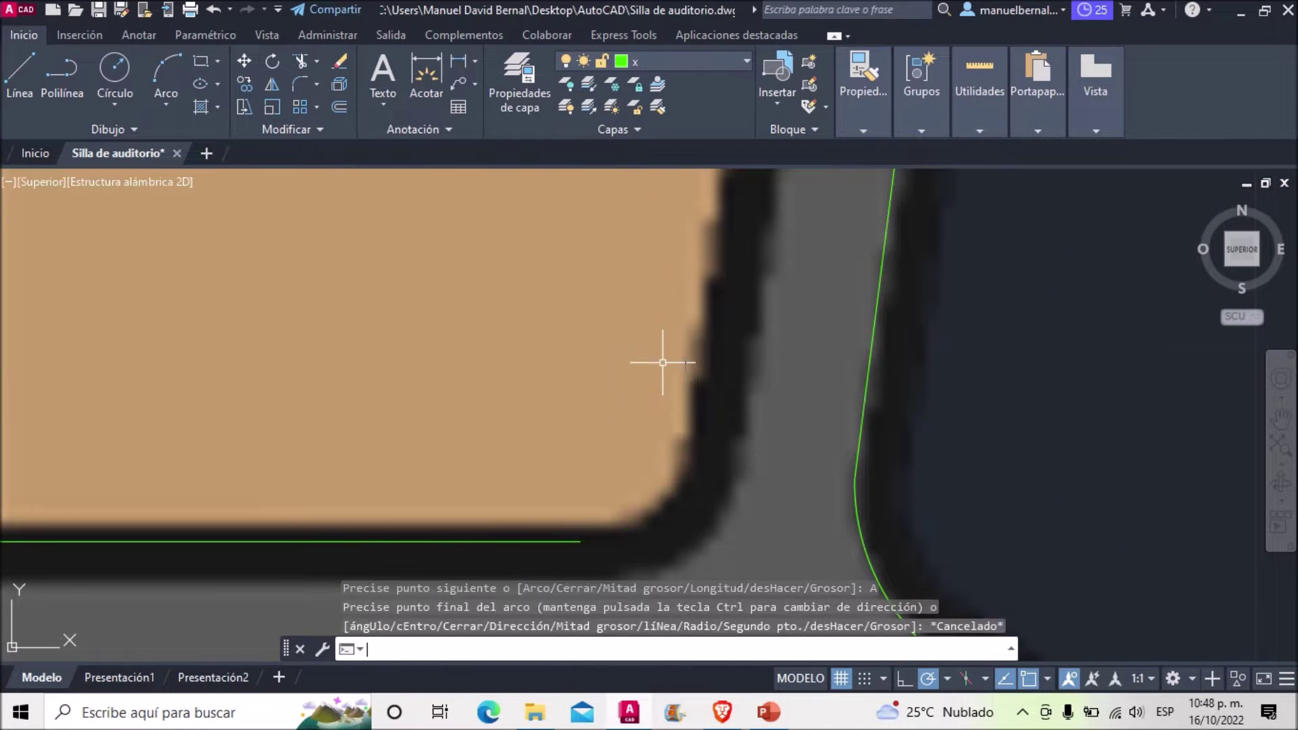
scroll(667, 353, "down", 2)
scroll(673, 429, "down", 2)
Restart the polyline with a straight base segment and an arc to the panel corner.
key("Return")
scroll(603, 441, "up", 4)
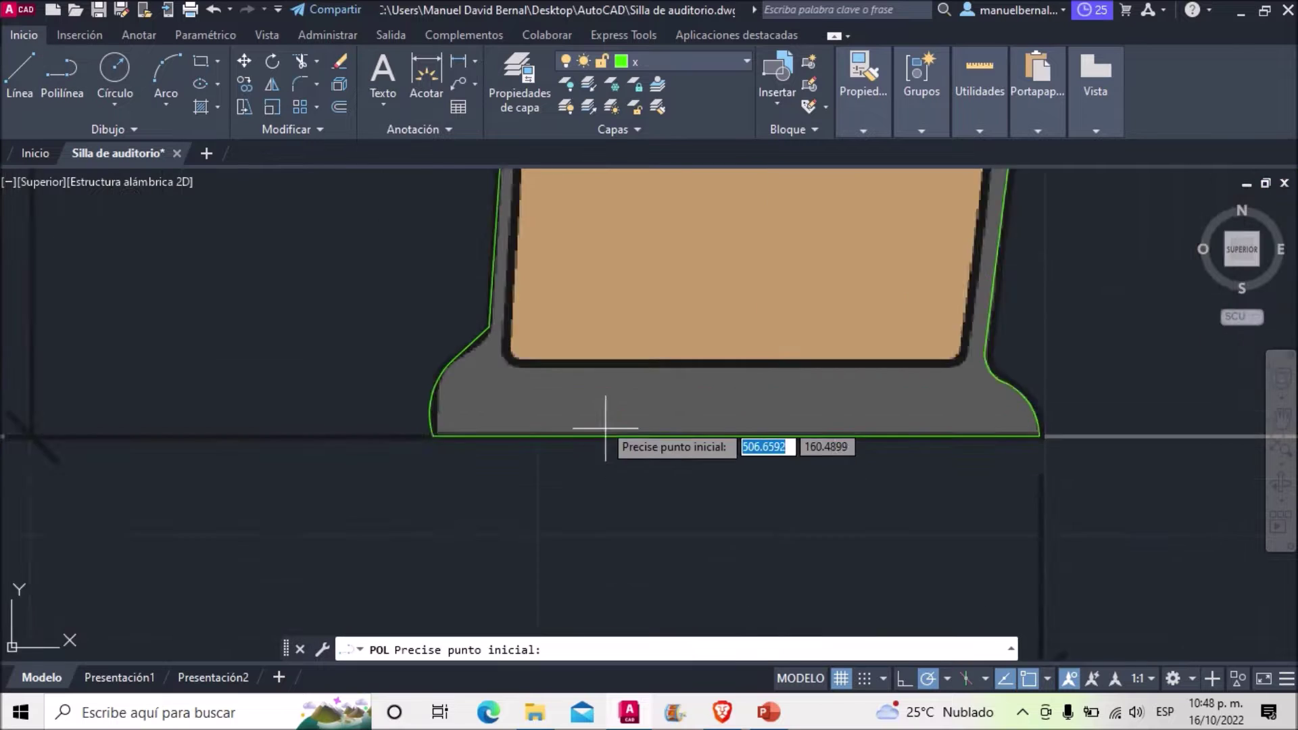
scroll(496, 336, "up", 2)
left_click(496, 336)
left_click(1148, 336)
type("A")
key("Return")
scroll(839, 427, "up", 2)
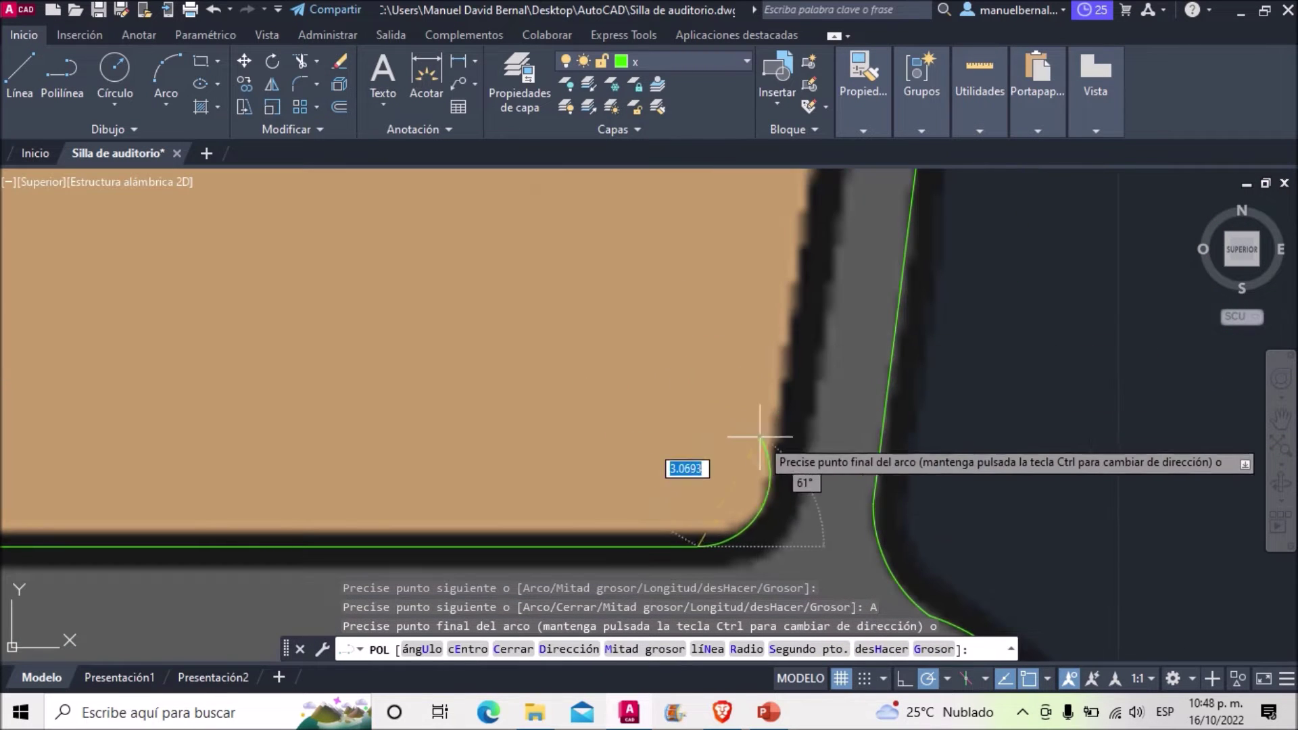
left_click(692, 653)
scroll(762, 359, "down", 3)
scroll(762, 440, "up", 3)
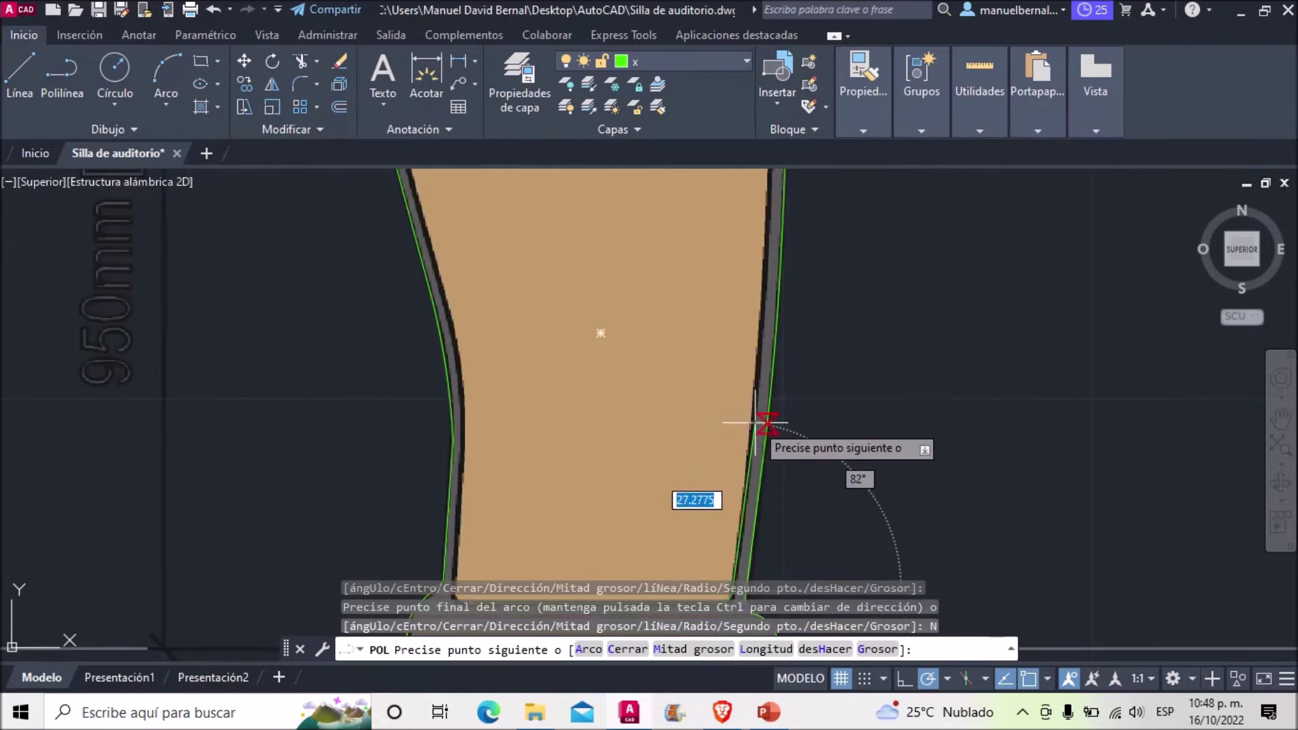
Continue with arc segments up the panel's right edge to the top corner.
type("A")
key("Return")
scroll(756, 421, "up", 2)
left_click(762, 385)
scroll(762, 386, "up", 2)
scroll(762, 297, "down", 2)
left_click(724, 365)
scroll(703, 278, "up", 3)
scroll(777, 362, "down", 1)
left_click(710, 325)
scroll(710, 324, "down", 3)
scroll(379, 324, "up", 3)
scroll(379, 324, "down", 2)
scroll(299, 368, "up", 3)
Close the panel outline back at its start point and finish the polyline.
middle_click_drag(263, 214, 393, 436)
scroll(379, 304, "down", 5)
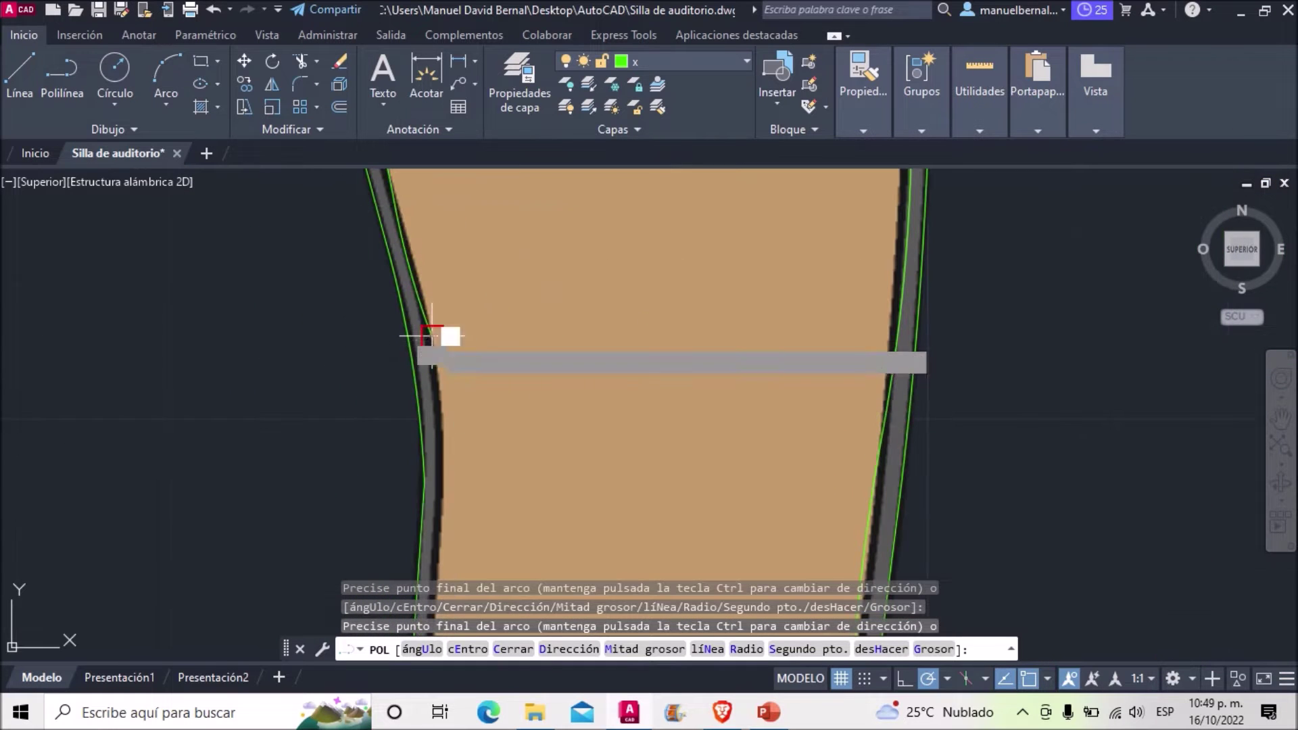
scroll(369, 284, "up", 5)
scroll(468, 486, "down", 5)
scroll(473, 514, "up", 4)
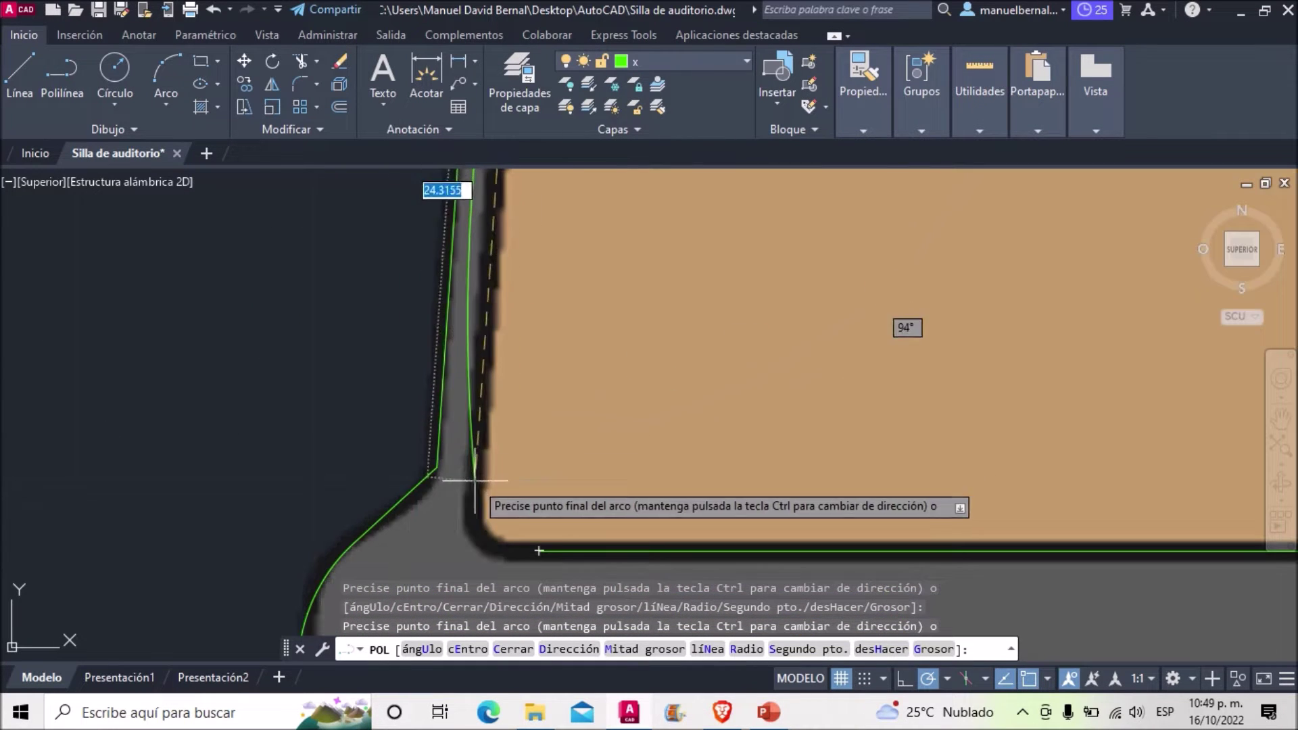
scroll(534, 517, "up", 2)
left_click(510, 508)
key("Escape")
Select the traced outline and grab one of its points to reshape an arc.
scroll(511, 508, "down", 3)
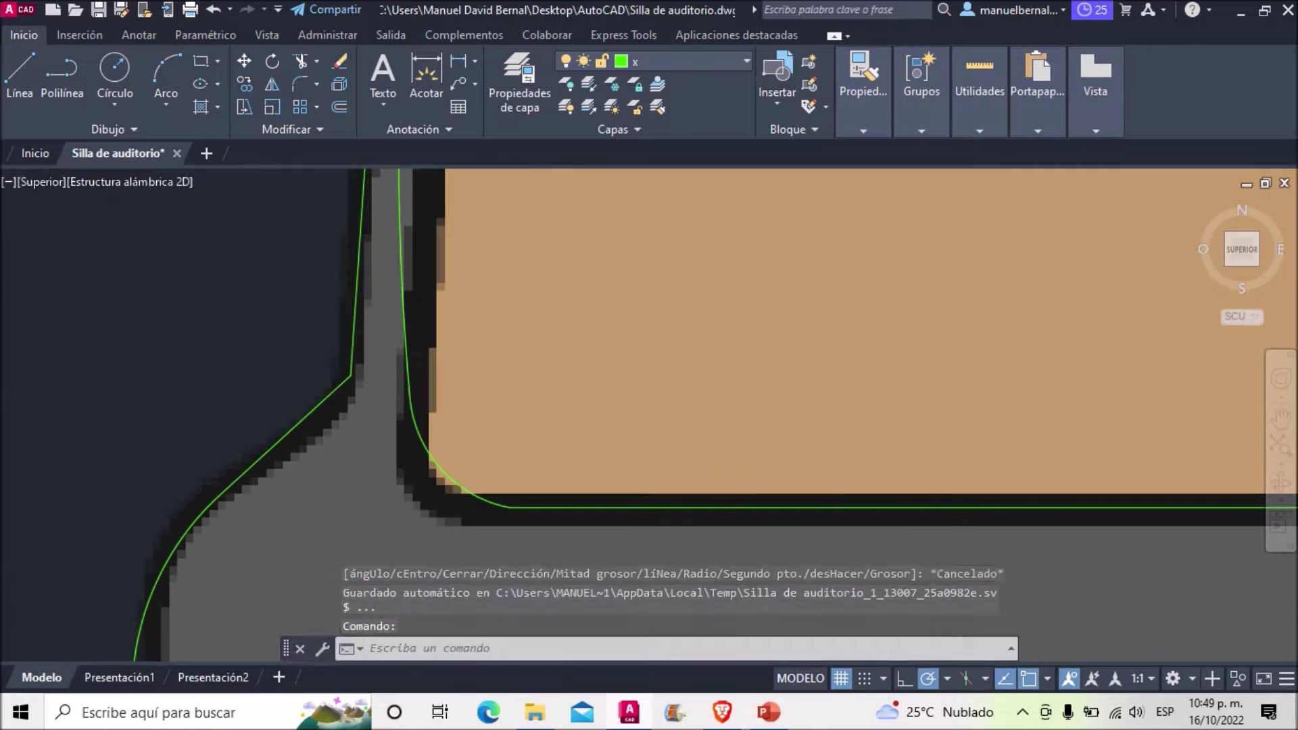
scroll(660, 440, "down", 3)
scroll(467, 453, "up", 4)
left_click(467, 453)
left_click(511, 464)
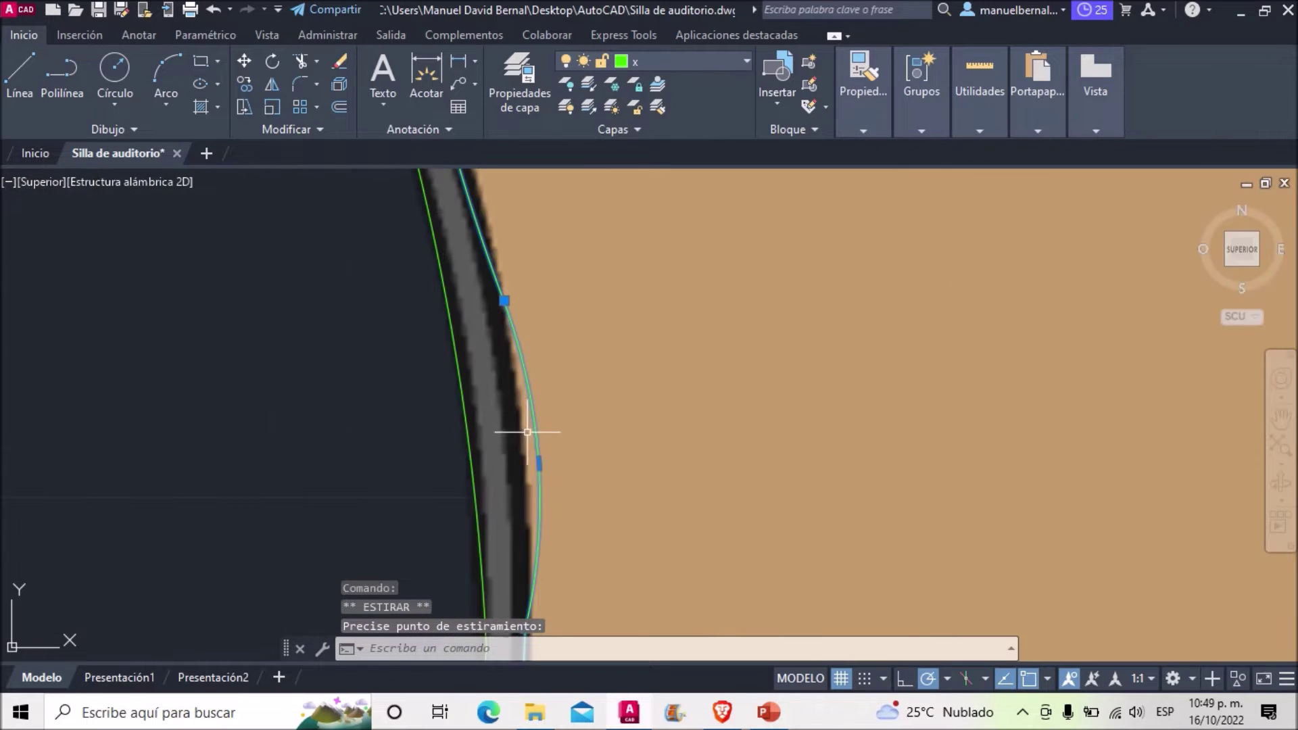
Cancel the pending reshape of the traced outline.
middle_click_drag(536, 465, 576, 487)
scroll(576, 486, "up", 3)
scroll(608, 514, "down", 3)
scroll(666, 478, "up", 3)
scroll(640, 419, "up", 2)
key("Escape")
scroll(641, 419, "down", 5)
scroll(704, 440, "down", 2)
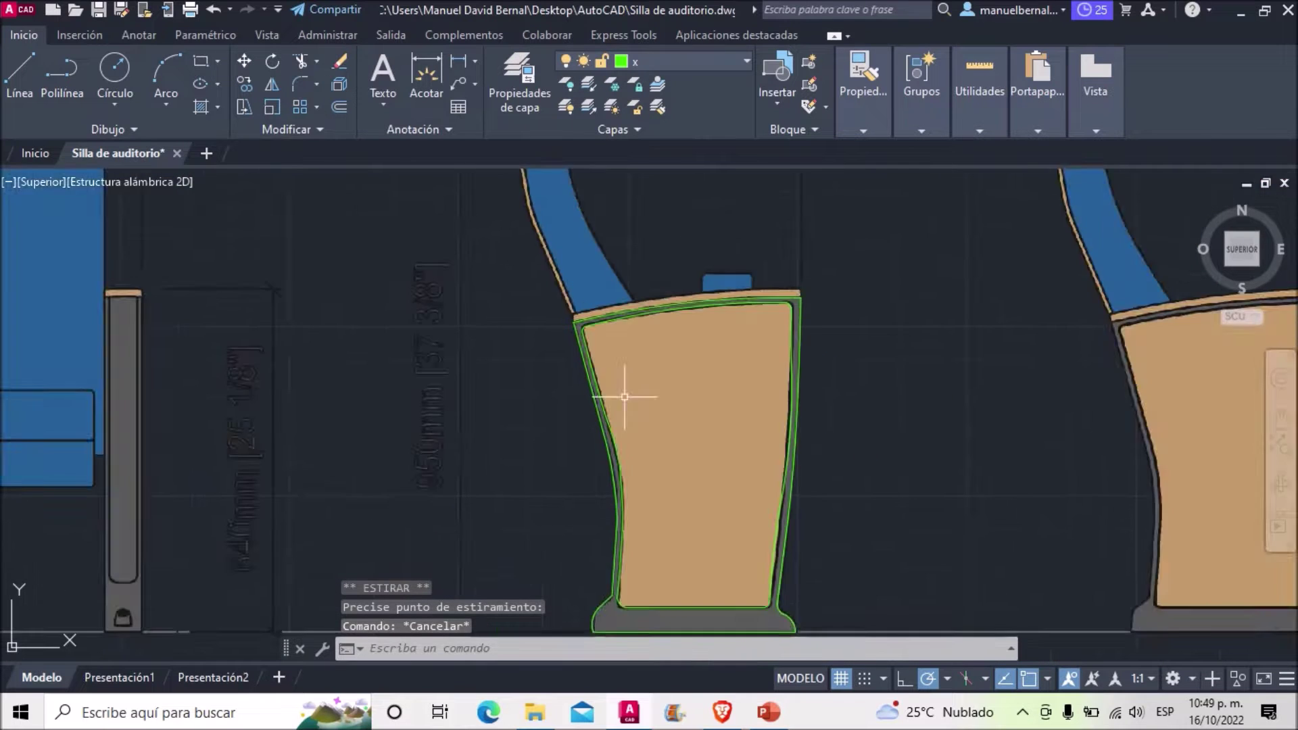
scroll(620, 397, "up", 3)
Pick points along the seat edge, cancelling each selection and grip stretch.
left_click(754, 447)
key("Escape")
scroll(754, 447, "up", 3)
left_click(719, 409)
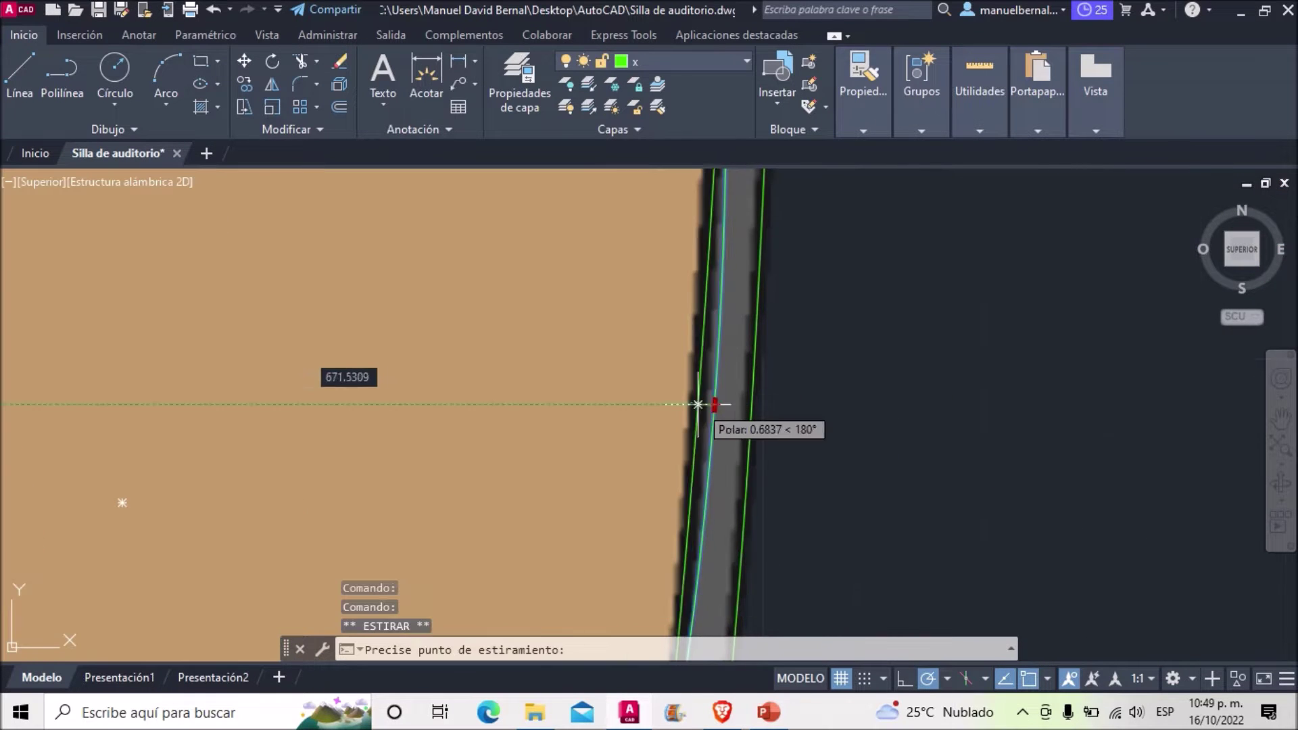
key("Escape")
scroll(724, 516, "down", 3)
scroll(621, 371, "down", 2)
scroll(621, 371, "up", 4)
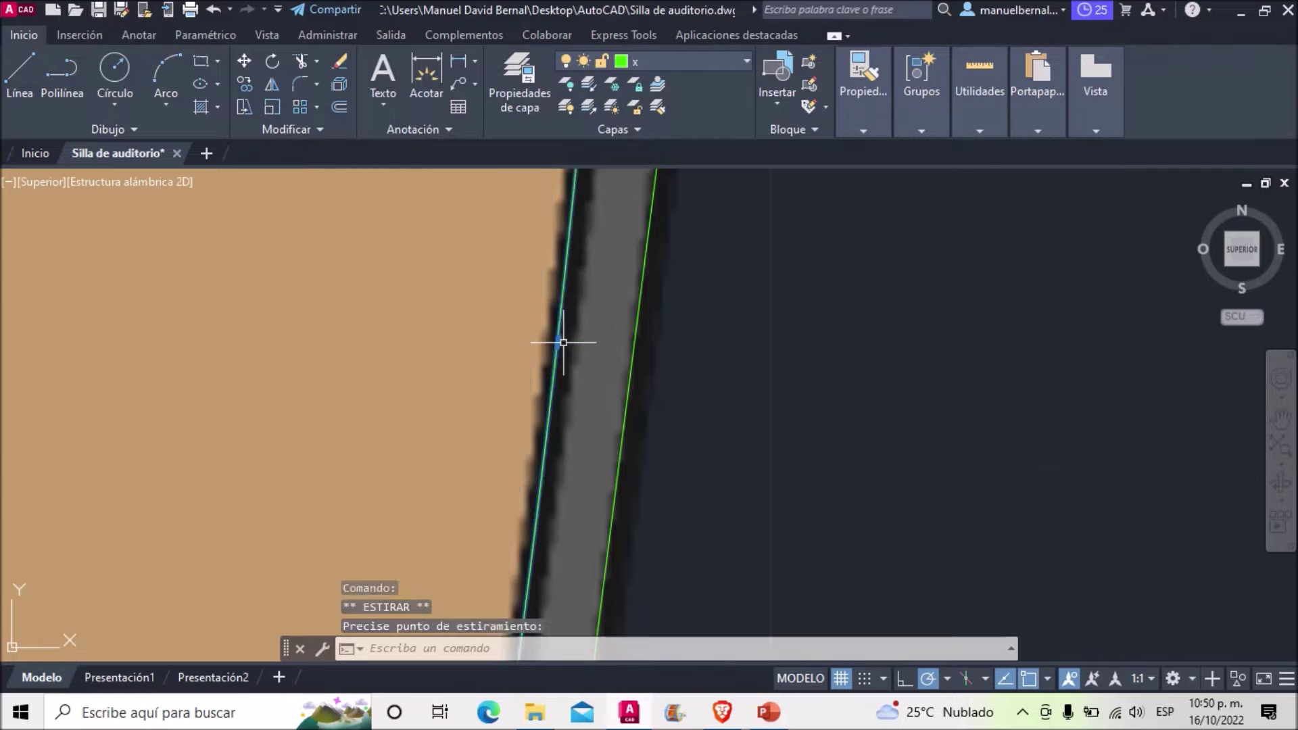
key("Escape")
scroll(563, 343, "down", 5)
scroll(595, 255, "up", 2)
scroll(551, 261, "up", 3)
scroll(406, 304, "up", 2)
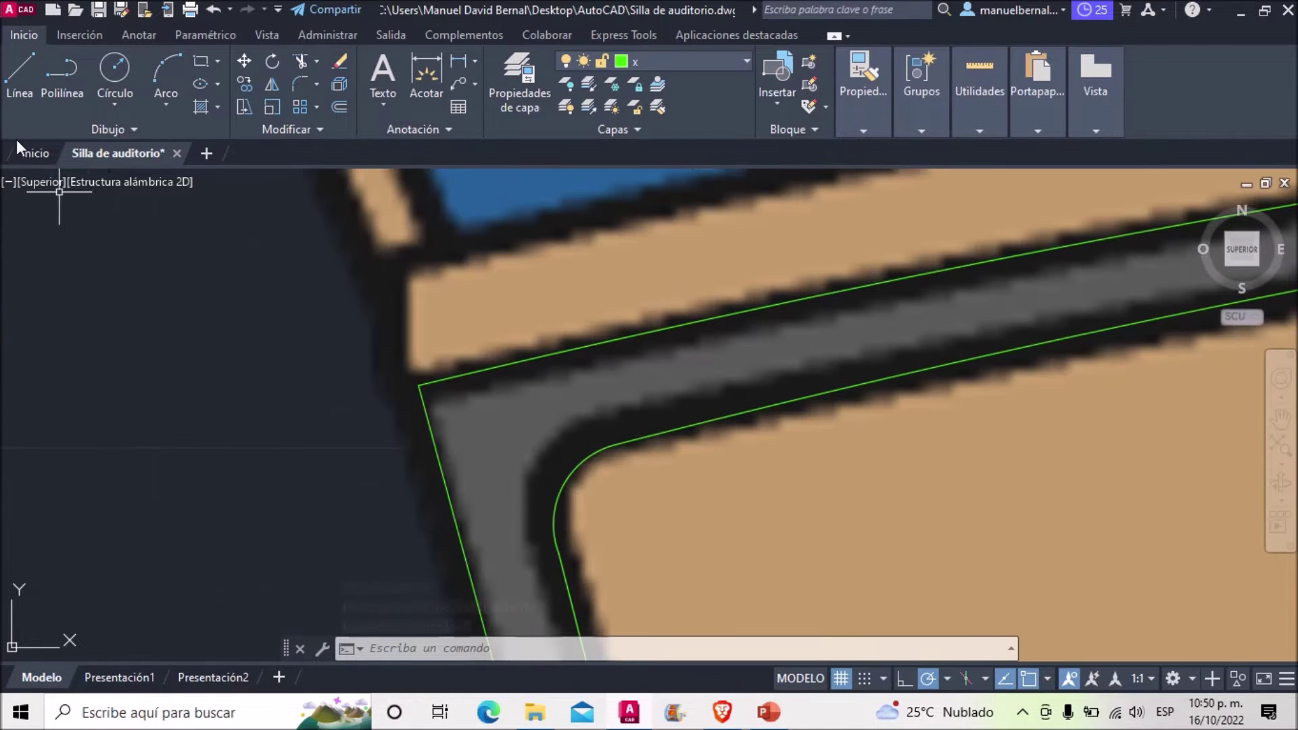
Draw a polyline from the panel's top corner with an arc to the seat corner, then a line up the backrest edge.
left_click(61, 77)
left_click(397, 368)
left_click(428, 269)
scroll(492, 256, "down", 3)
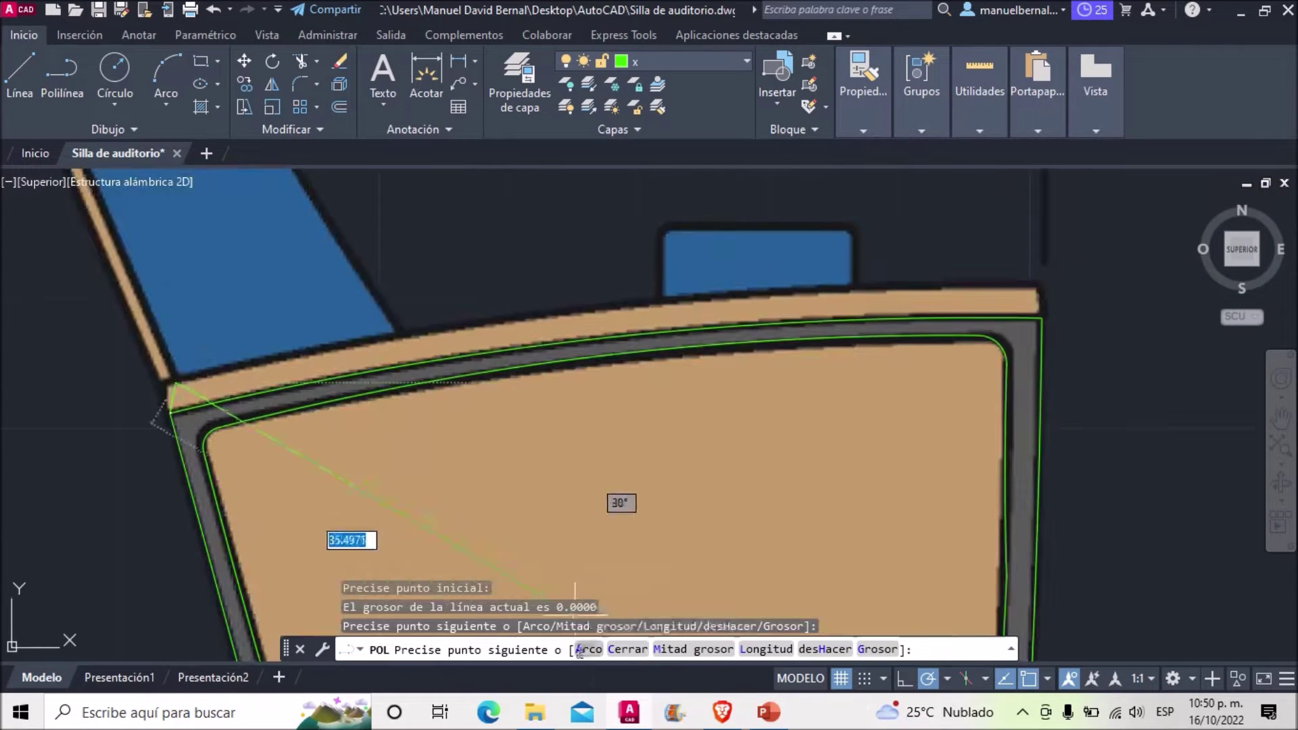
left_click(580, 651)
scroll(777, 455, "up", 3)
scroll(782, 498, "up", 2)
left_click(760, 449)
type("N")
key("Return")
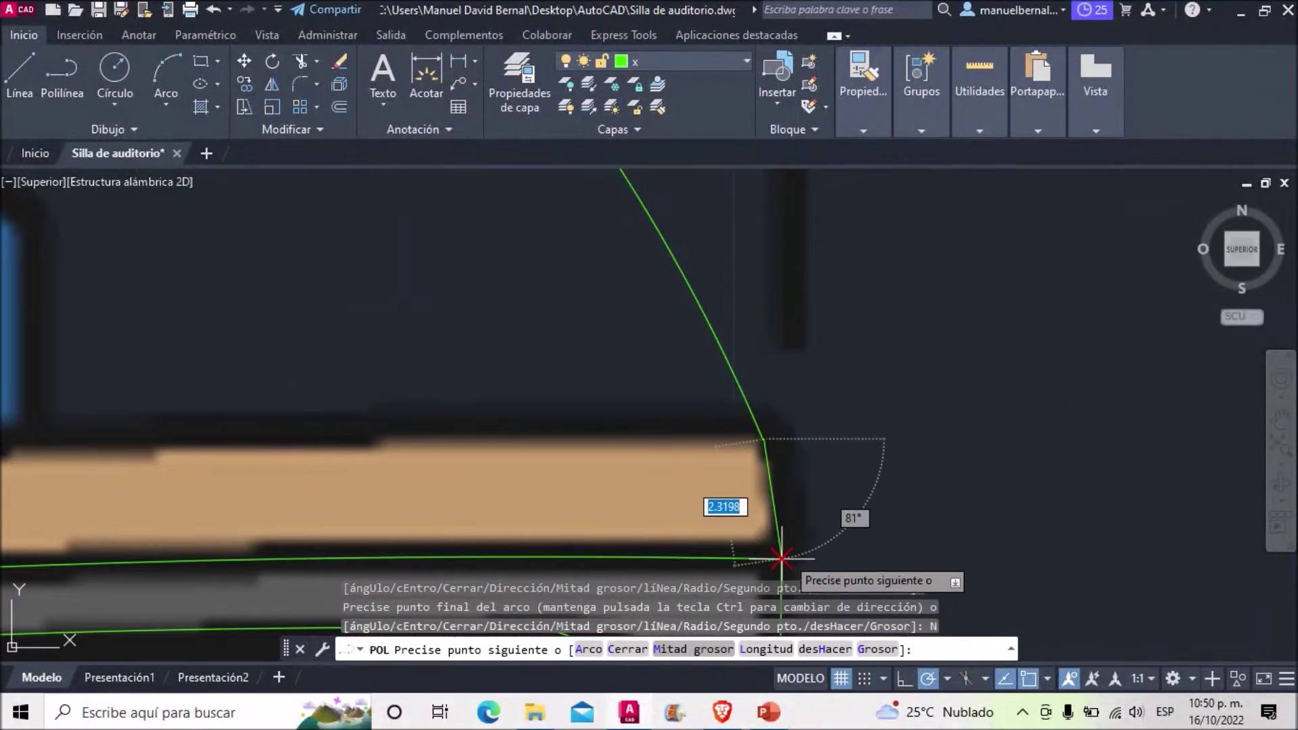
left_click(782, 558)
middle_click_drag(608, 190, 1086, 215)
Switch to arc segments, end the top-band polyline, and frame the panel top.
left_click(588, 649)
scroll(449, 385, "up", 5)
scroll(400, 342, "up", 3)
scroll(393, 410, "down", 10)
key("Escape")
middle_click_drag(392, 410, 539, 255)
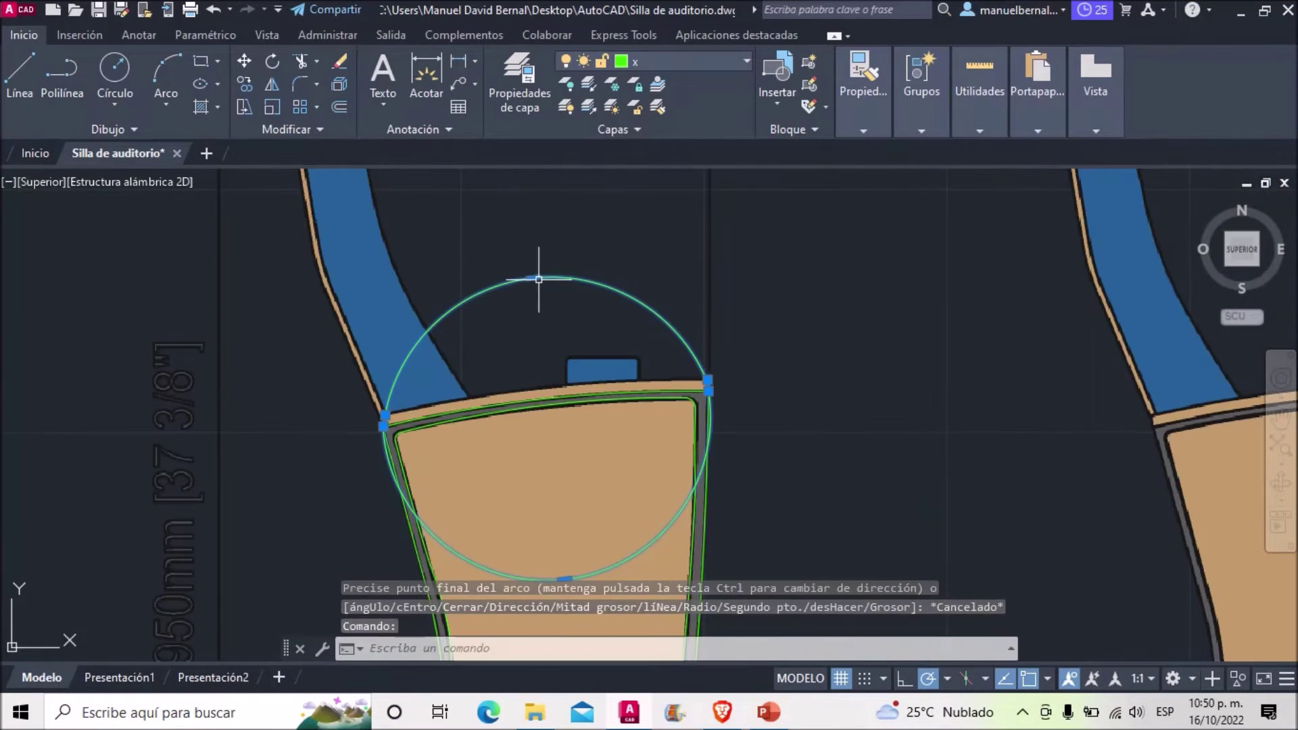
Try reshaping the arc's top point, cancel, and bring the seat top and blue backrest into view.
left_click(551, 399)
scroll(539, 391, "up", 5)
scroll(556, 493, "down", 5)
scroll(544, 418, "up", 3)
scroll(544, 417, "up", 3)
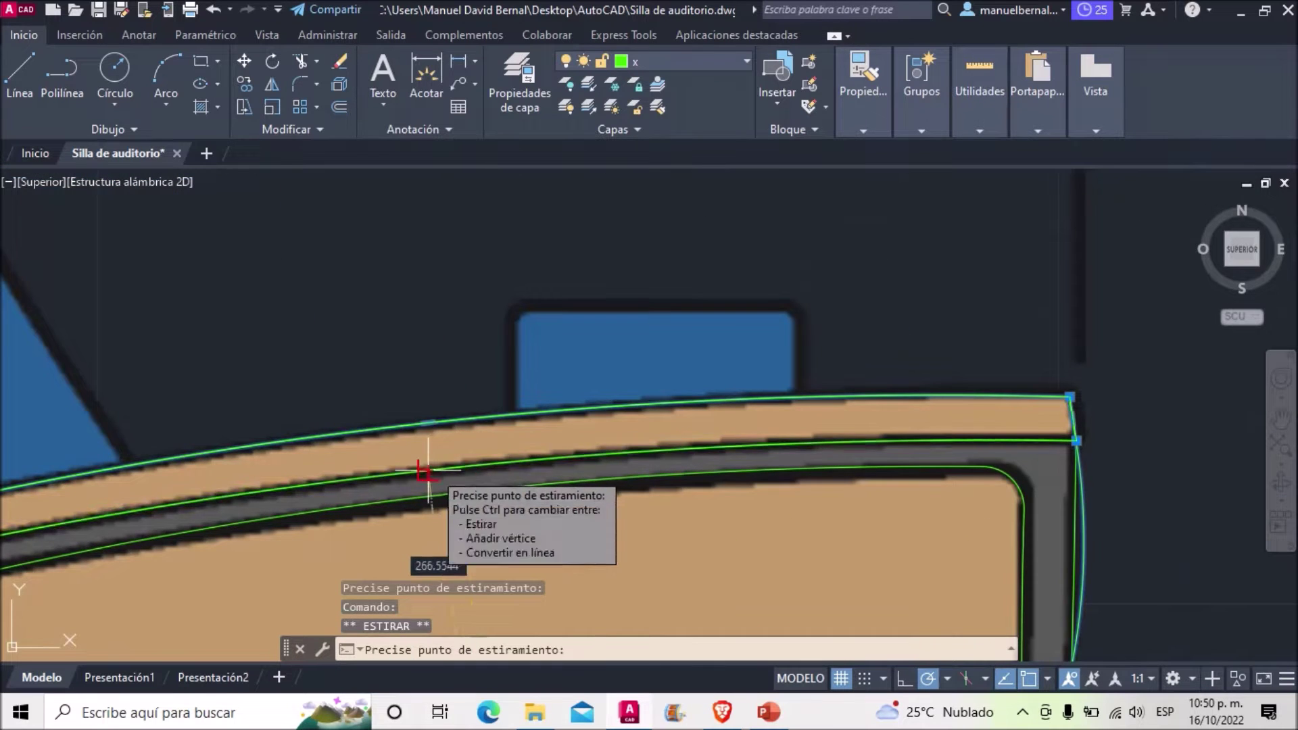
scroll(516, 372, "down", 5)
key("Escape")
scroll(505, 379, "down", 2)
scroll(582, 443, "up", 5)
scroll(582, 442, "down", 3)
middle_click_drag(582, 443, 581, 541)
scroll(581, 541, "up", 5)
mouse_move(541, 406)
middle_mouse_down()
mouse_move(510, 323)
mouse_move(609, 348)
middle_mouse_up()
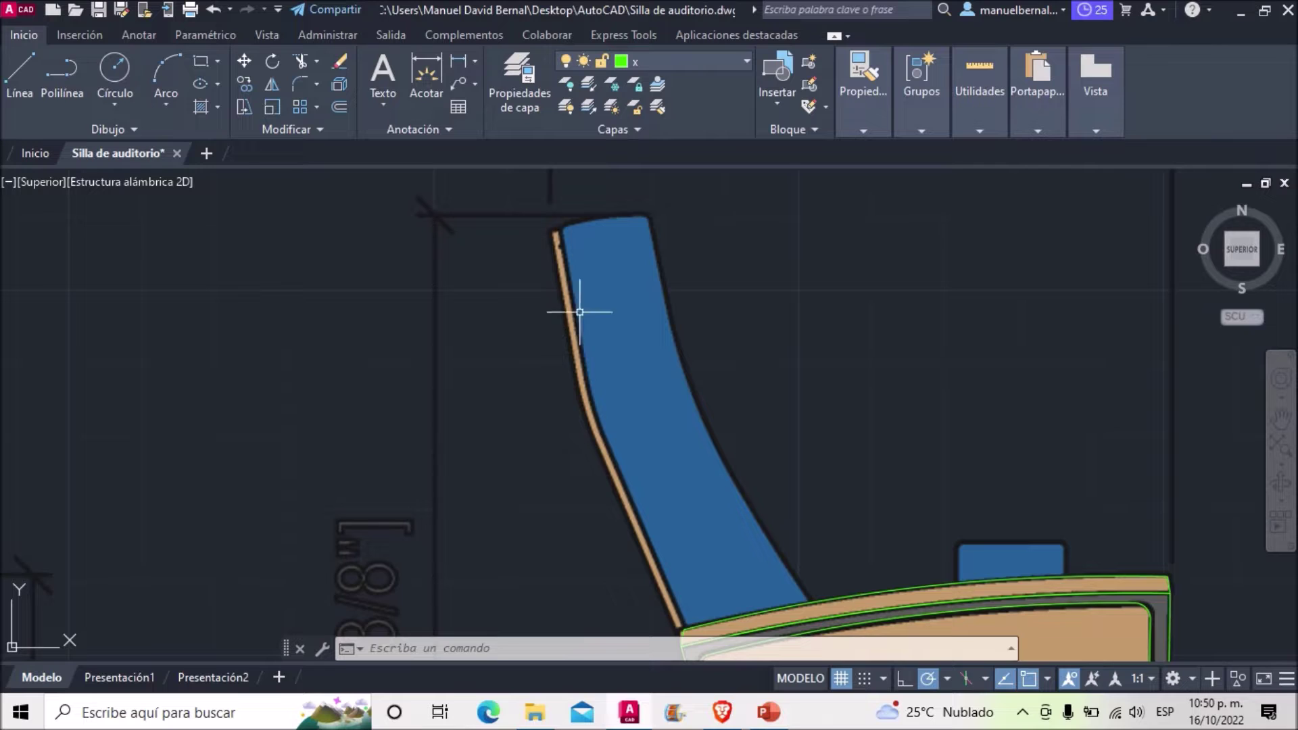
Start a polyline with two vertices on the backrest edge, then cancel it.
left_click(61, 74)
scroll(551, 197, "up", 3)
left_click(530, 290)
scroll(549, 300, "down", 2)
scroll(549, 300, "up", 3)
scroll(540, 406, "down", 3)
left_click(536, 347)
key("Escape")
Restart the polyline on the backrest edge and switch it to arc mode.
key("Return")
scroll(516, 209, "up", 3)
left_click(467, 281)
type("A")
key("Return")
scroll(551, 349, "up", 2)
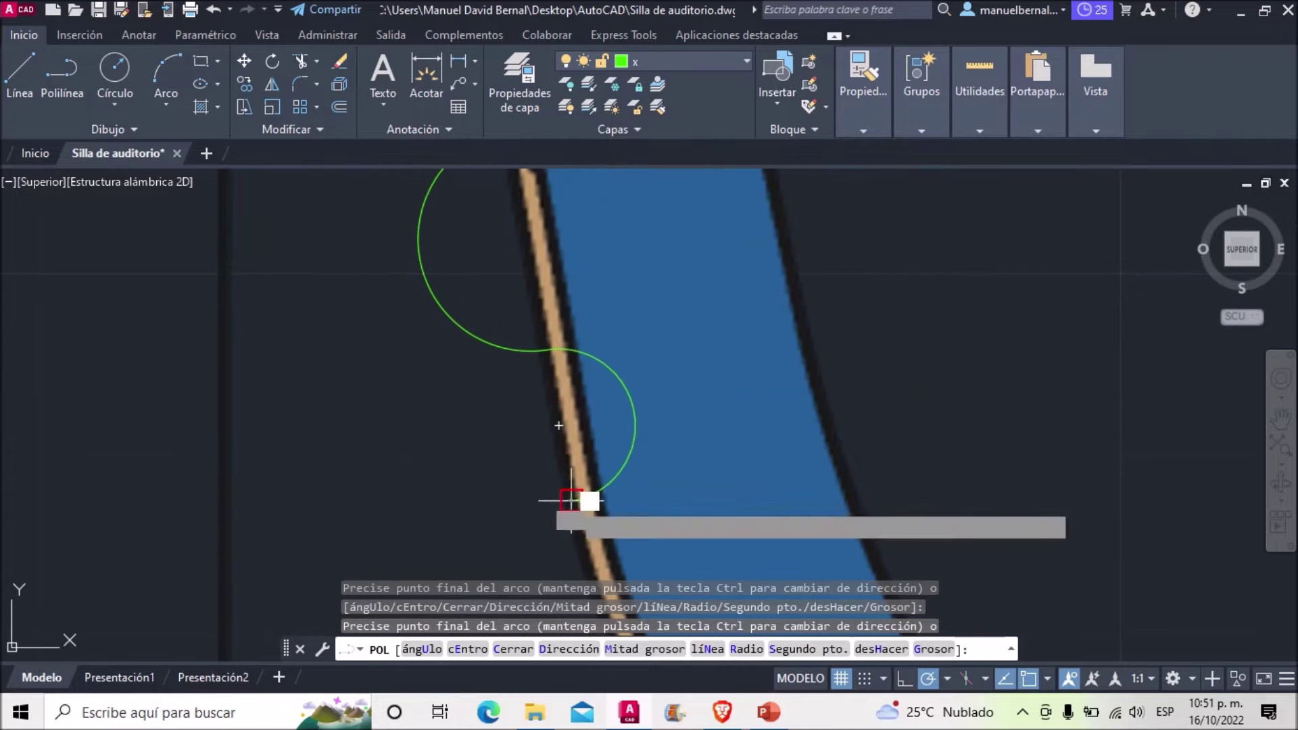
scroll(657, 379, "down", 2)
scroll(674, 371, "down", 2)
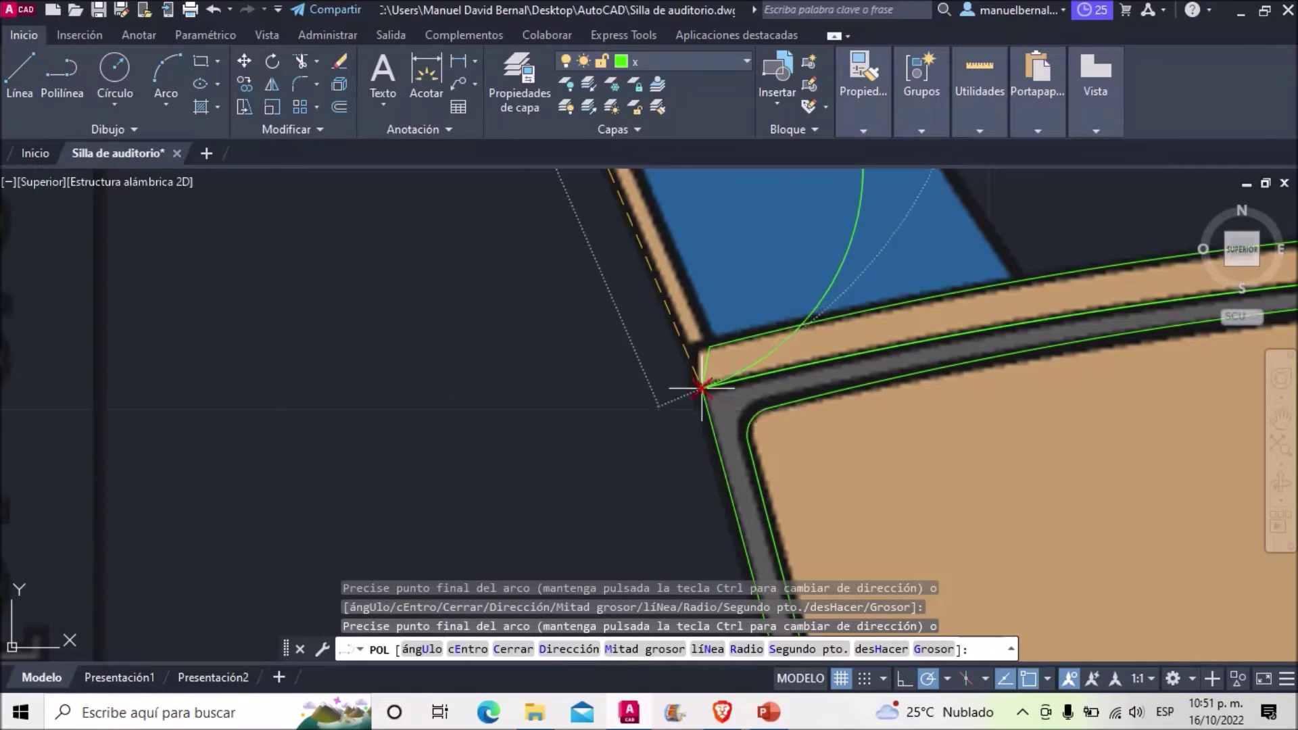
scroll(683, 297, "up", 2)
scroll(785, 359, "down", 3)
scroll(668, 434, "up", 3)
Place an arc endpoint down at the seat edge, end the polyline and select the traced arcs.
left_click(711, 464)
scroll(711, 463, "down", 3)
scroll(761, 485, "up", 2)
scroll(759, 498, "up", 2)
scroll(672, 449, "up", 2)
scroll(670, 292, "down", 1)
scroll(788, 449, "up", 2)
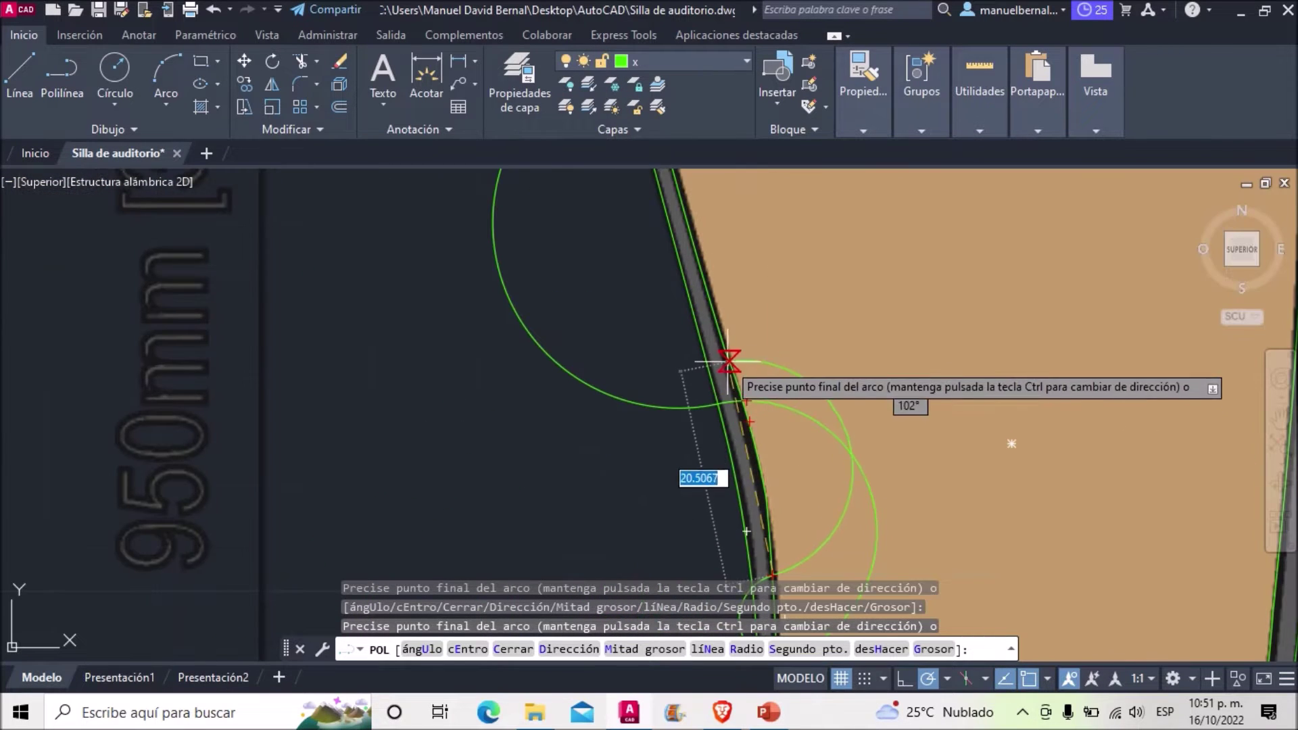
scroll(782, 501, "up", 2)
scroll(705, 317, "up", 2)
scroll(704, 335, "up", 1)
scroll(676, 257, "down", 3)
scroll(683, 304, "up", 1)
scroll(707, 405, "up", 2)
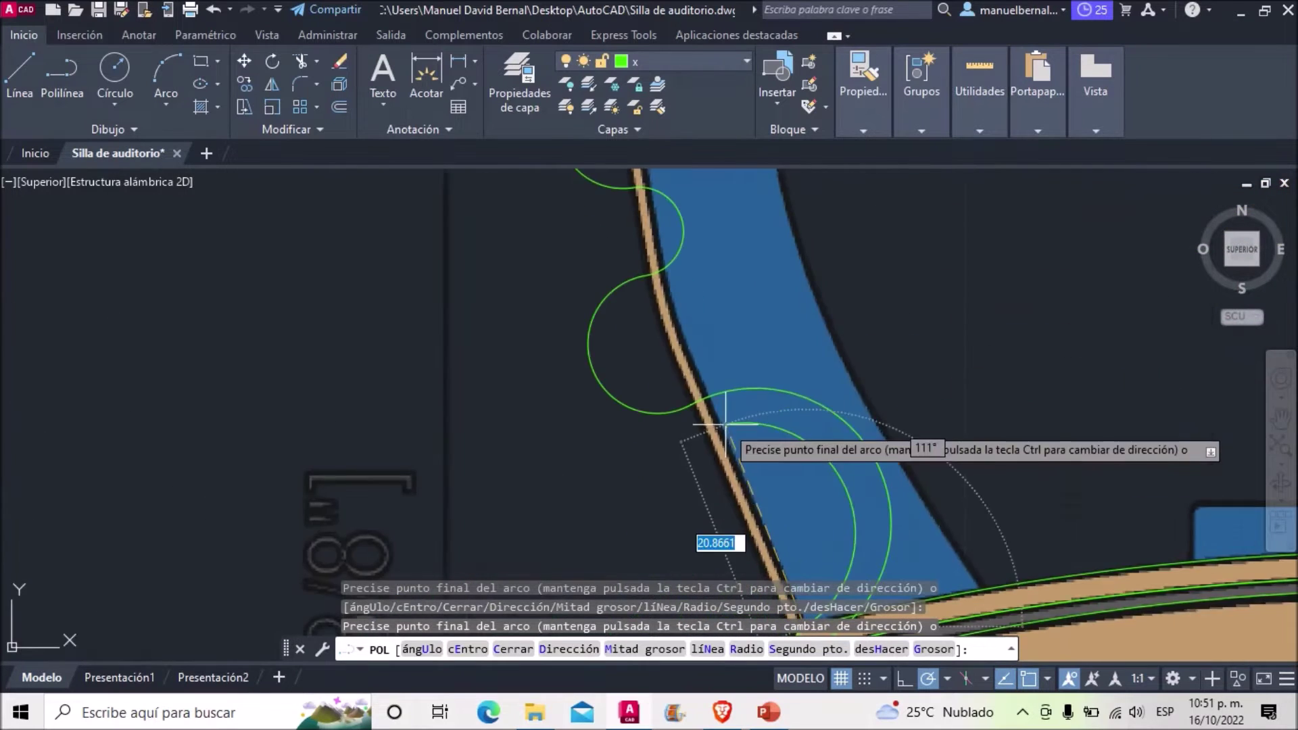
scroll(710, 379, "up", 1)
scroll(689, 403, "down", 4)
scroll(689, 403, "up", 2)
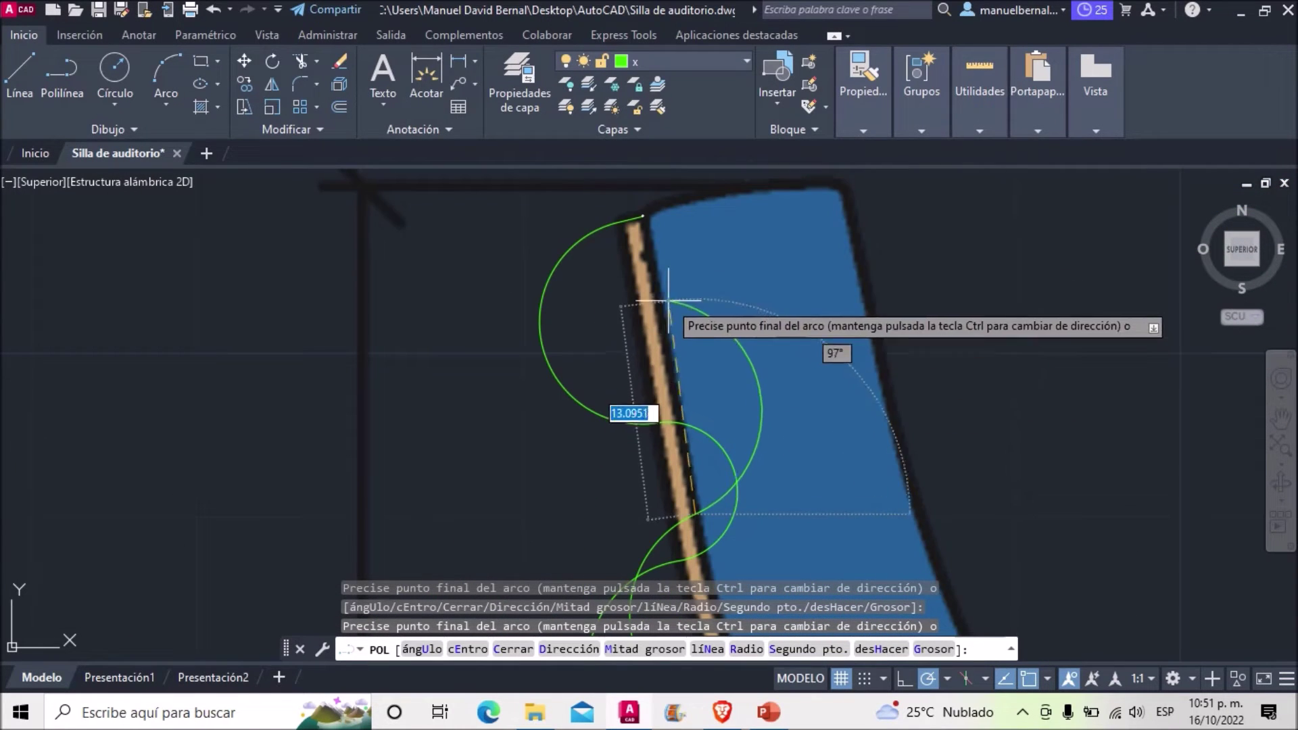
scroll(682, 406, "up", 2)
scroll(689, 241, "down", 2)
key("Escape")
left_click(688, 241)
scroll(688, 242, "down", 3)
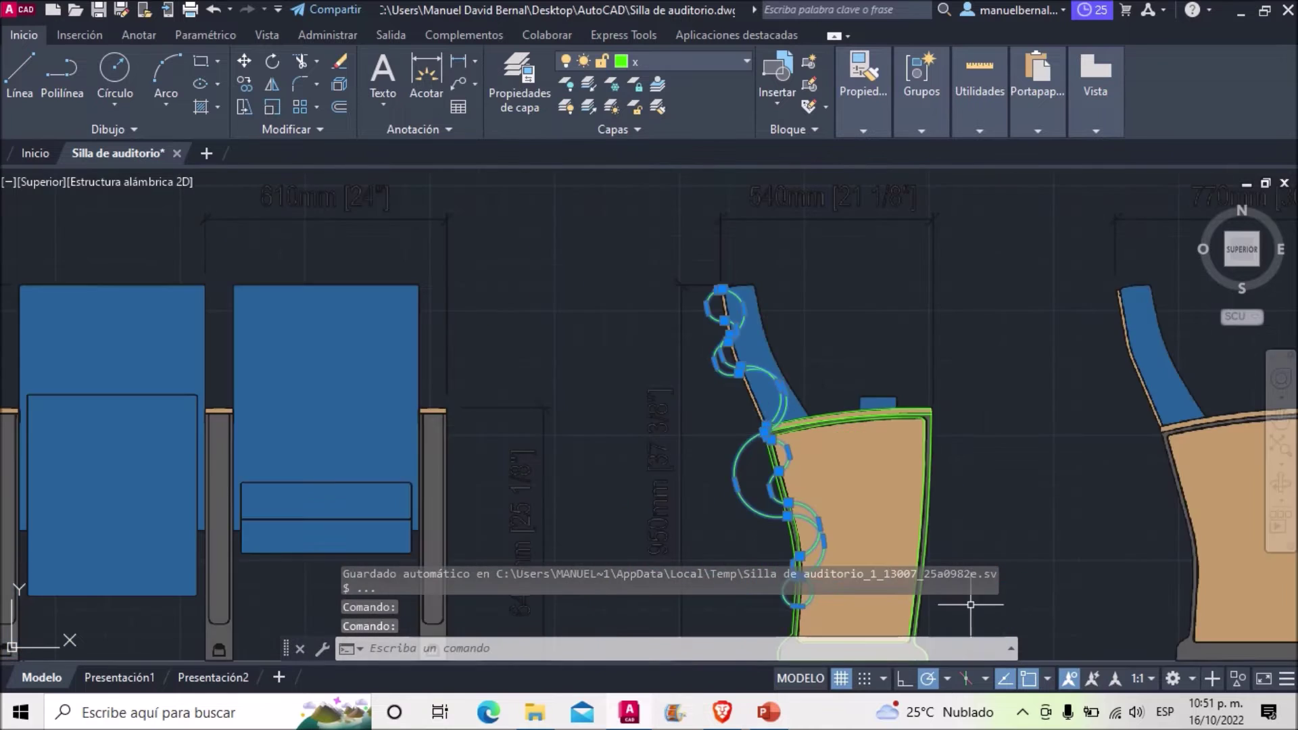
Stretch the first arc grip onto the chair's edge.
scroll(675, 455, "up", 3)
scroll(663, 359, "up", 2)
left_click(620, 367)
left_click(704, 365)
scroll(806, 272, "down", 2)
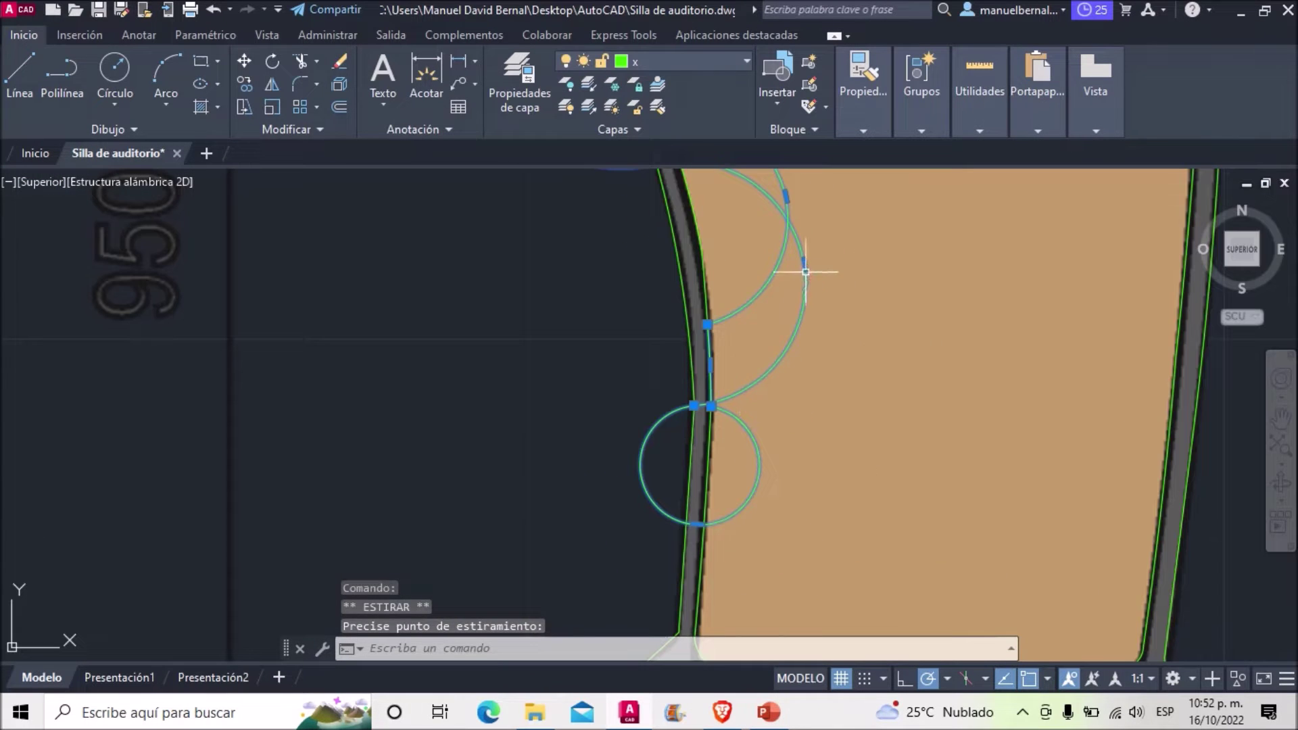
scroll(697, 524, "up", 3)
scroll(716, 365, "down", 1)
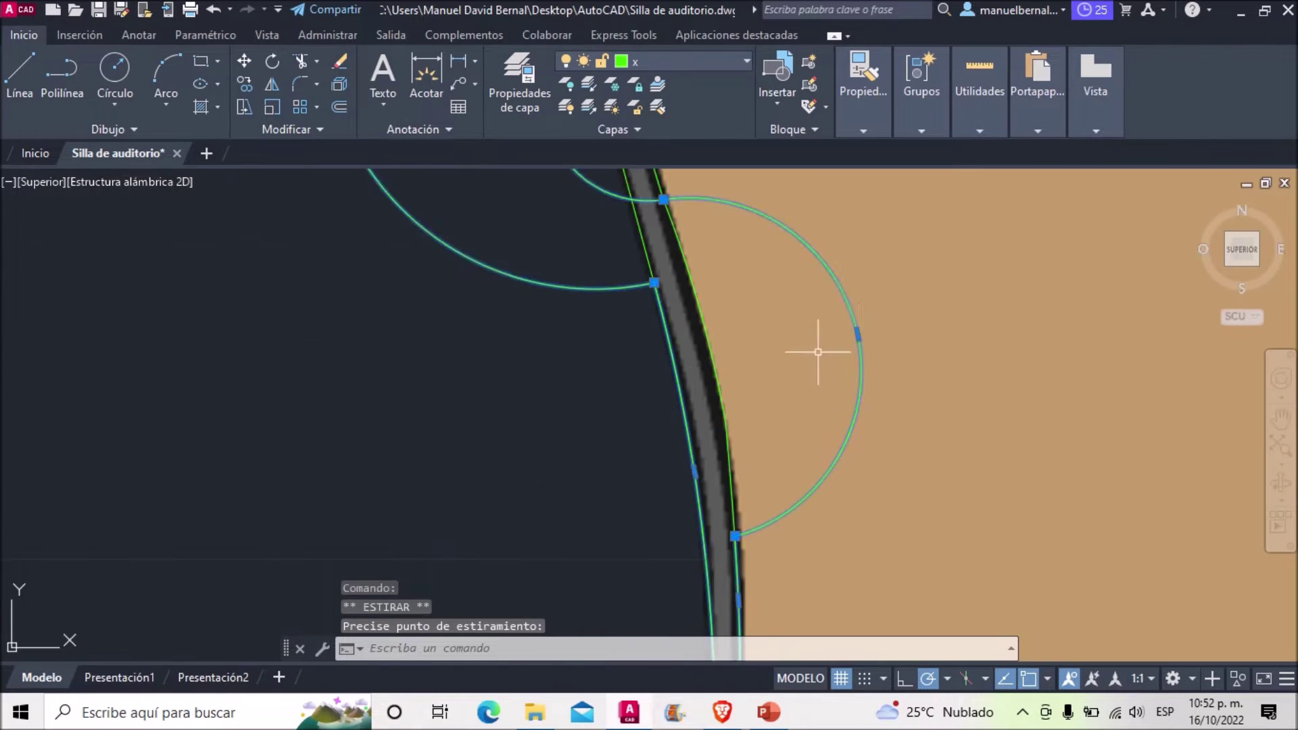
left_click(715, 365)
scroll(714, 365, "down", 2)
scroll(718, 453, "up", 2)
Snap another arc's end grip onto the chair edge and recentre the arcs in view.
left_click(719, 453)
scroll(557, 428, "down", 2)
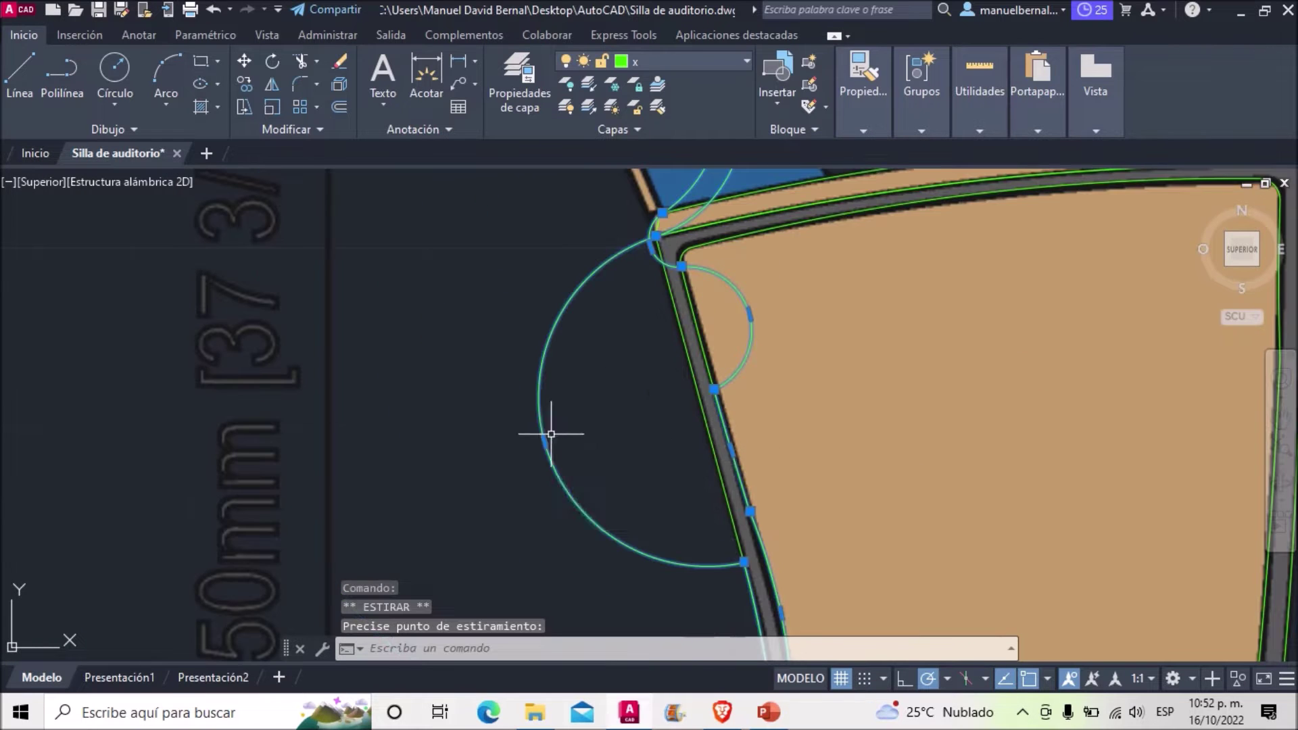
scroll(754, 313, "up", 2)
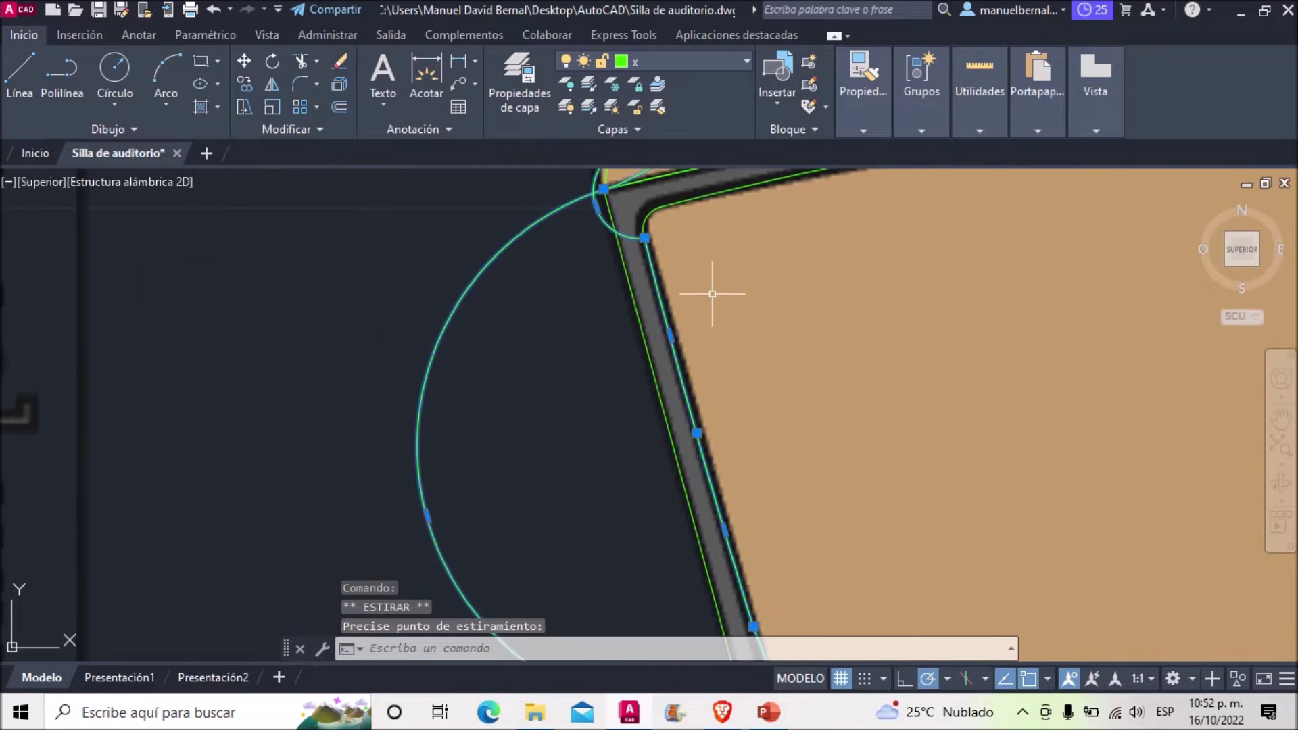
scroll(709, 296, "down", 2)
scroll(684, 435, "up", 2)
scroll(608, 428, "down", 2)
scroll(682, 446, "up", 2)
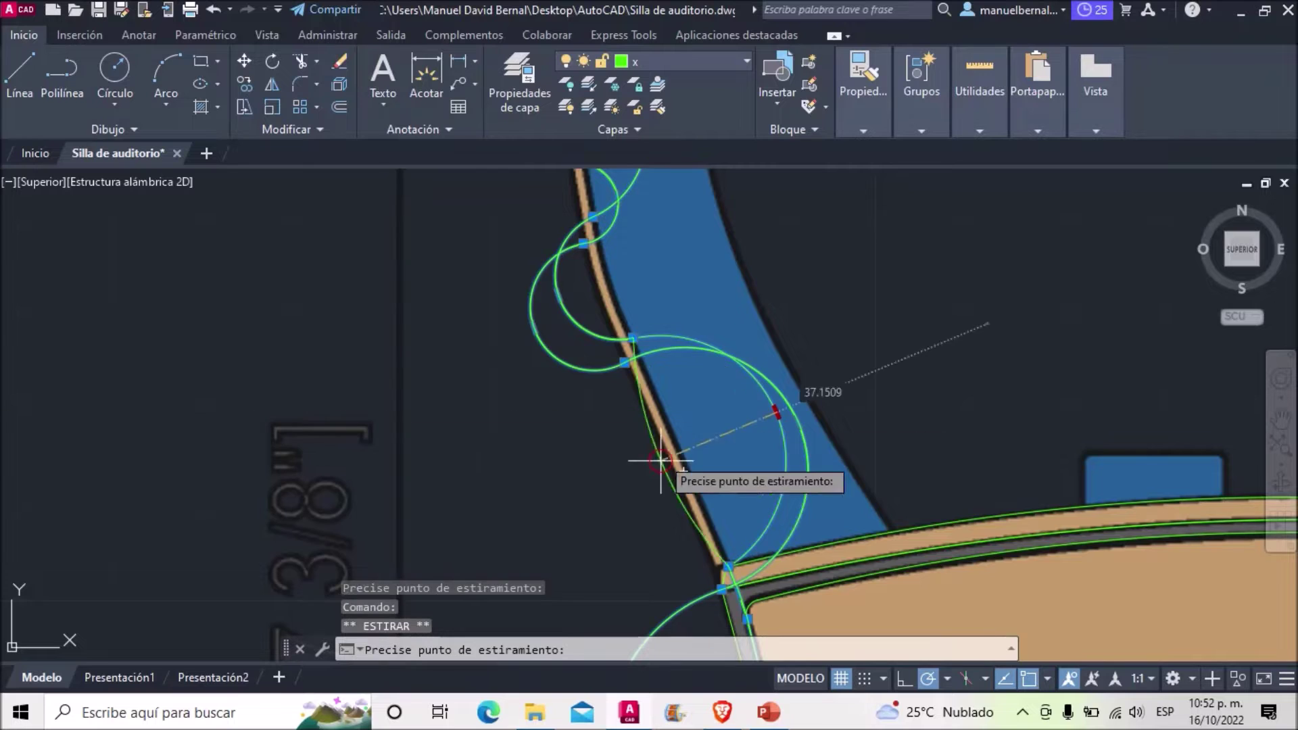
scroll(683, 446, "up", 2)
left_click(862, 392)
left_click(838, 357)
left_click(644, 450)
middle_click_drag(616, 286, 685, 595)
Bend an arc through a new point, then cancel the next reshape.
left_click(403, 427)
scroll(608, 406, "up", 2)
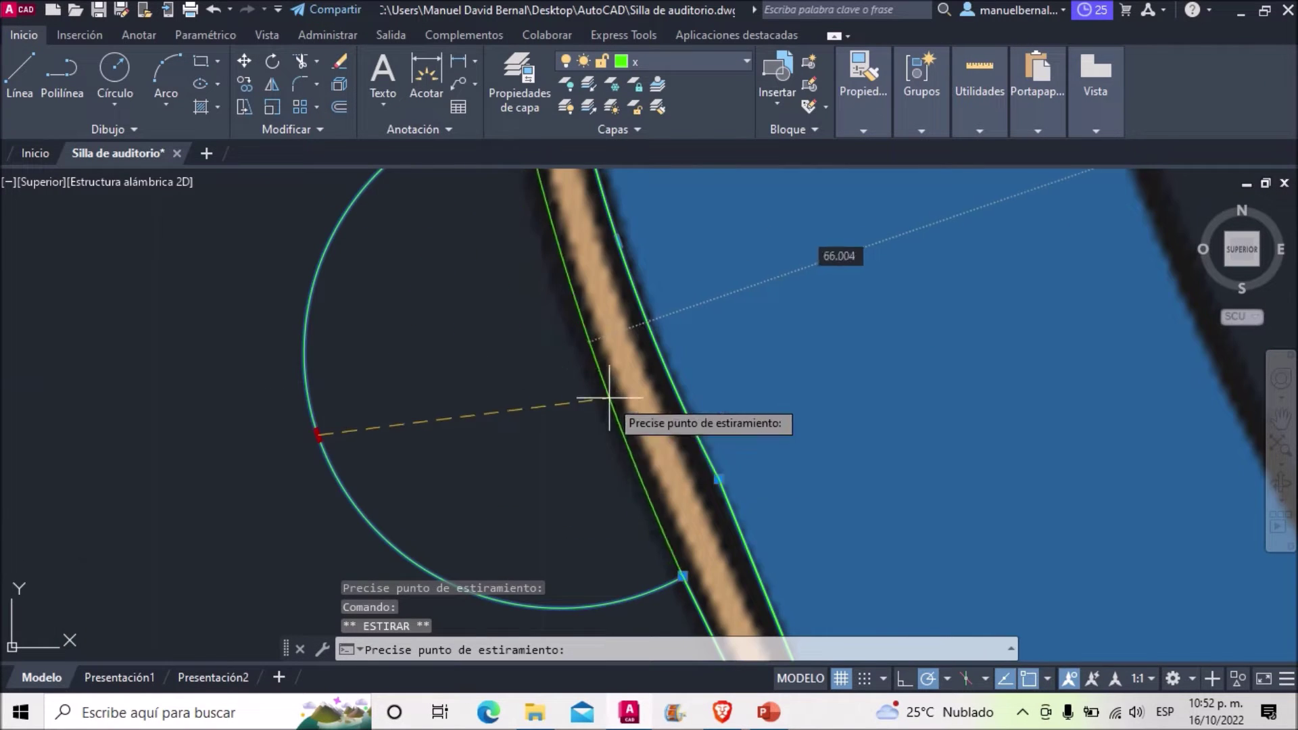
scroll(674, 464, "down", 2)
scroll(725, 493, "up", 2)
left_click(744, 495)
scroll(744, 495, "down", 3)
left_click(790, 421)
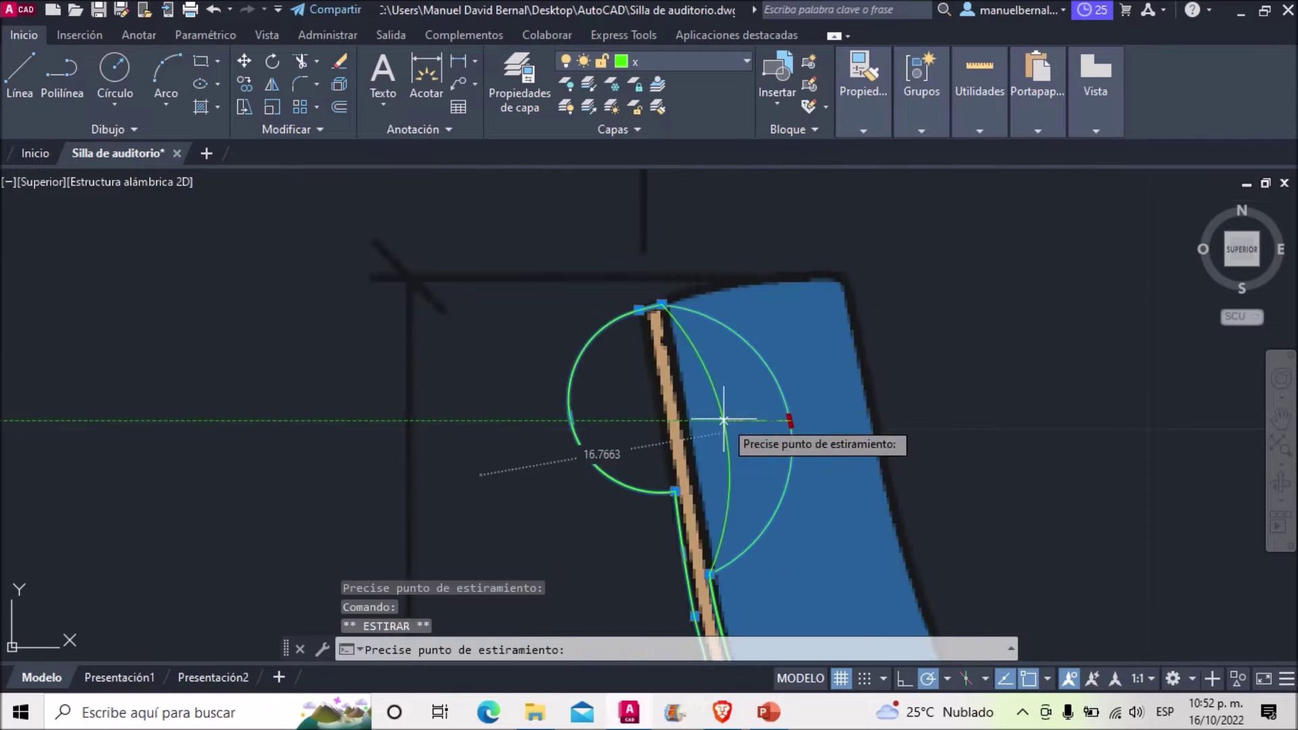
key("Escape")
scroll(589, 365, "up", 3)
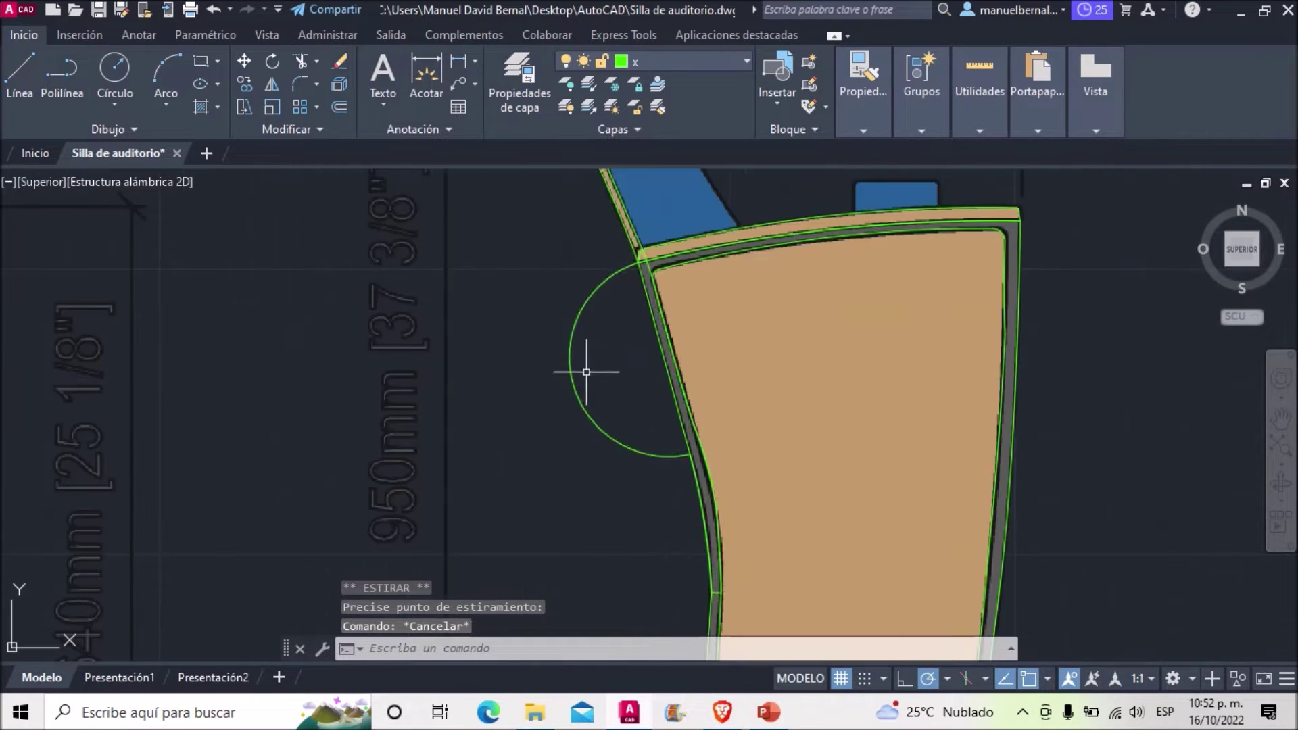
scroll(586, 382, "up", 2)
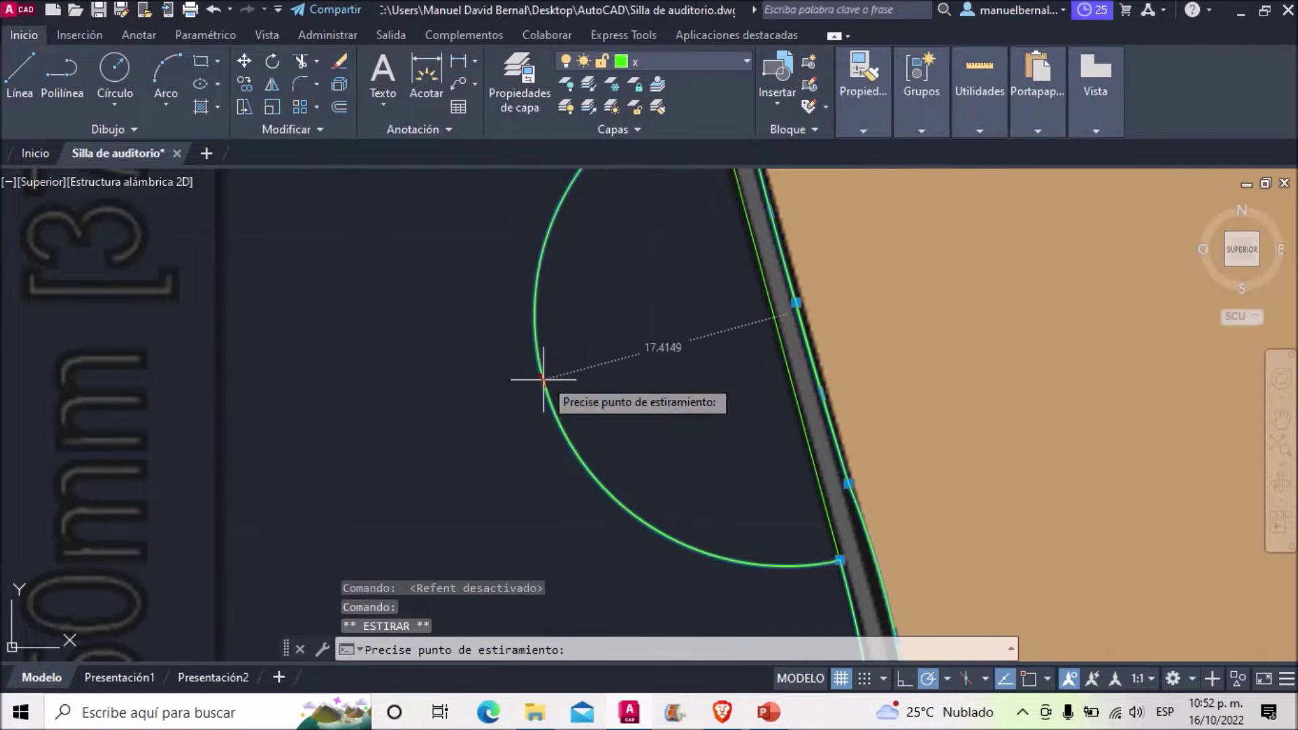
Place the stretched arc point on the panel edge, turn OSNAP back on and end grip editing.
left_click(542, 379)
scroll(498, 456, "up", 2)
scroll(703, 399, "up", 2)
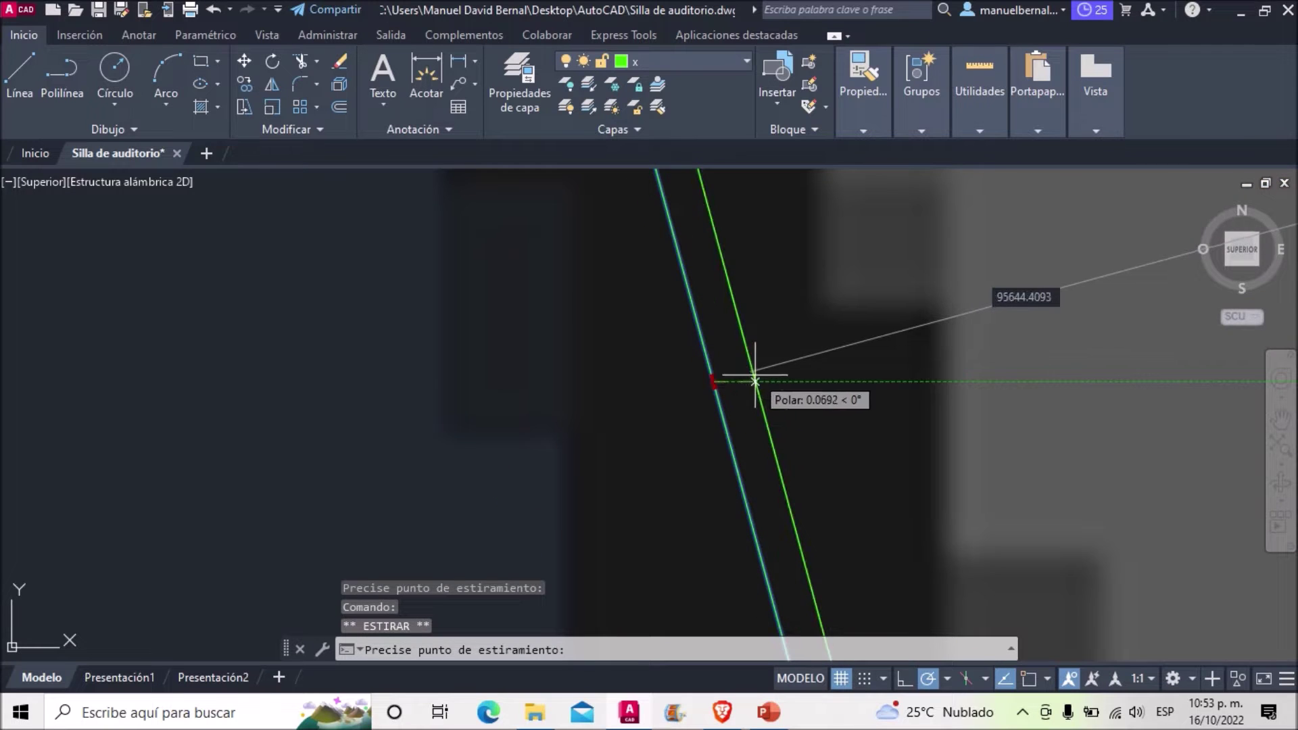
scroll(754, 381, "down", 10)
key("F3")
key("Escape")
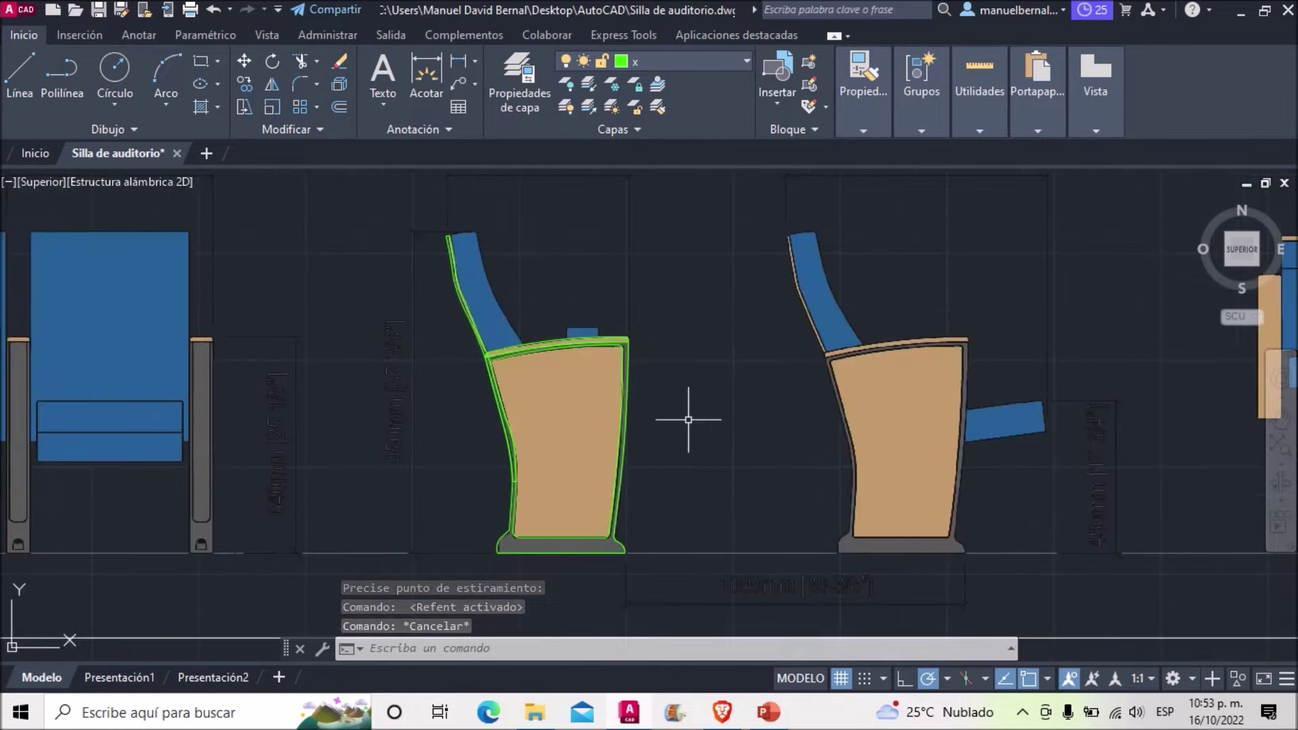
scroll(516, 410, "down", 2)
scroll(687, 368, "up", 1)
scroll(481, 348, "up", 4)
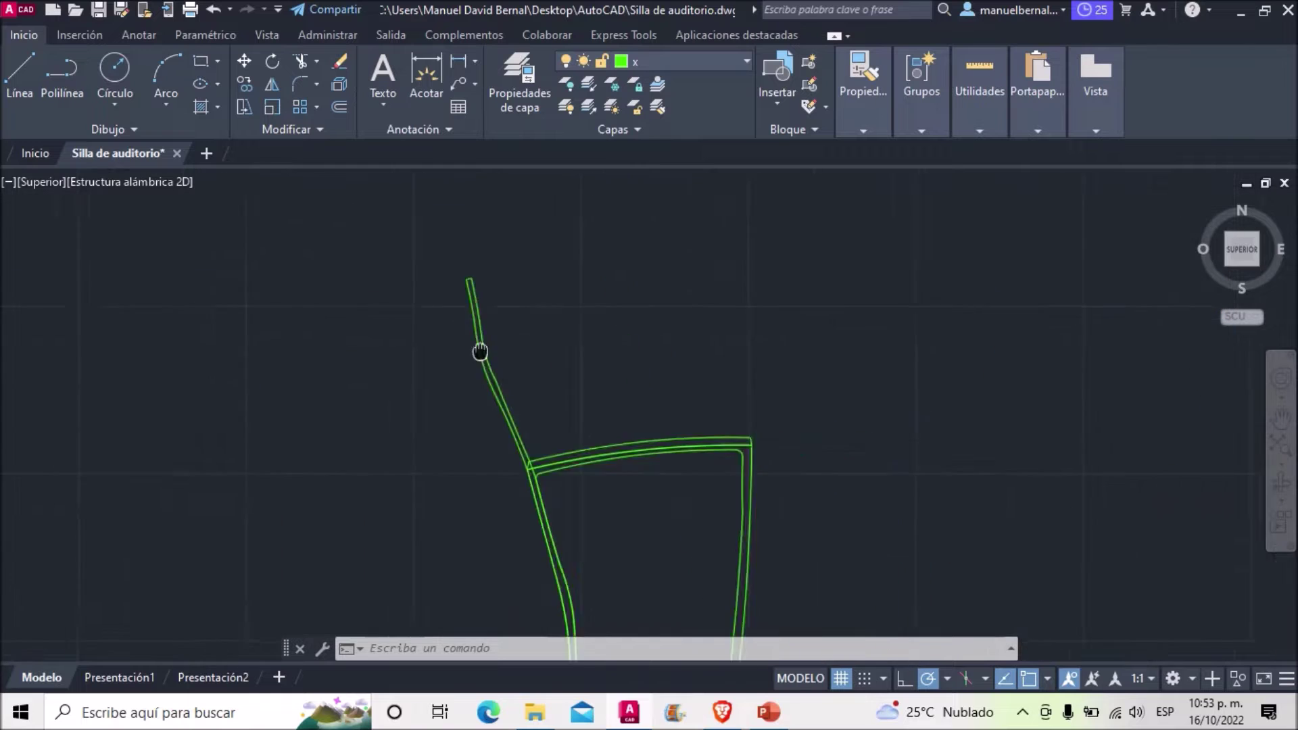
scroll(487, 274, "up", 2)
Draw an arc polyline from the backrest's top corner with two arcs along the edge.
type("pl")
key("Return")
left_click(344, 266)
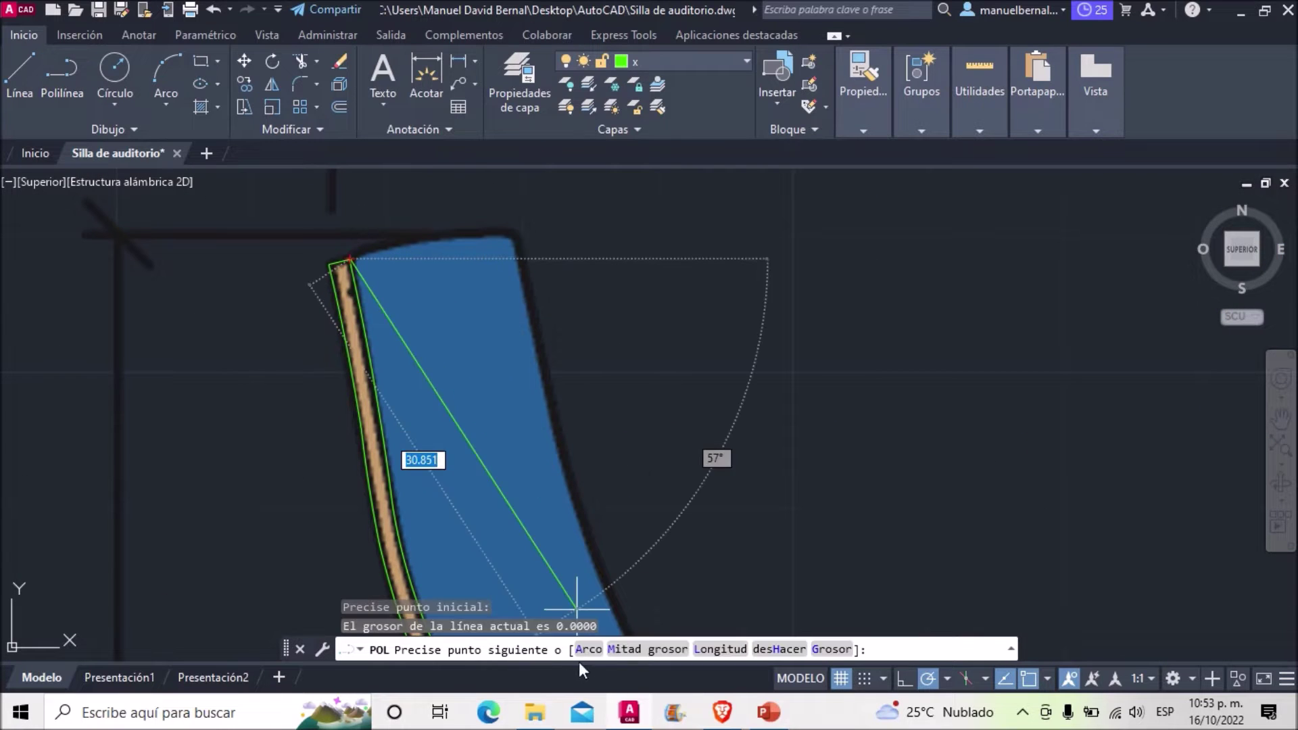
scroll(473, 277, "up", 3)
type("a")
key("Return")
scroll(555, 297, "down", 2)
left_click(594, 371)
scroll(608, 378, "down", 2)
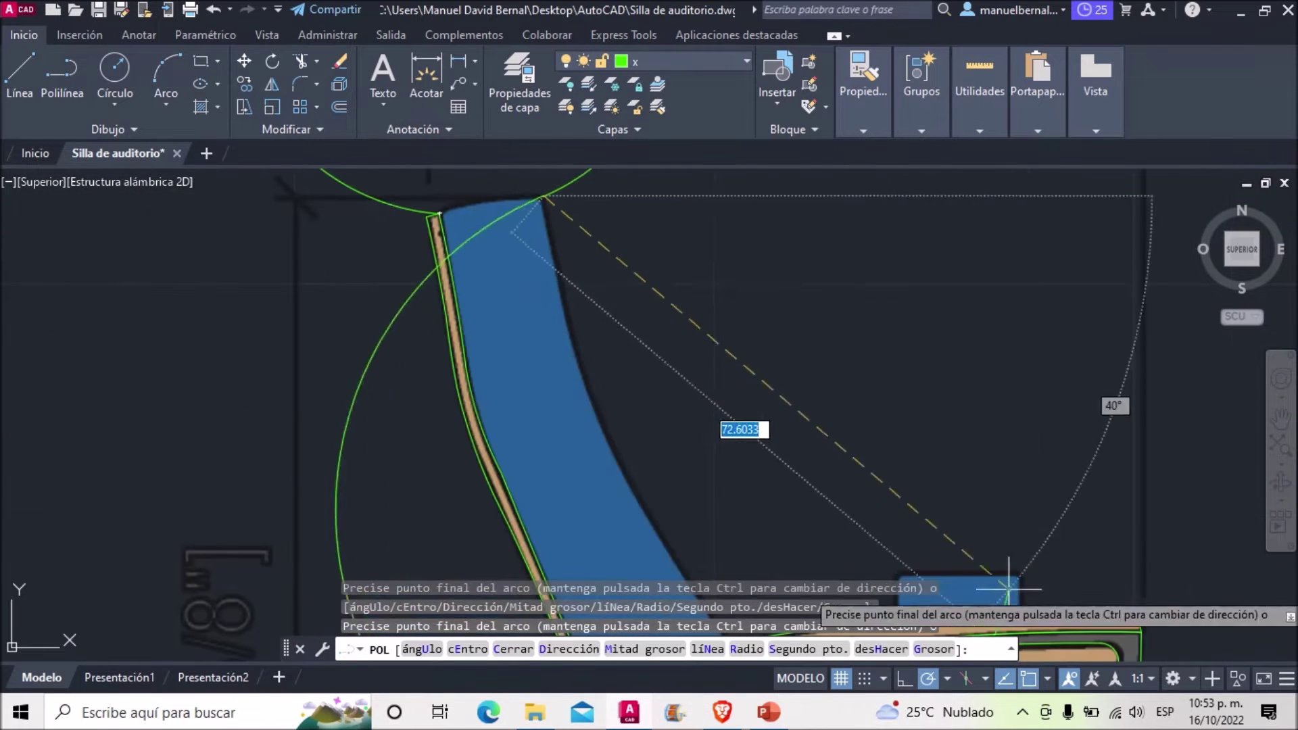
left_click(560, 318)
scroll(661, 343, "down", 1)
scroll(603, 318, "down", 2)
scroll(603, 318, "up", 2)
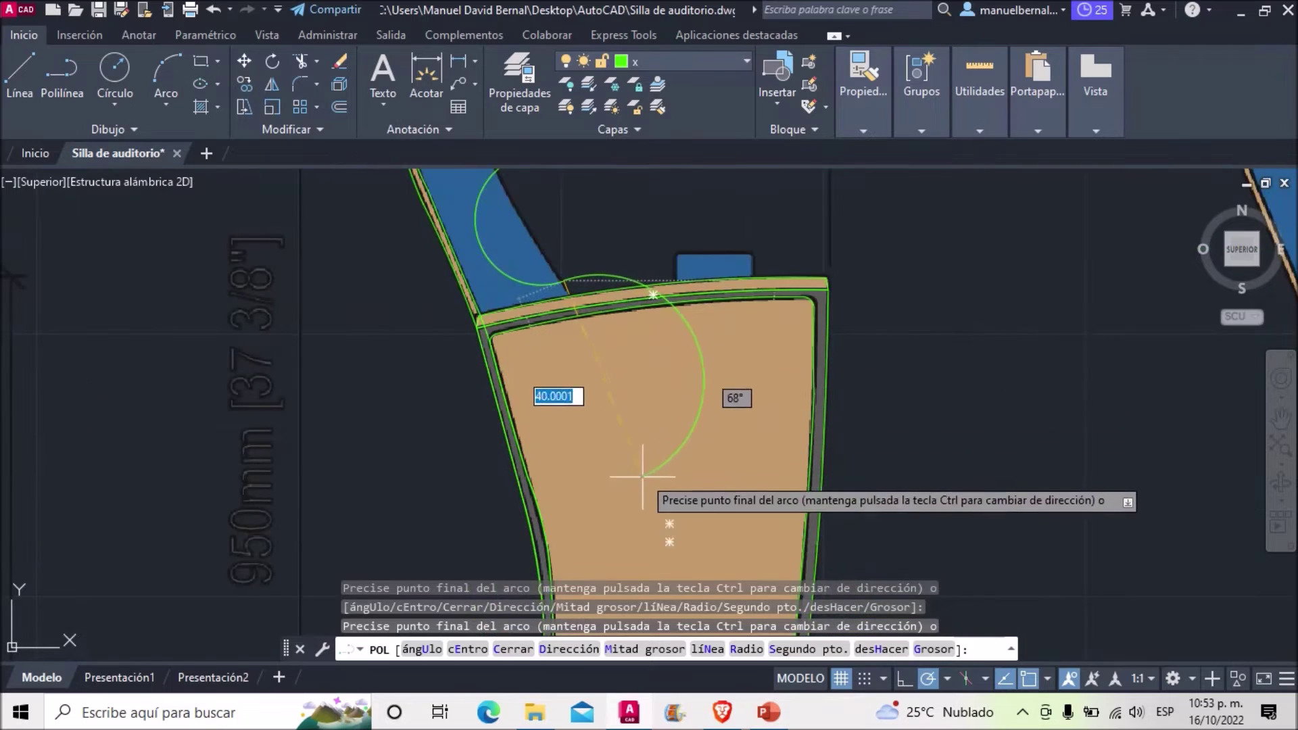
Switch the polyline back to straight lines and finish it at the seat panel.
type("N")
key("Return")
scroll(543, 460, "up", 4)
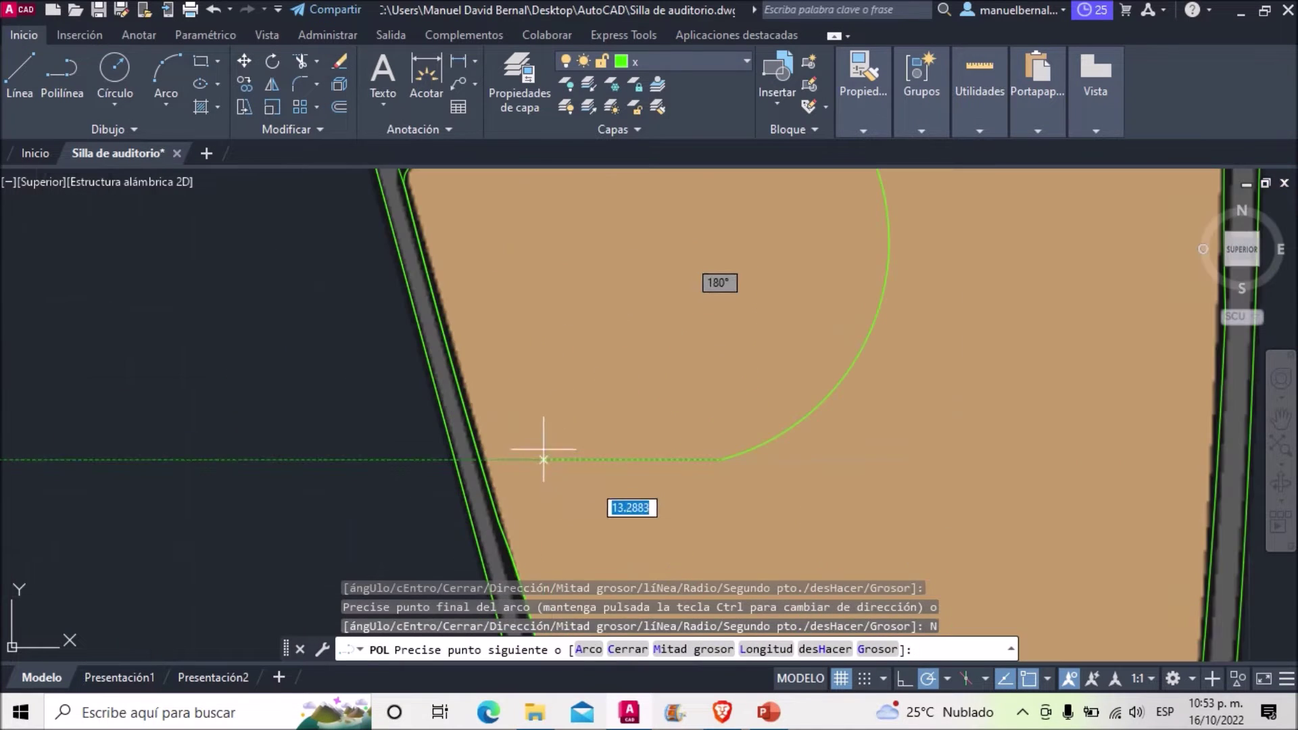
scroll(492, 483, "down", 3)
key("Return")
left_click(571, 464)
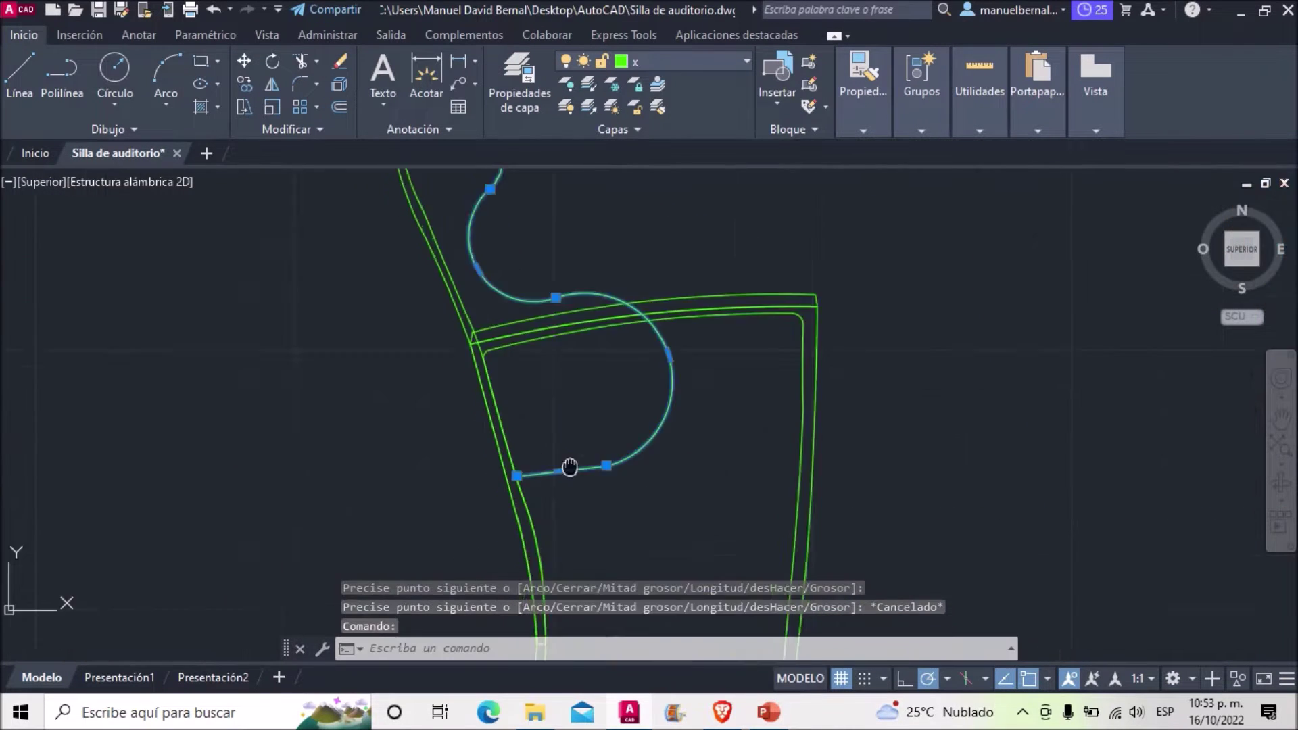
scroll(570, 464, "up", 3)
Stretch an arc grip to reshape the curve along the backrest edge.
left_click(549, 416)
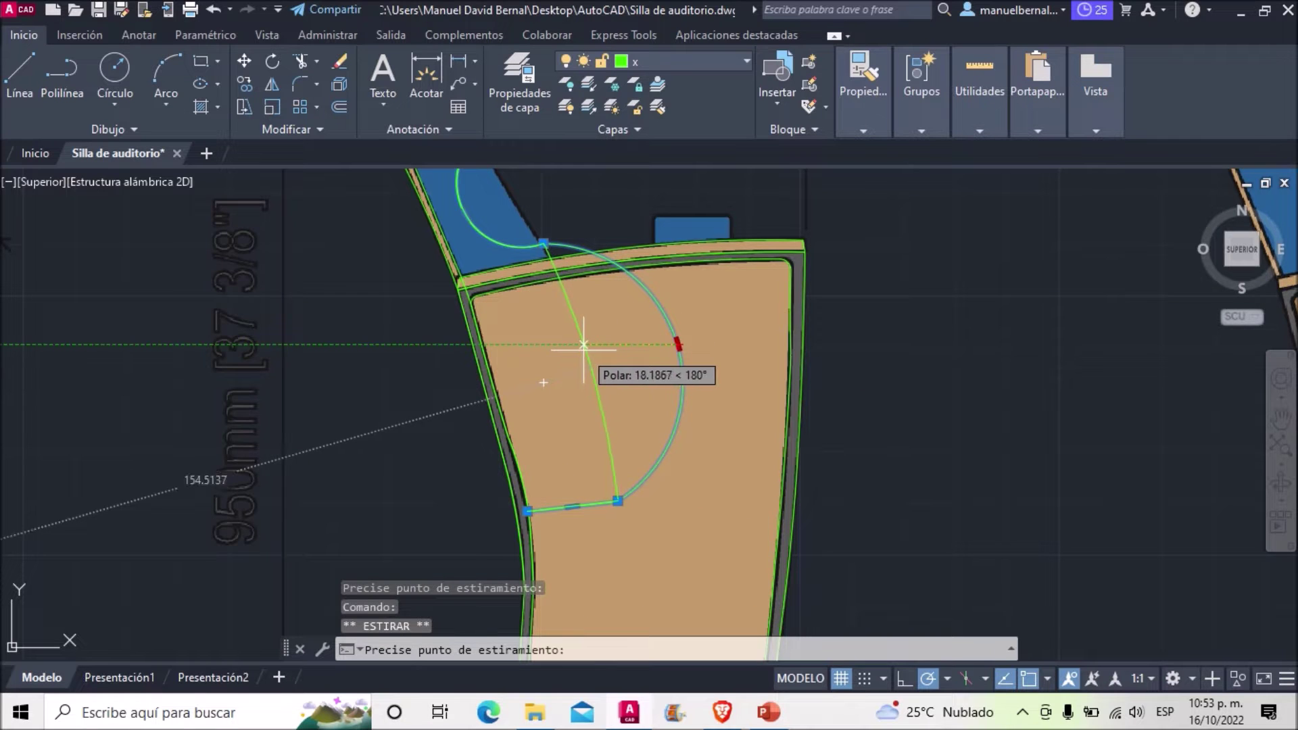
left_click(583, 345)
scroll(536, 414, "down", 3)
scroll(530, 545, "up", 5)
scroll(500, 561, "down", 4)
scroll(515, 352, "down", 1)
scroll(515, 352, "up", 2)
Trace arcs along the backrest top from corner to far corner, then end the tracing.
left_click(72, 88)
scroll(356, 322, "up", 3)
left_click(357, 322)
type("A")
key("Return")
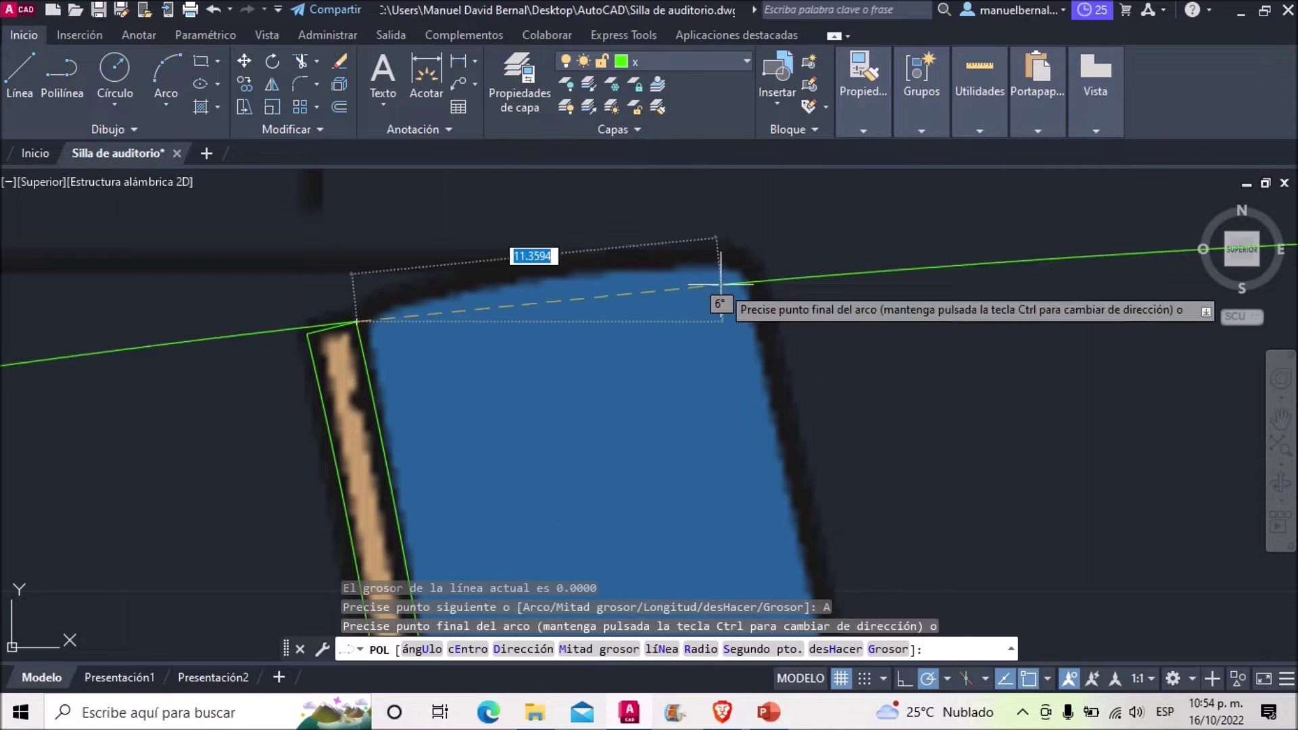
left_click(718, 286)
scroll(832, 338, "down", 3)
scroll(652, 232, "up", 3)
scroll(641, 281, "up", 2)
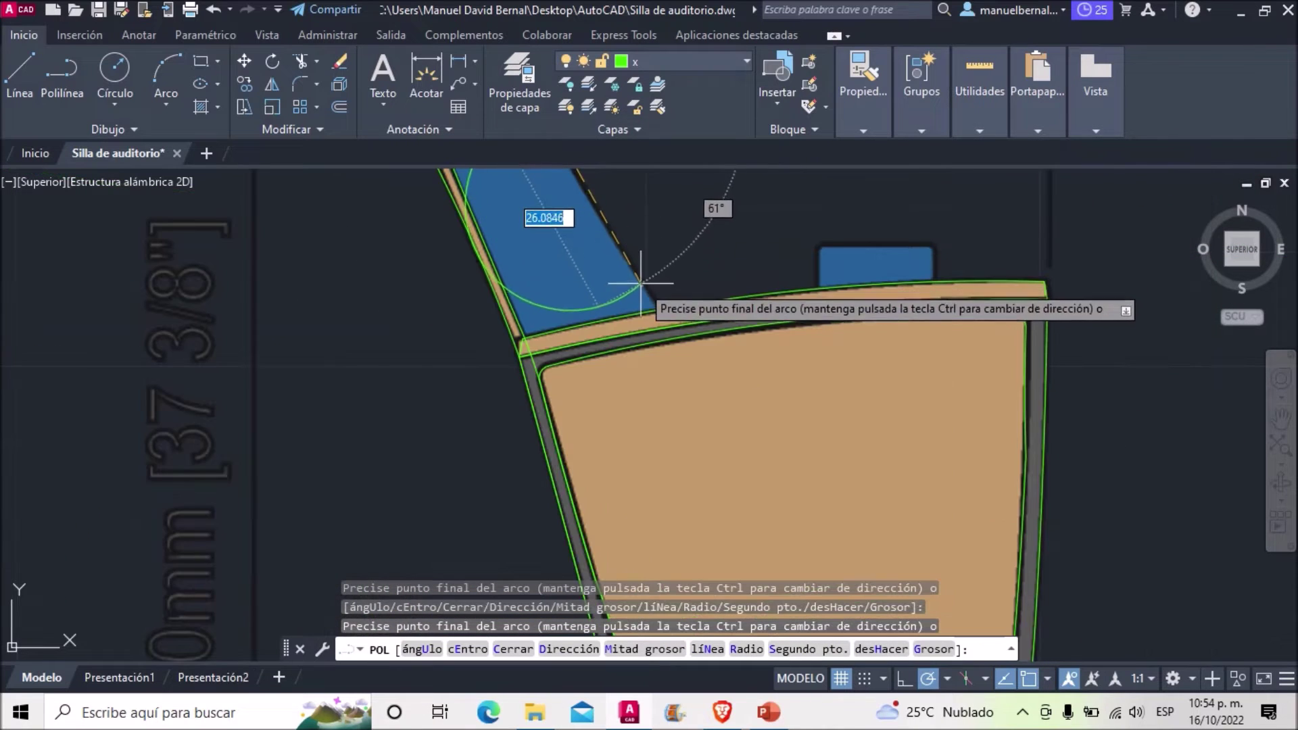
left_click(640, 281)
scroll(649, 304, "down", 3)
scroll(693, 517, "up", 3)
scroll(595, 365, "down", 3)
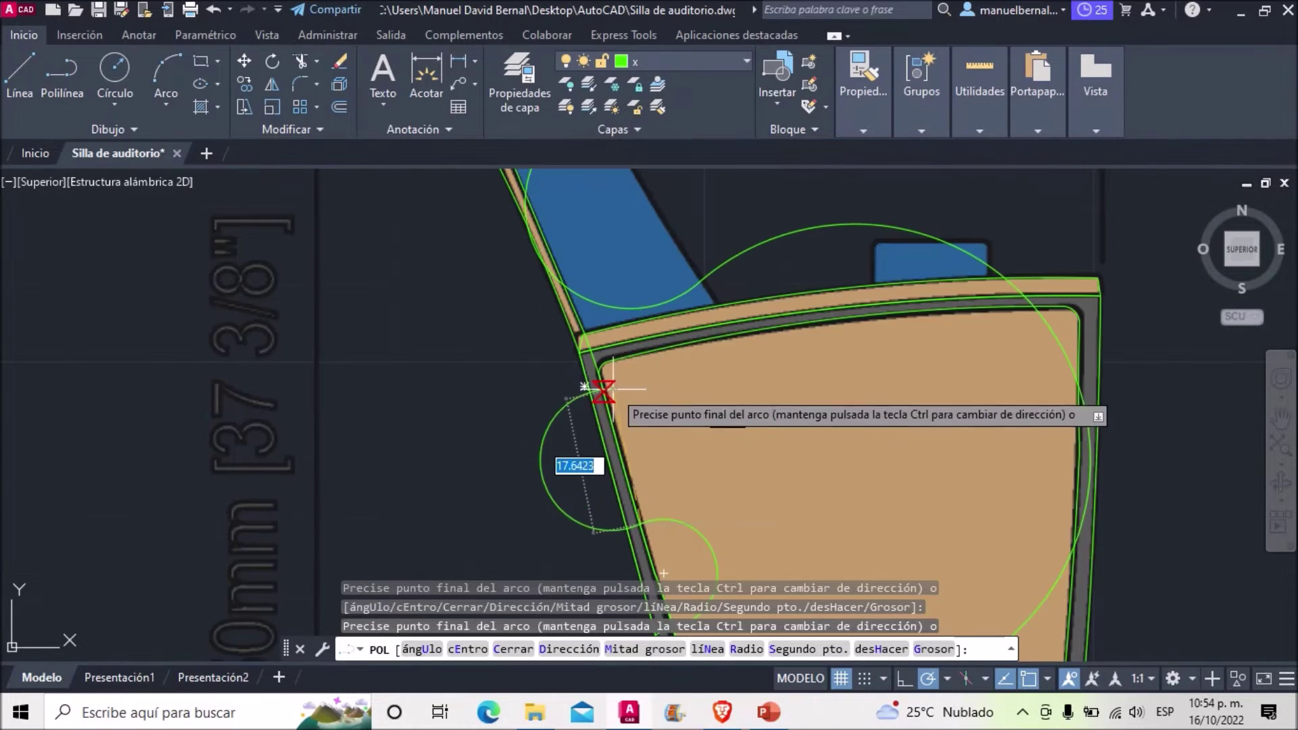
scroll(600, 420, "up", 2)
scroll(604, 424, "down", 3)
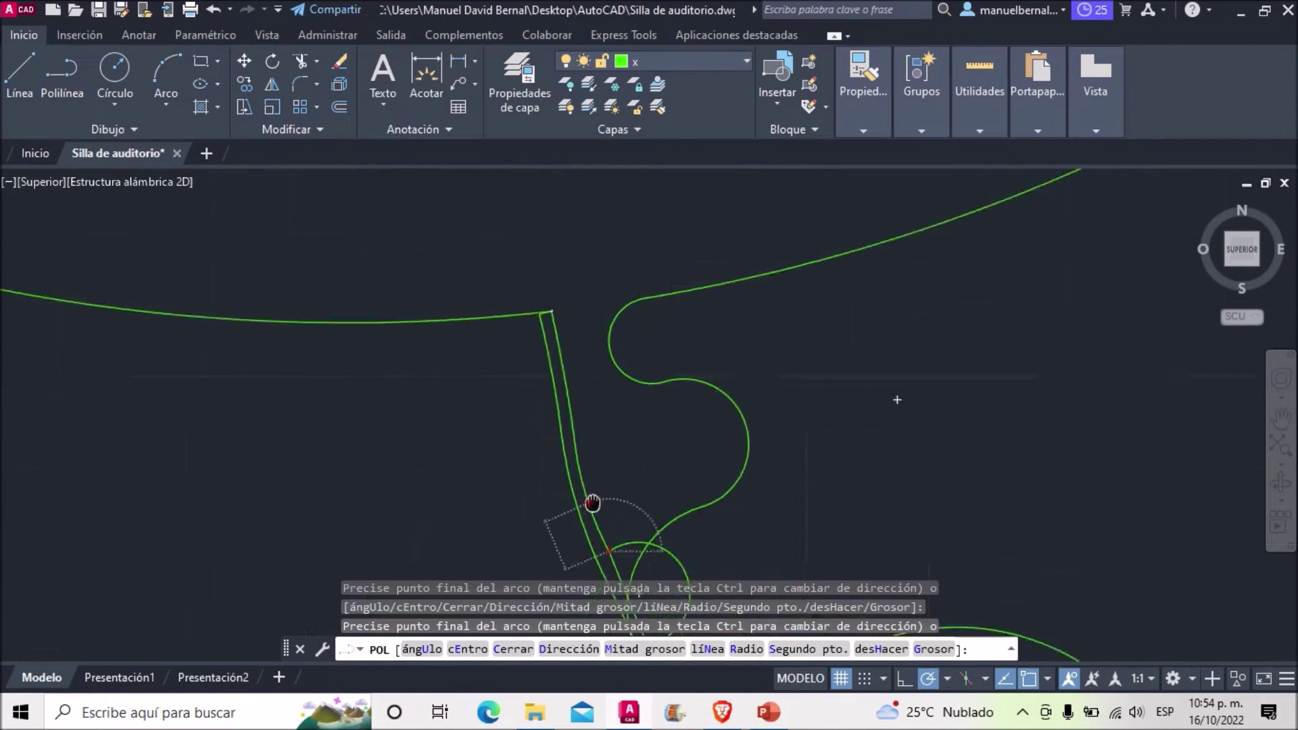
scroll(559, 308, "up", 3)
key("Escape")
scroll(574, 270, "down", 5)
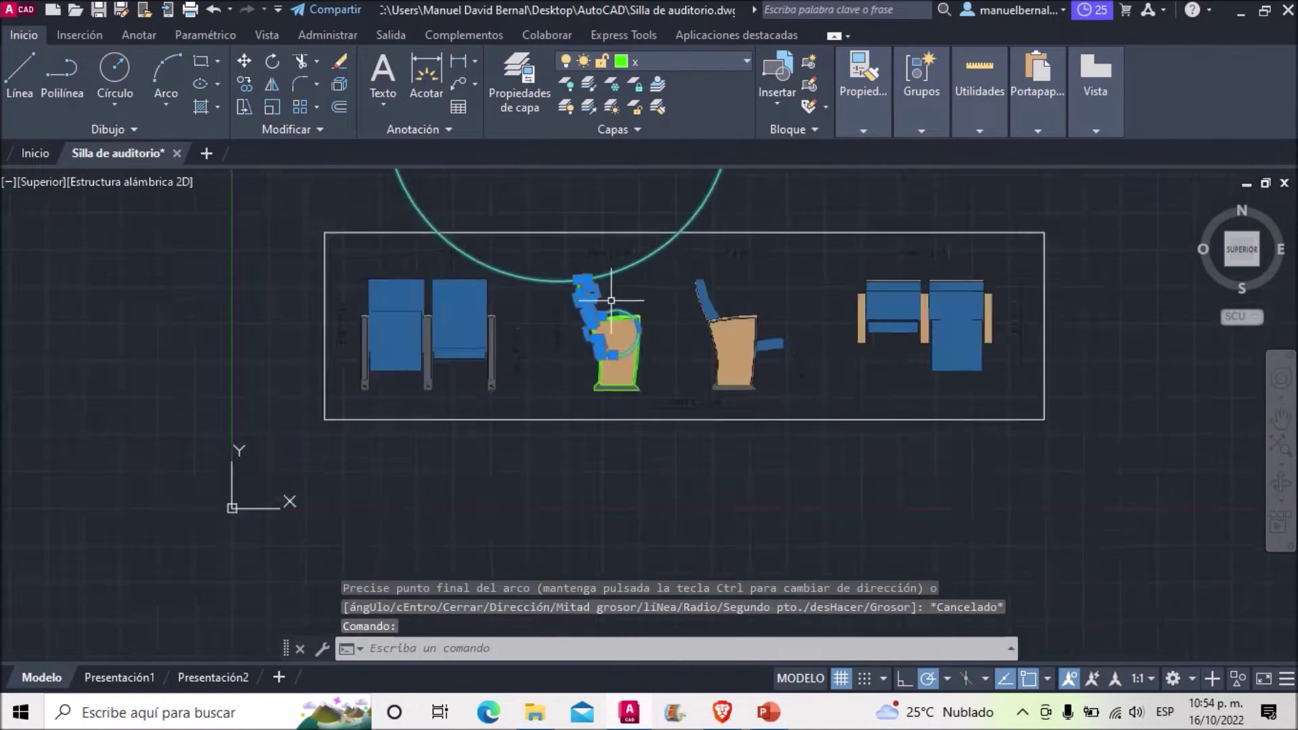
Select the traced arc outline and stretch its first grips onto the backrest edge.
scroll(573, 266, "up", 4)
left_click(609, 433)
left_click(632, 429)
scroll(632, 429, "up", 2)
left_click(510, 518)
scroll(618, 388, "down", 3)
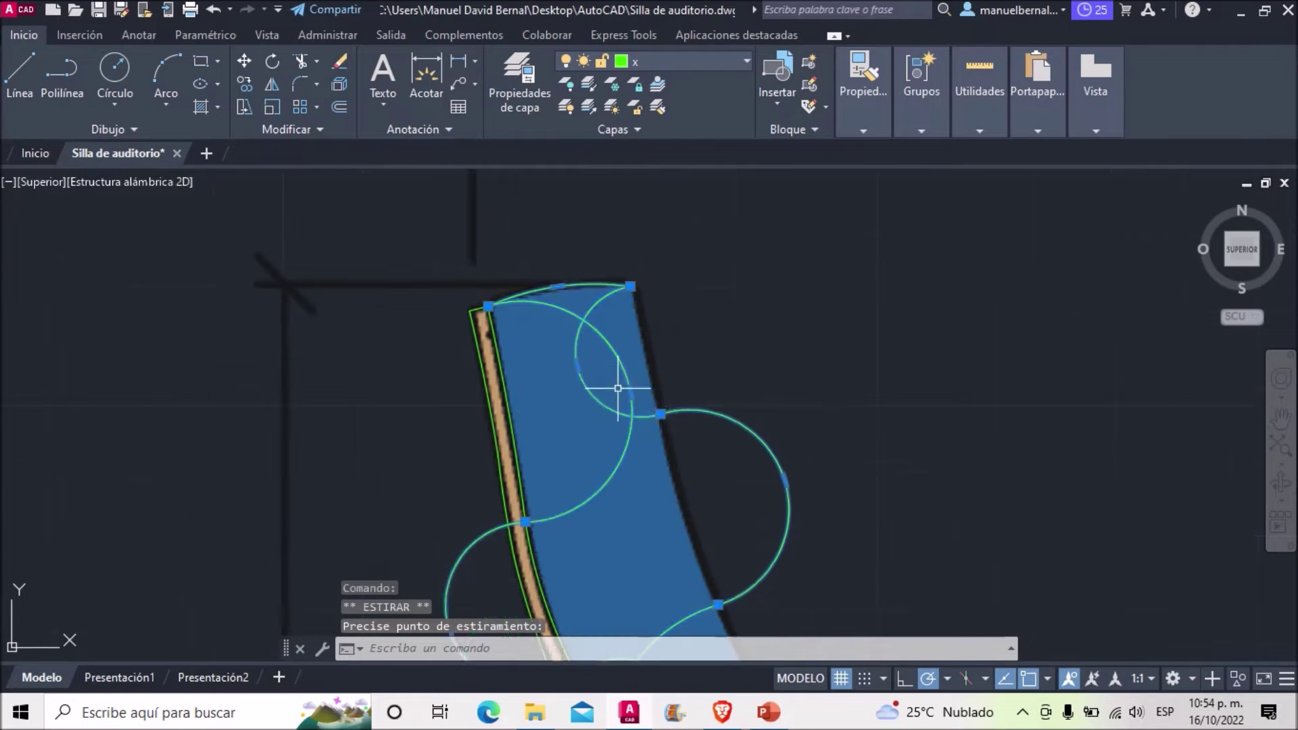
scroll(576, 365, "up", 2)
left_click(678, 365)
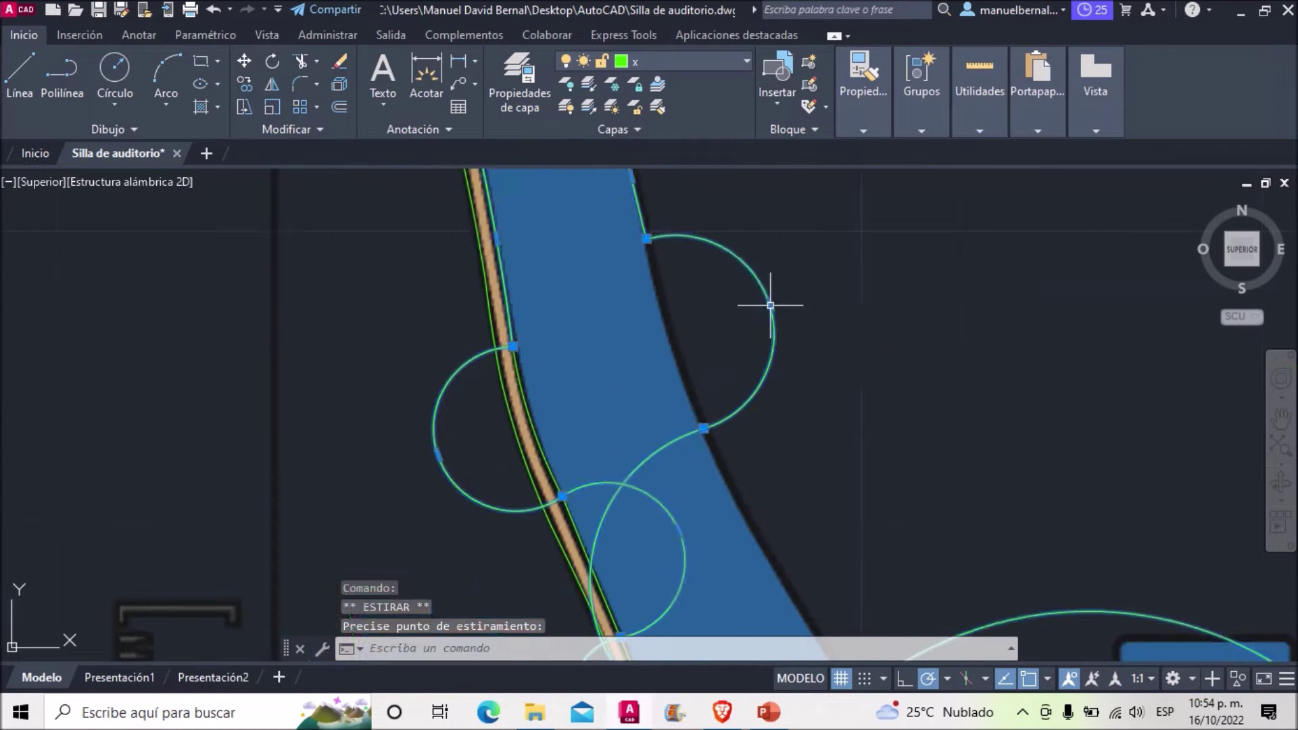
left_click(760, 299)
left_click(418, 451)
Fit further arc grips to the backrest's outer edge, the seat corner and the side-panel edges.
scroll(474, 426, "up", 2)
scroll(622, 433, "down", 3)
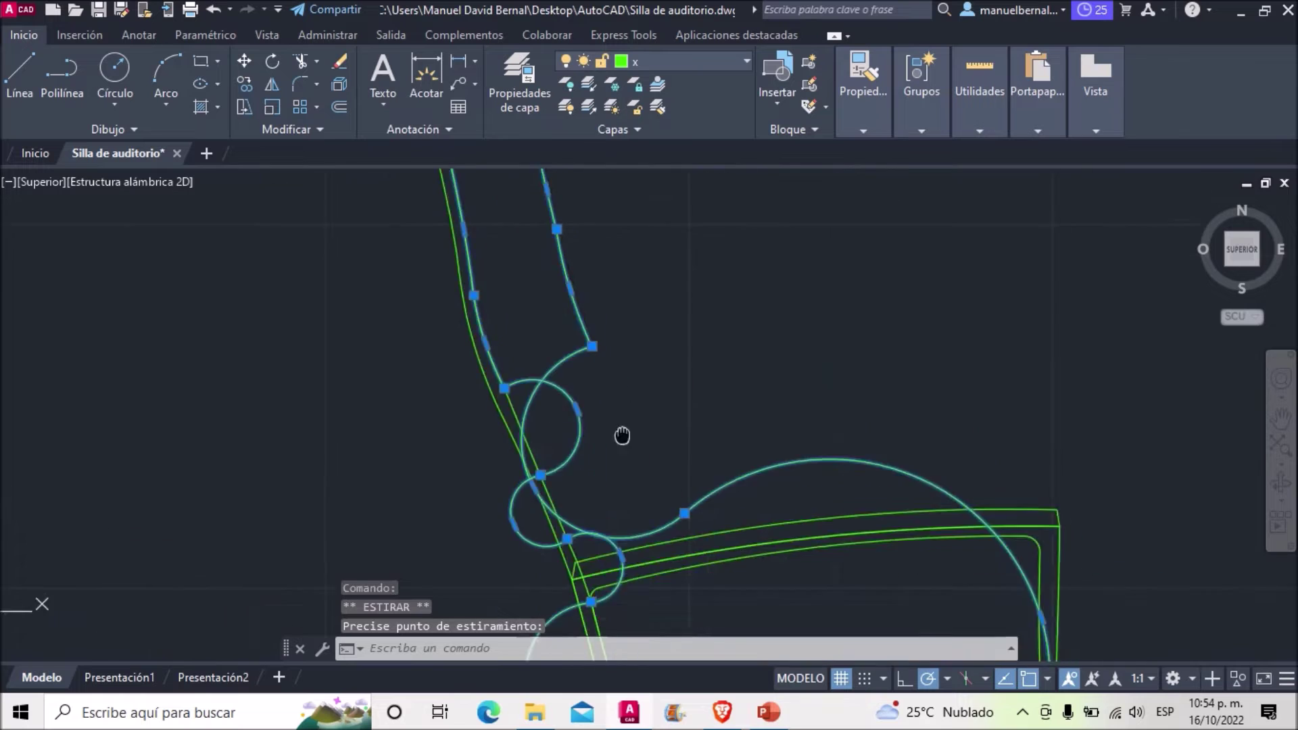
scroll(540, 406, "up", 2)
scroll(469, 472, "down", 2)
scroll(469, 472, "up", 2)
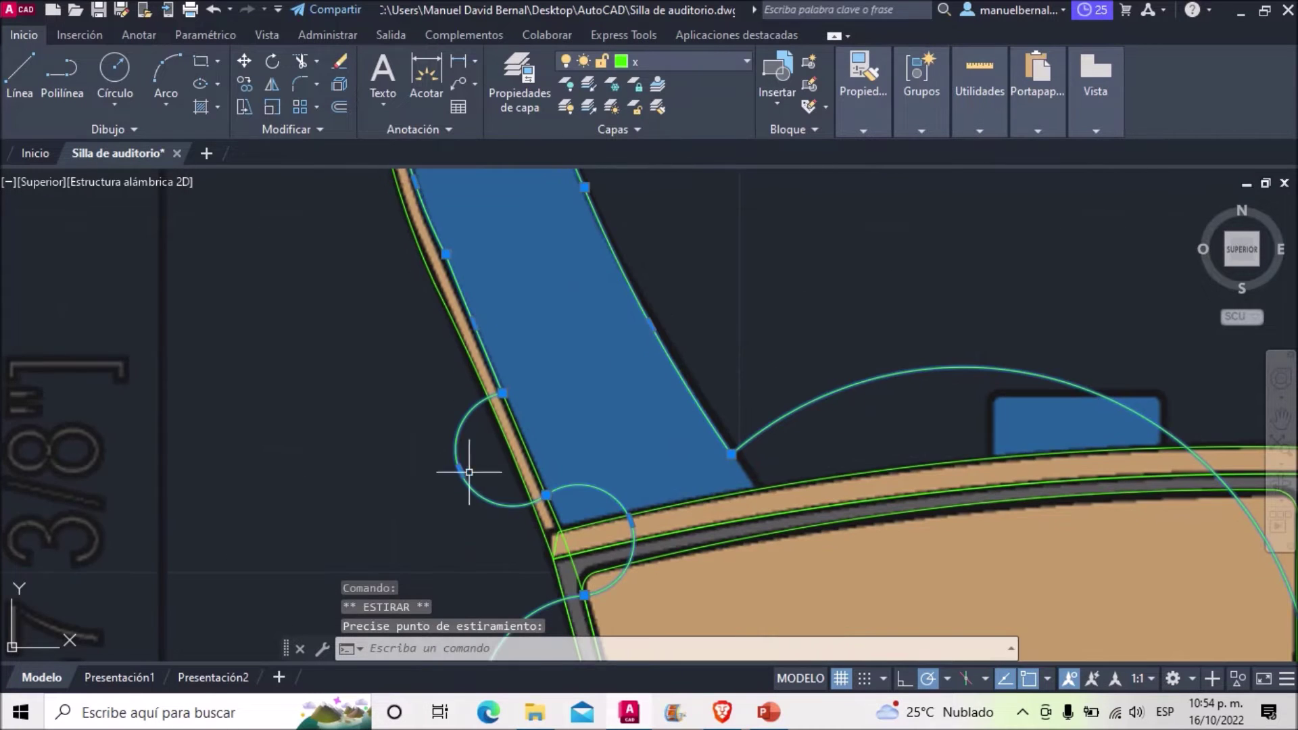
left_click(529, 455)
scroll(626, 352, "up", 1)
scroll(626, 353, "down", 1)
left_click(515, 390)
scroll(492, 441, "down", 3)
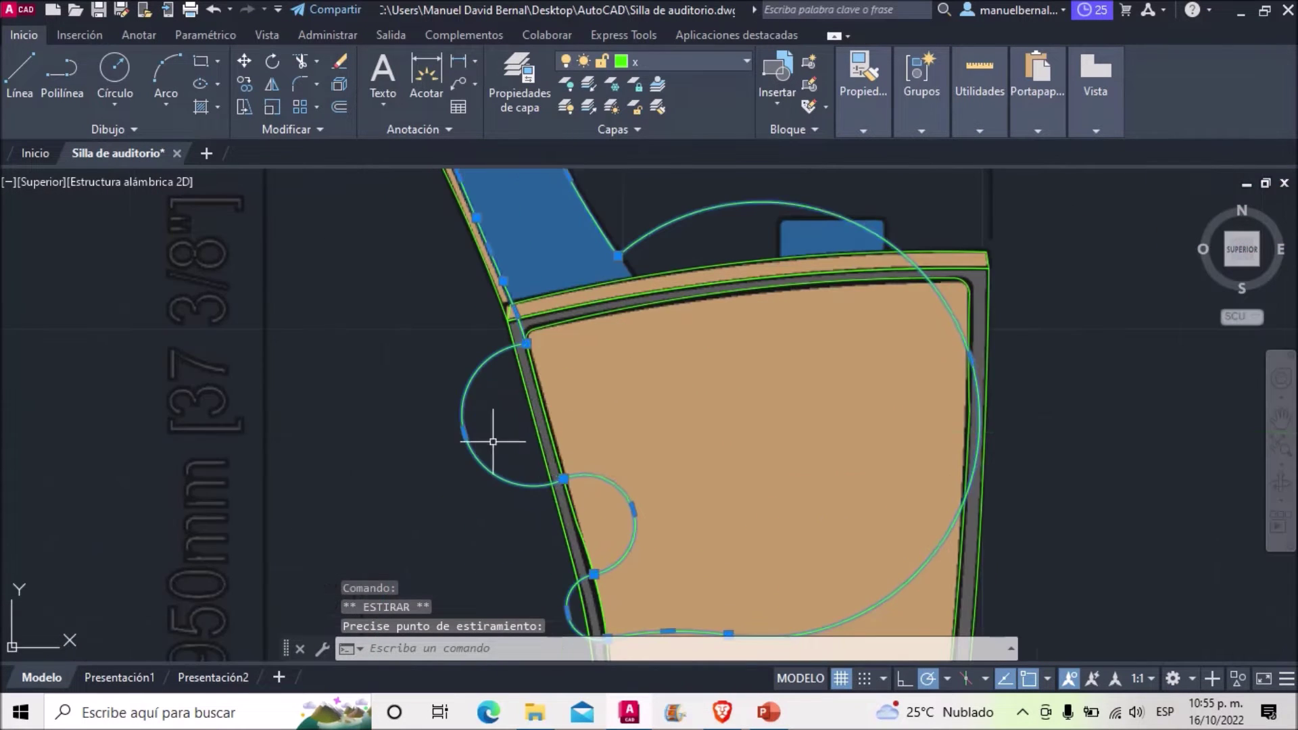
left_click(551, 432)
scroll(611, 366, "up", 3)
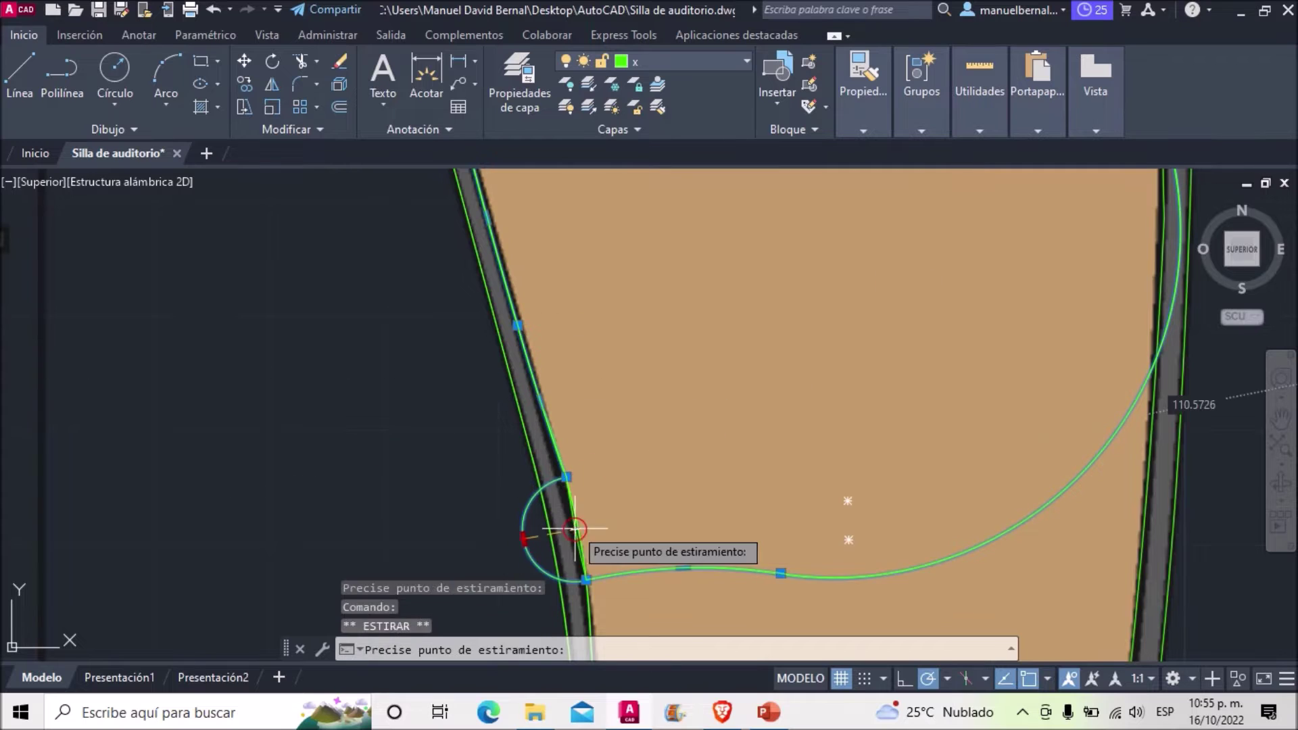
left_click(684, 583)
Stretch another grip onto the panel's right edge, then cancel the unwanted bottom-grip stretch.
scroll(859, 423, "down", 3)
left_click(868, 441)
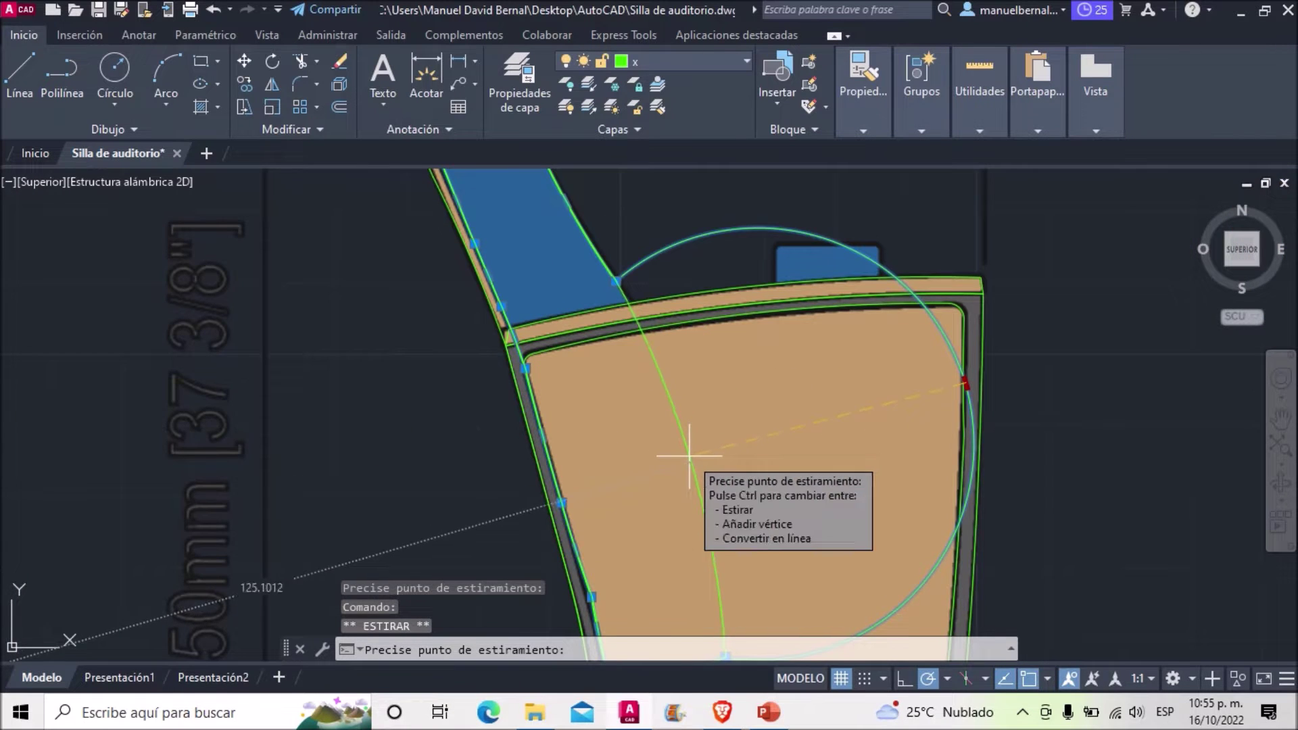
left_click(696, 455)
scroll(697, 455, "down", 2)
scroll(697, 466, "up", 2)
scroll(696, 466, "up", 2)
left_click(700, 527)
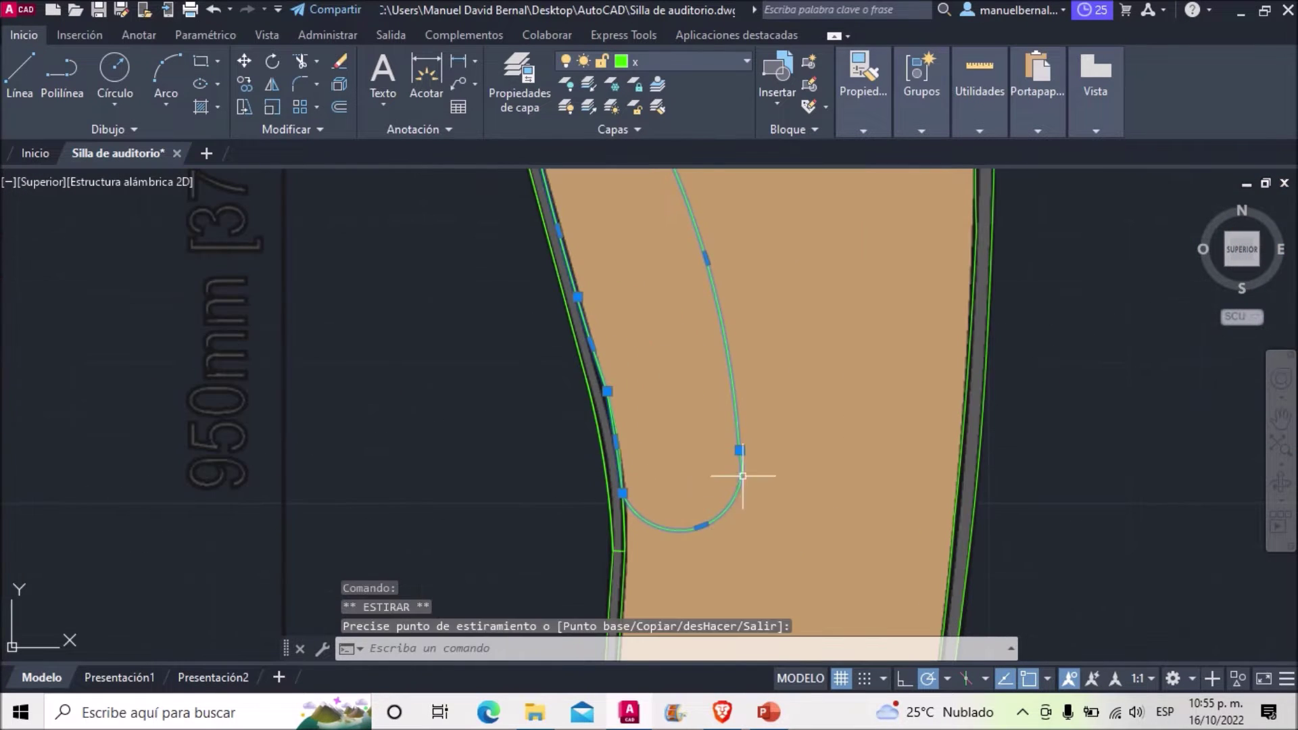
key("Escape")
scroll(762, 440, "down", 4)
middle_click_drag(762, 440, 571, 484)
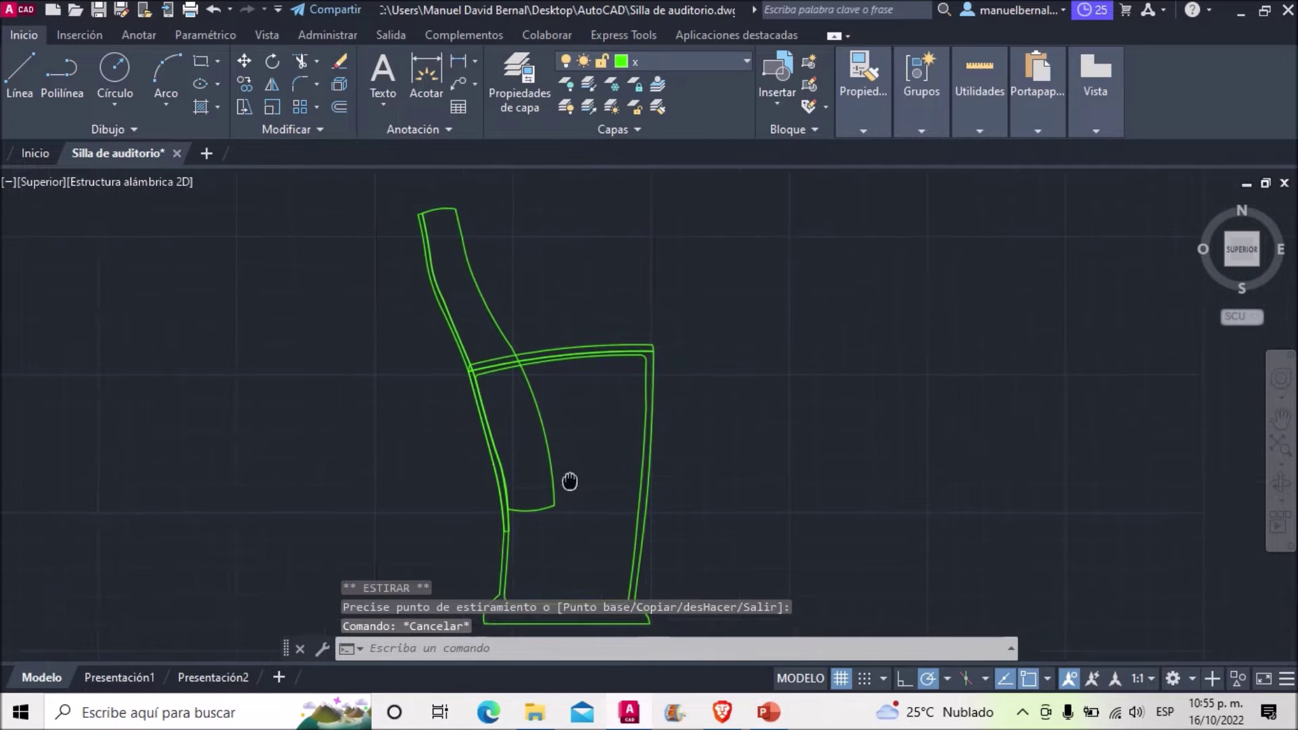
scroll(610, 399, "down", 4)
Window-select the green traced outline around the left side-view chair.
scroll(568, 385, "up", 2)
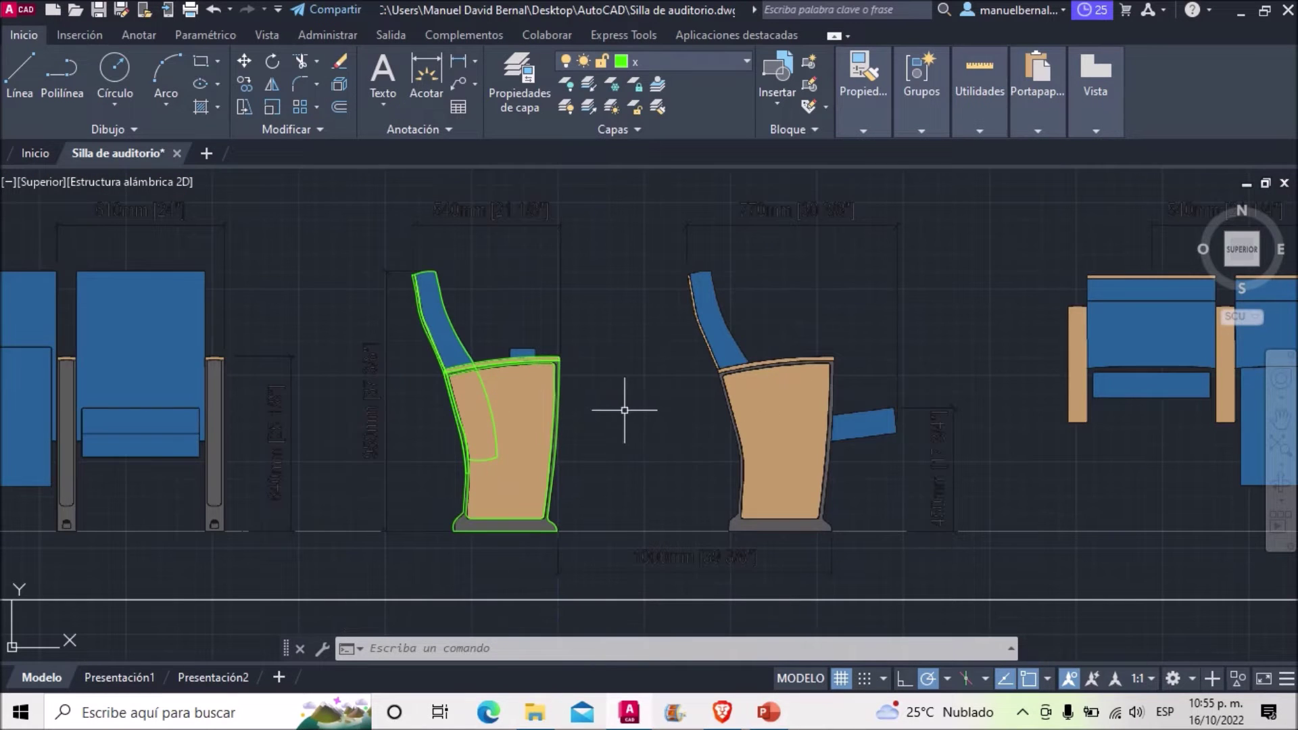
middle_click_drag(624, 410, 725, 395)
left_click(707, 533)
left_click(516, 258)
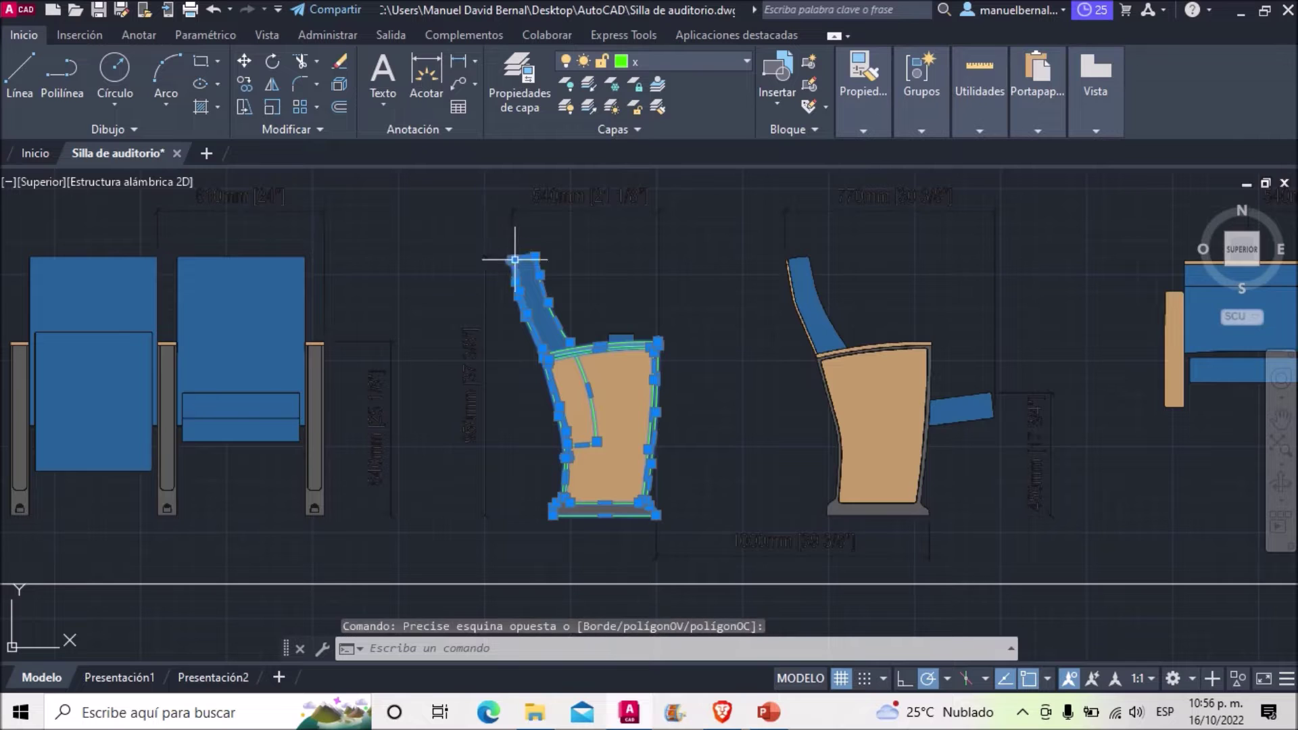
scroll(565, 547, "up", 4)
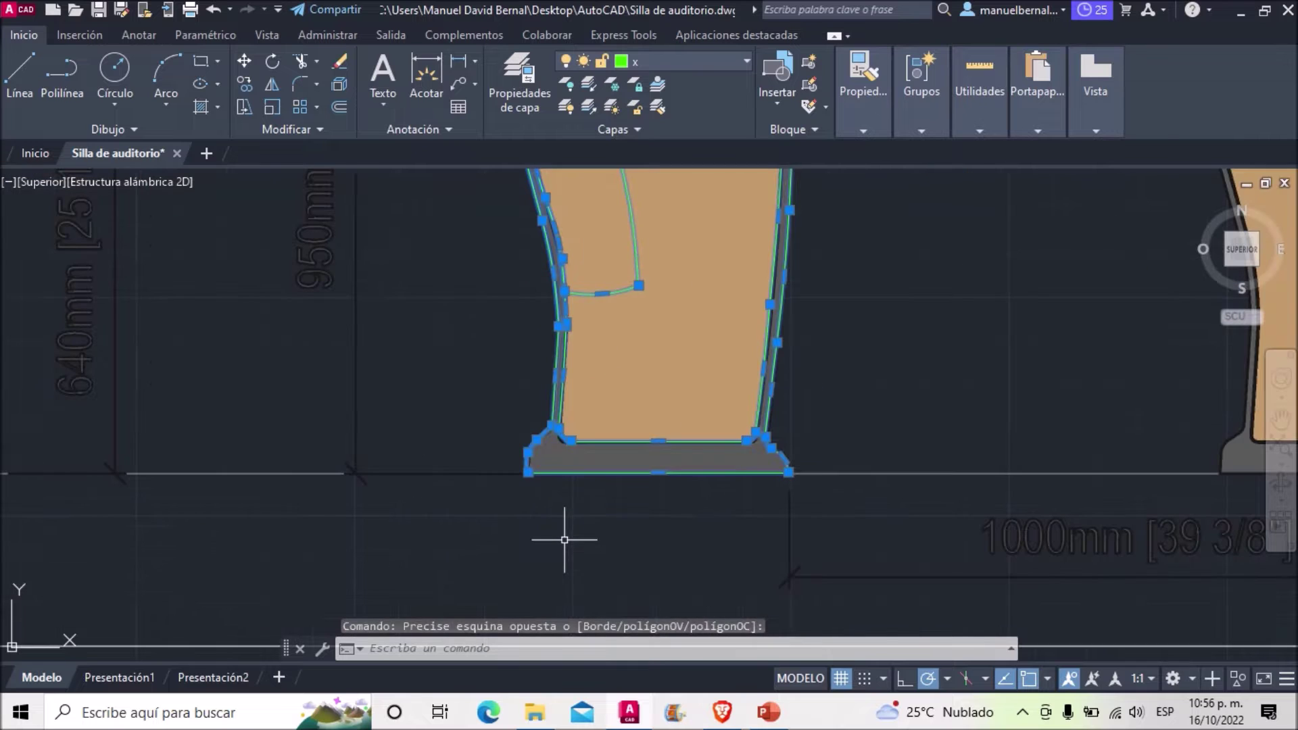
Move the outline from its base corner onto the right side-view chair's matching base corner.
left_click(243, 66)
left_click(528, 473)
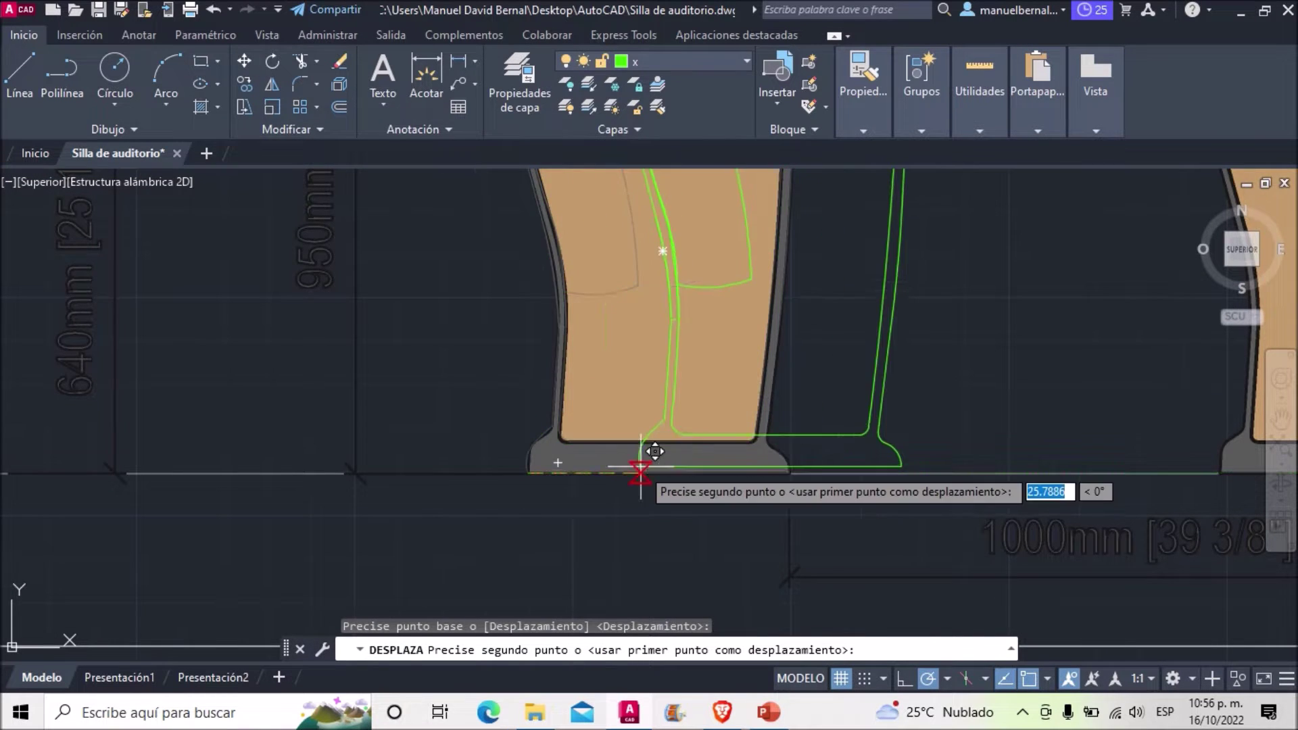
middle_click_drag(643, 466, 232, 472)
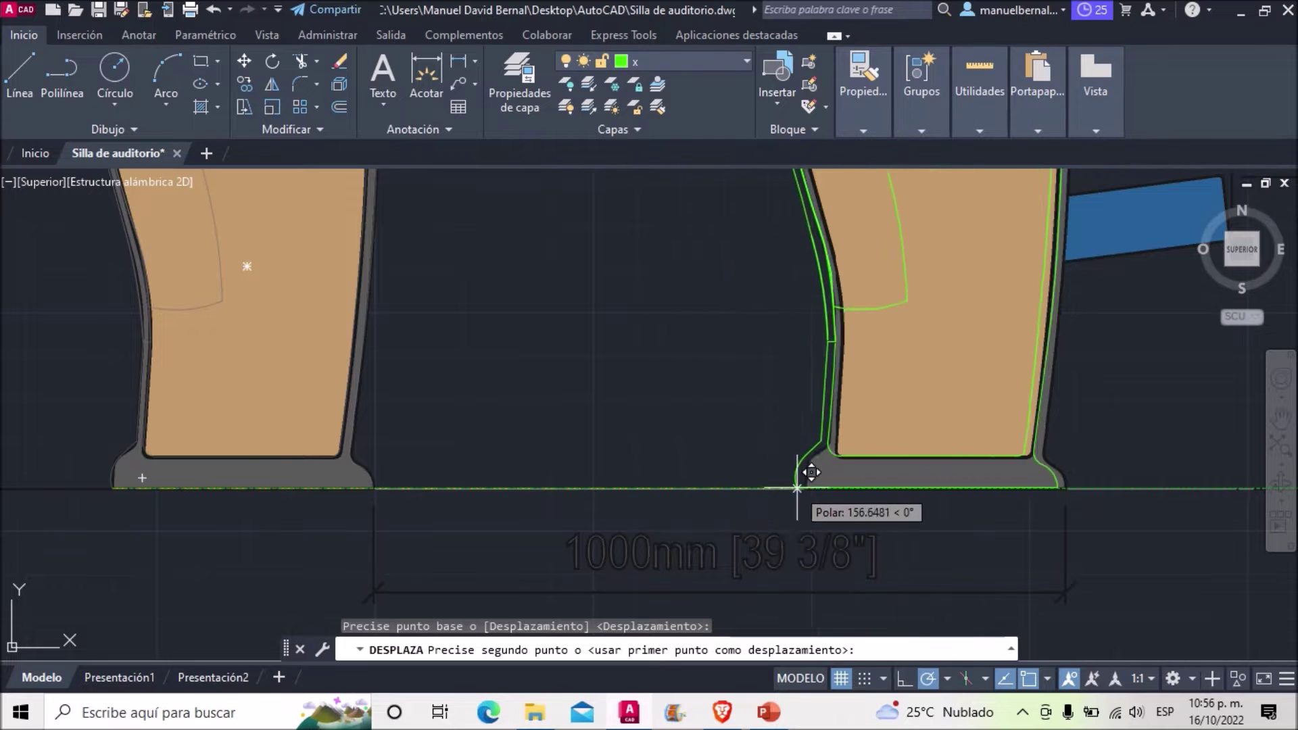
scroll(797, 487, "up", 3)
left_click(812, 488)
scroll(811, 488, "down", 3)
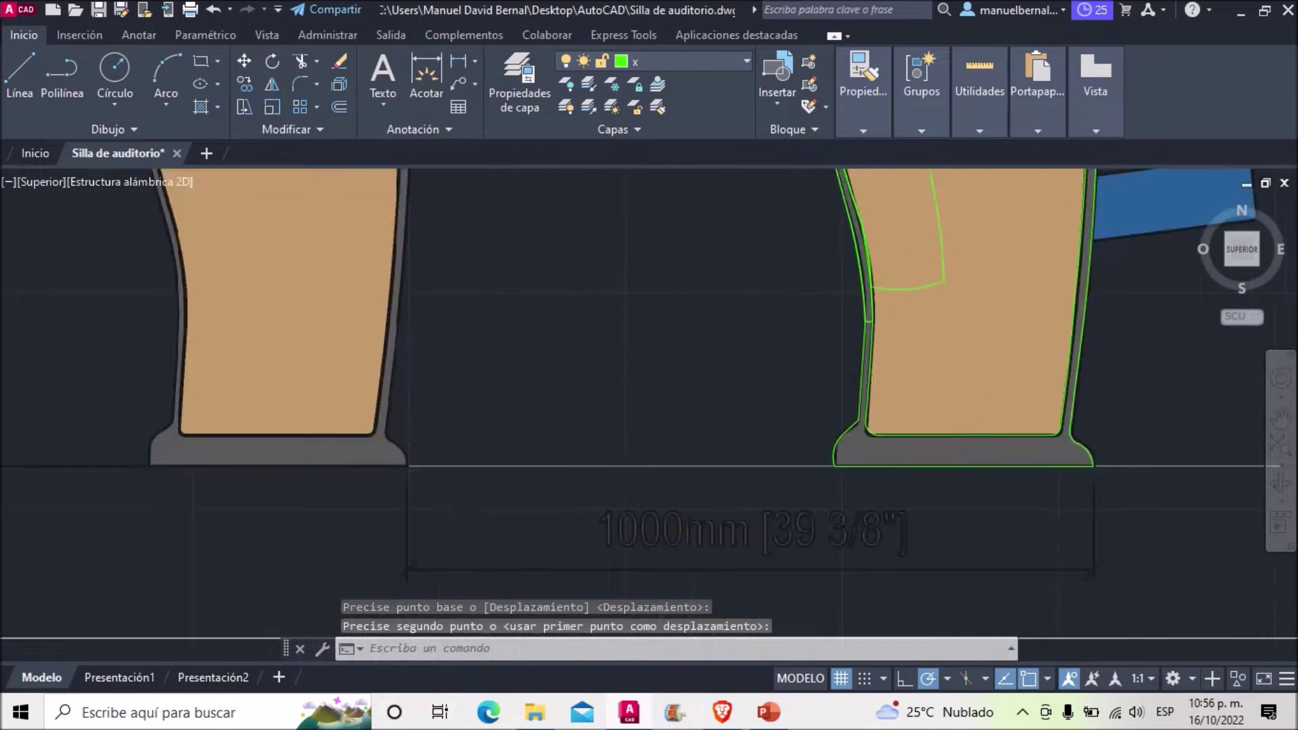
scroll(782, 464, "down", 2)
middle_click_drag(782, 464, 588, 551)
scroll(663, 473, "up", 3)
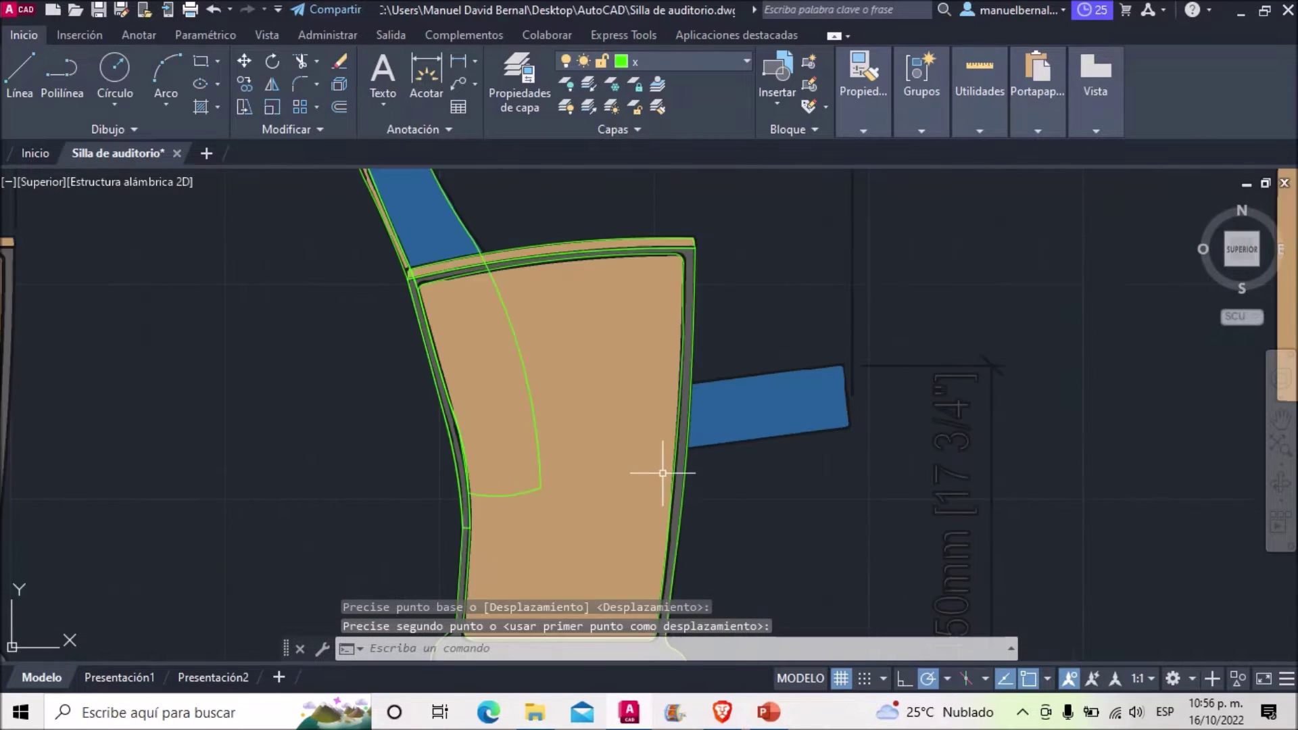
Start the armrest polyline at its outer top corner, running into the panel with a rounded inner end.
left_click(42, 75)
scroll(812, 355, "up", 3)
left_click(906, 373)
middle_click_drag(739, 372, 908, 265)
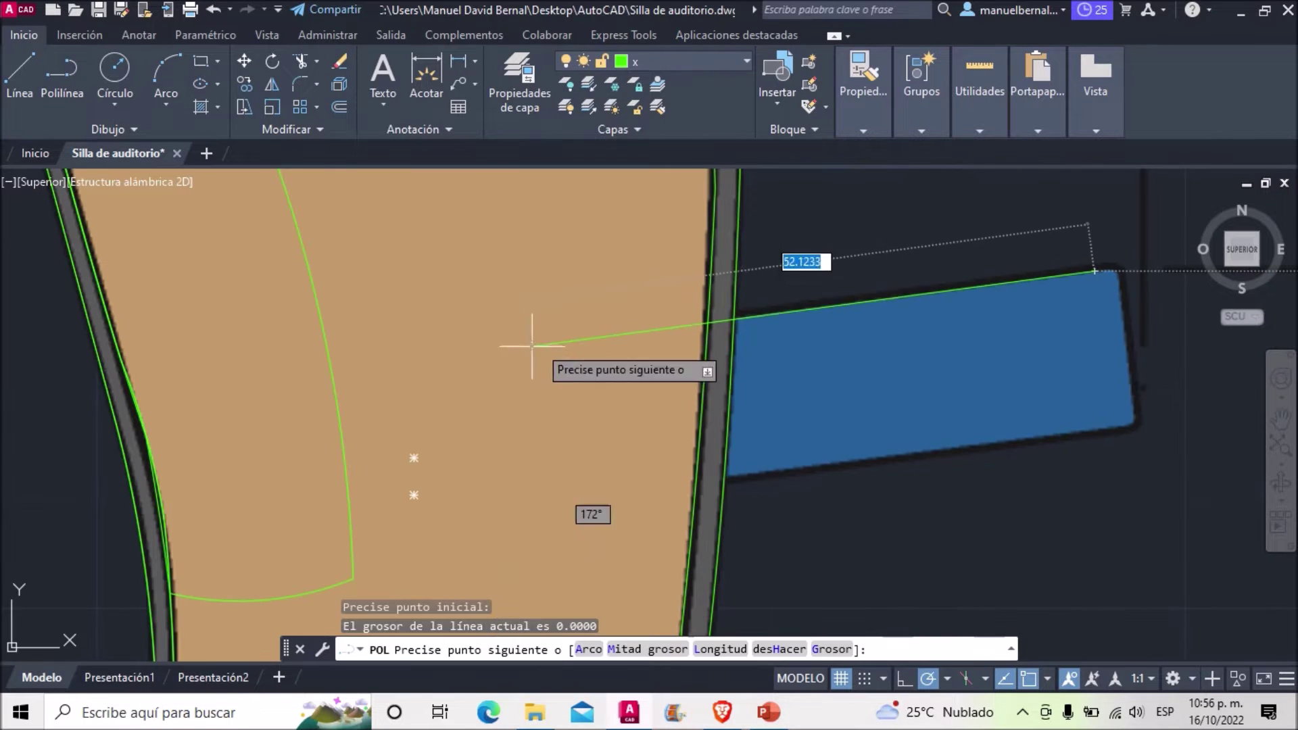
left_click(333, 369)
type("A")
key("Return")
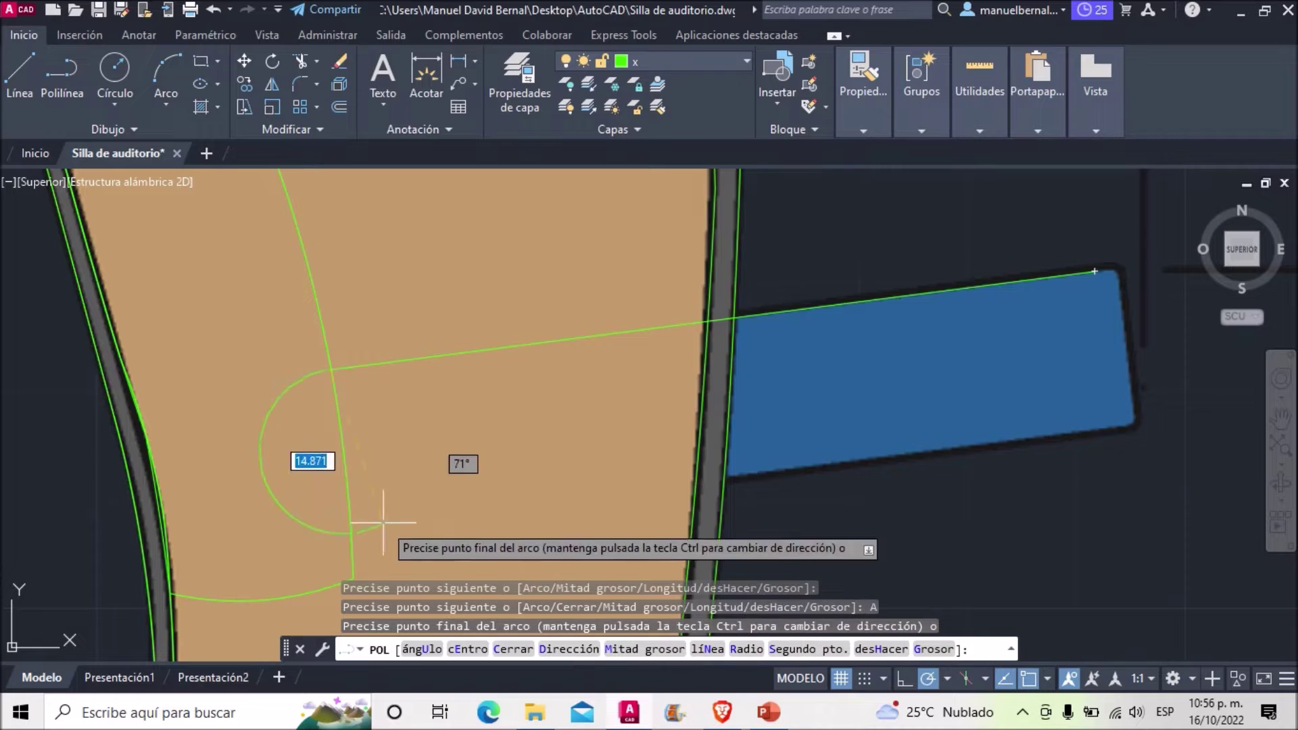
left_click(350, 508)
Run the straight lower edge out to the armrest's end and round its lower outer corner.
type("N")
key("Return")
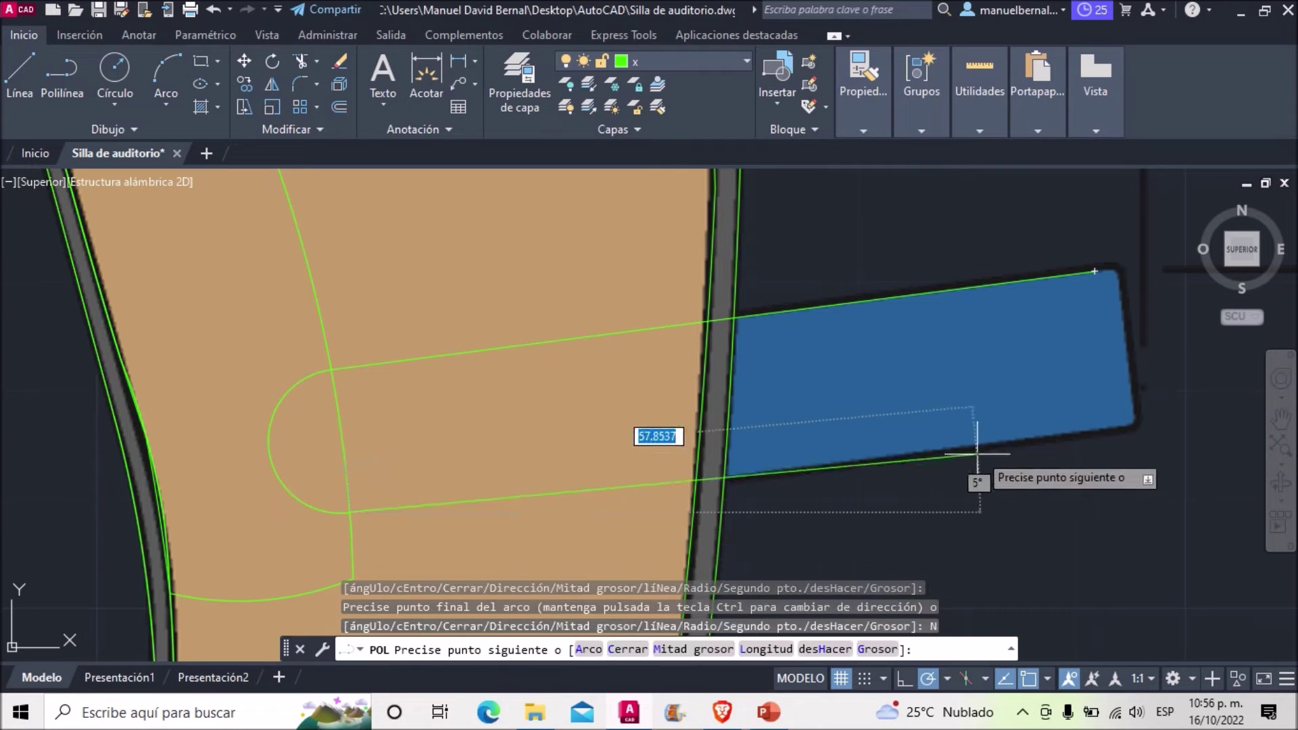
left_click(1111, 429)
scroll(879, 440, "up", 3)
scroll(743, 453, "up", 3)
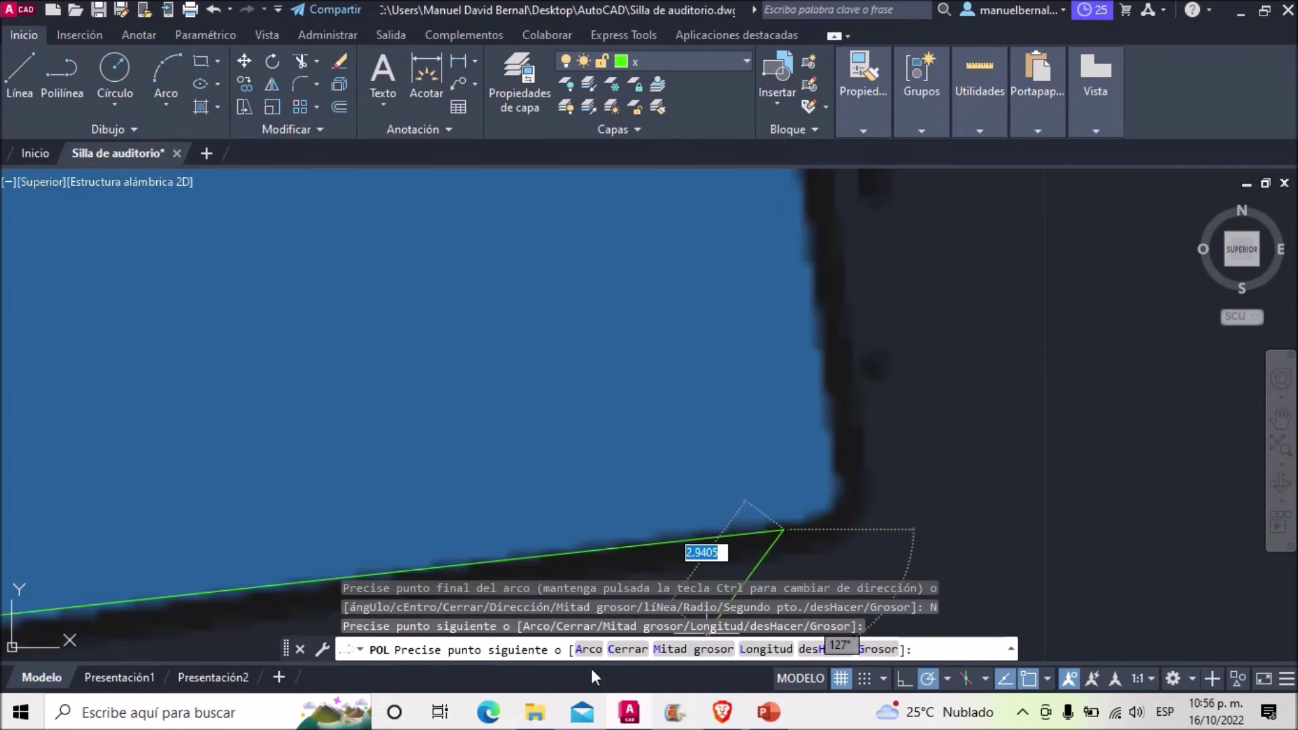
type("A")
key("Return")
left_click(839, 439)
type("N")
key("Return")
scroll(760, 325, "down", 3)
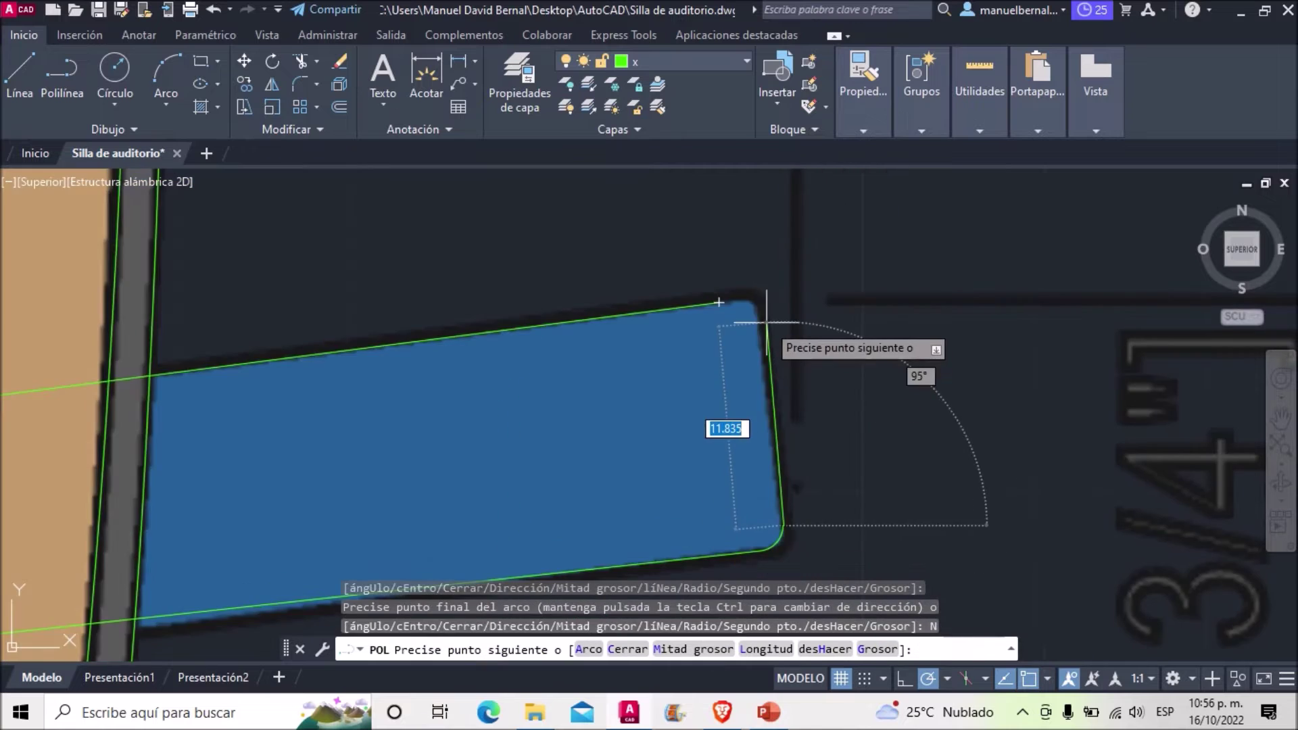
scroll(746, 298, "up", 3)
Draw the outer edge upward and close the outline with a rounded top corner.
left_click(746, 298)
left_click(640, 270)
type("A")
key("Return")
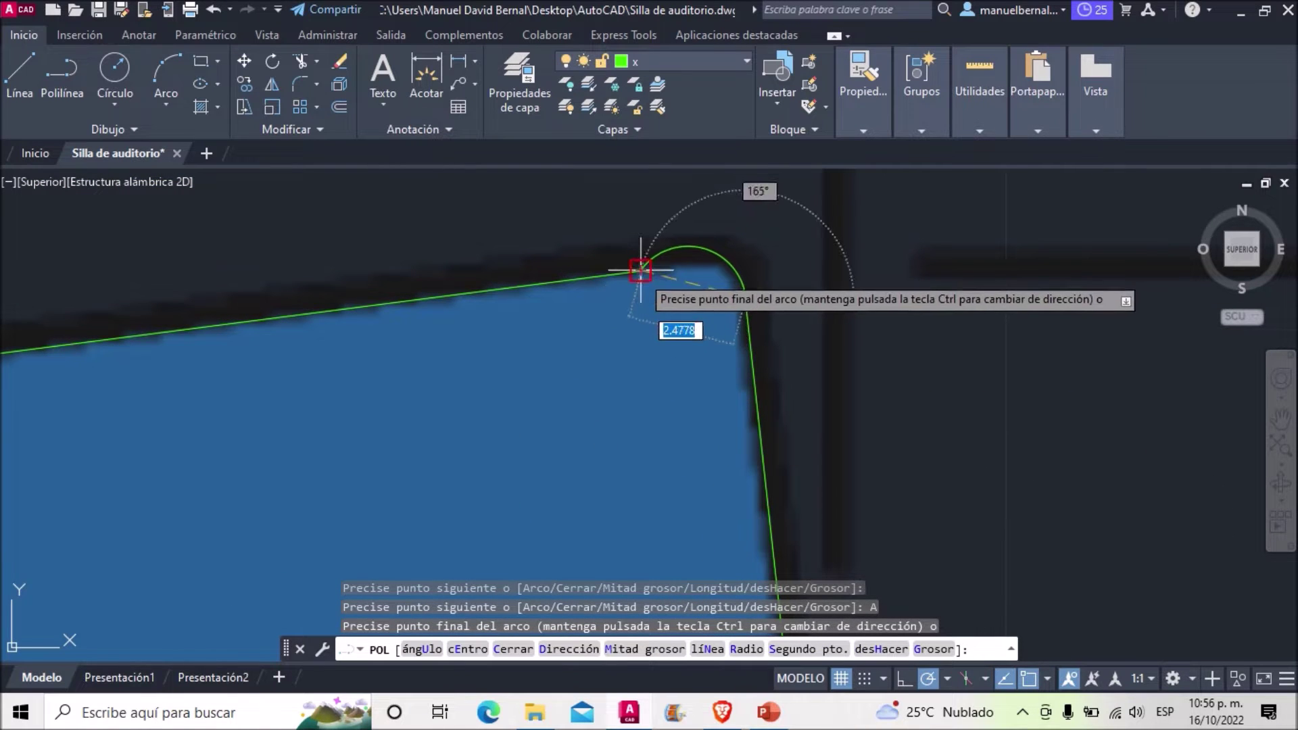
left_click(746, 298)
key("Escape")
Cancel the accidental grip stretches and clear the selection on the armrest outline.
left_click(712, 255)
key("Escape")
left_click(675, 233)
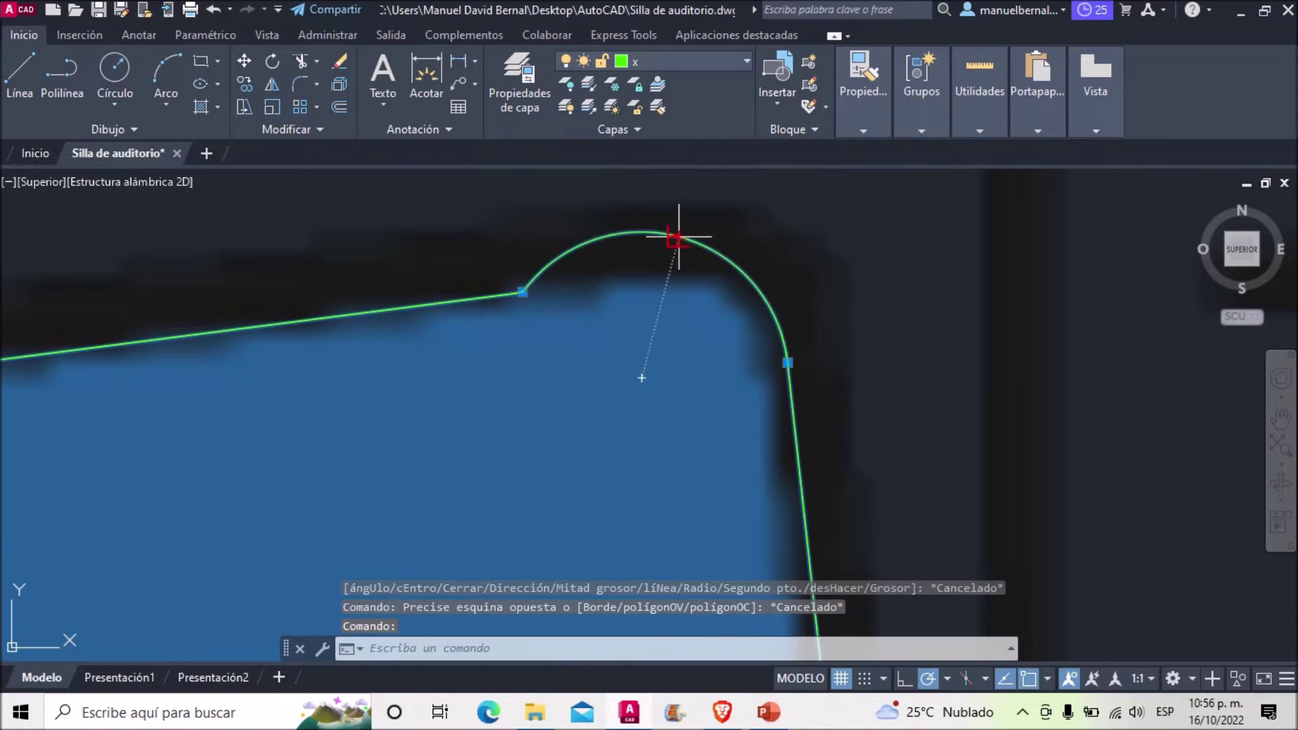
key("Escape")
scroll(679, 306, "down", 3)
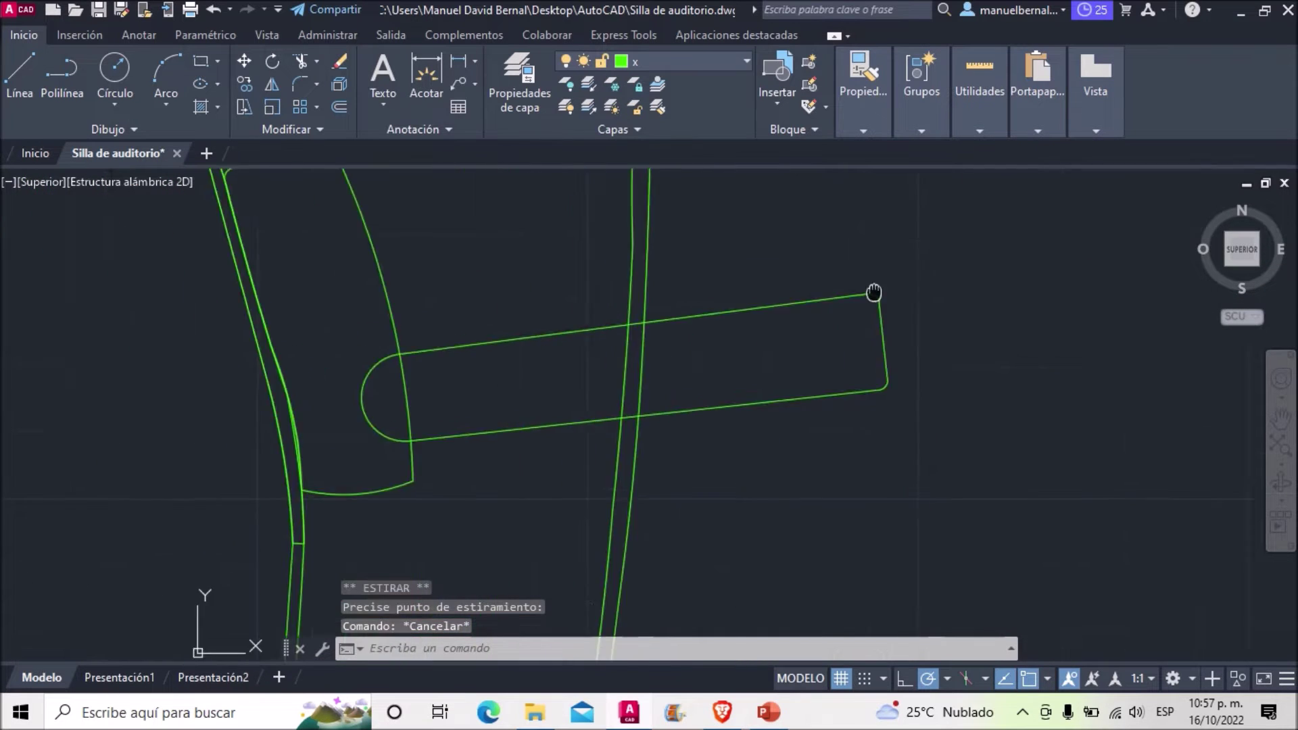
middle_click_drag(874, 290, 585, 377)
scroll(574, 385, "up", 3)
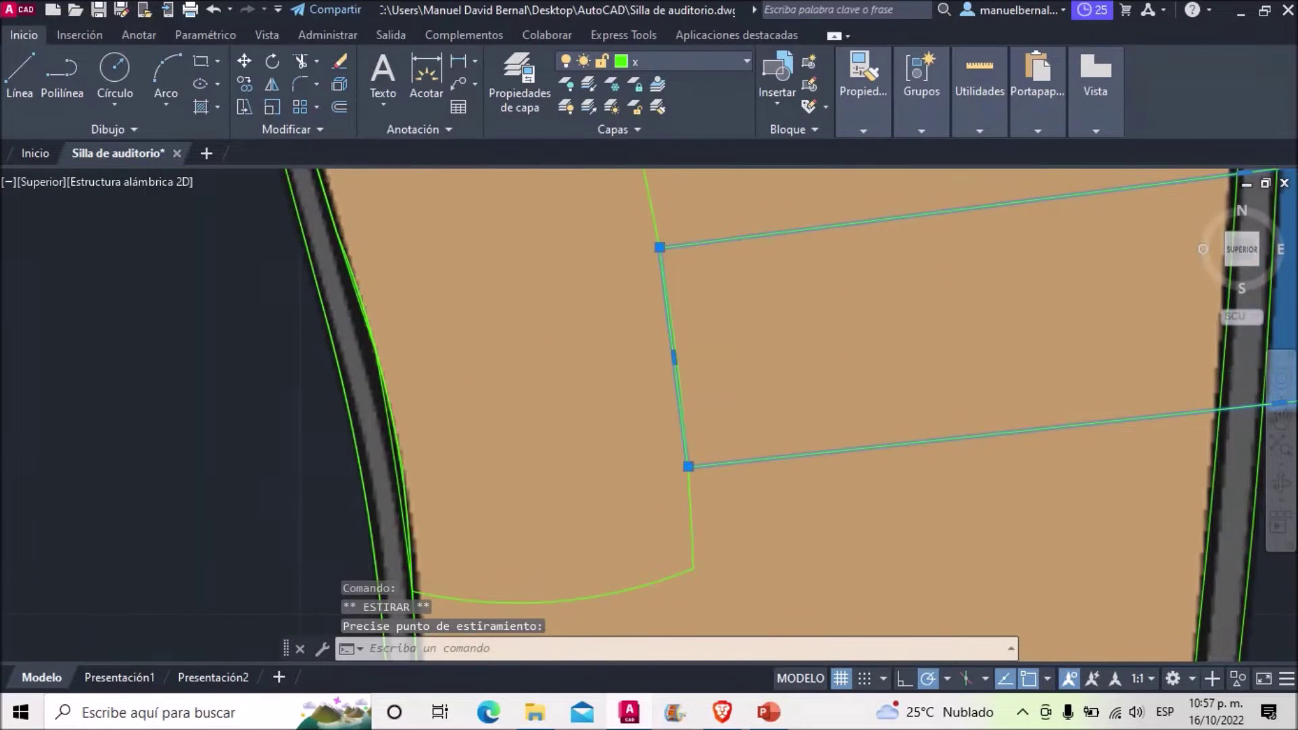
key("Escape")
scroll(632, 449, "down", 4)
scroll(714, 427, "down", 3)
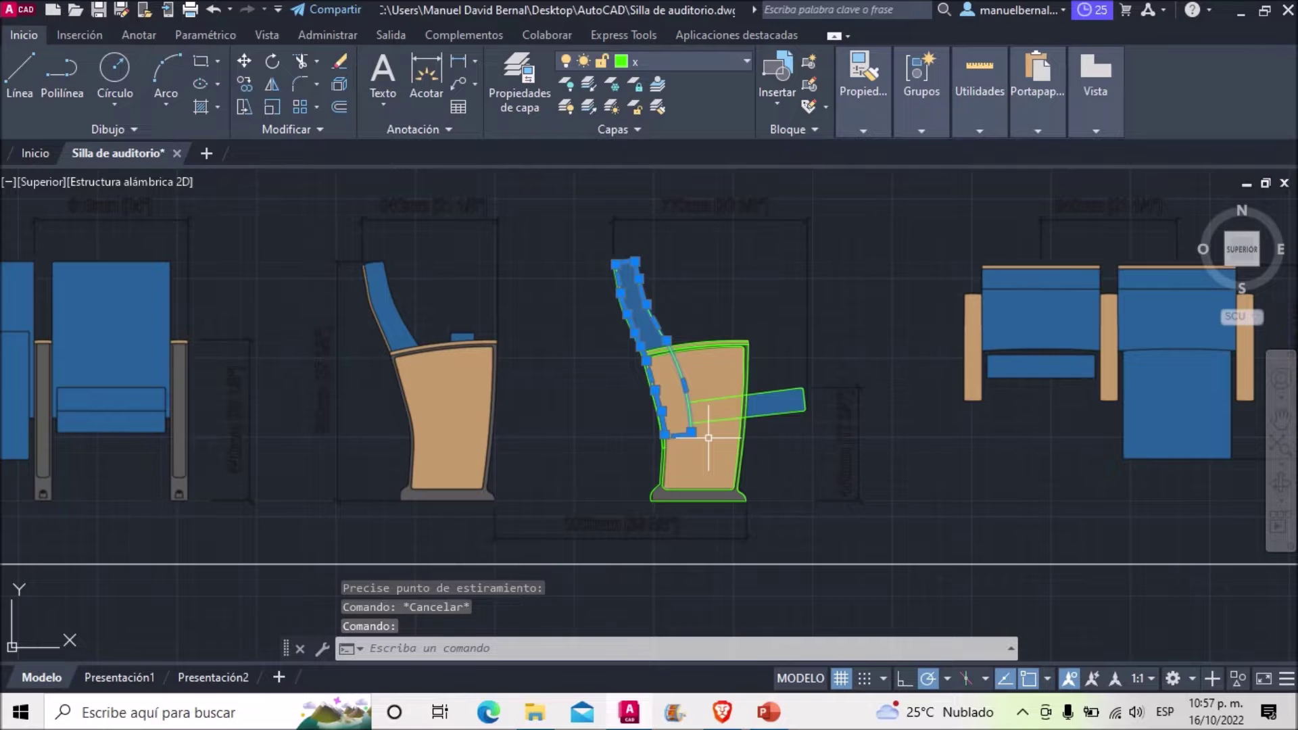
scroll(708, 438, "up", 4)
scroll(744, 405, "up", 2)
scroll(850, 377, "down", 5)
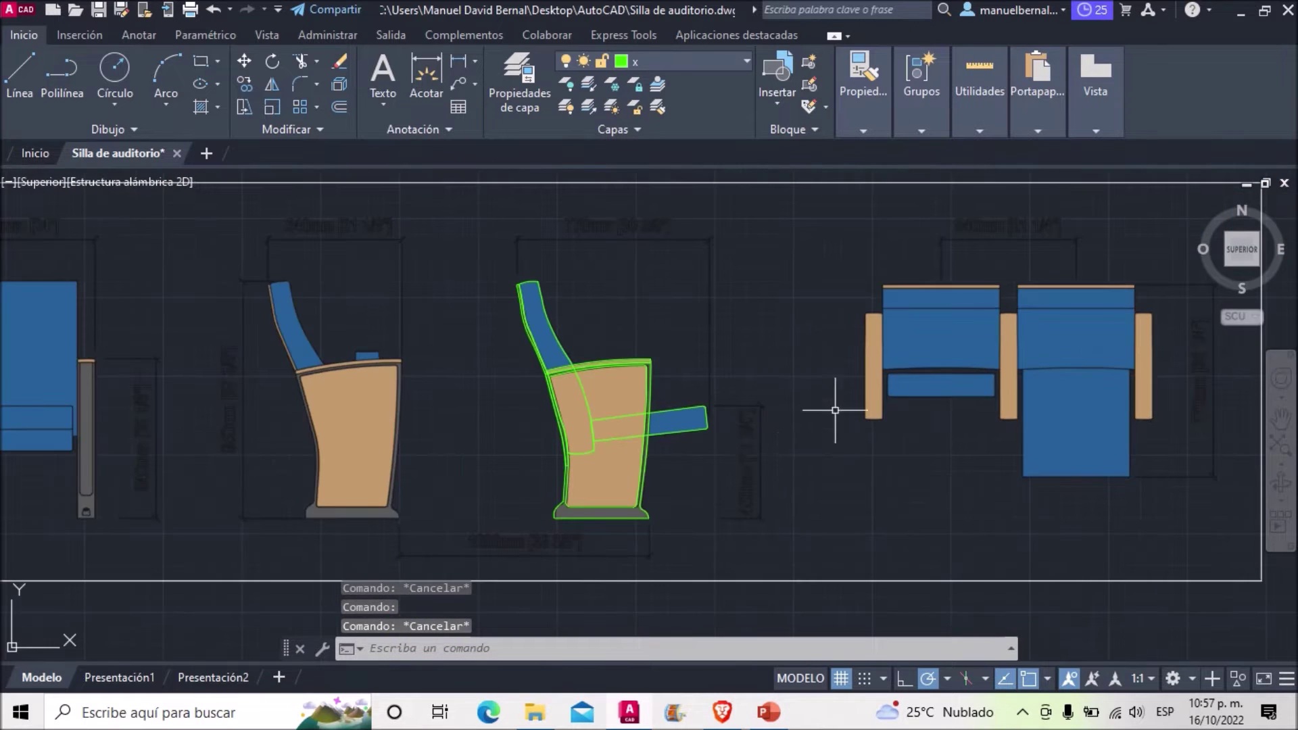
scroll(655, 429, "up", 4)
scroll(636, 423, "up", 3)
type("pol")
key("Return")
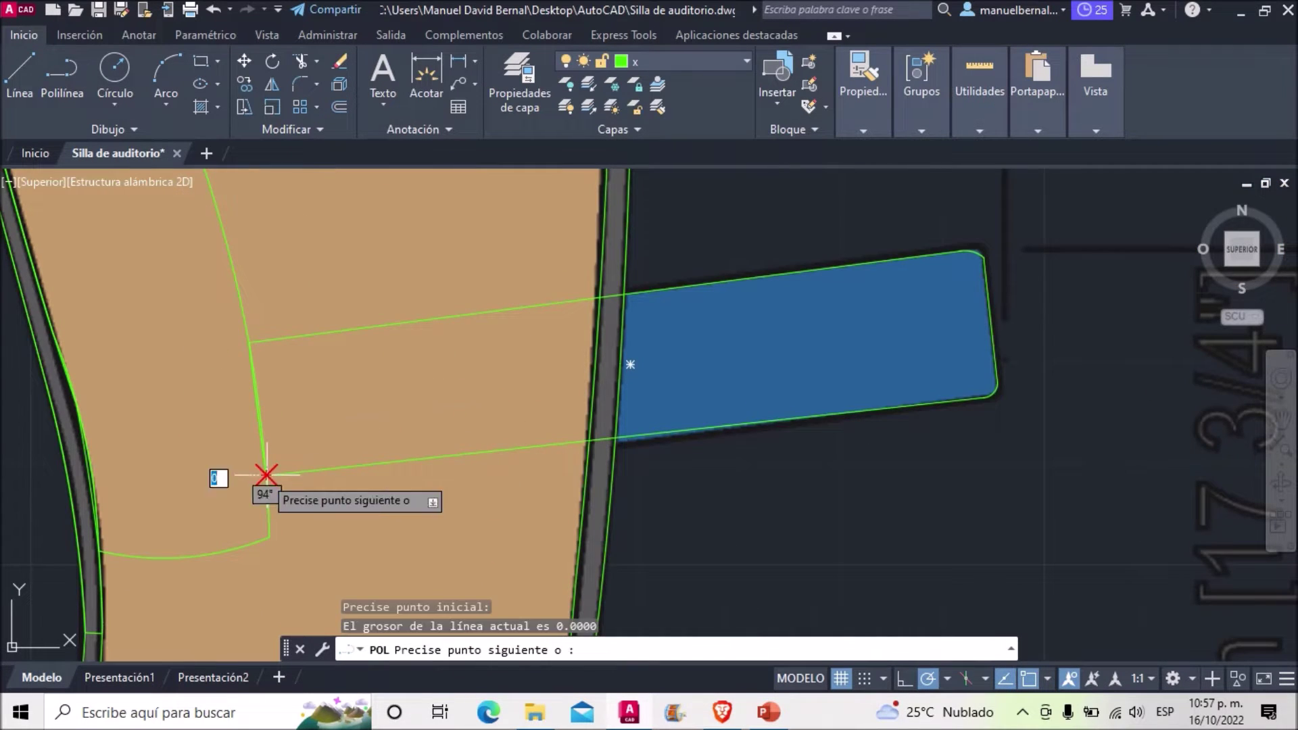
Draw a 0.35 strip down from the armrest's lower outer corner back to the side panel.
scroll(986, 380, "up", 3)
scroll(965, 371, "up", 2)
left_click(947, 366)
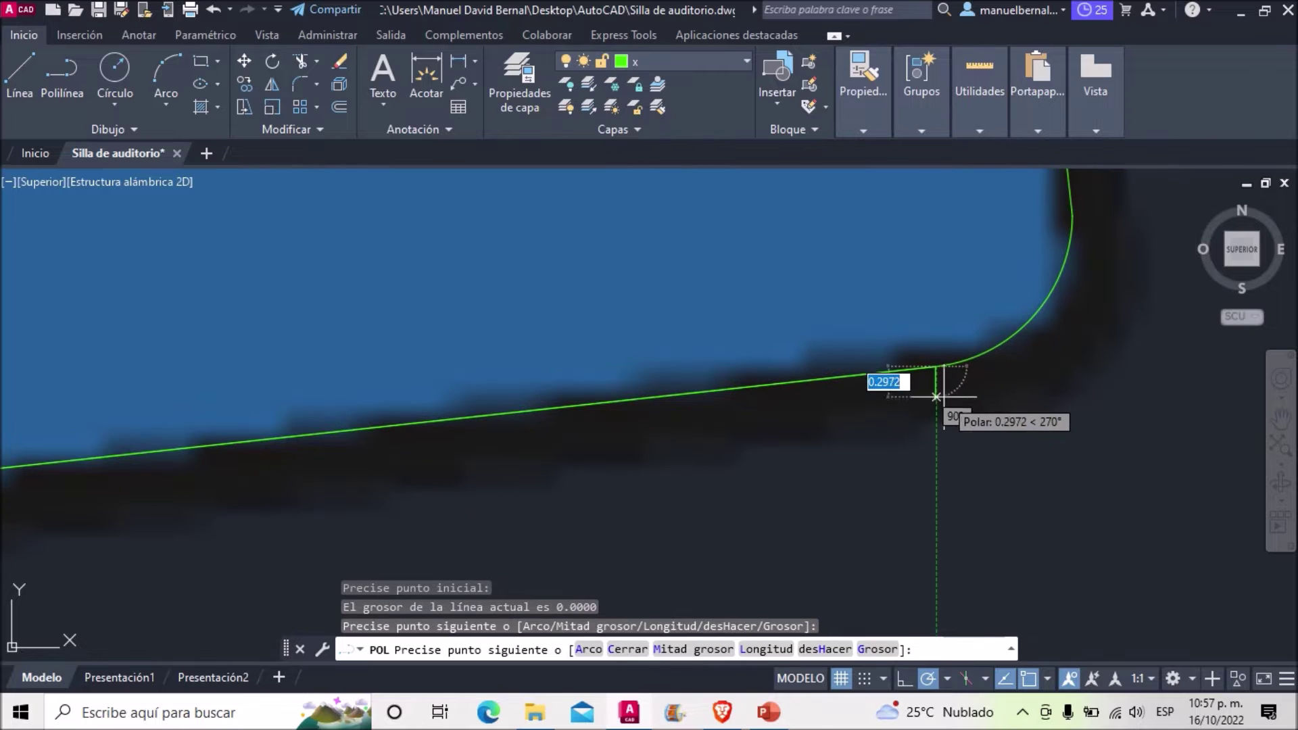
type("0.35")
key("Return")
scroll(935, 404, "down", 3)
scroll(794, 391, "down", 3)
scroll(815, 387, "up", 3)
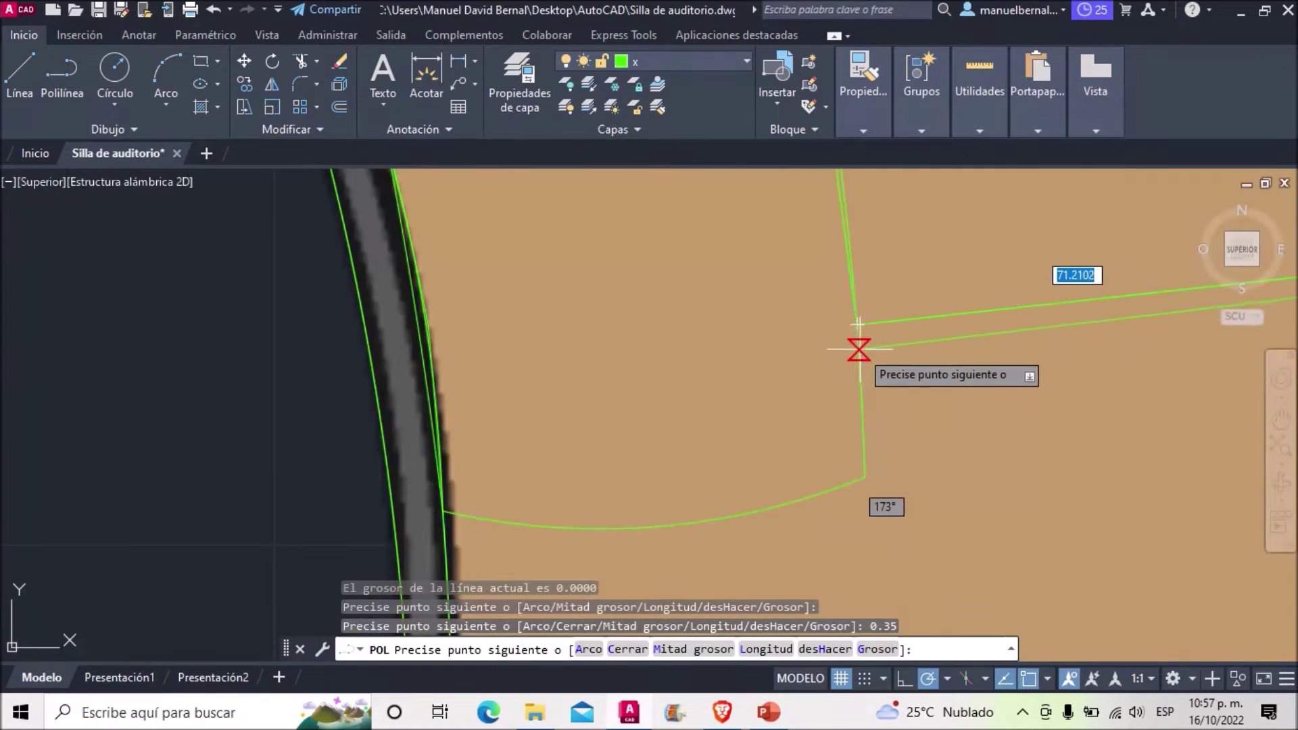
left_click(858, 341)
key("Escape")
Zoom out over the full Silla de auditorio sheet and select the reference image.
scroll(893, 319, "down", 3)
scroll(879, 338, "down", 3)
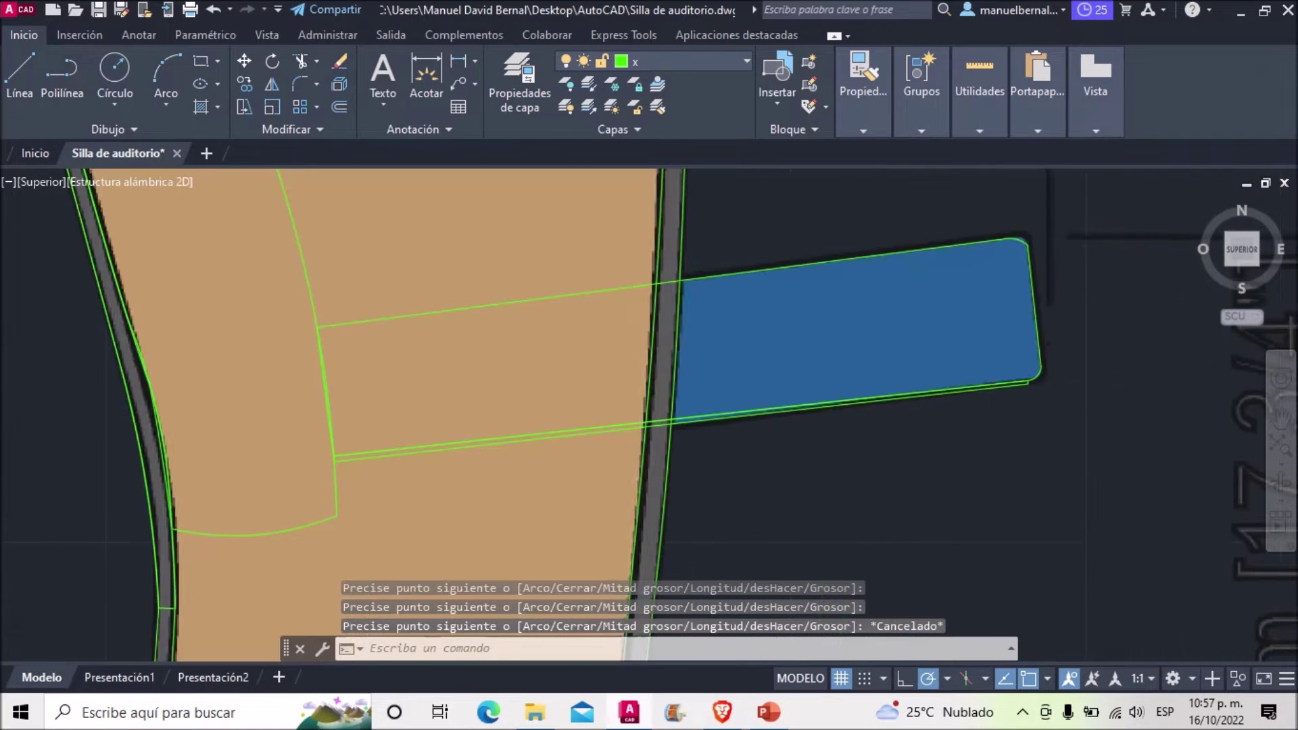
scroll(779, 390, "down", 2)
scroll(785, 385, "down", 2)
scroll(748, 406, "down", 2)
scroll(796, 450, "up", 3)
middle_click_drag(797, 450, 652, 451)
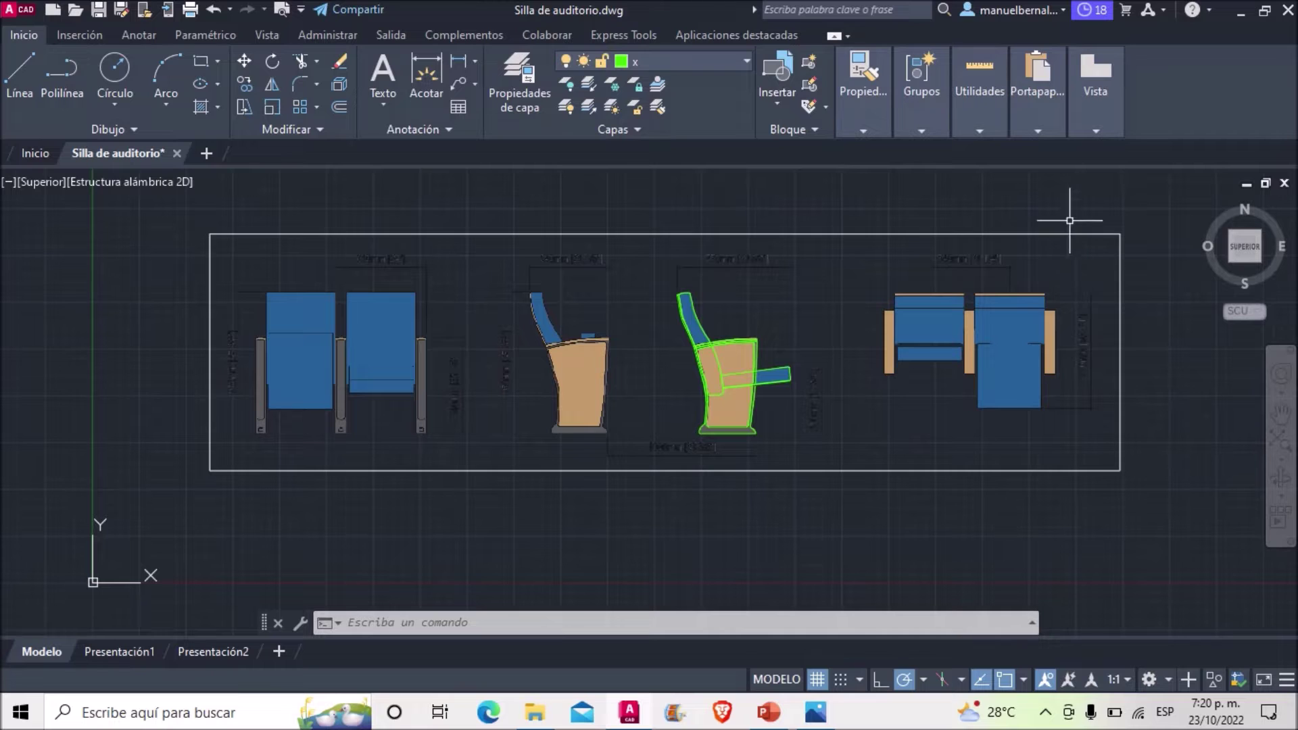
left_click(24, 35)
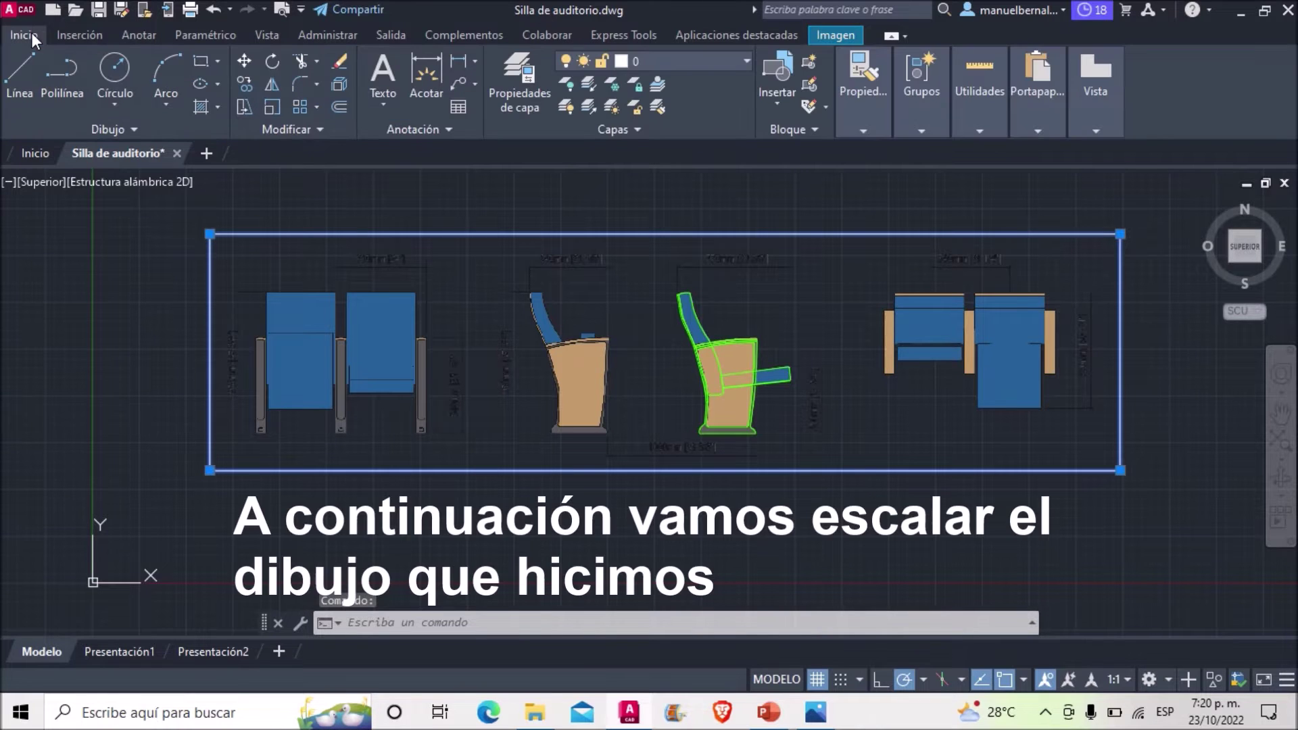
Delete the reference image and centre the green chair outline in view.
left_click(339, 62)
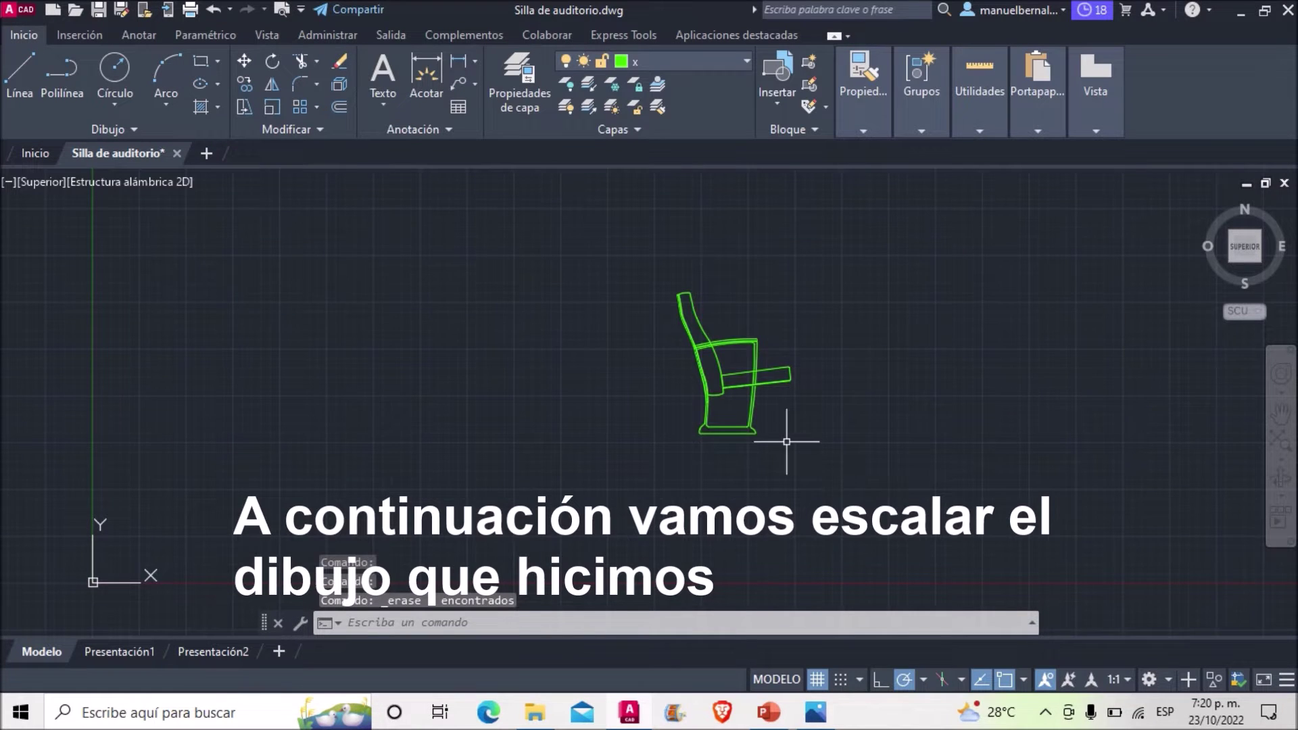
middle_click_drag(747, 428, 730, 572)
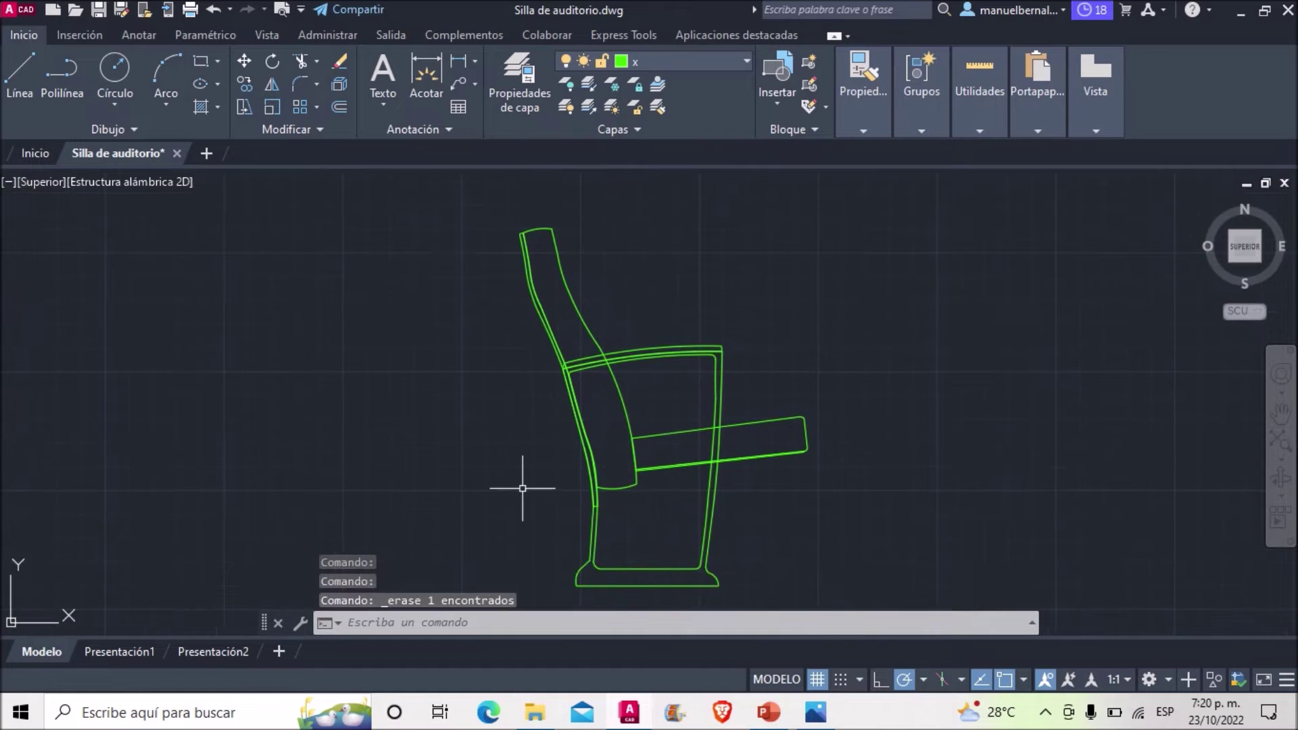
middle_click_drag(523, 488, 511, 478)
Draw a vertical polyline from the chair's top edge down to its base.
left_click(62, 82)
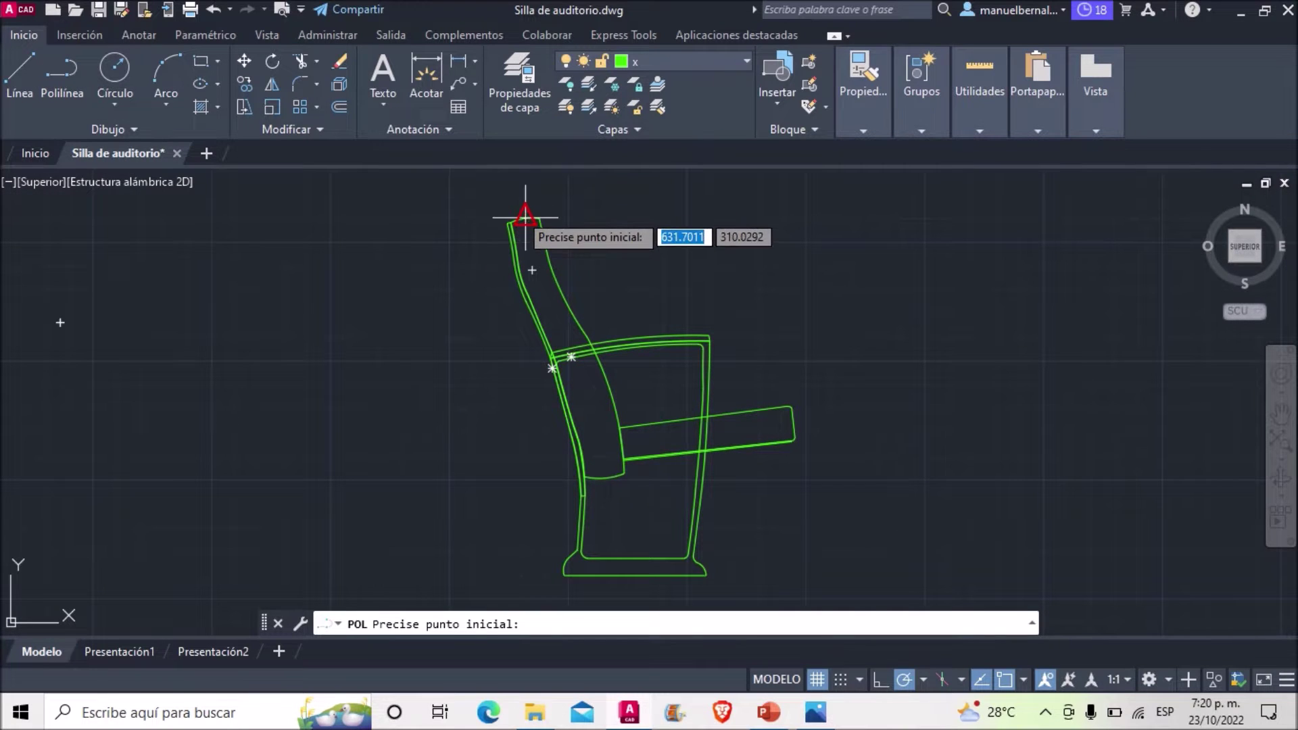
left_click(519, 213)
middle_click_drag(530, 372, 519, 262)
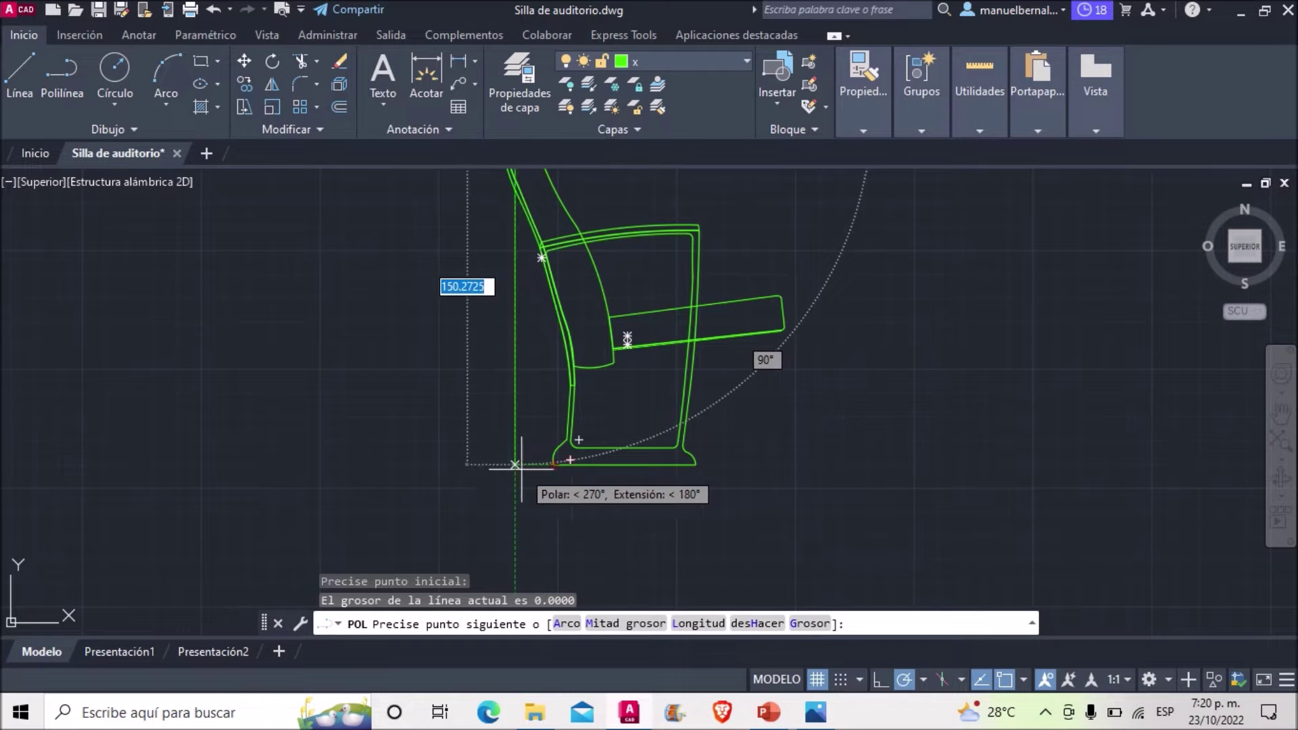
left_click(507, 466)
key("Escape")
Check the vertical line's properties, reading a Longitud of 150.2725.
left_click(517, 376)
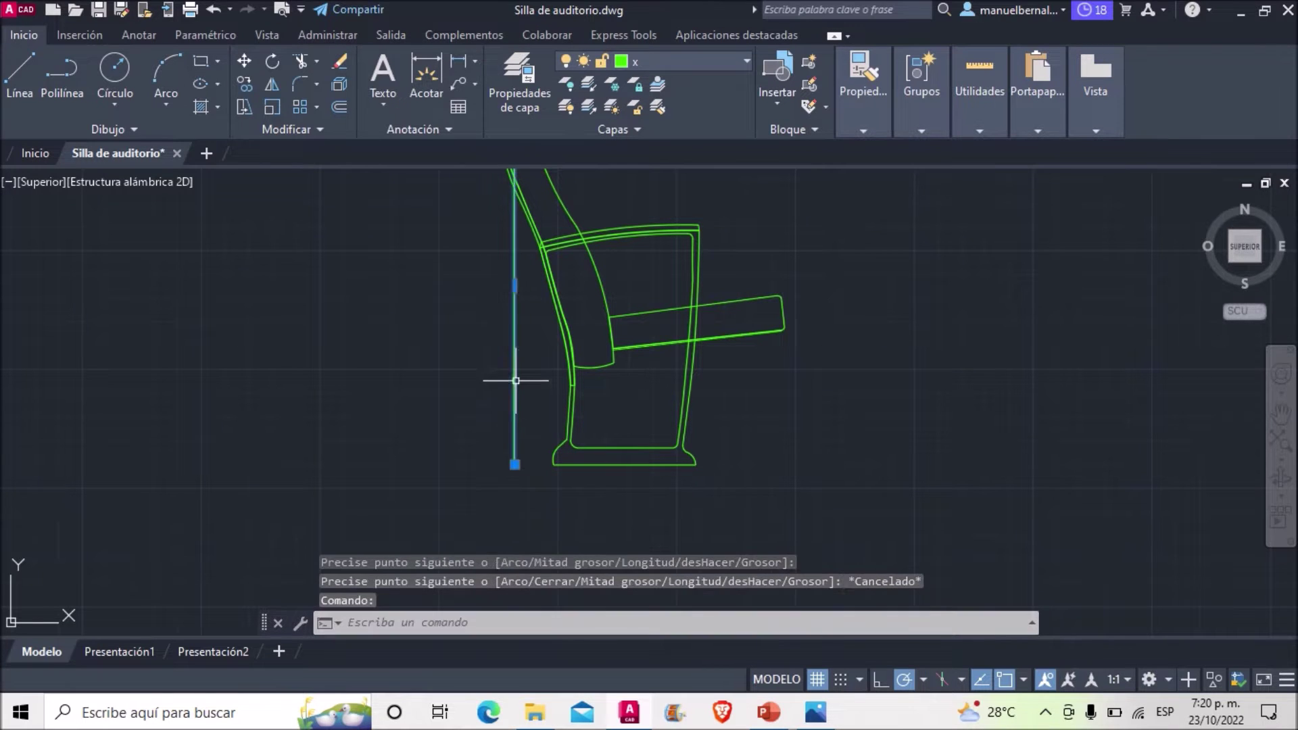
scroll(624, 342, "up", 1)
scroll(548, 389, "up", 2)
type("PRO")
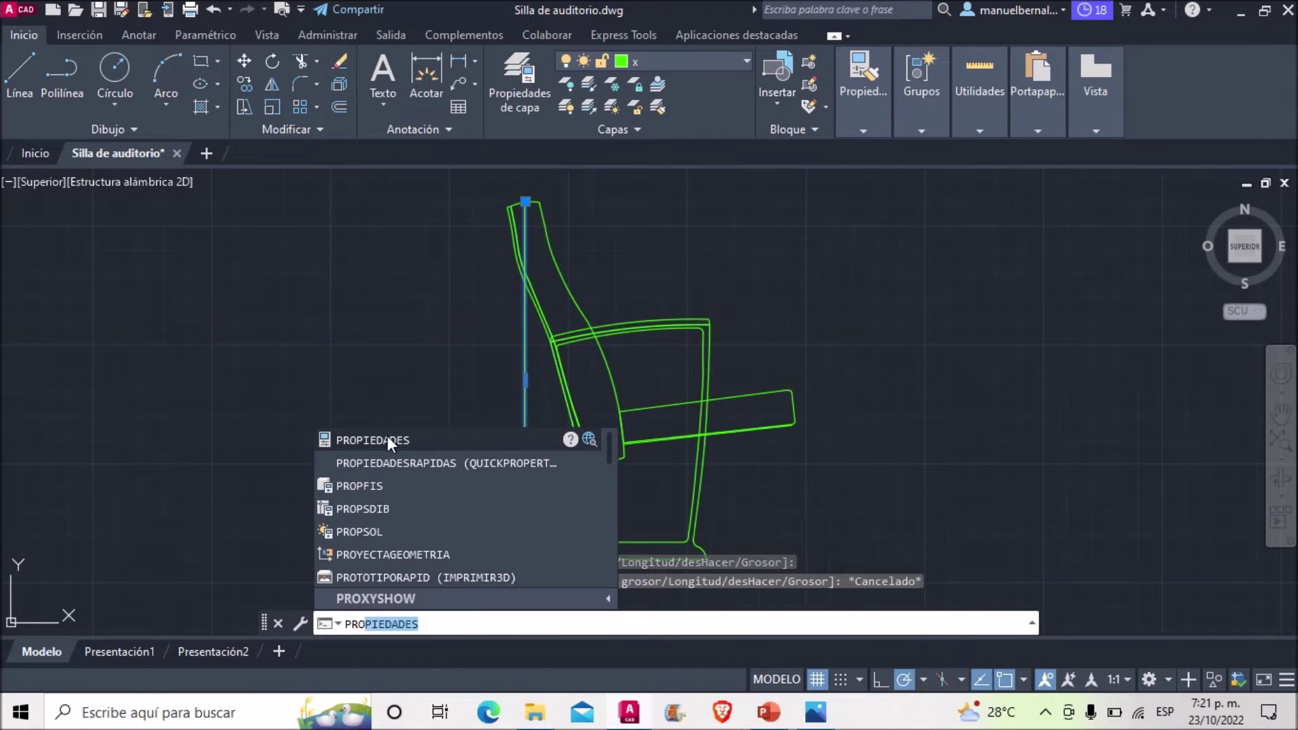
key("Return")
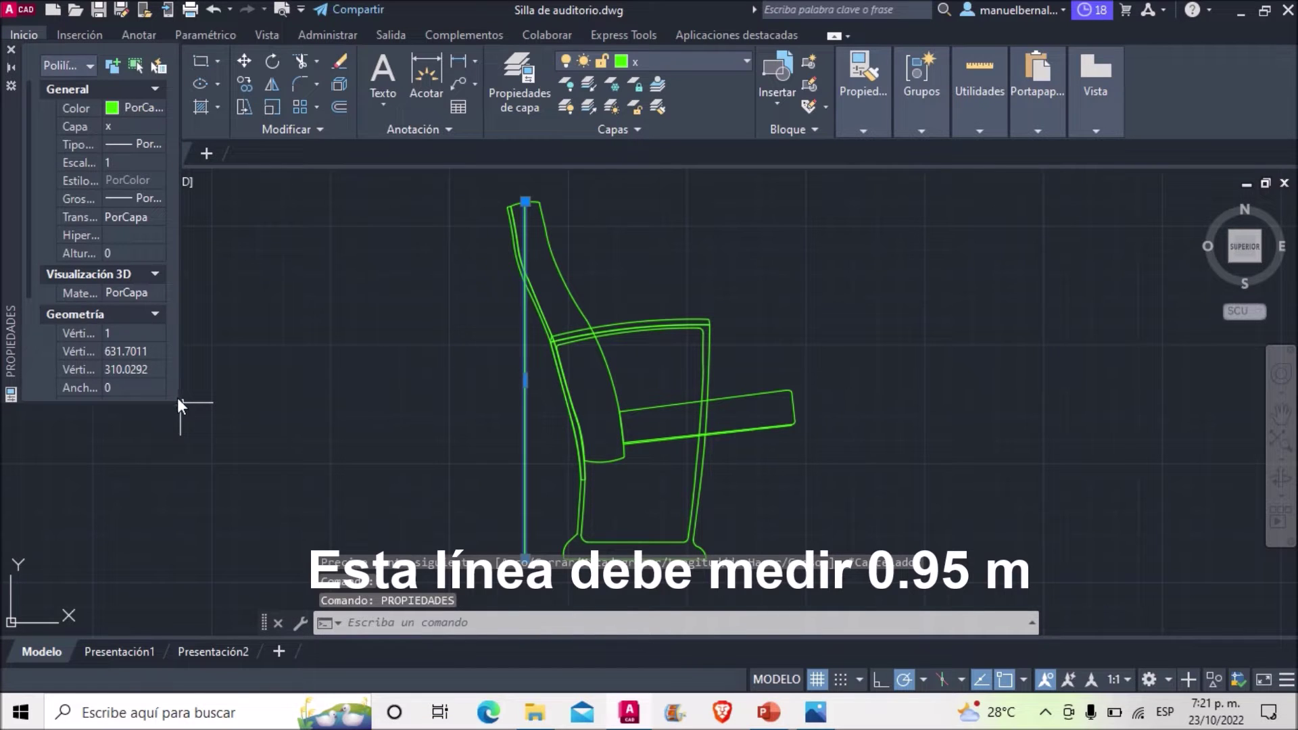
left_click_drag(179, 401, 296, 524)
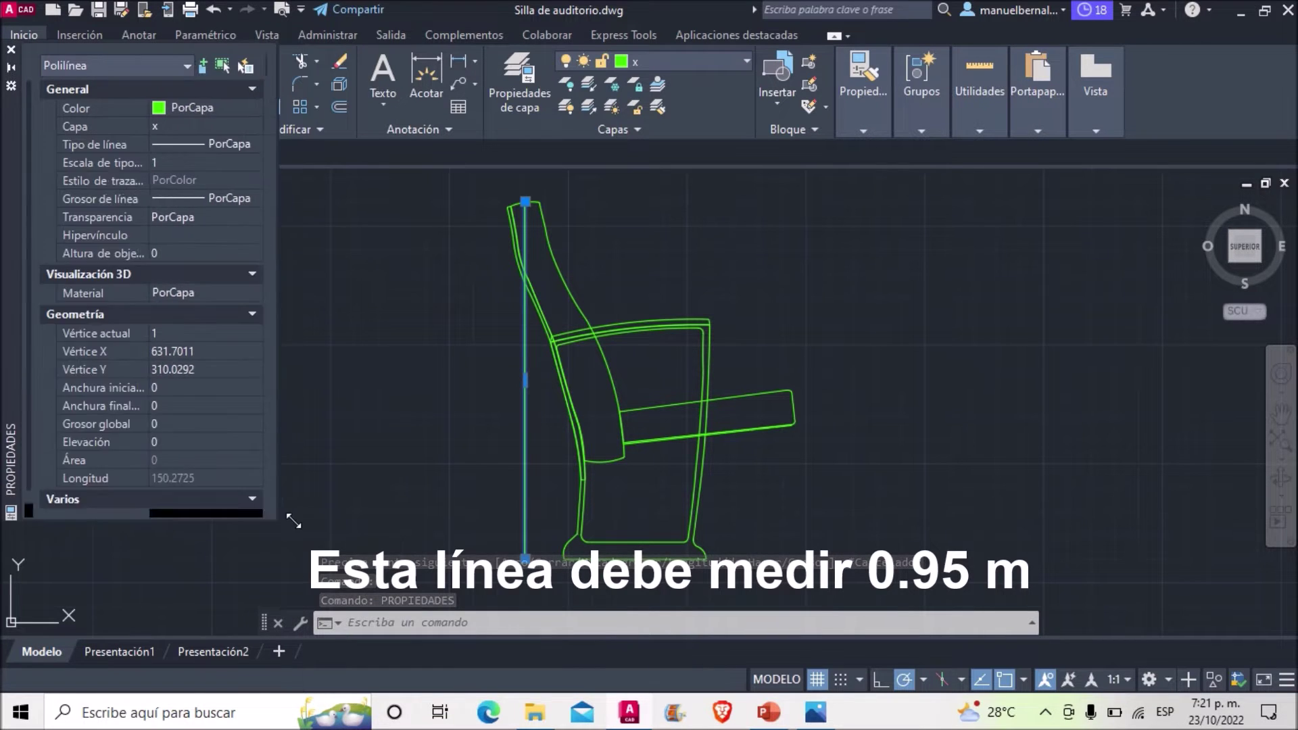
scroll(265, 426, "down", 1)
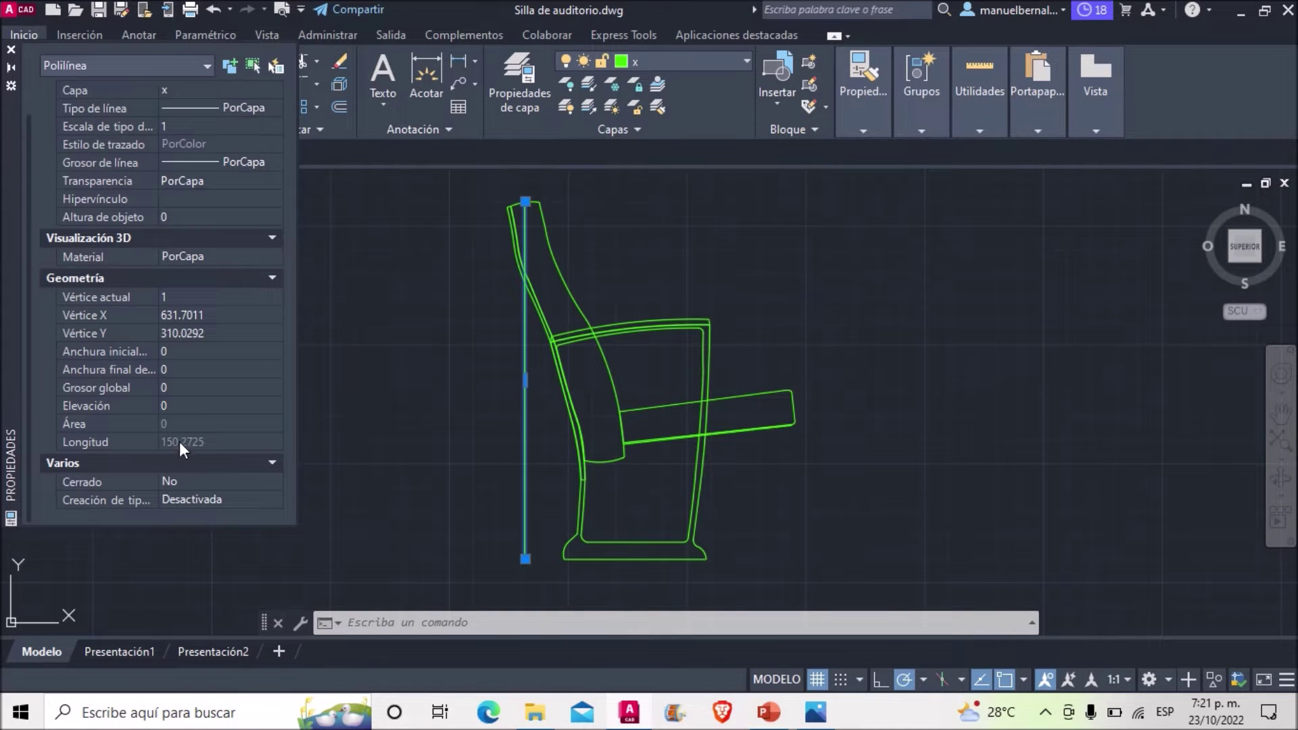
Compare against the reference chair image's 950 mm height, then return to the drawing.
left_click(815, 712)
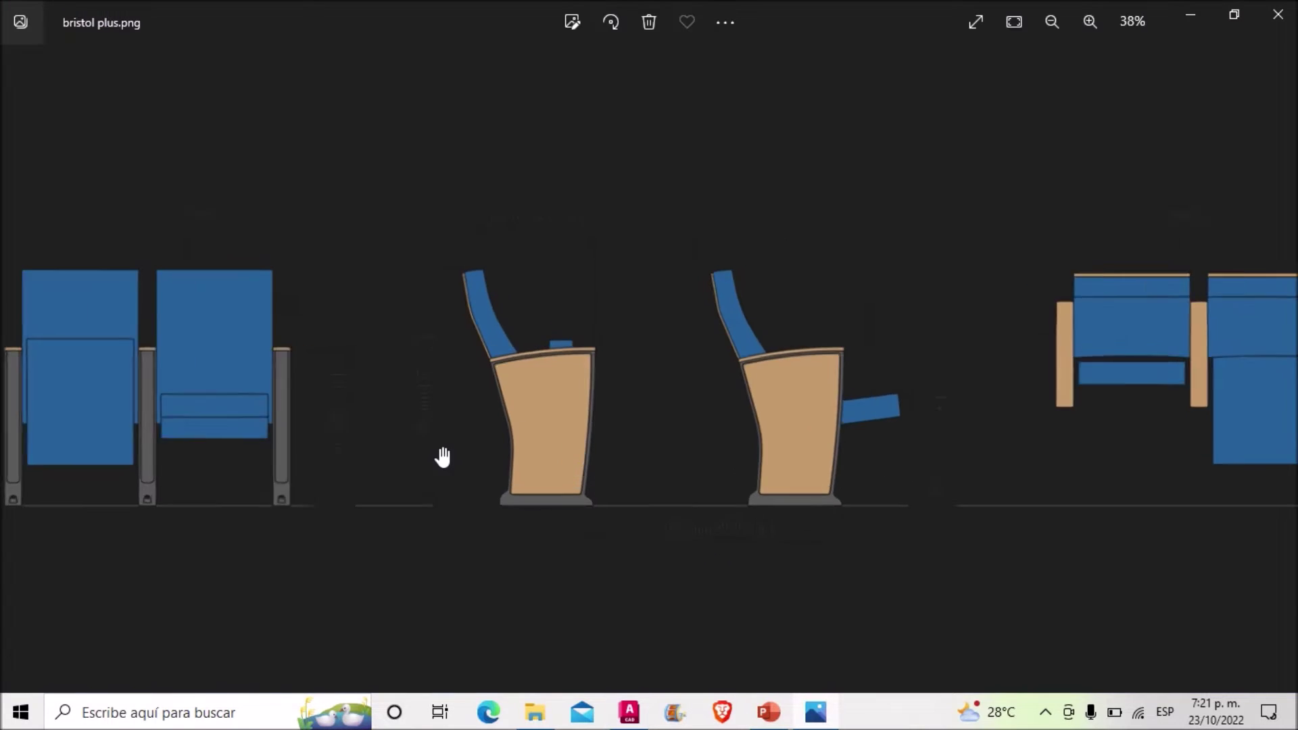
scroll(443, 458, "up", 3)
scroll(430, 455, "up", 3)
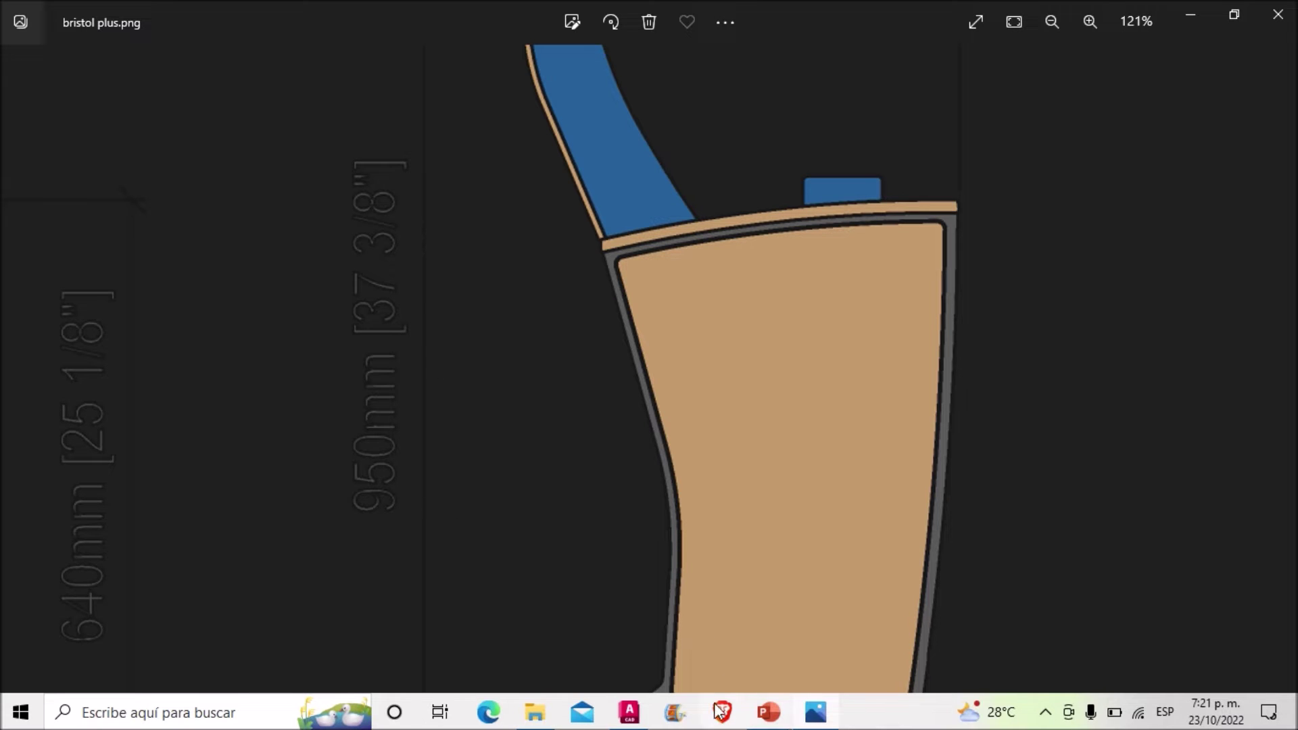
left_click(629, 711)
scroll(660, 473, "down", 2)
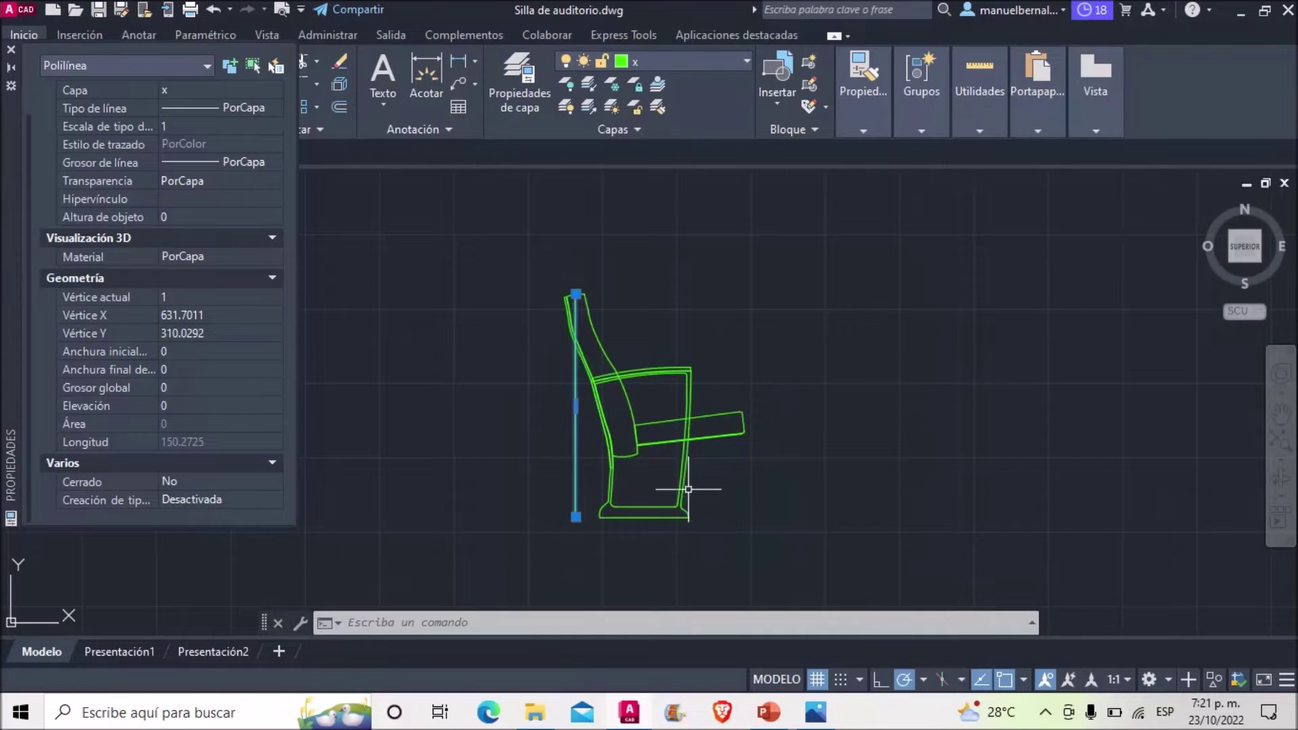
Close the Properties panel and select the whole chair profile.
scroll(695, 515, "up", 2)
key("Escape")
scroll(748, 527, "down", 3)
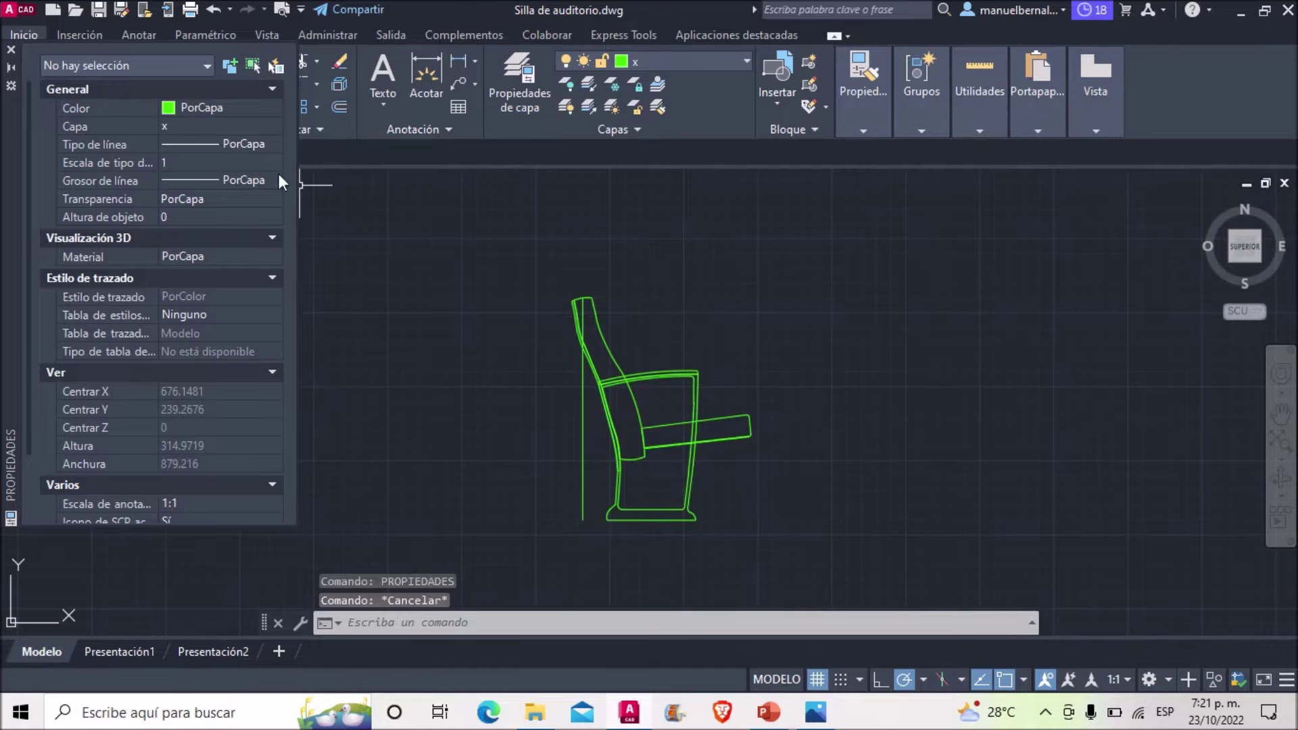
left_click(11, 49)
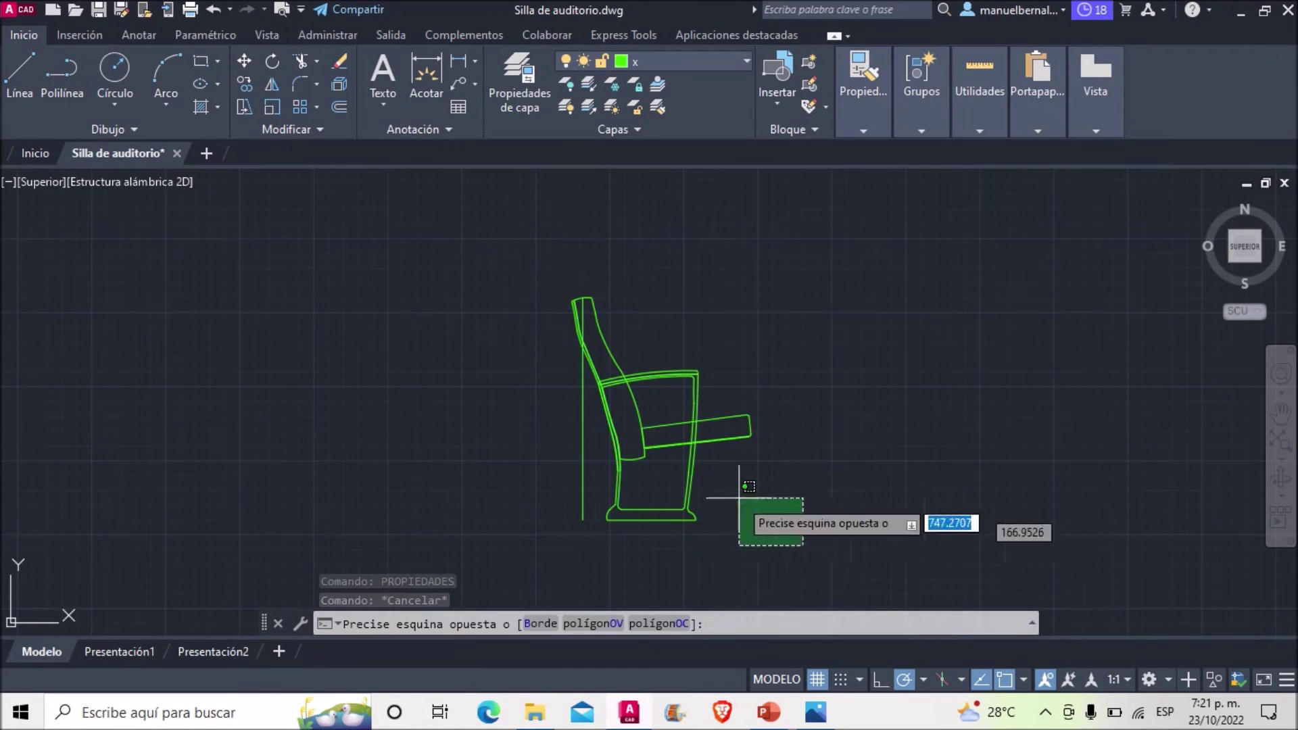
left_click(519, 250)
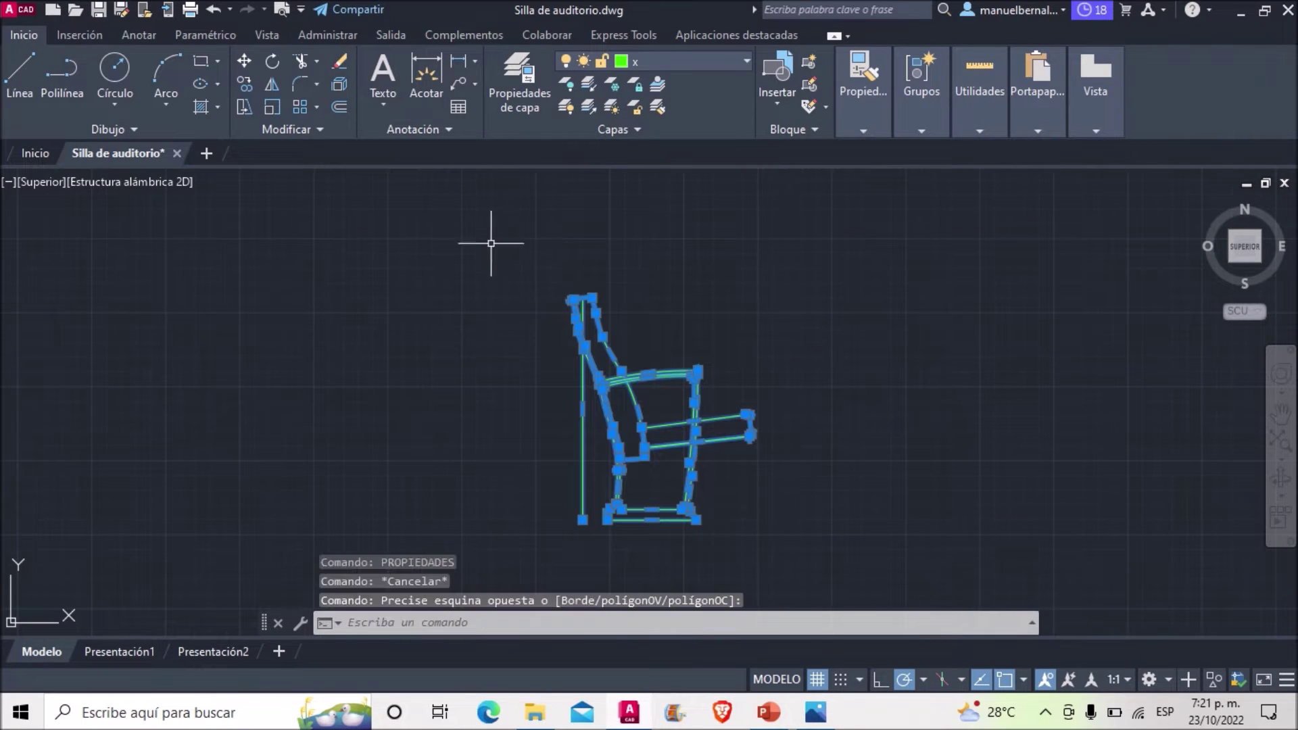
Scale the chair by reference so the vertical line measures 0.95.
left_click(271, 107)
scroll(534, 551, "up", 2)
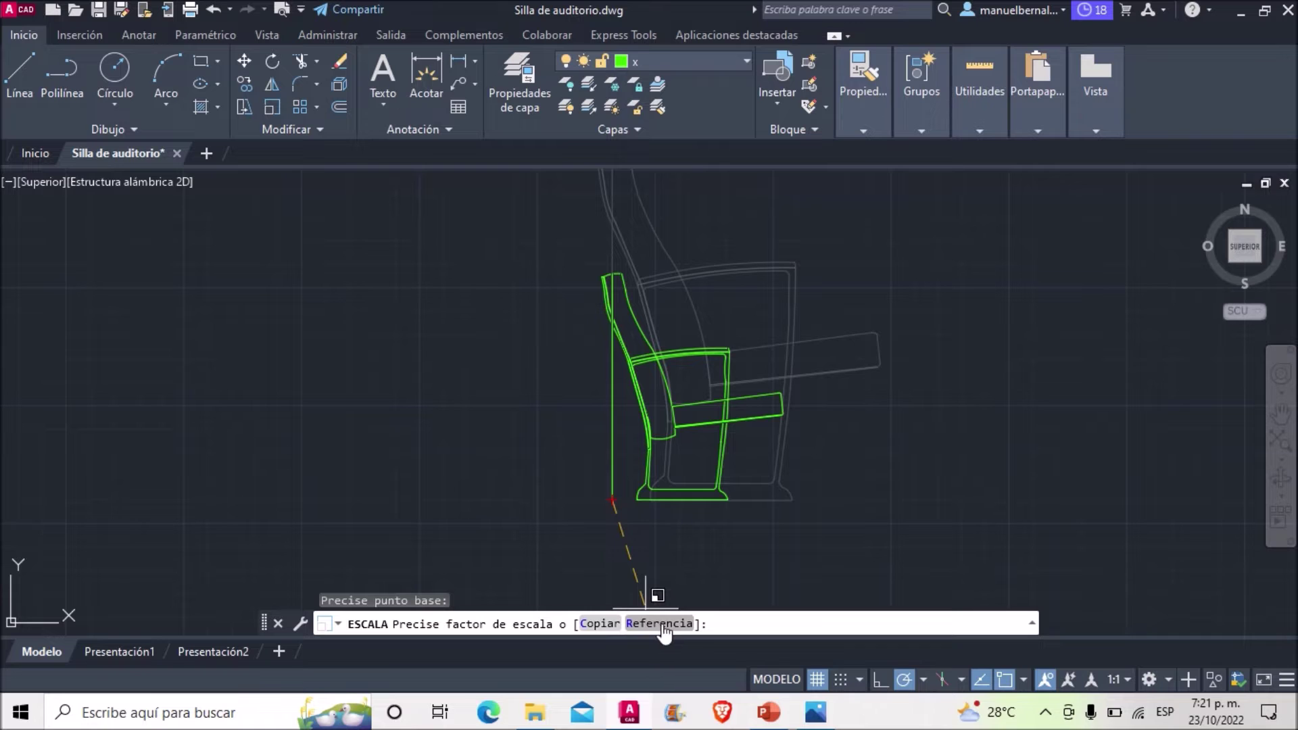
left_click(654, 625)
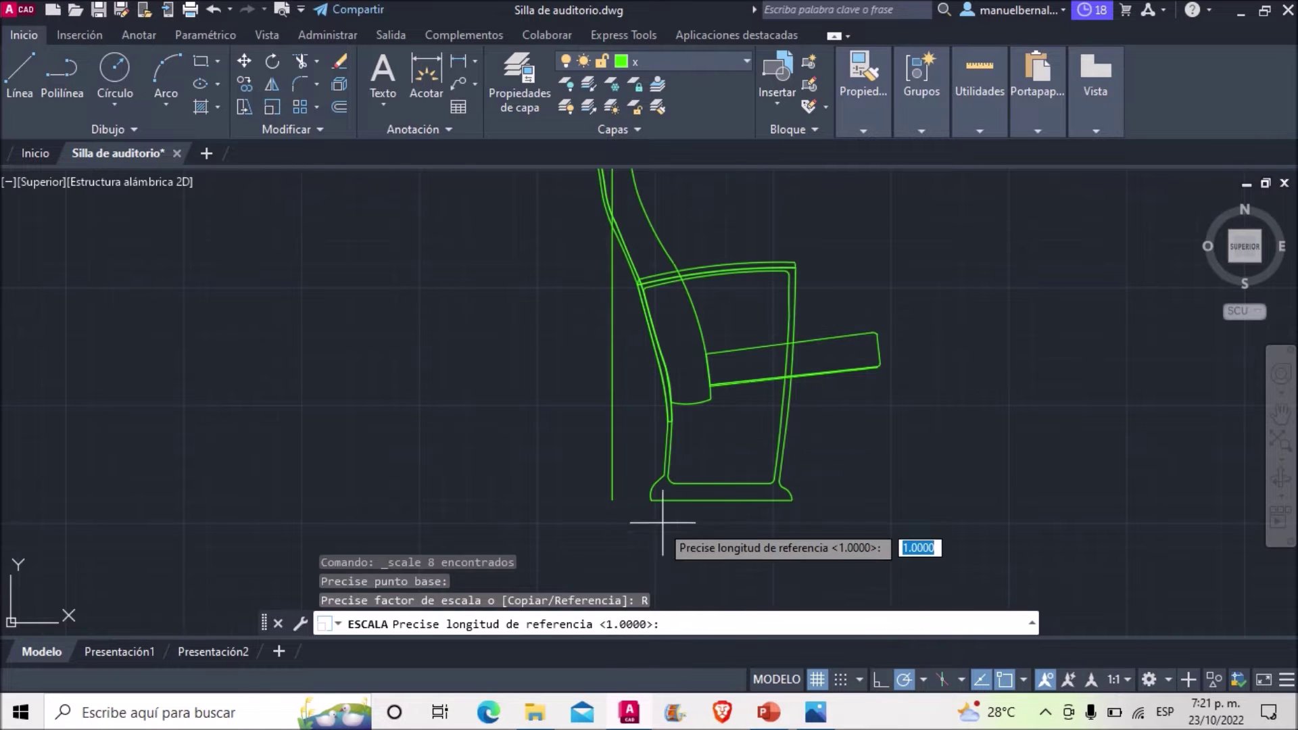
left_click(612, 501)
middle_click_drag(681, 380, 683, 411)
scroll(683, 411, "up", 3)
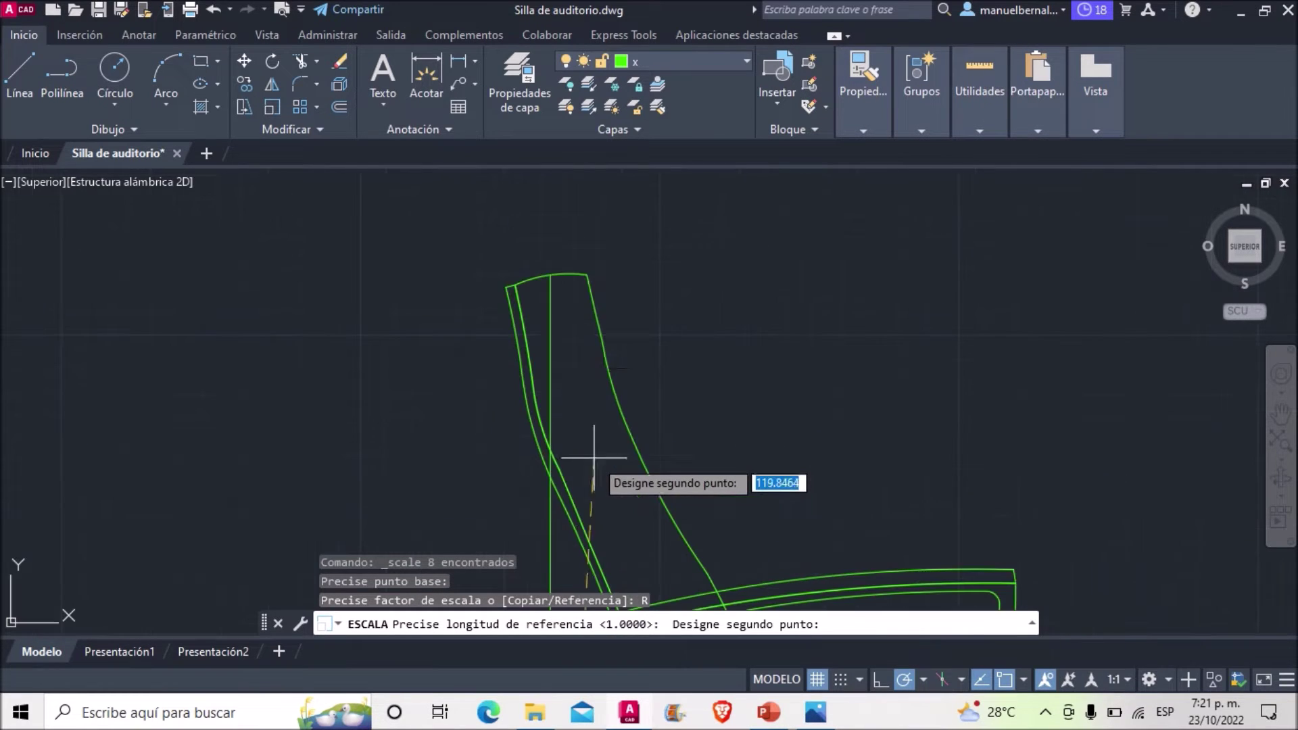
left_click(550, 274)
scroll(562, 265, "down", 4)
type("0.9")
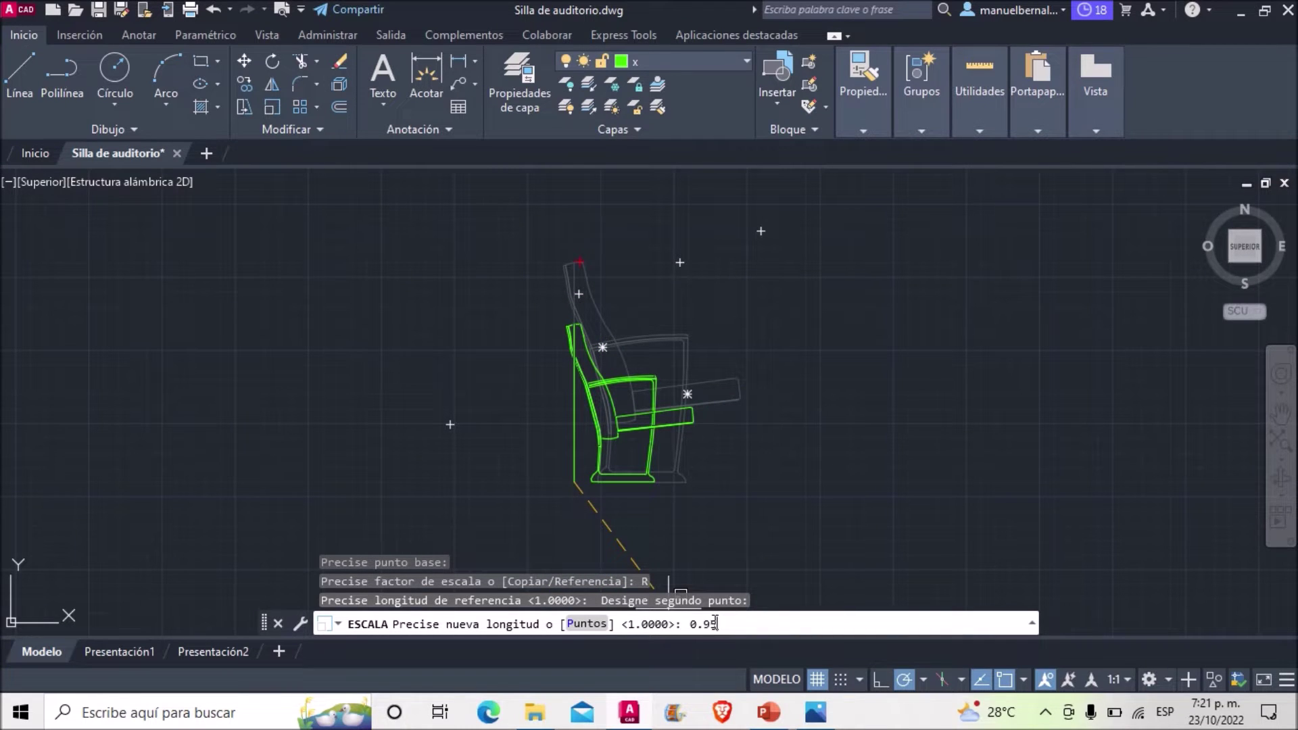
key("Return")
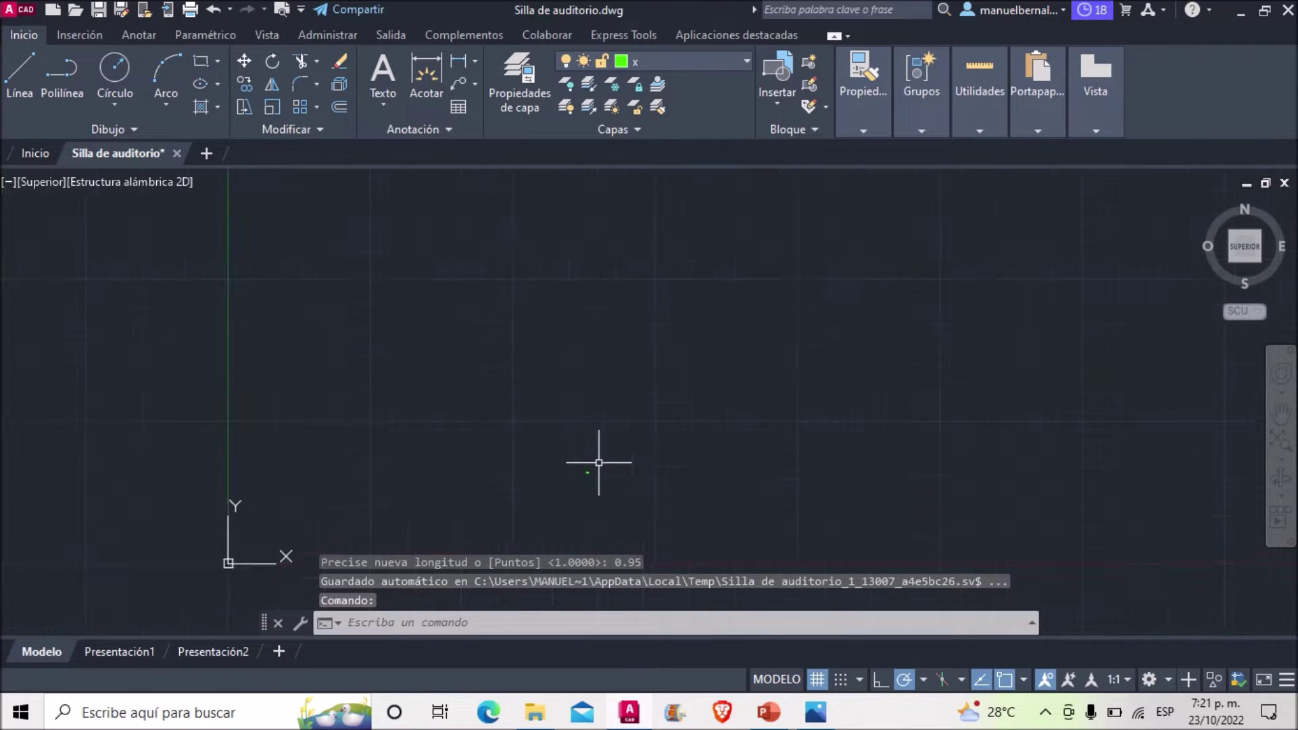
Check the vertical reference line's length in Properties, then delete it.
scroll(506, 329, "up", 6)
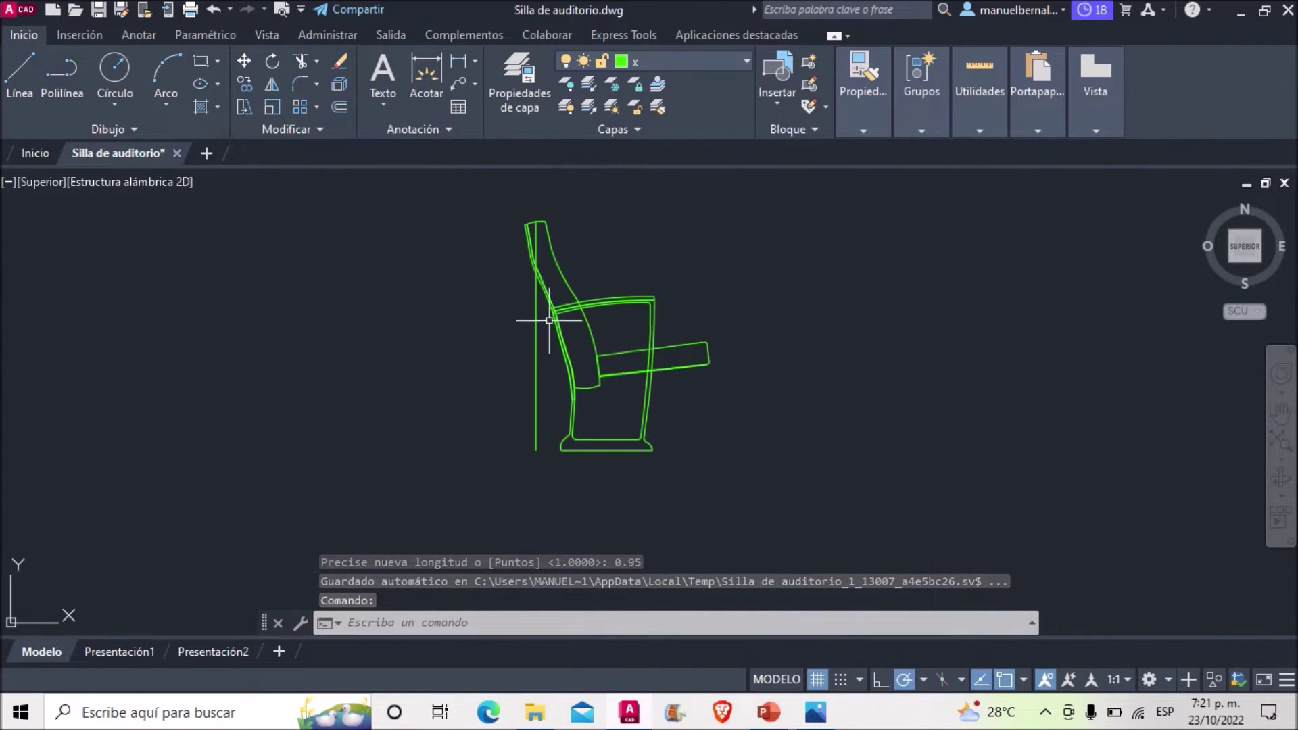
left_click(553, 381)
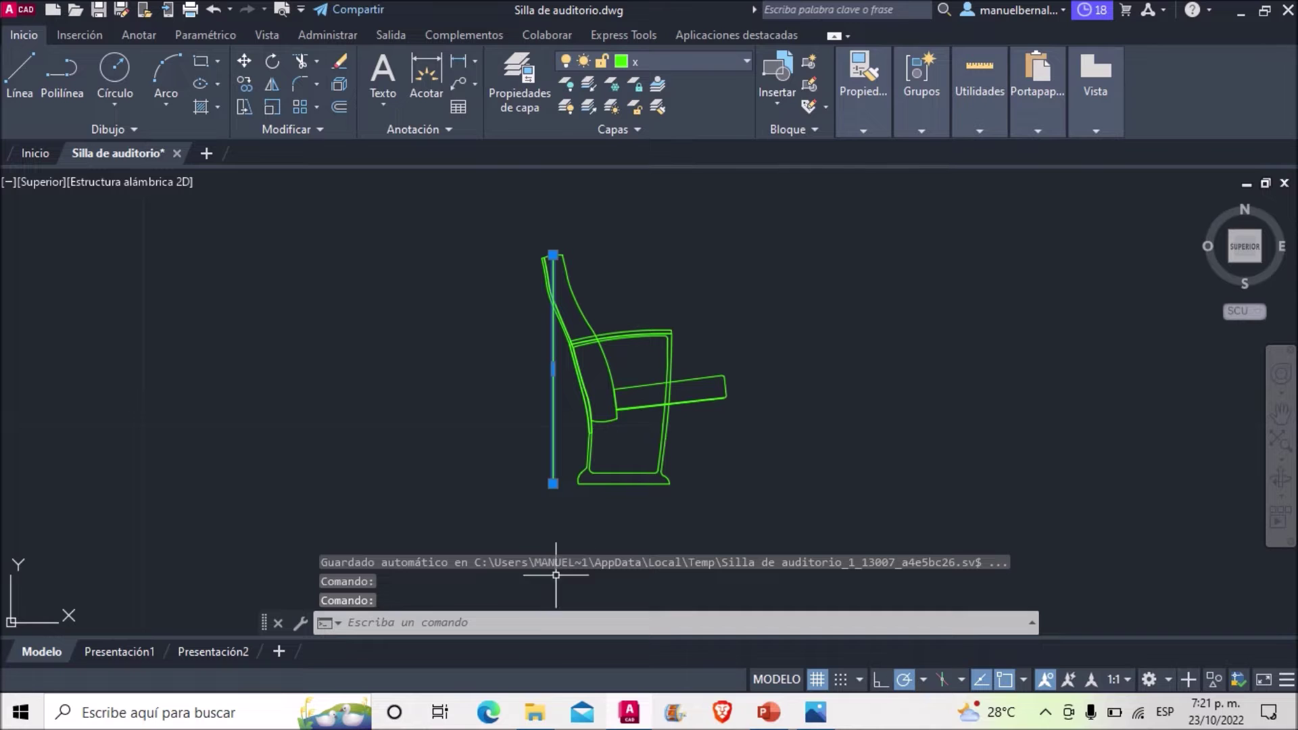
type("pro")
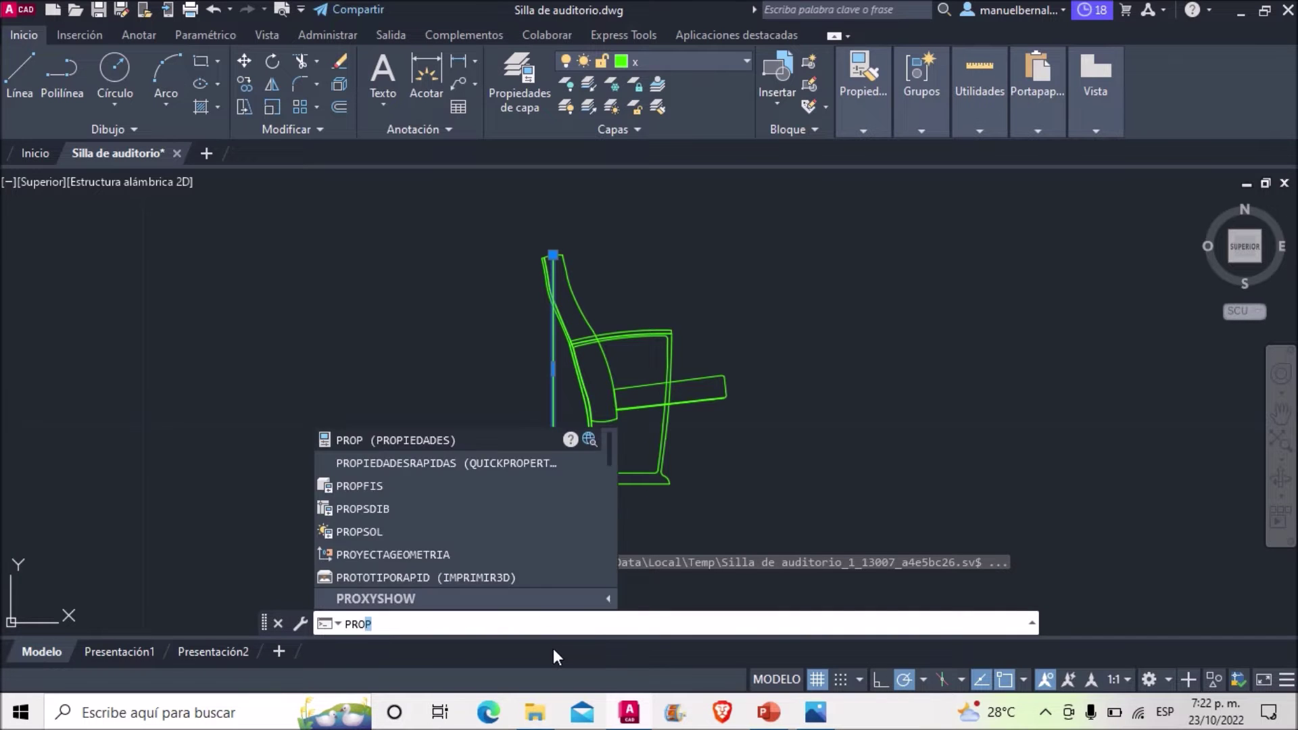
left_click(416, 448)
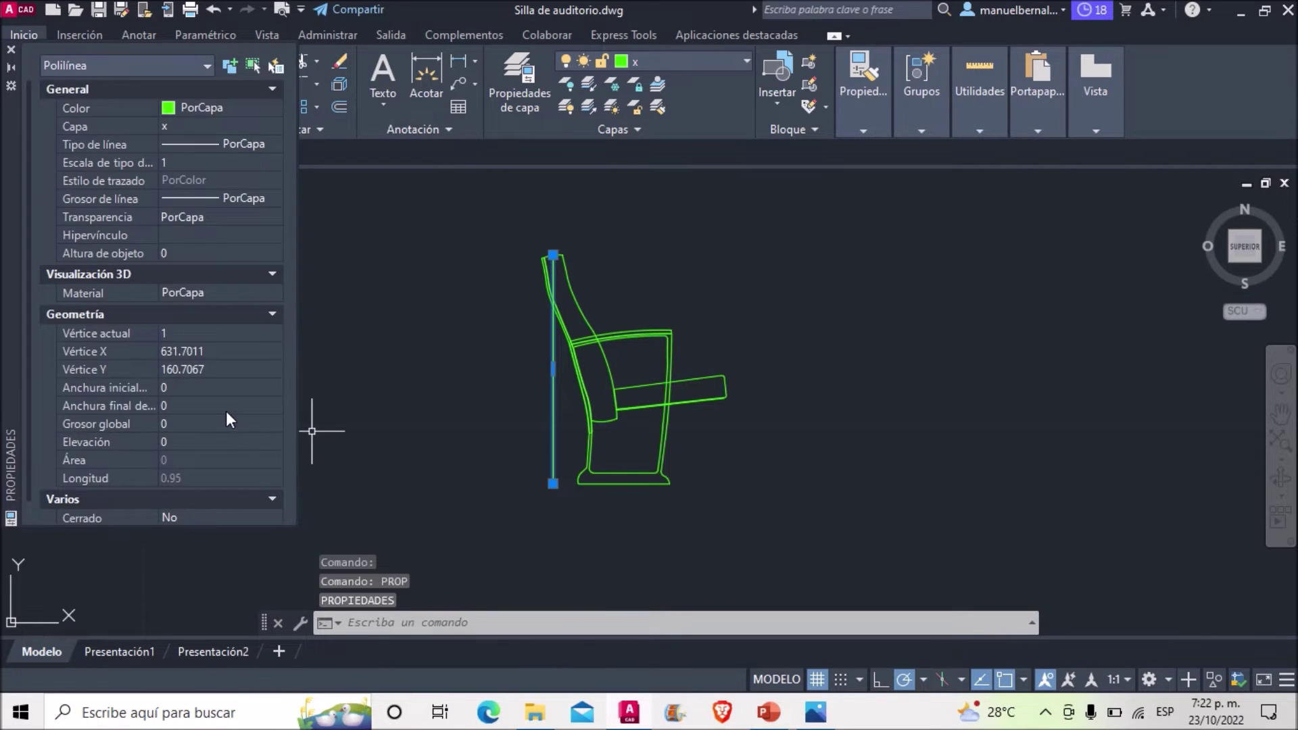
left_click(12, 51)
key("Delete")
Move the scaled chair from its bottom corner to the drawing origin.
scroll(595, 304, "down", 2)
left_click(760, 434)
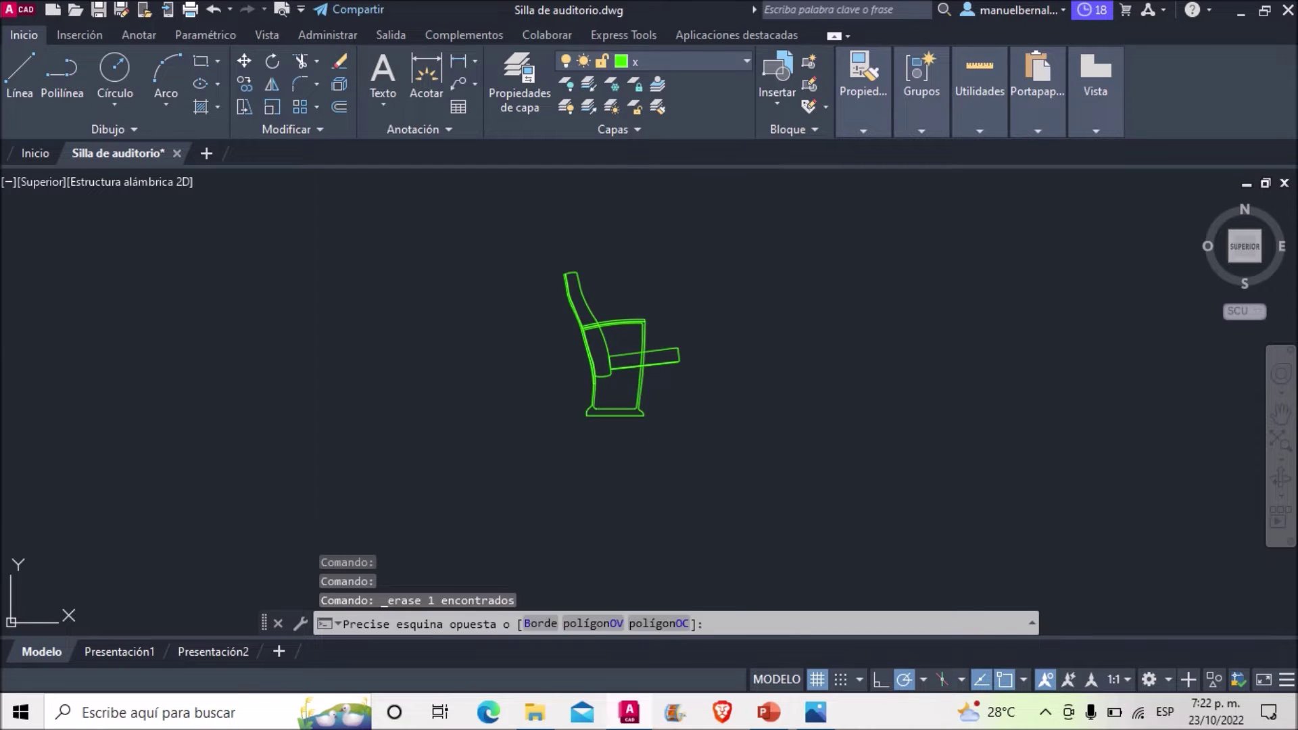
left_click(498, 242)
type("d")
key("Return")
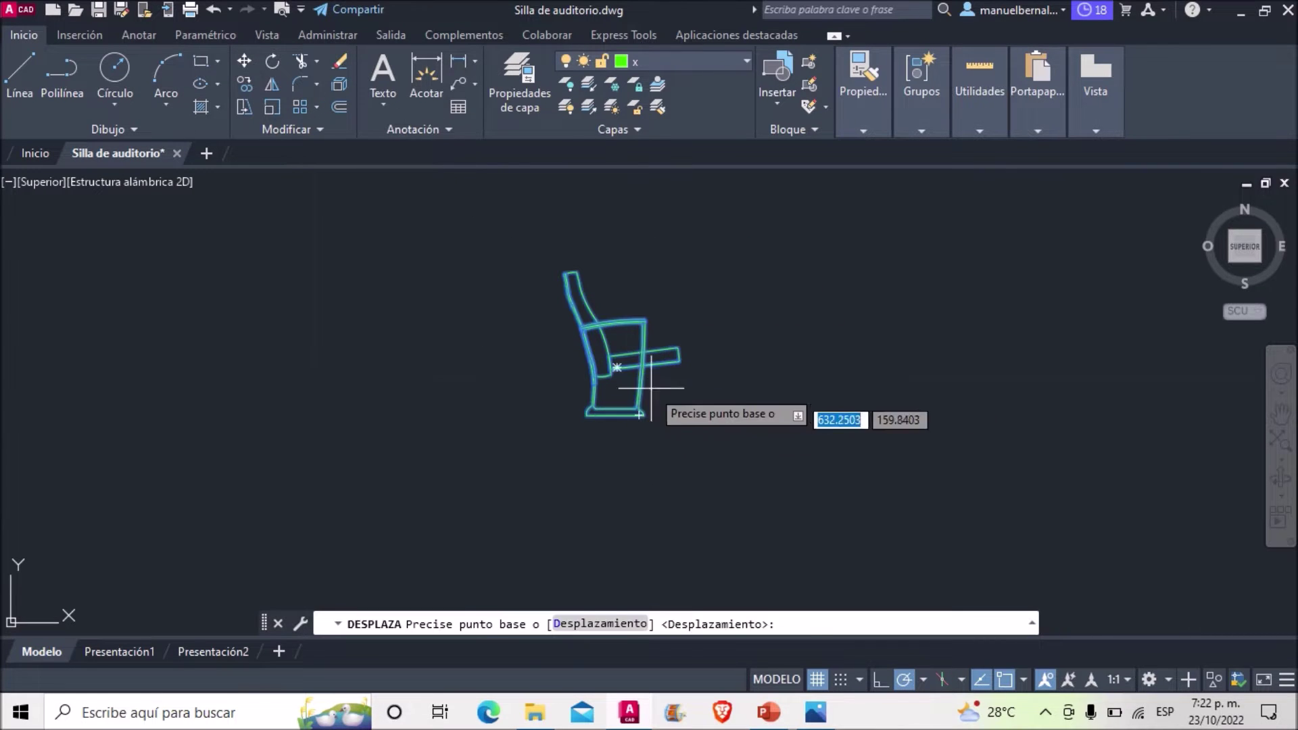
left_click(642, 389)
scroll(504, 455, "down", 5)
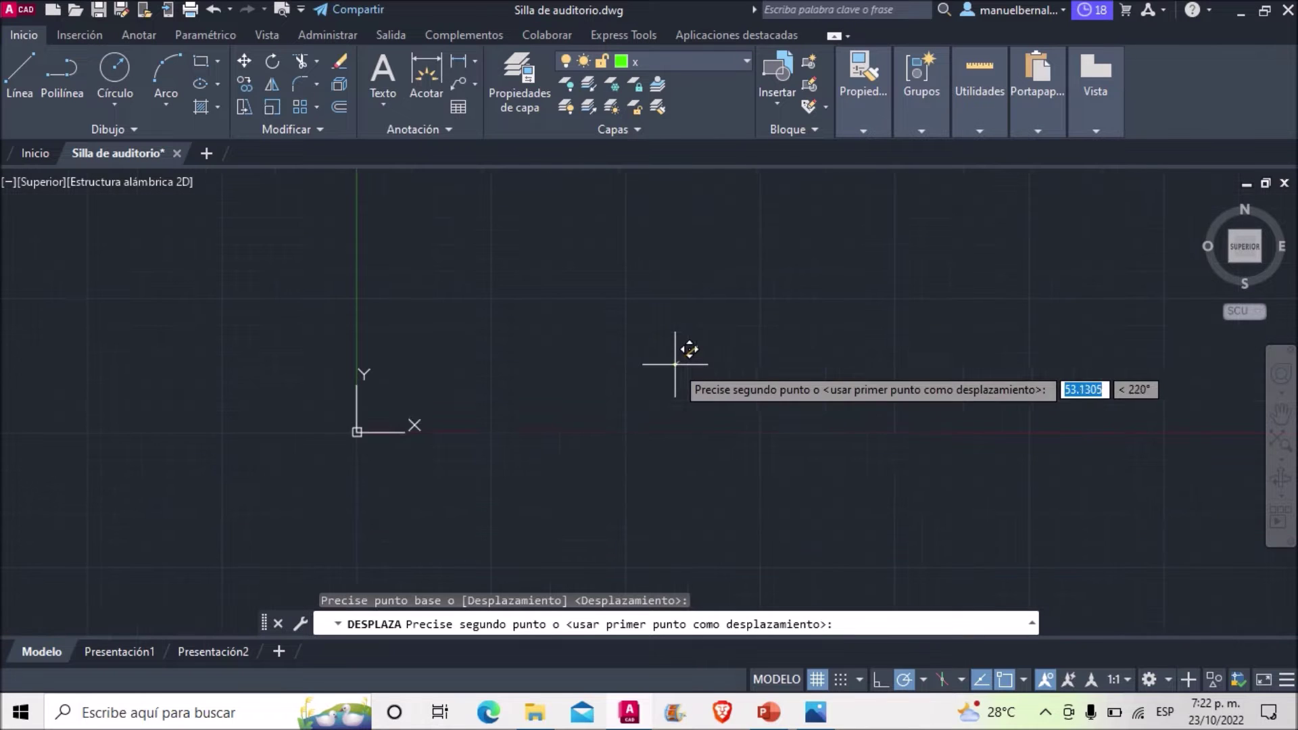
scroll(365, 459, "up", 3)
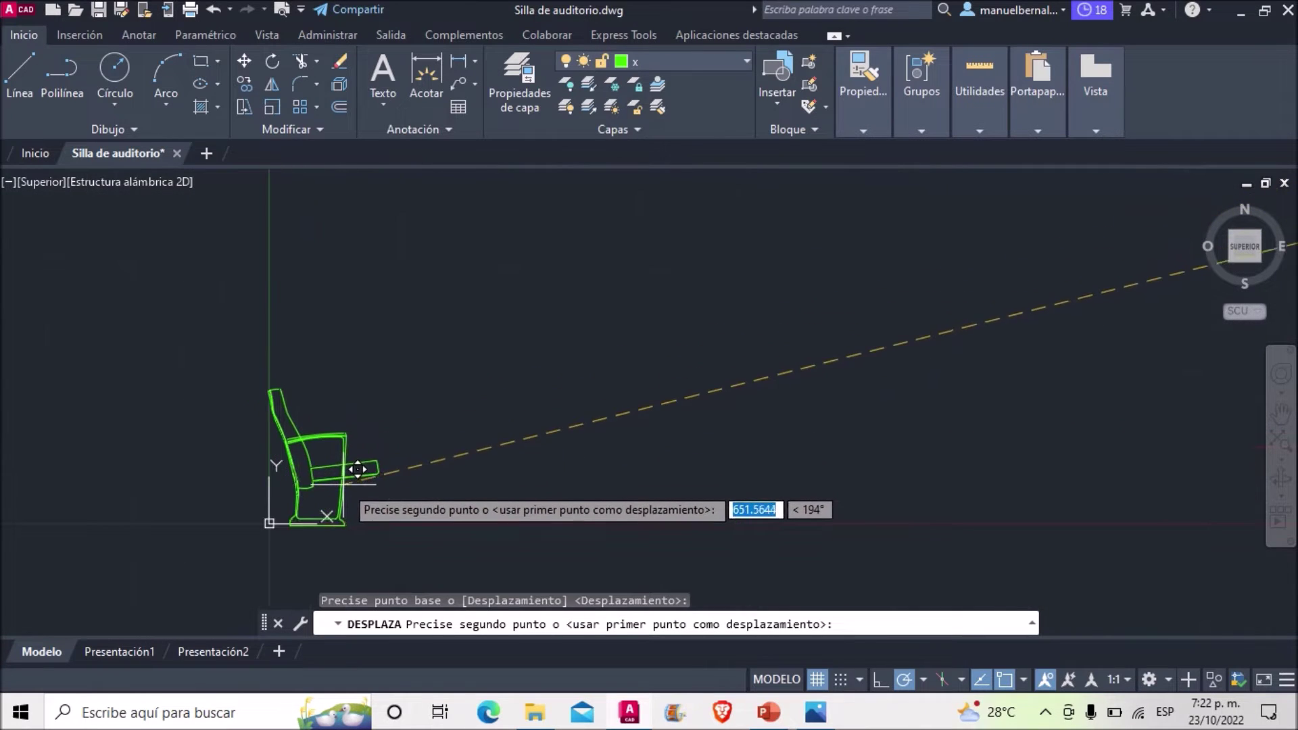
left_click(371, 459)
mouse_move(406, 449)
middle_mouse_down()
mouse_move(863, 362)
mouse_move(772, 357)
middle_mouse_up()
scroll(855, 362, "up", 4)
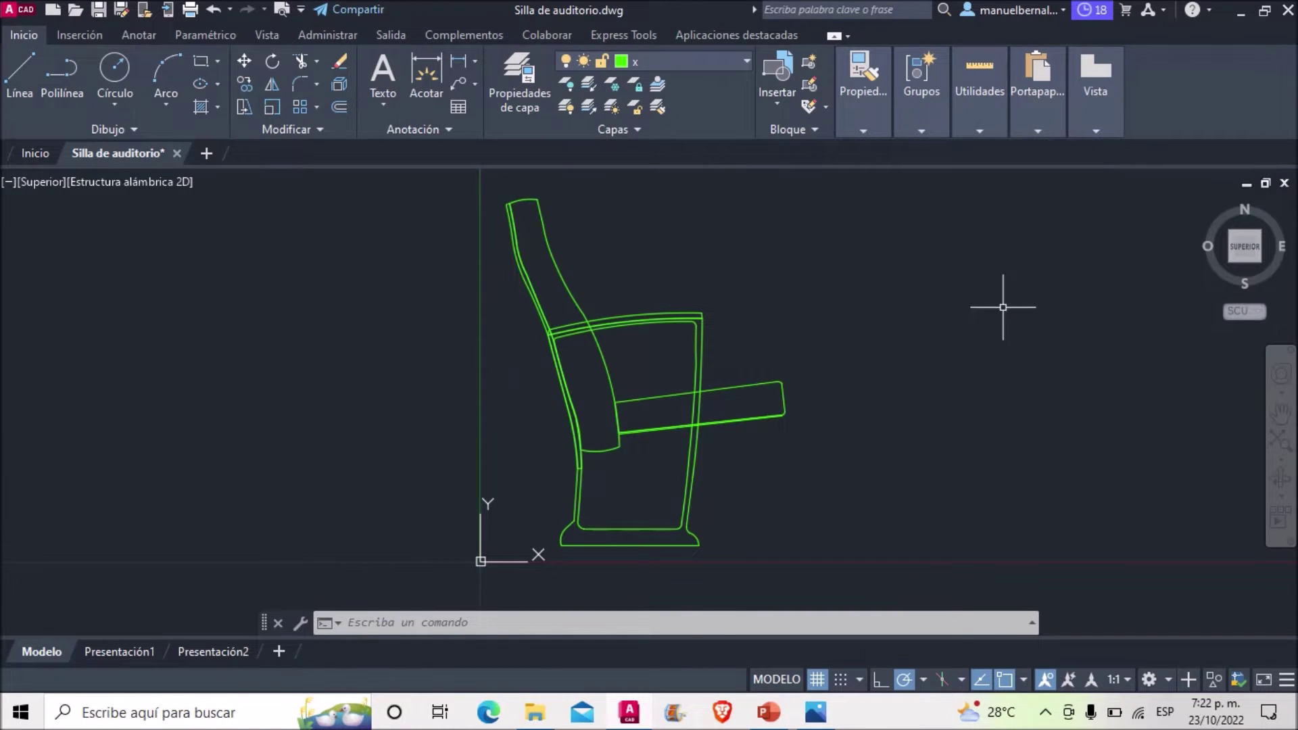
Add the workspace switcher to the Quick Access Toolbar and switch to Modelado 3D.
left_click(300, 10)
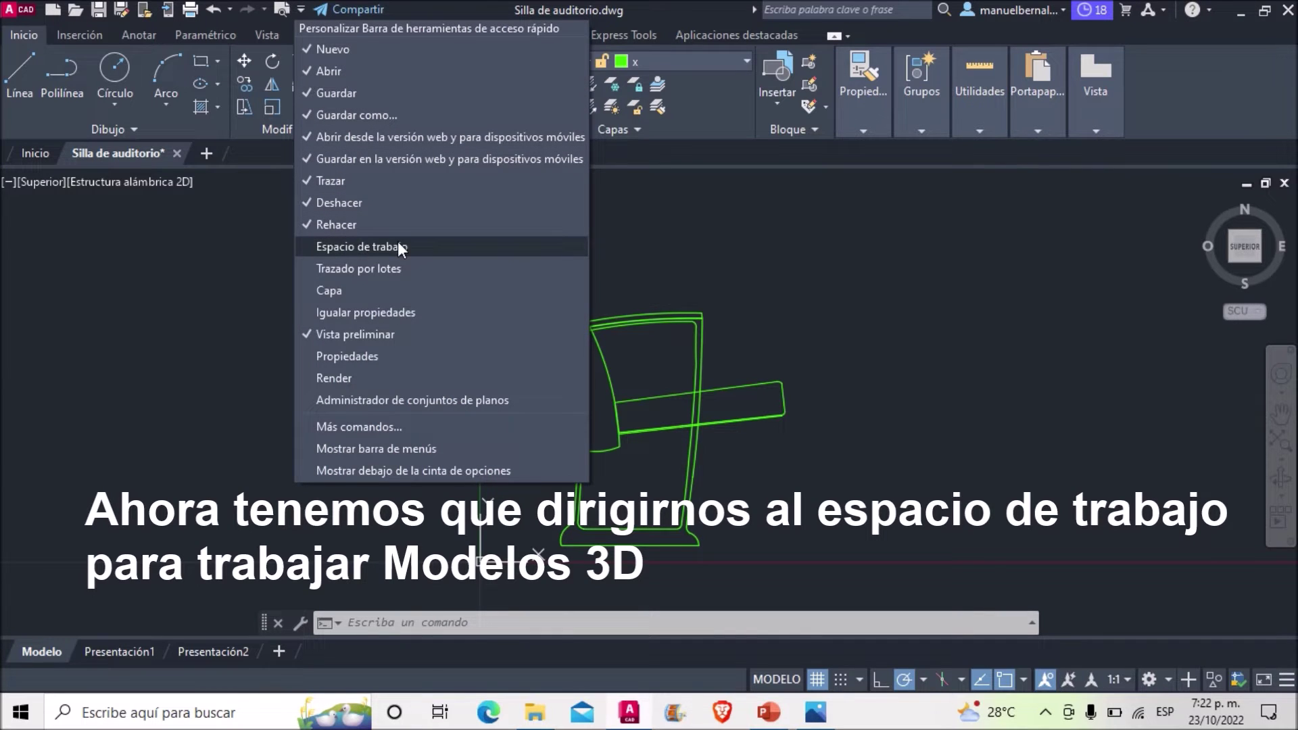
left_click(365, 246)
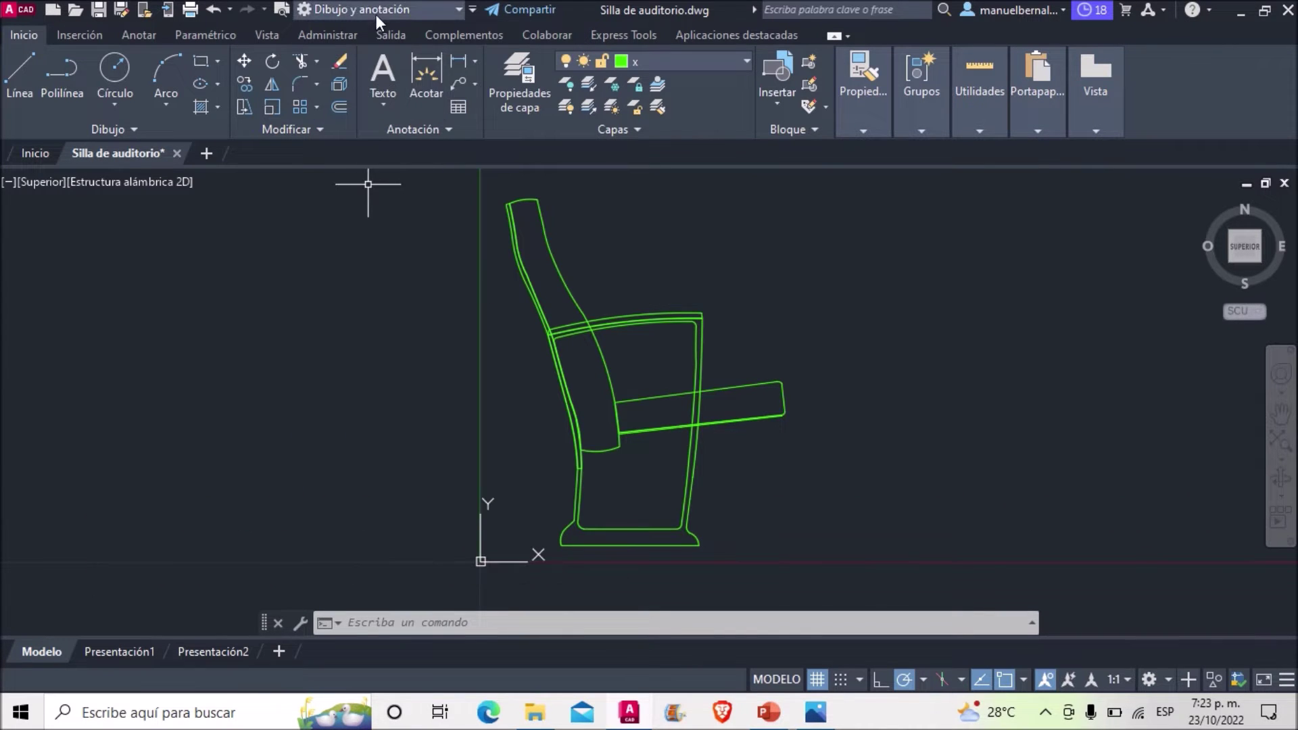
left_click(401, 11)
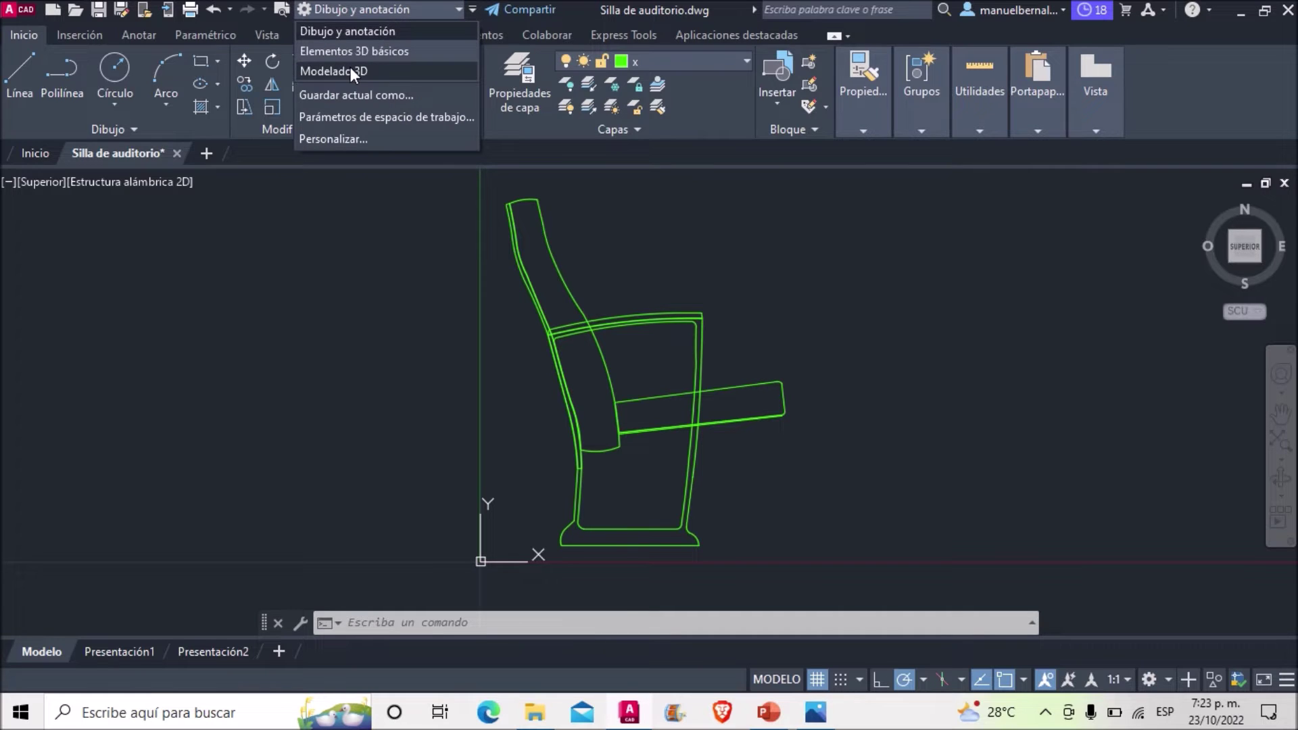
left_click(350, 70)
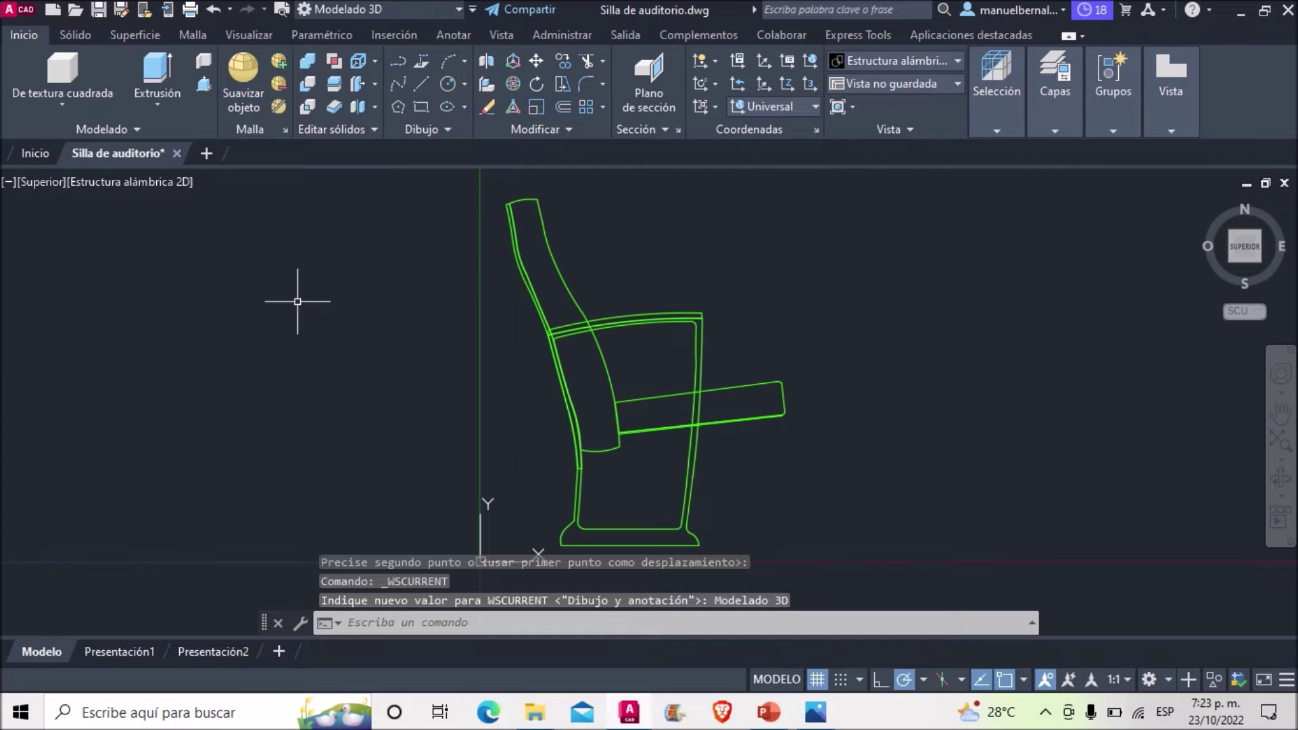
scroll(245, 307, "down", 2)
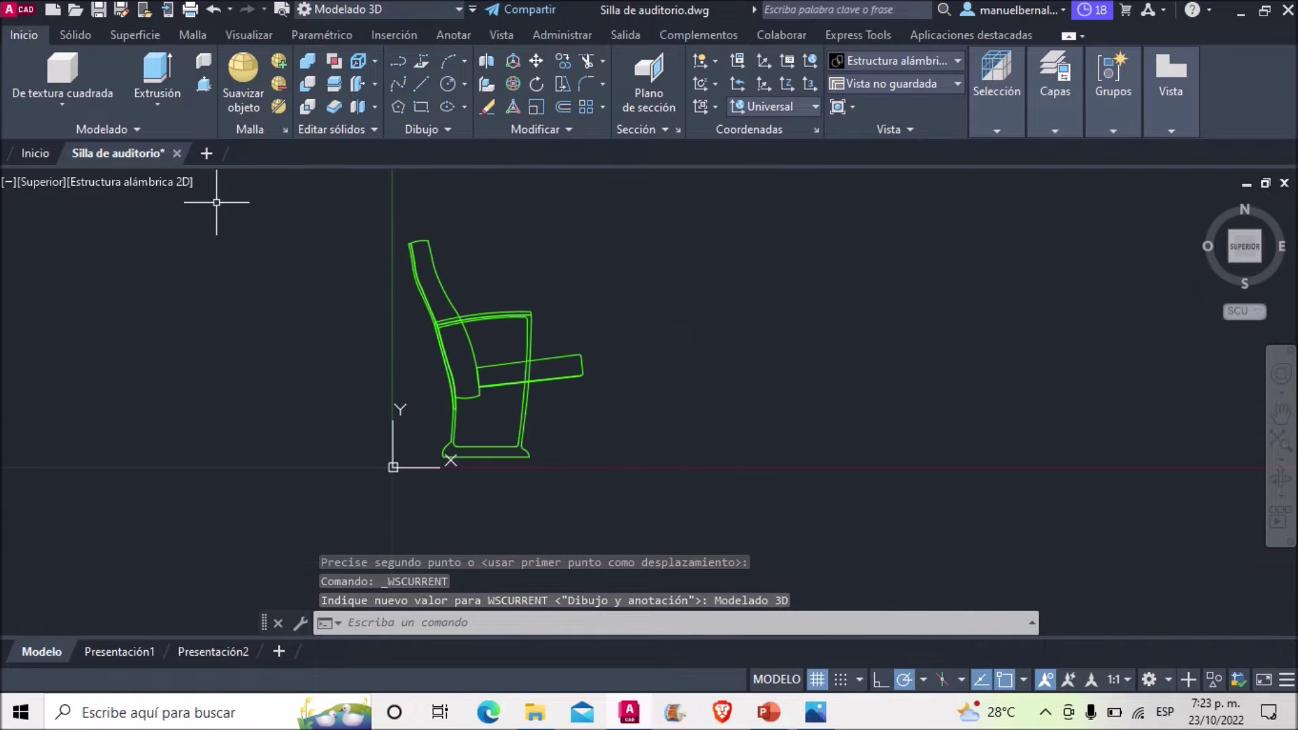
scroll(473, 358, "down", 2)
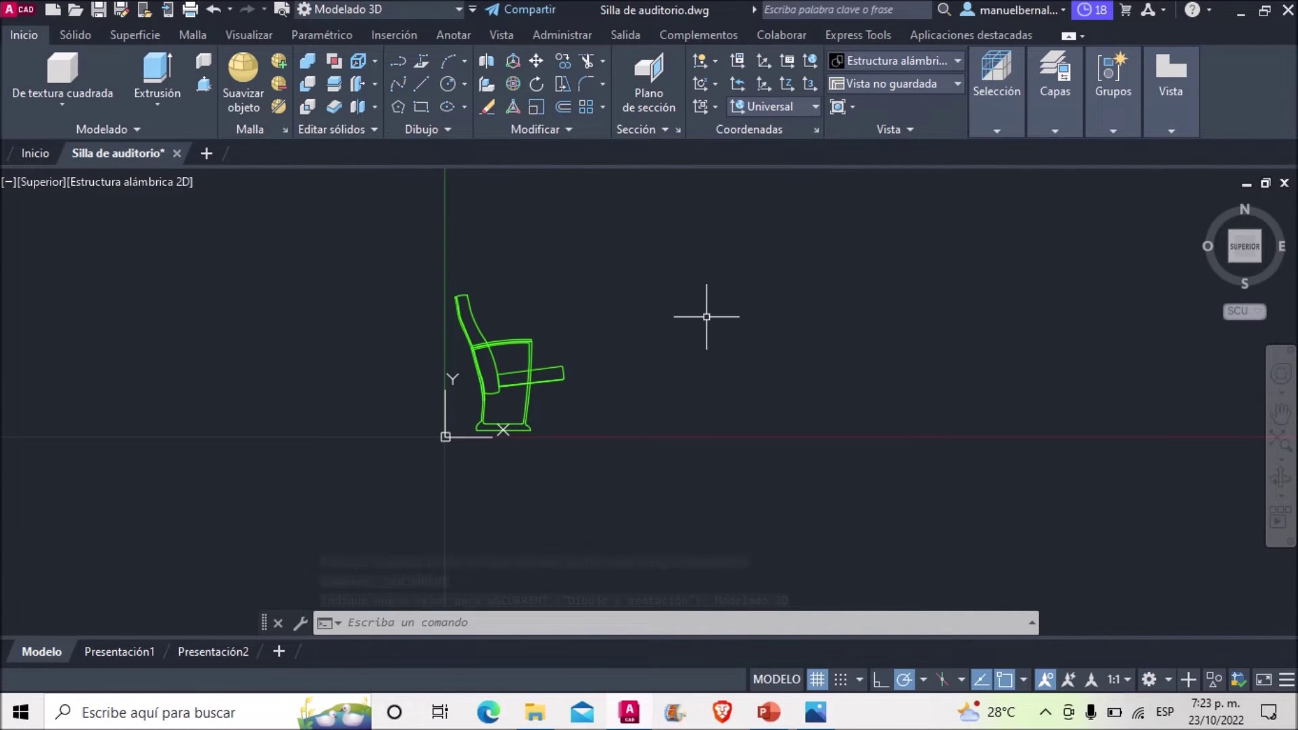
Orbit the view to an oblique 3D angle of the chair profile.
left_click(1282, 478)
mouse_move(704, 345)
left_mouse_down()
mouse_move(629, 265)
mouse_move(628, 233)
left_mouse_up()
scroll(687, 392, "up", 2)
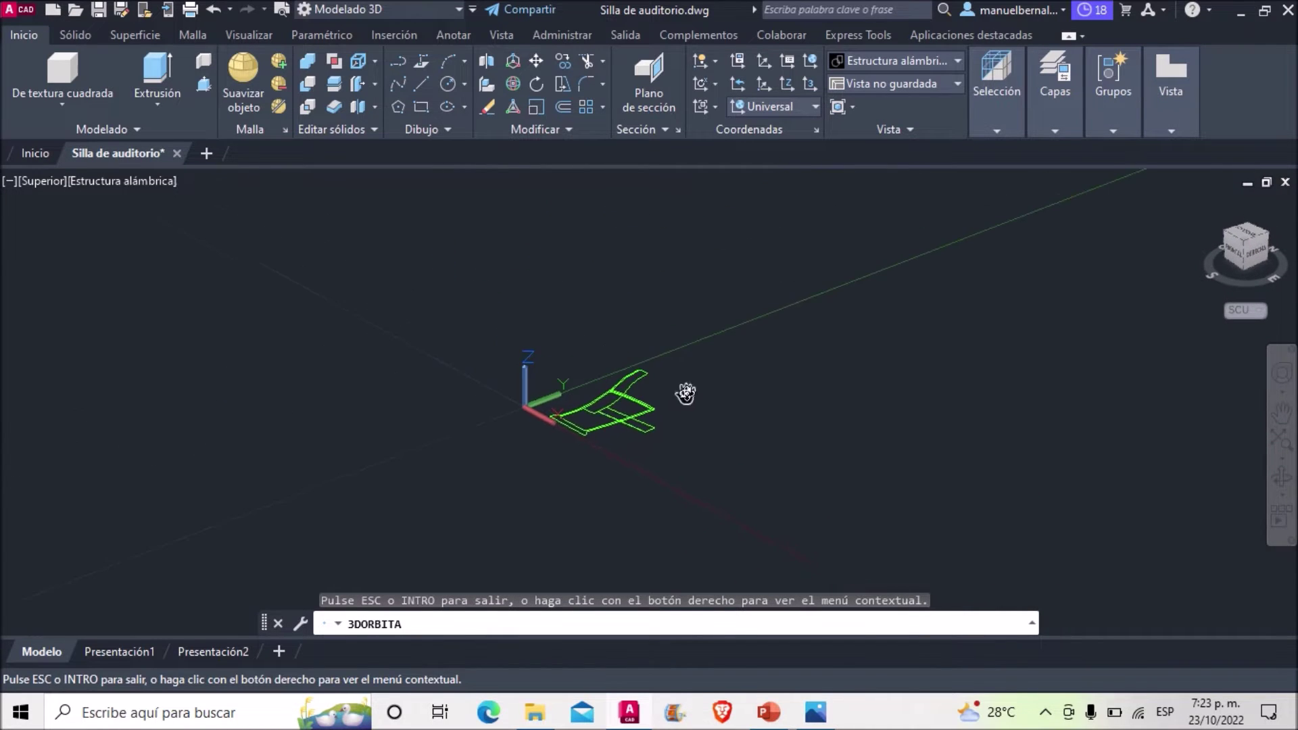
scroll(617, 409, "up", 1)
scroll(617, 408, "up", 2)
scroll(620, 405, "up", 1)
key("Escape")
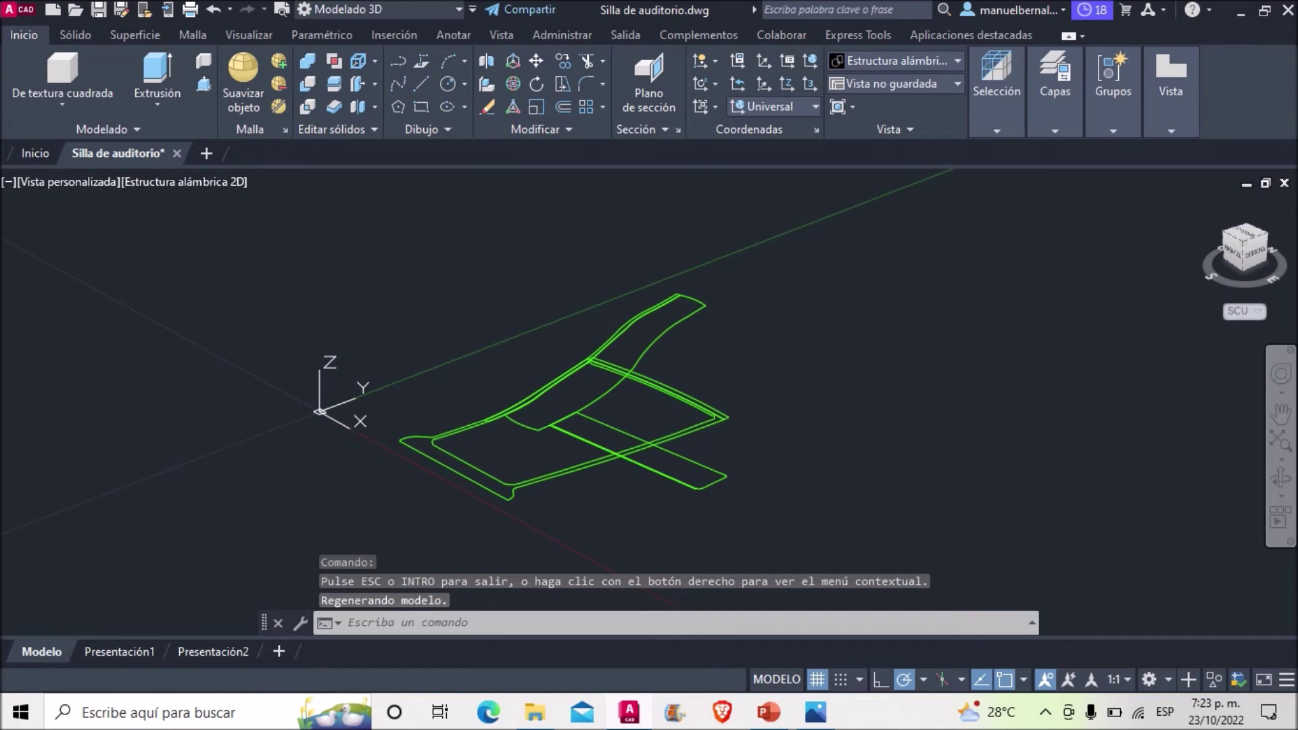
scroll(639, 413, "down", 2)
Select the chair and start a 3D rotation, then cancel it.
left_click(748, 556)
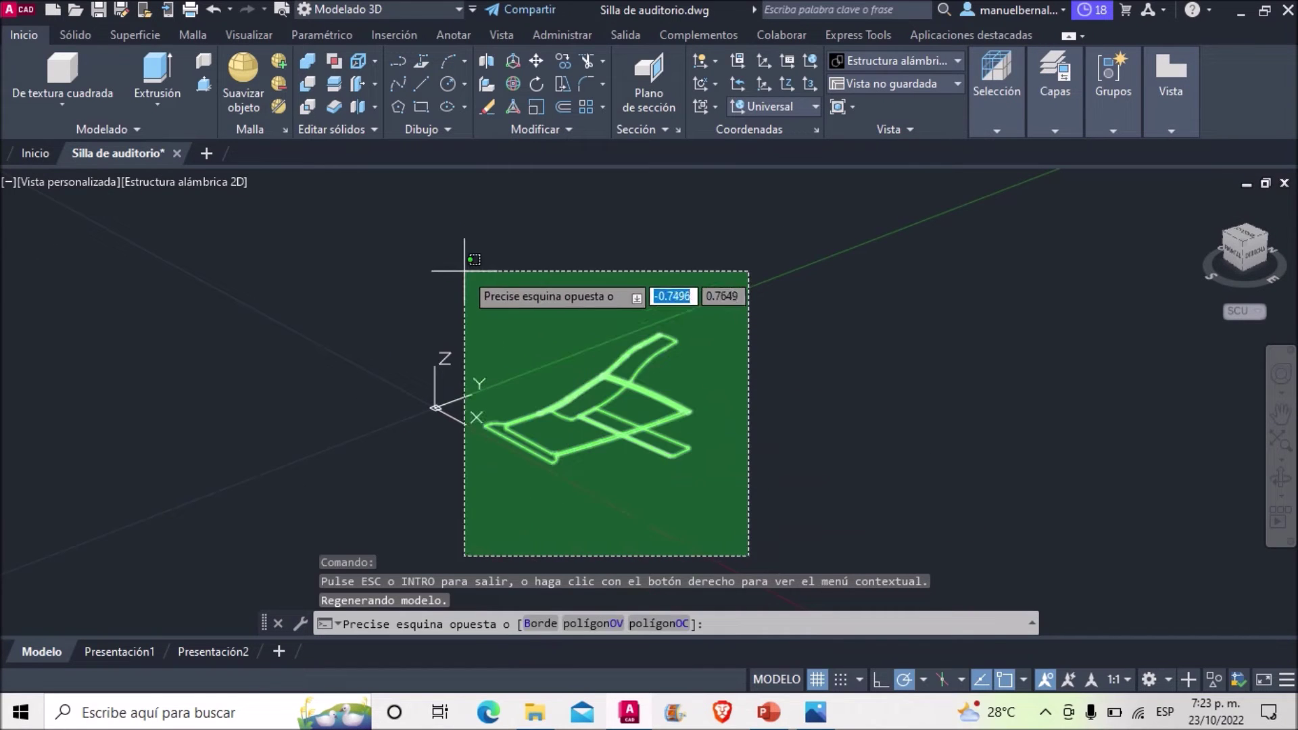
left_click(497, 226)
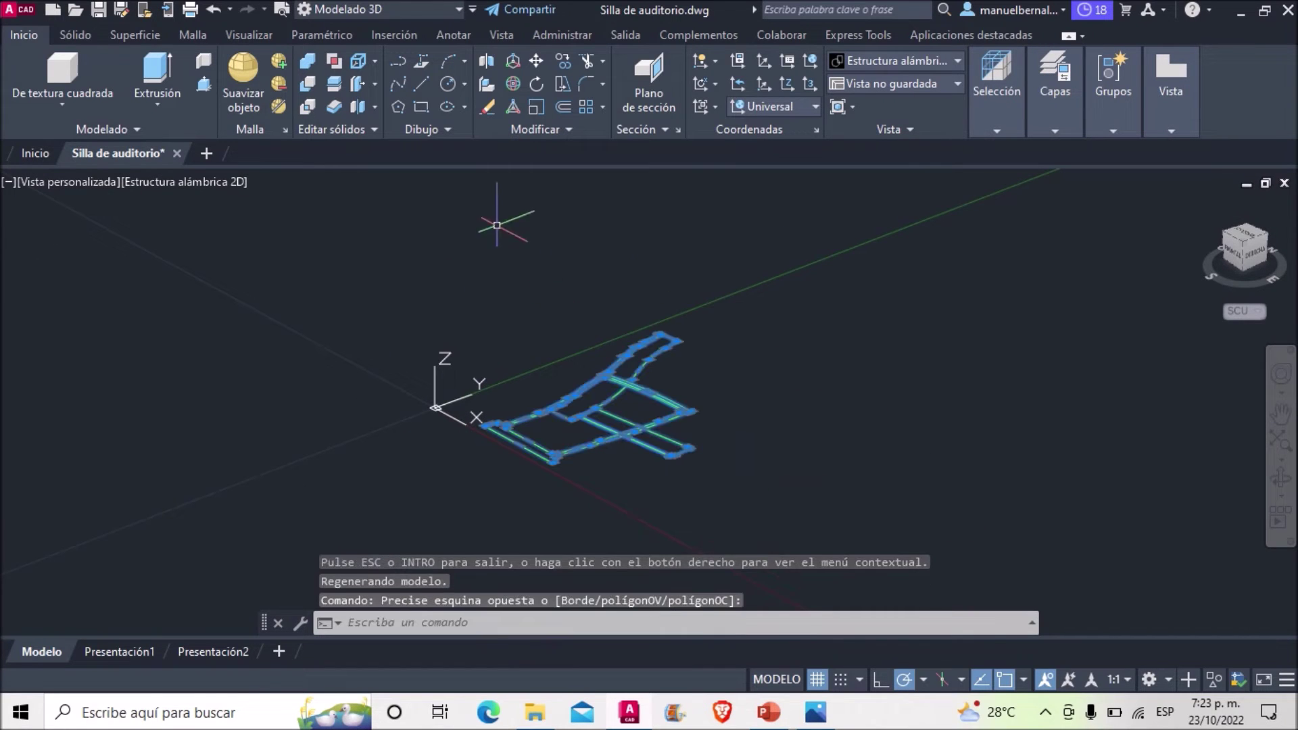
left_click(513, 83)
scroll(614, 426, "up", 2)
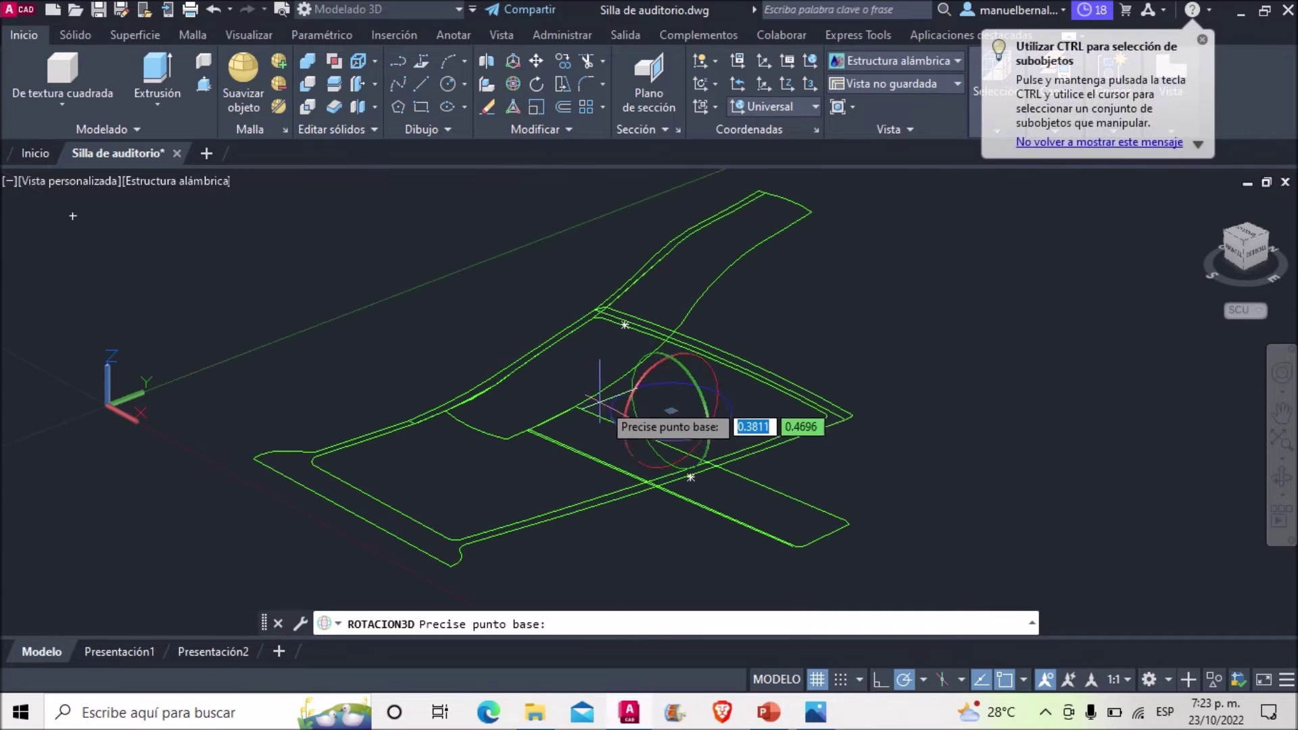
left_click(630, 395)
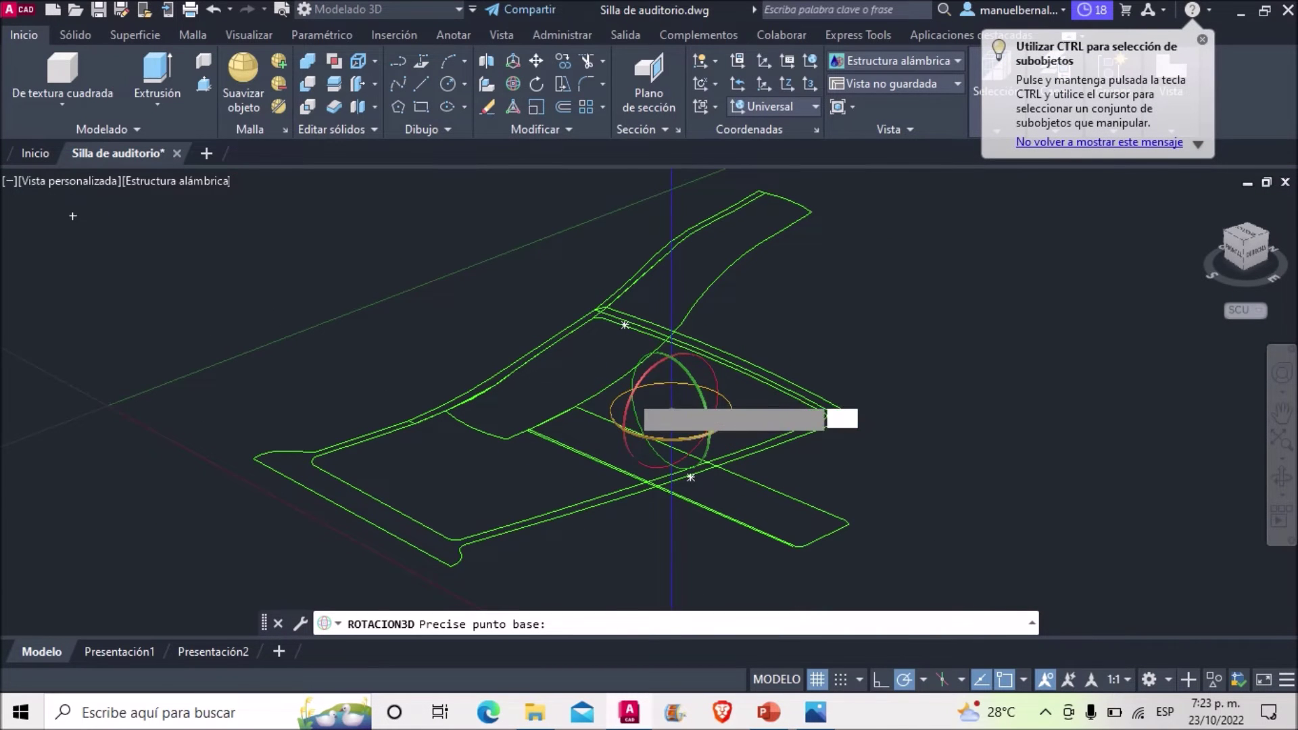
key("Escape")
scroll(603, 344, "down", 3)
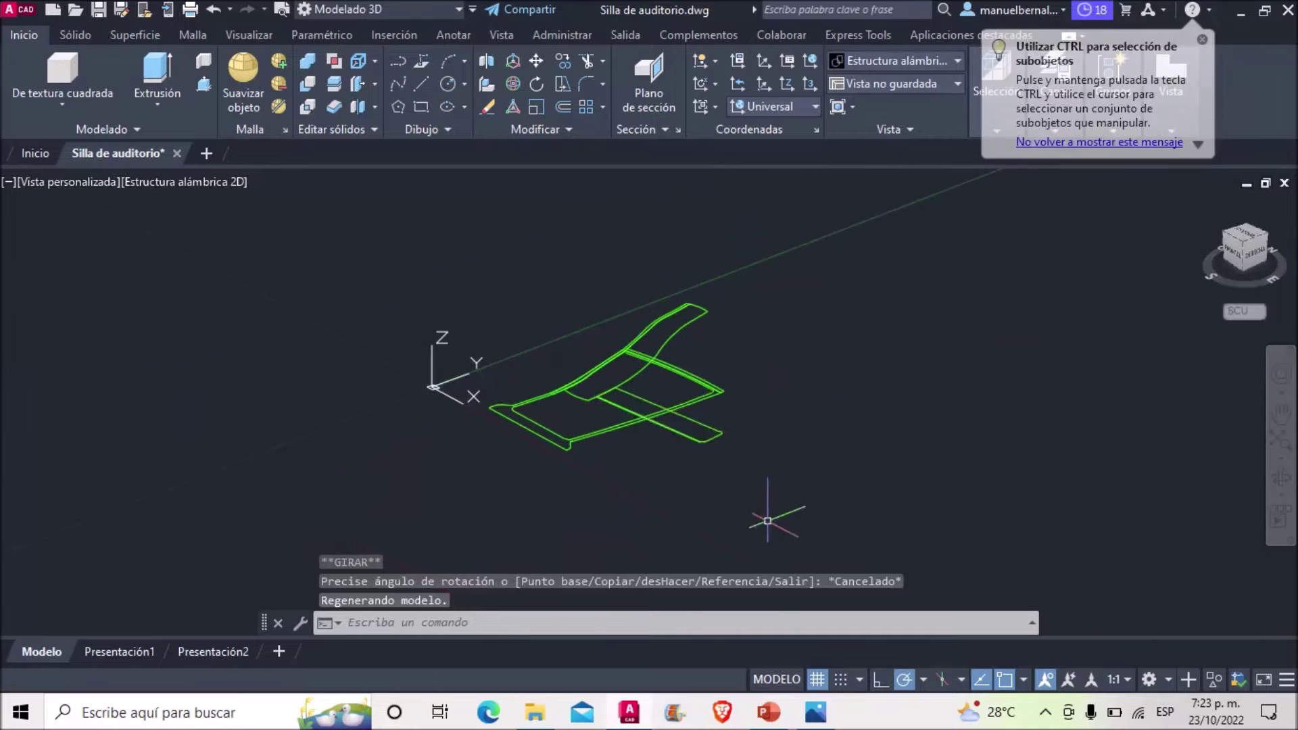
Rotate the chair profile 90° in 3D about its base point so it stands upright.
left_click(768, 516)
left_click(513, 84)
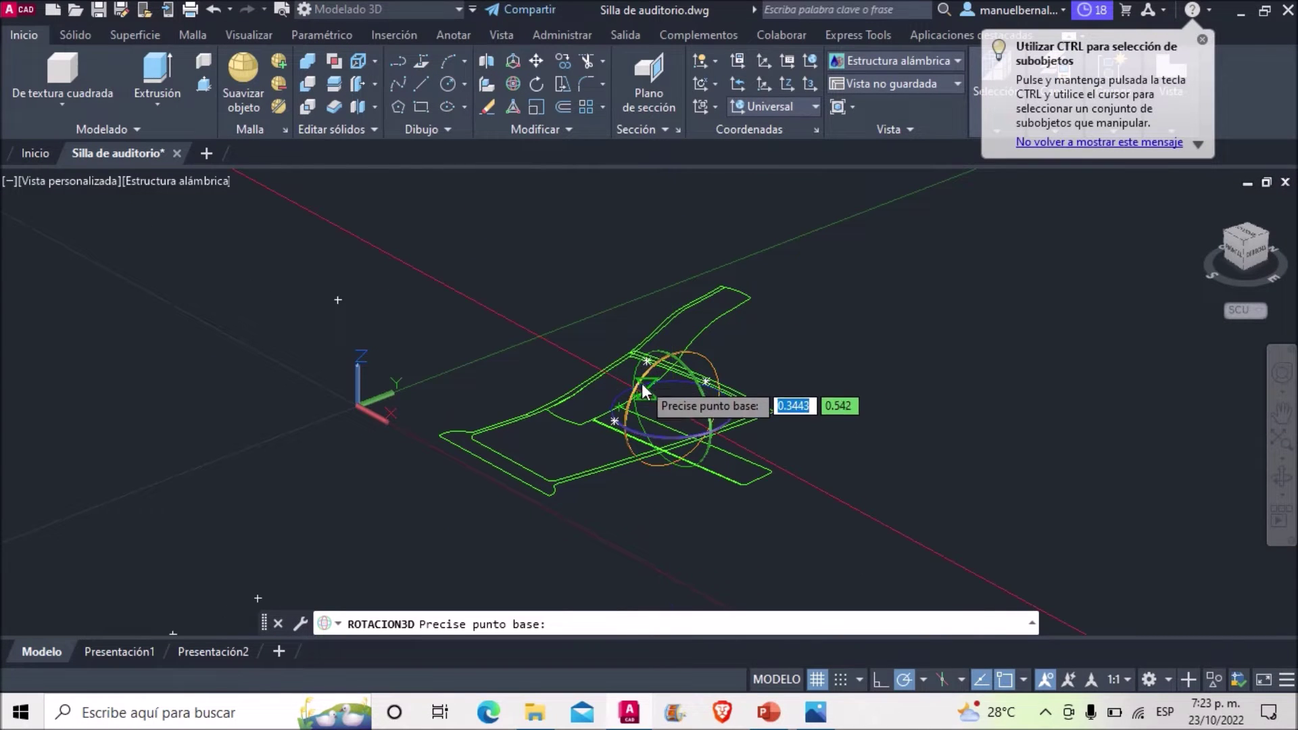
left_click(647, 463)
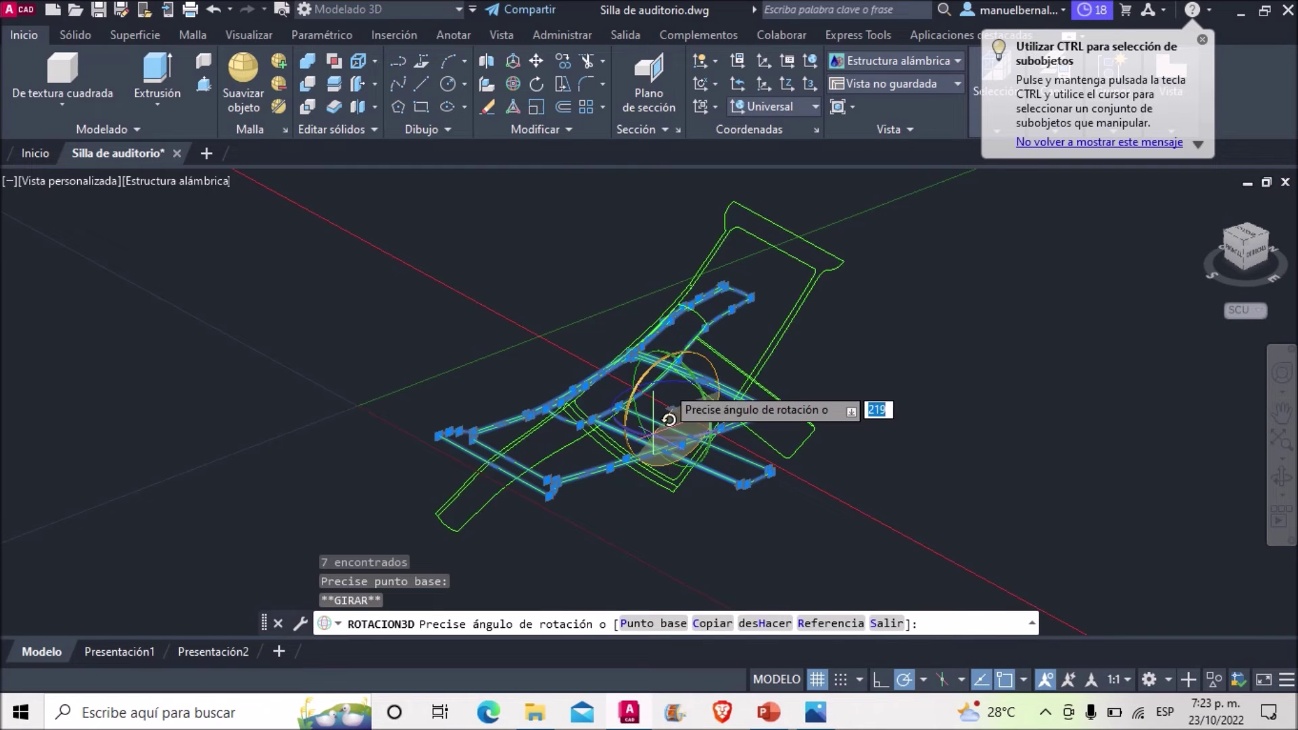
scroll(619, 284, "down", 3)
scroll(616, 275, "up", 3)
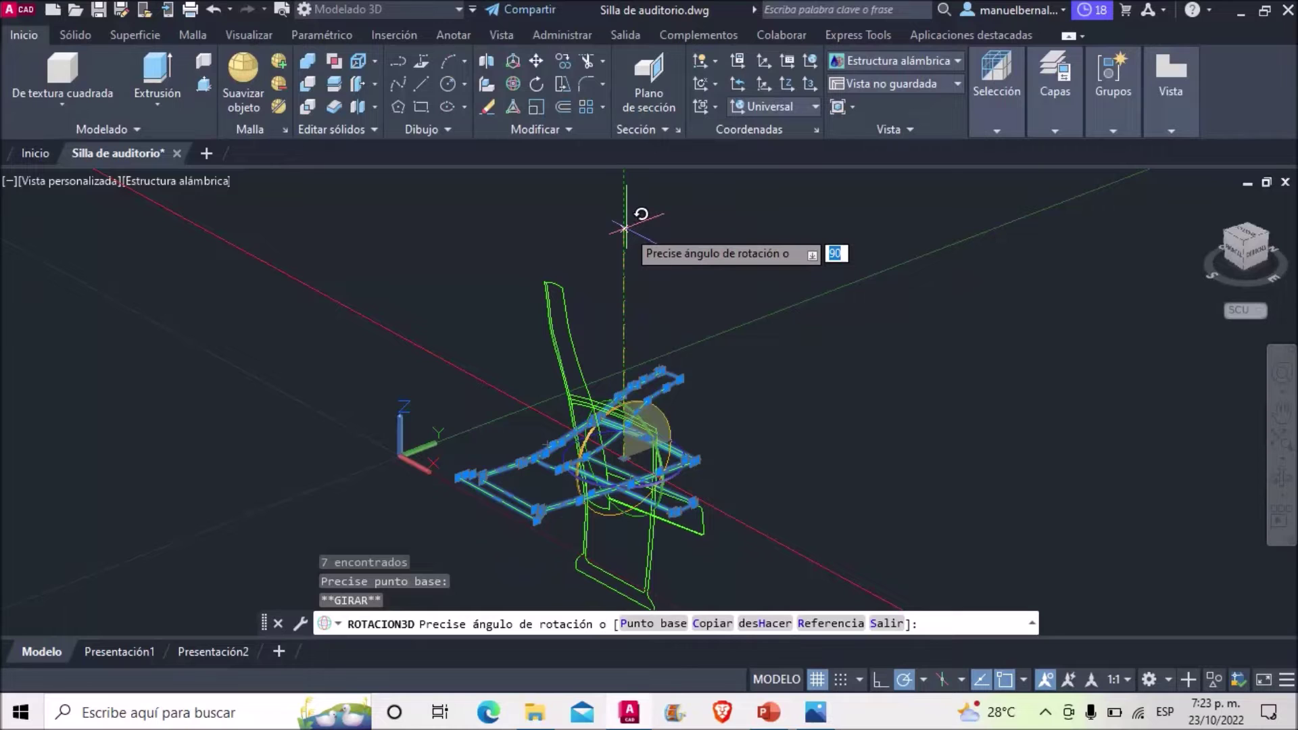
key("Return")
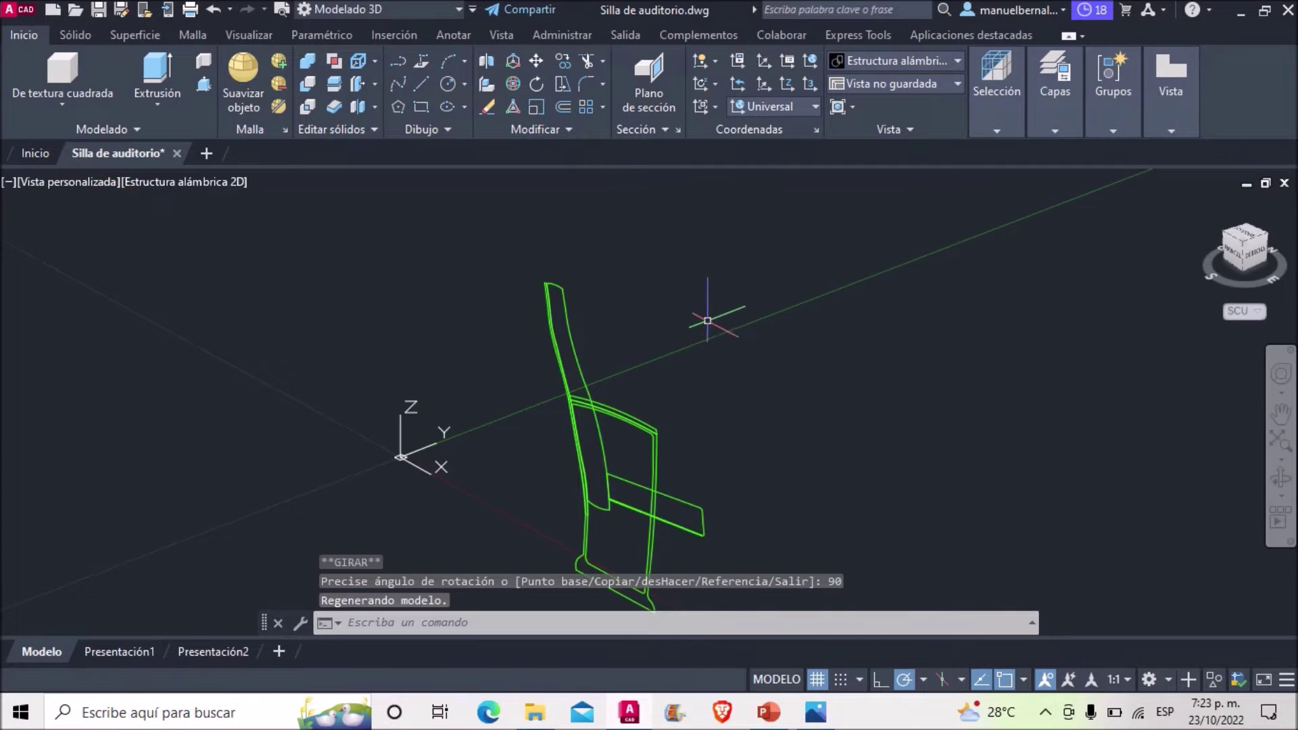
scroll(753, 349, "down", 3)
Orbit the view toward the chair's front and begin selecting the chair.
left_click(1281, 477)
mouse_move(710, 414)
left_mouse_down()
mouse_move(786, 402)
mouse_move(753, 385)
left_mouse_up()
key("Escape")
left_click(710, 484)
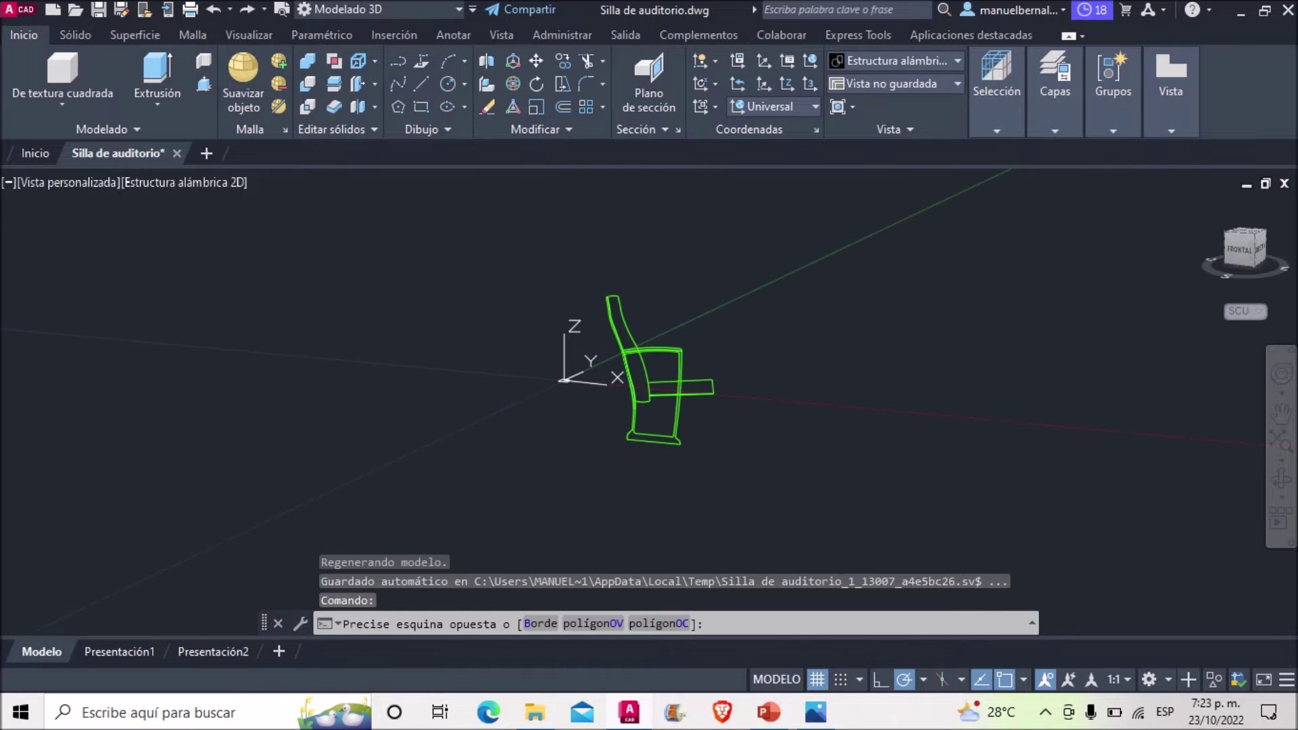
left_click(589, 256)
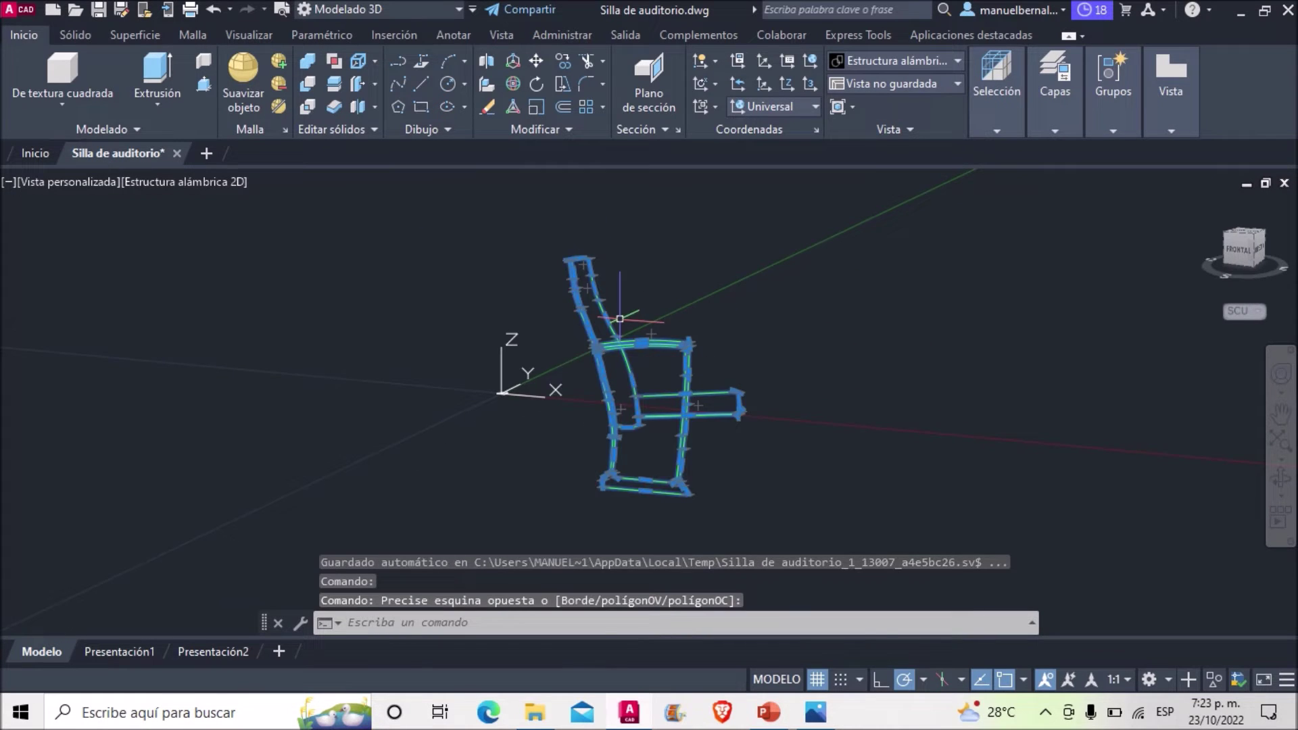
key("Escape")
scroll(678, 356, "up", 2)
left_click(1278, 475)
left_click_drag(1055, 408, 1008, 414)
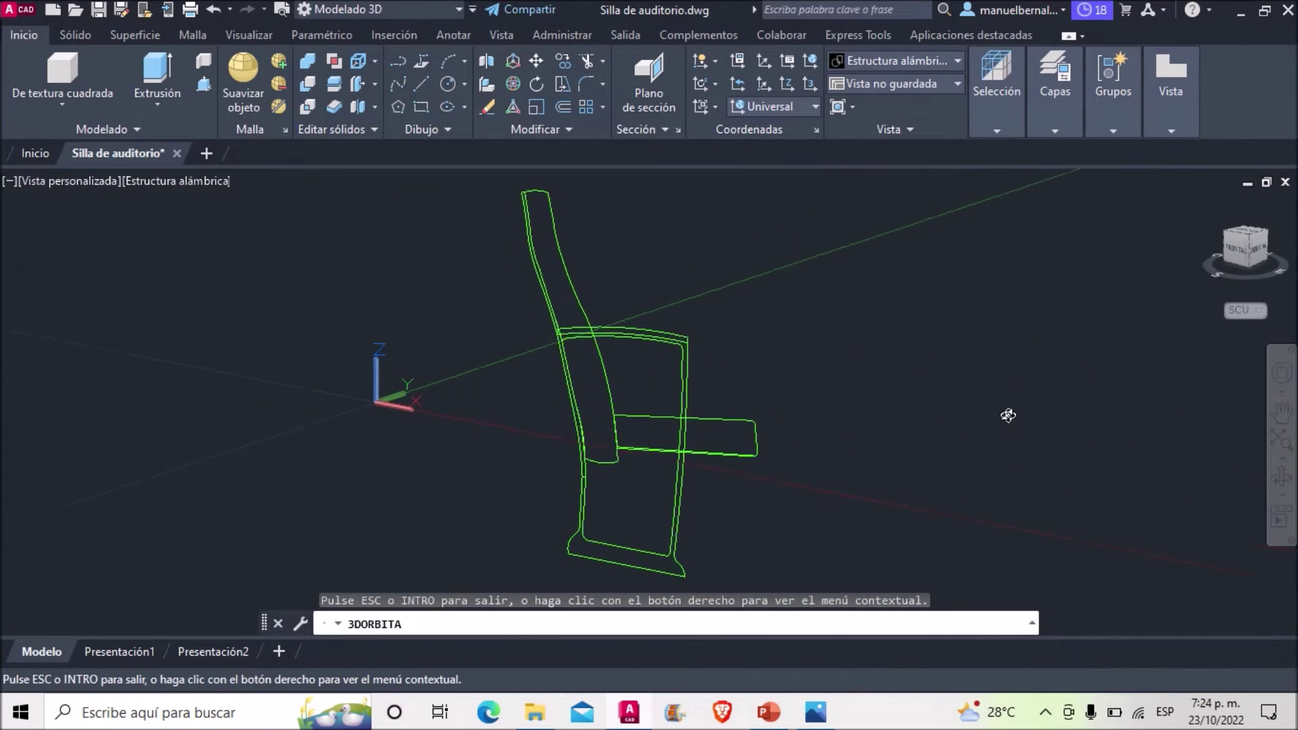
key("Escape")
left_click(816, 711)
scroll(741, 409, "down", 3)
scroll(811, 396, "down", 3)
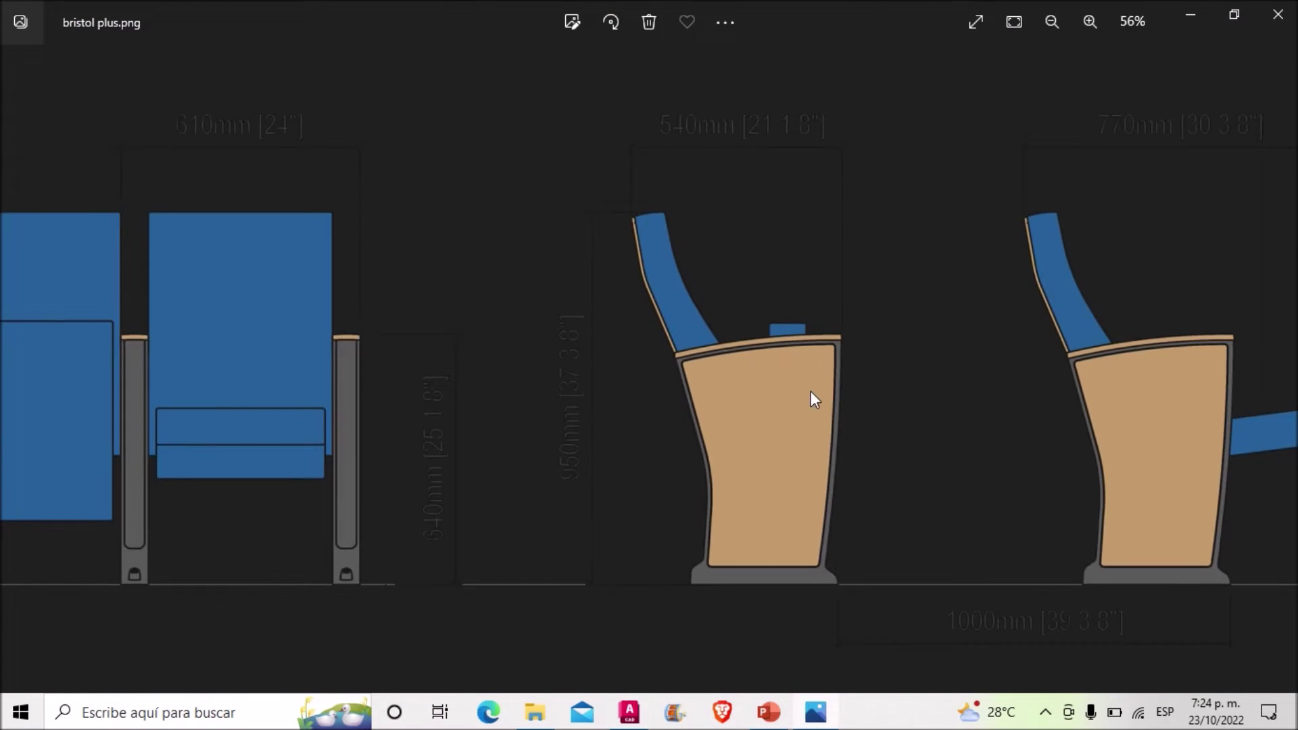
scroll(599, 380, "down", 2)
scroll(568, 412, "up", 2)
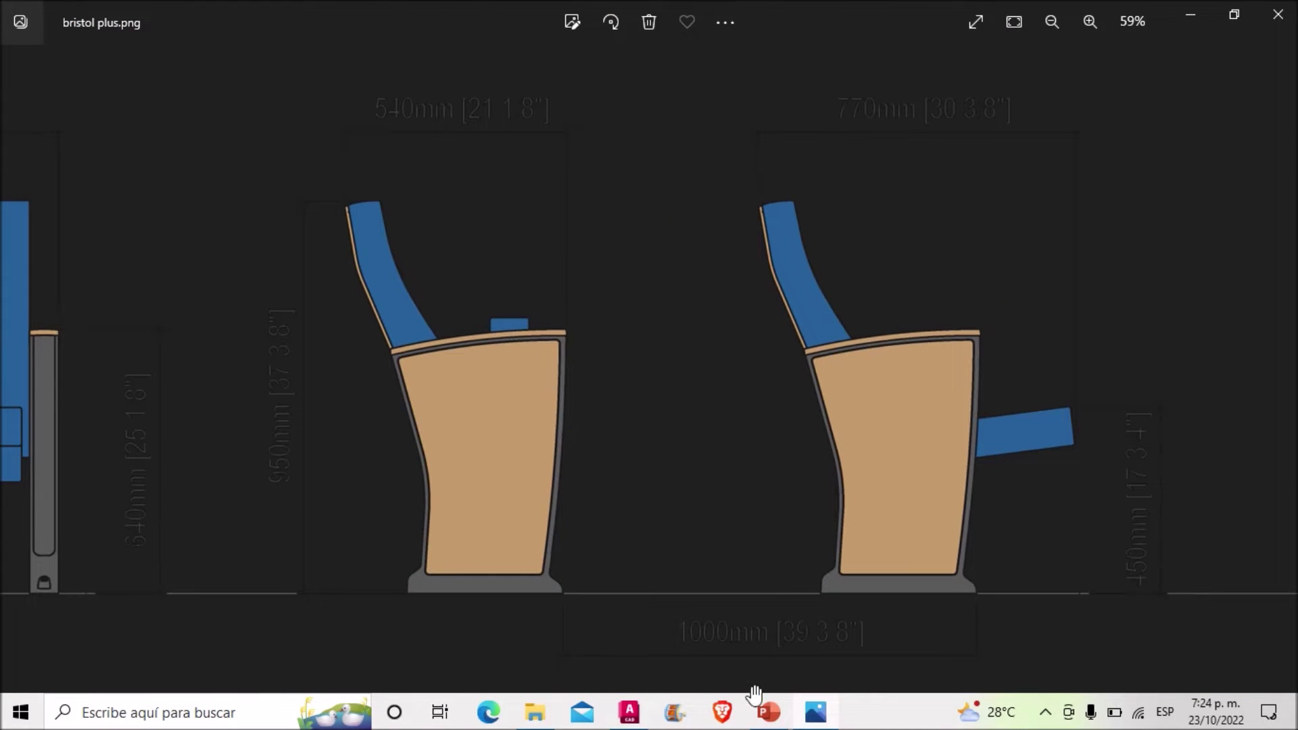
left_click(629, 711)
scroll(544, 359, "up", 2)
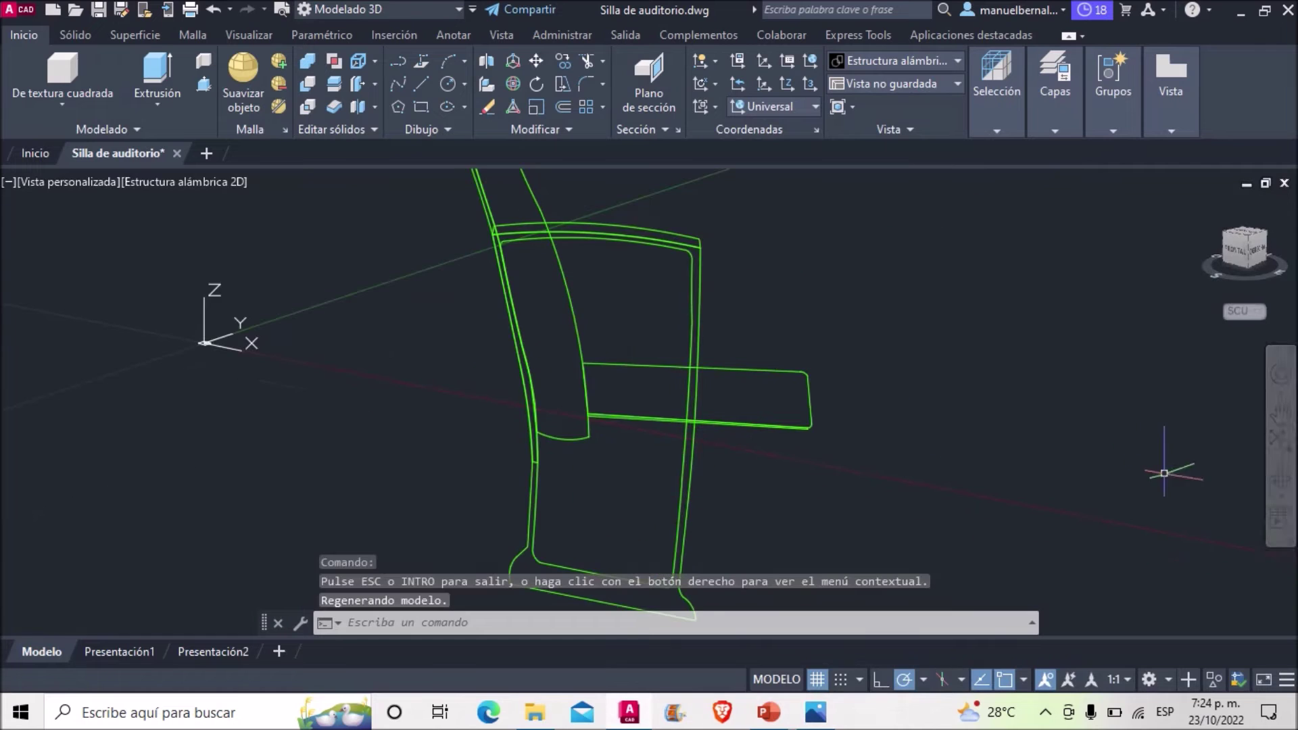
left_click(1278, 484)
left_click_drag(1041, 406, 980, 403)
key("Escape")
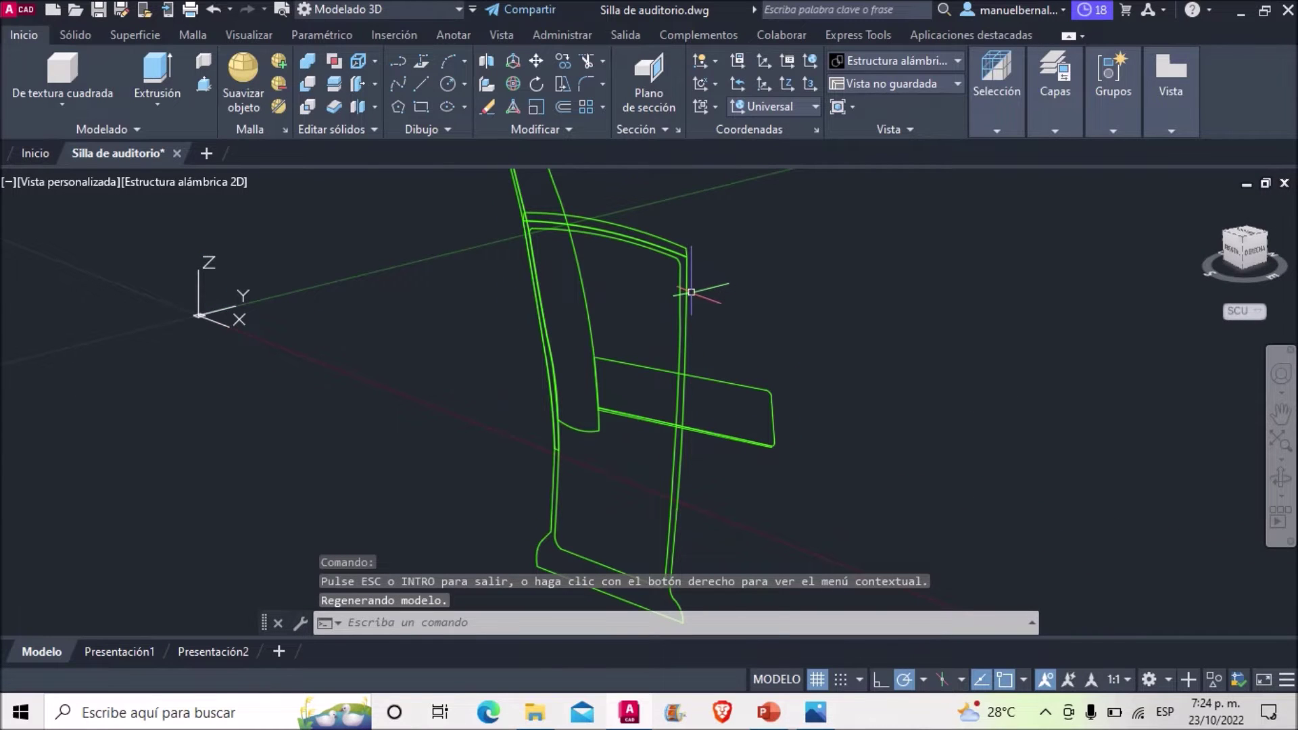
left_click(687, 293)
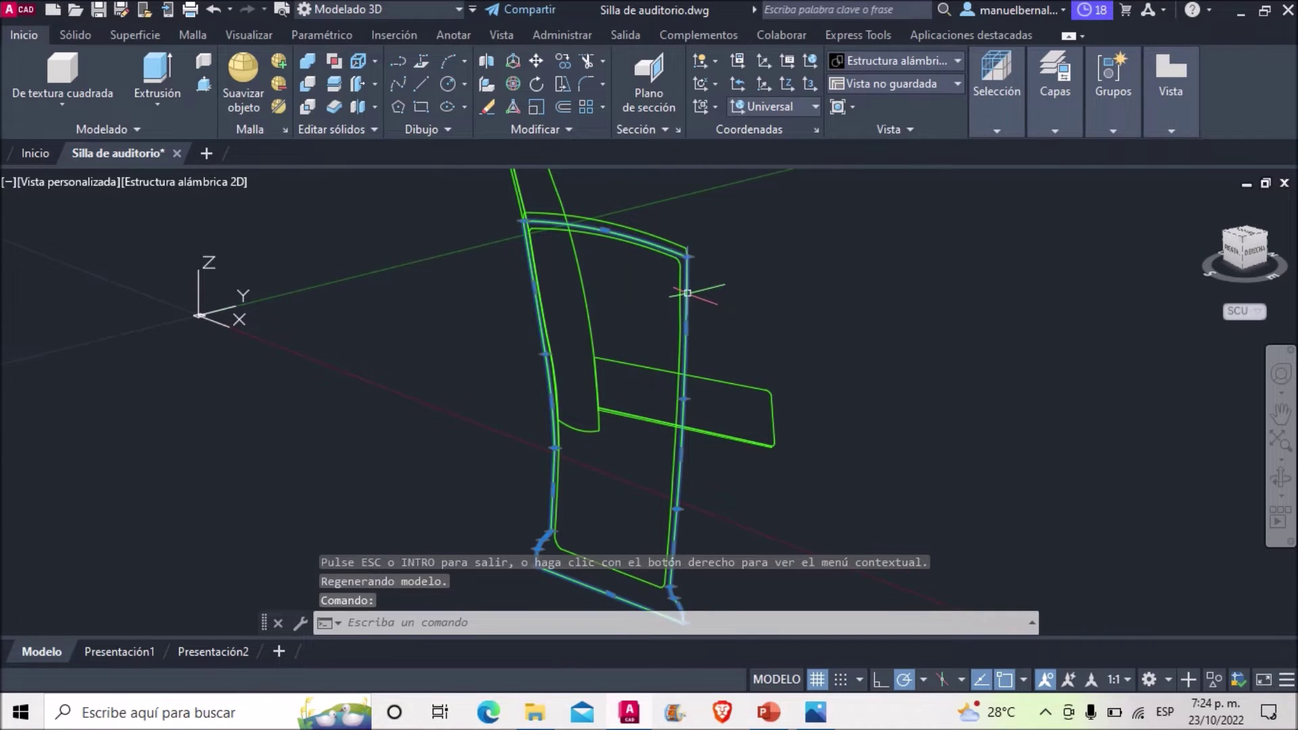
Extrude the outer side outline 0.075 and view it in Conceptual style.
left_click(156, 71)
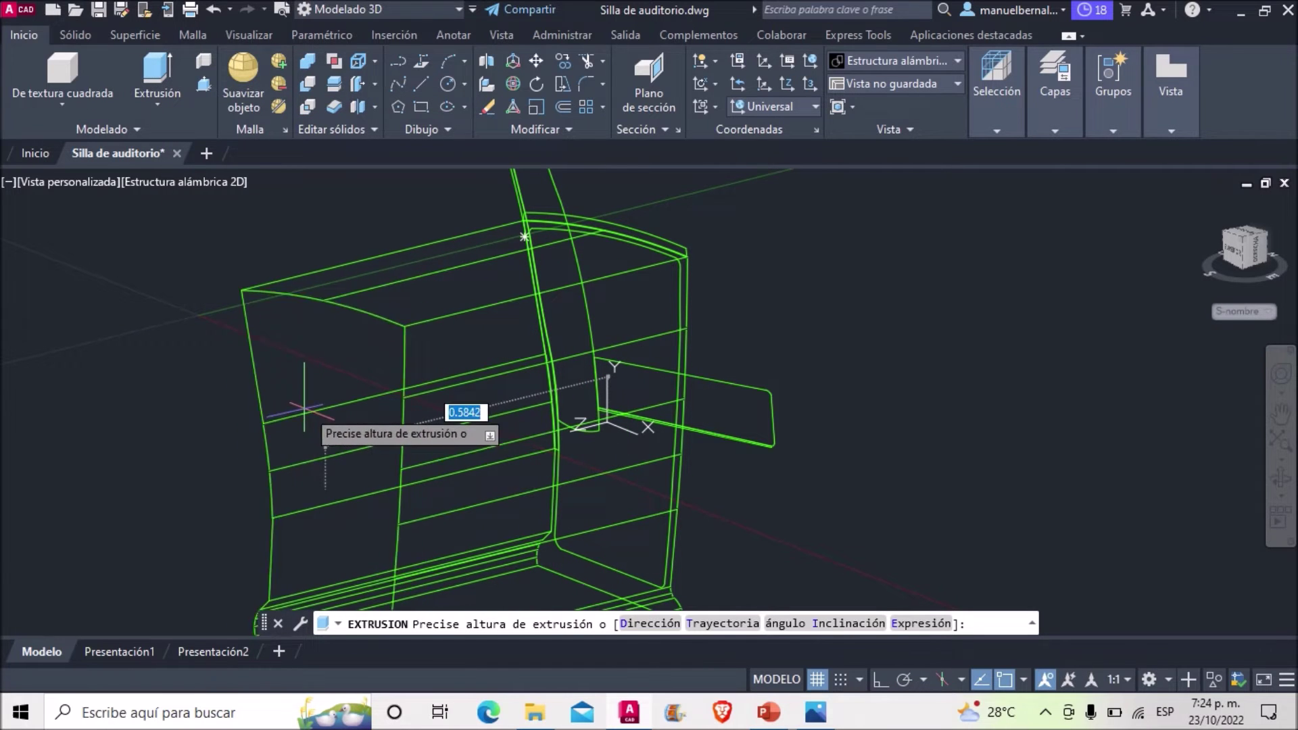
type("0")
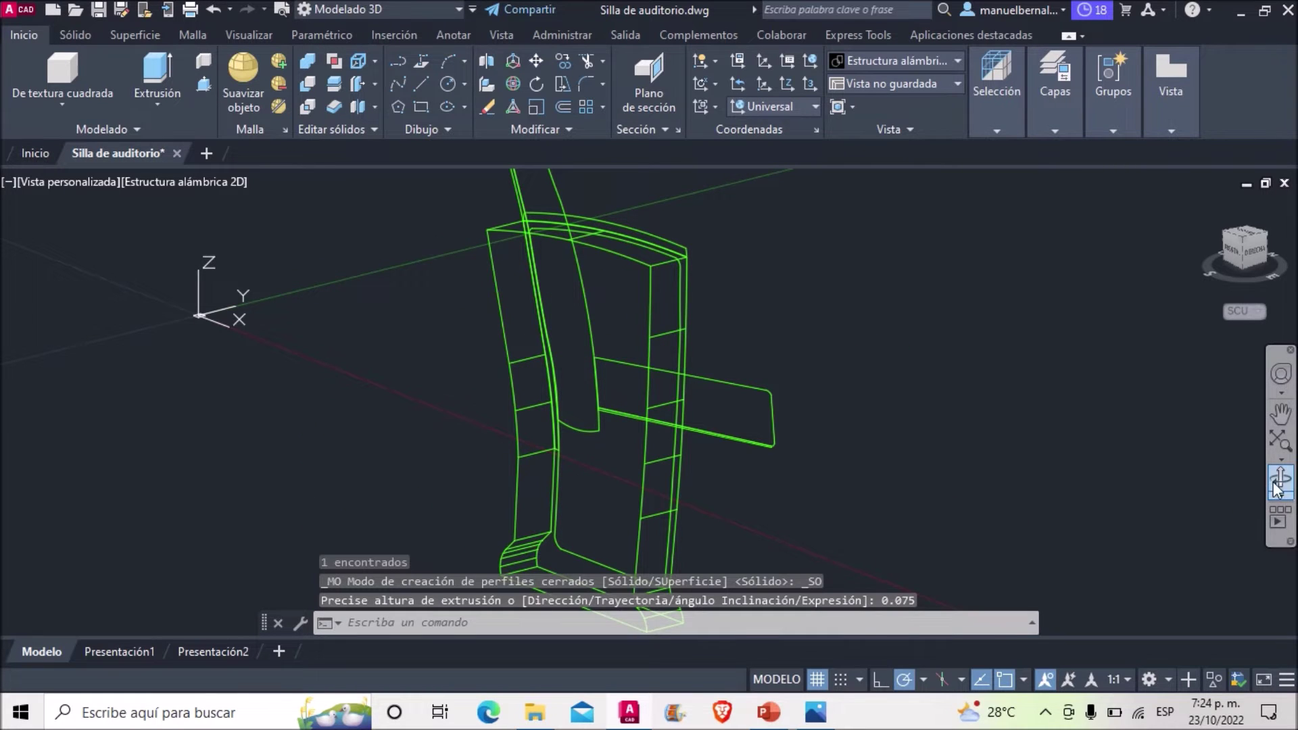
mouse_move(1029, 342)
middle_mouse_down("shift")
mouse_move(948, 363)
mouse_move(1037, 354)
mouse_move(1028, 333)
mouse_move(915, 284)
mouse_move(887, 362)
mouse_move(912, 366)
middle_mouse_up("shift")
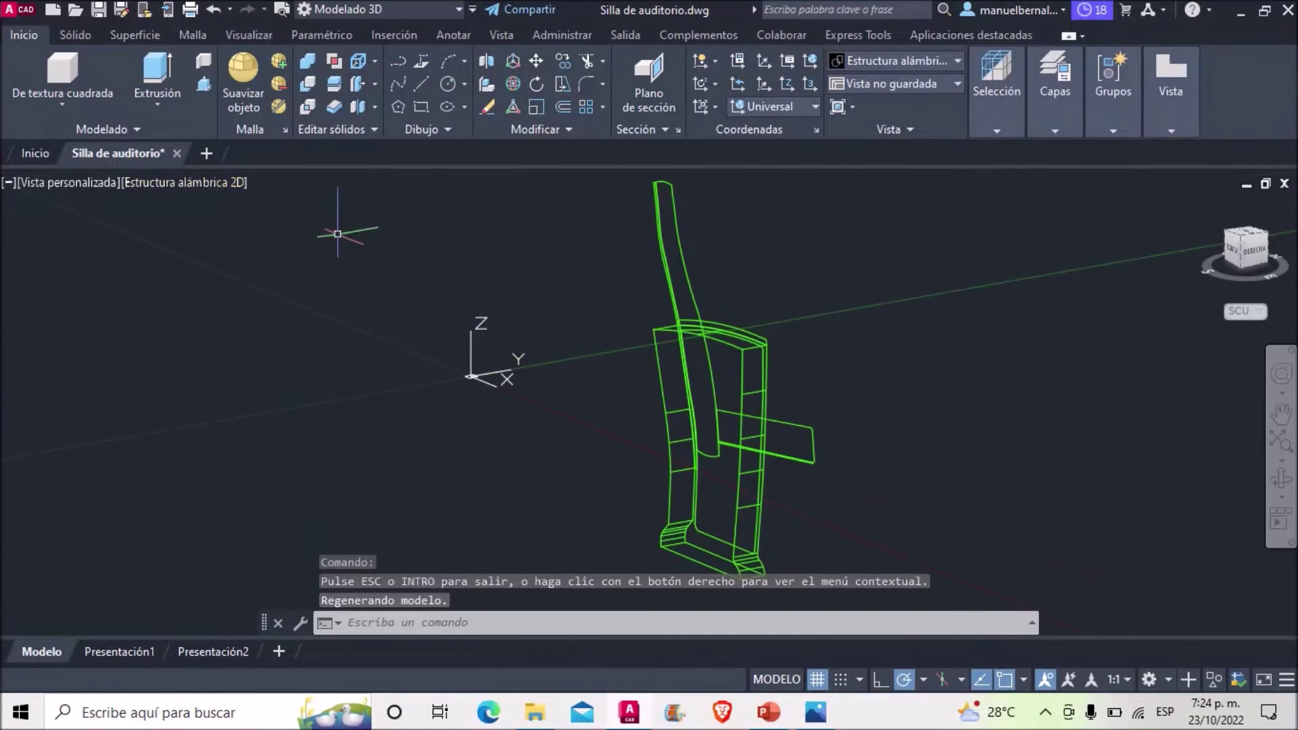
left_click(194, 185)
left_click(271, 243)
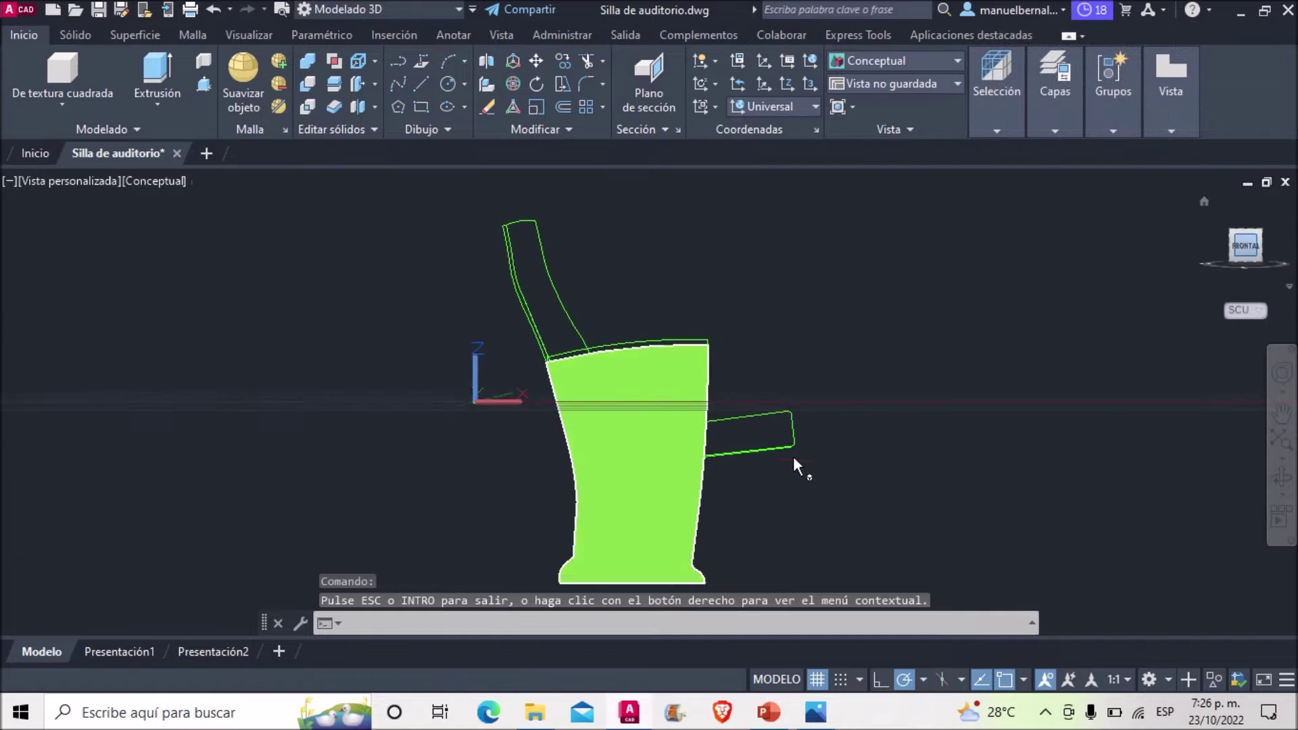
Compare with the reference photo, return to 2D Wireframe, and select the inner outline.
left_click(815, 712)
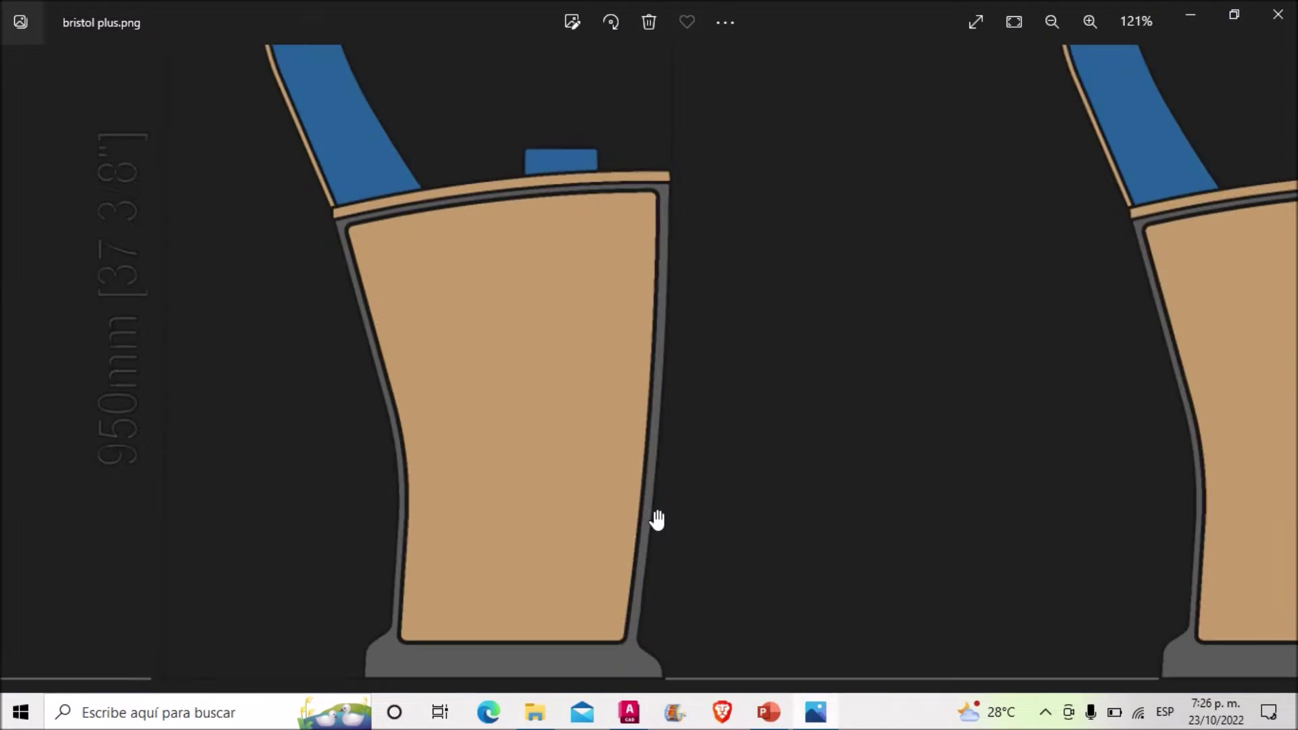
scroll(493, 431, "down", 4)
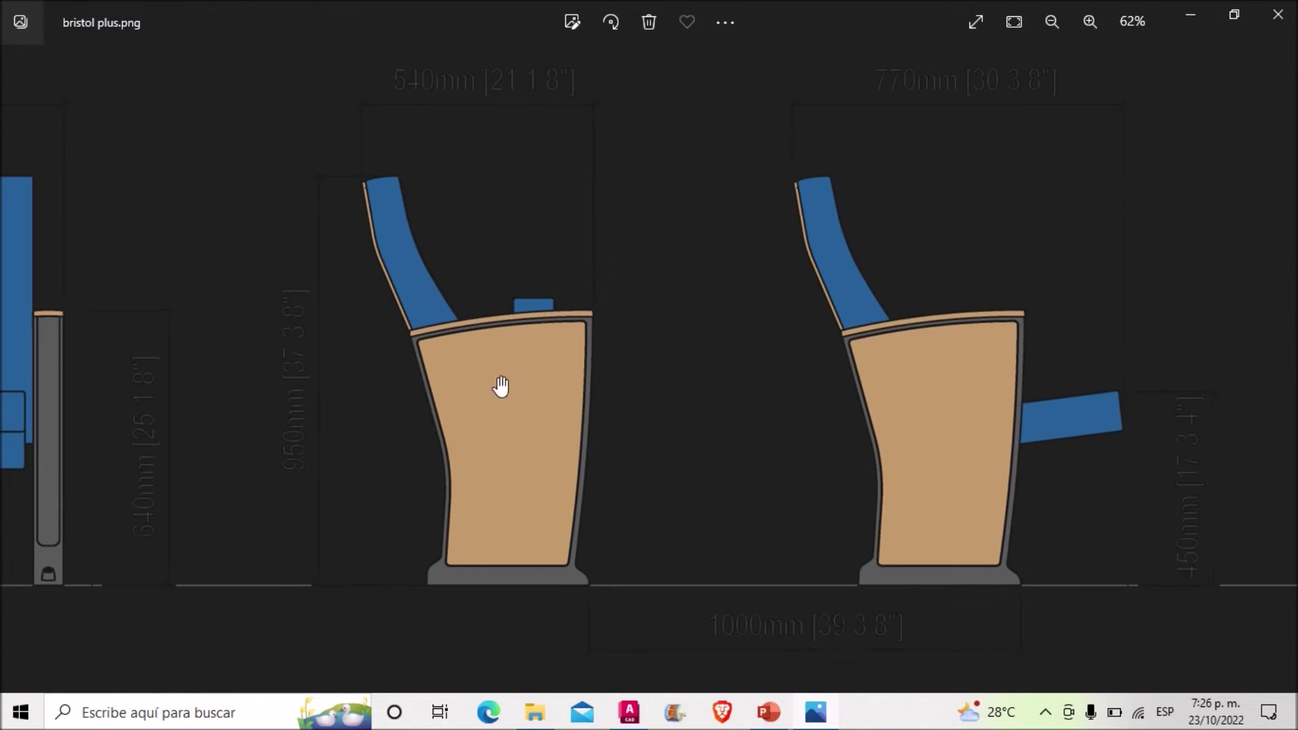
left_click(629, 712)
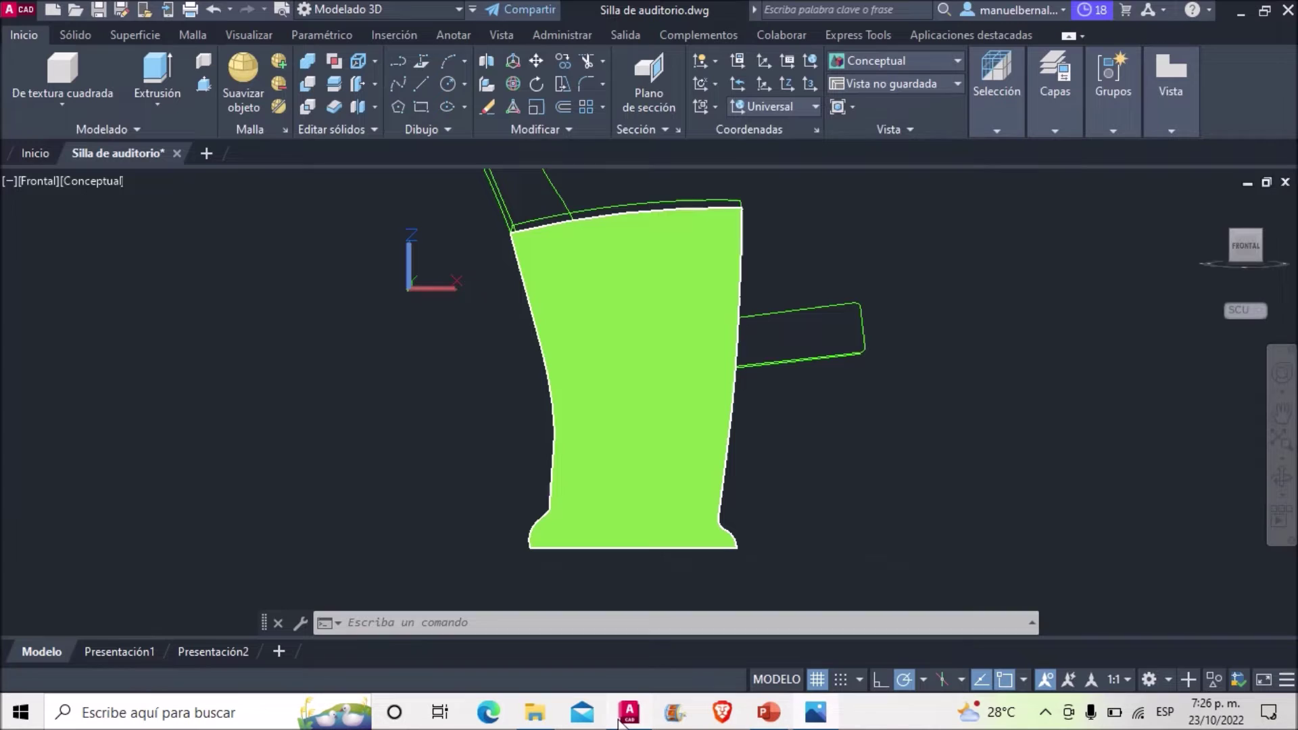
left_click(94, 182)
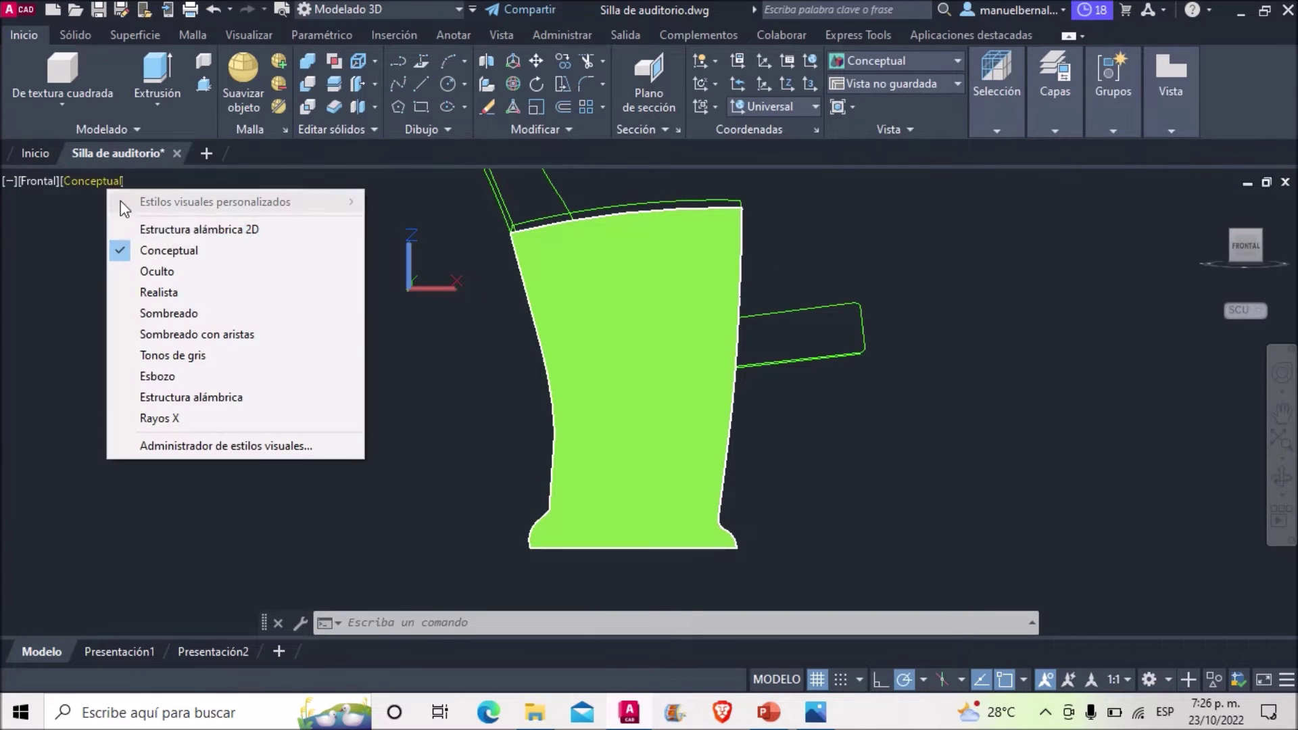
left_click(203, 229)
scroll(628, 250, "up", 2)
left_click(587, 211)
scroll(644, 238, "down", 4)
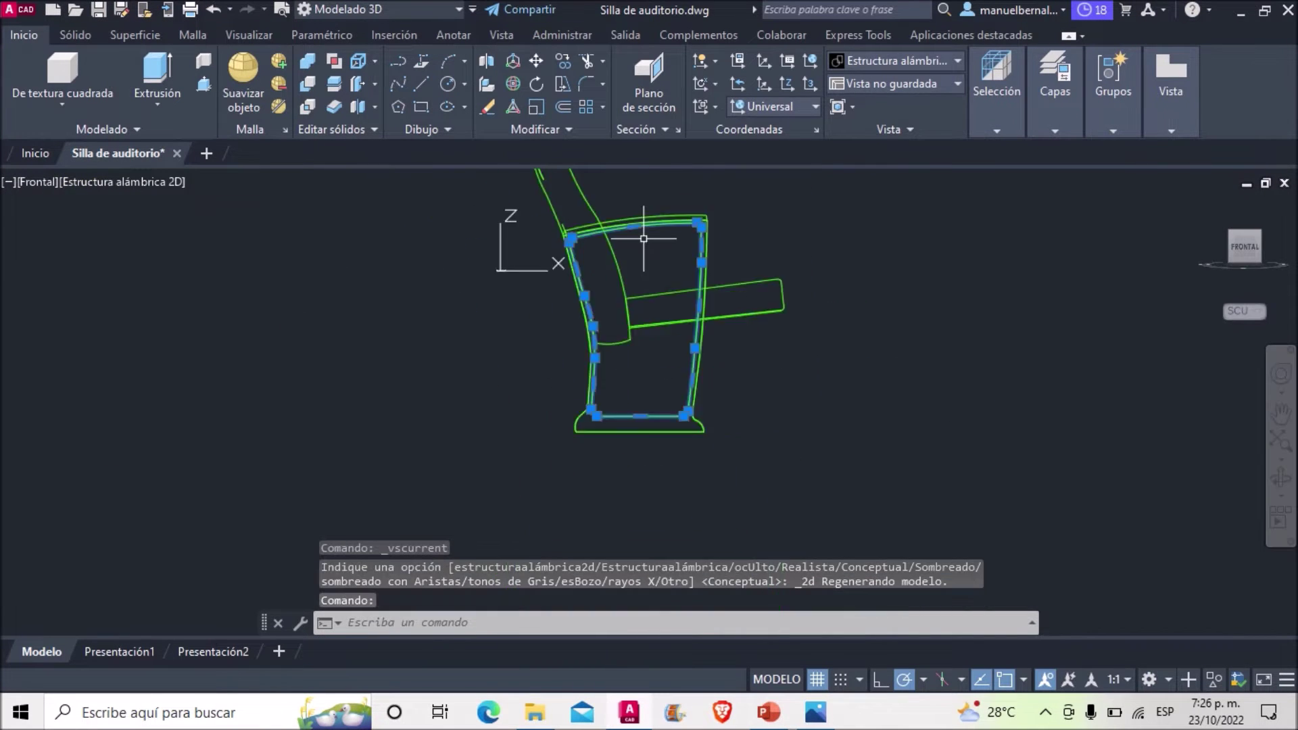
Extrude the inner side outline 0.075 and shade the model in Conceptual style.
left_click(1279, 478)
left_click_drag(632, 315, 720, 289)
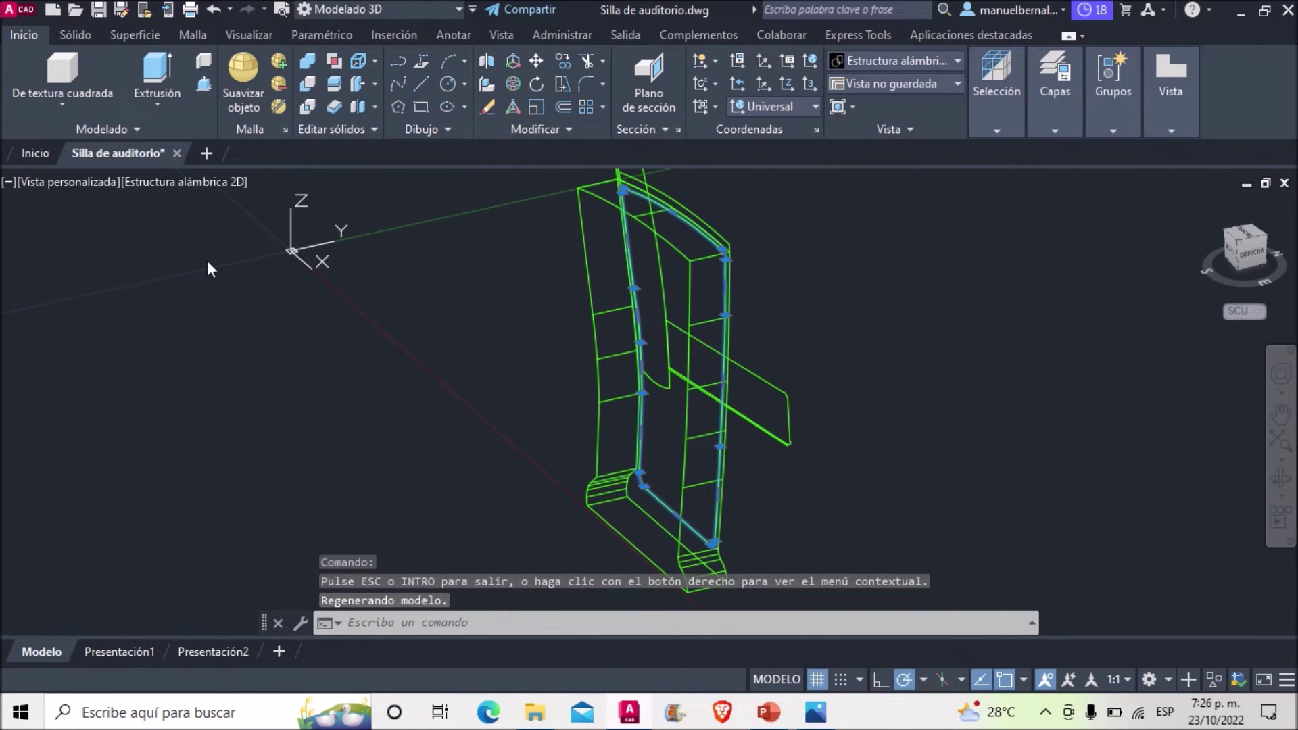
left_click(157, 74)
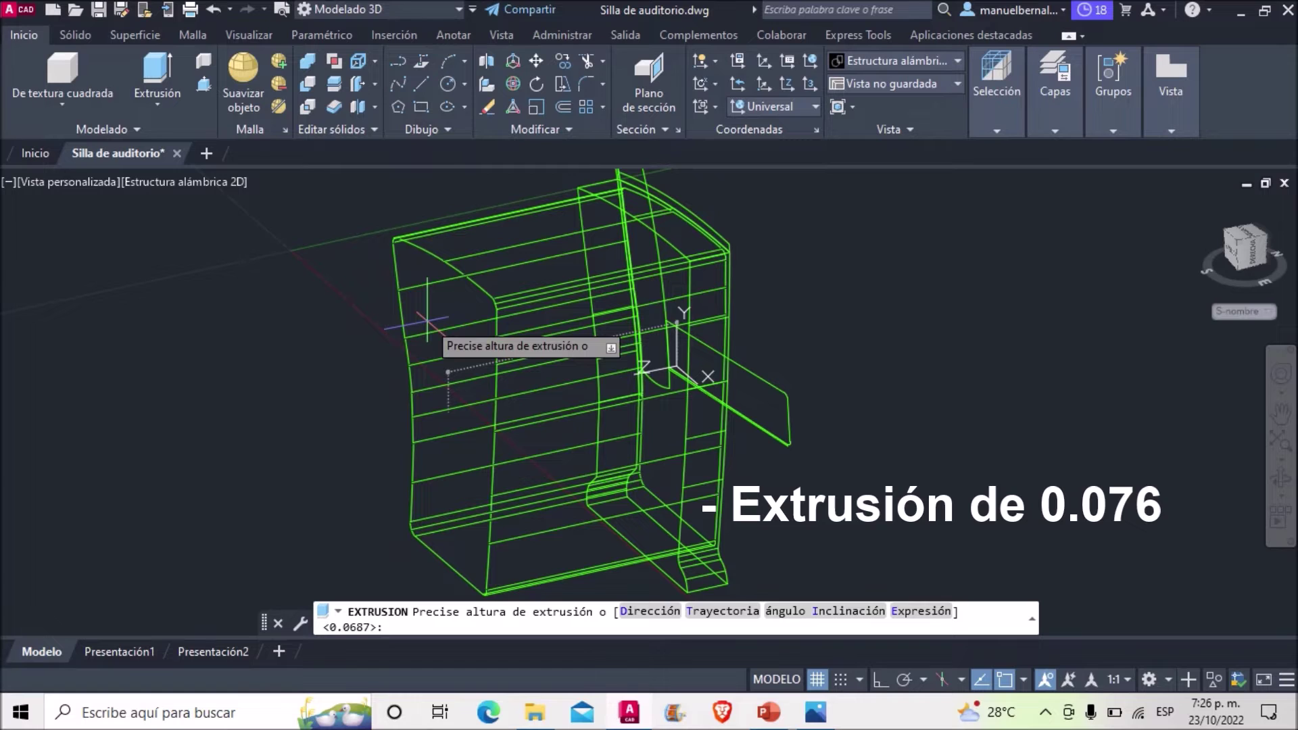
type("0.0751")
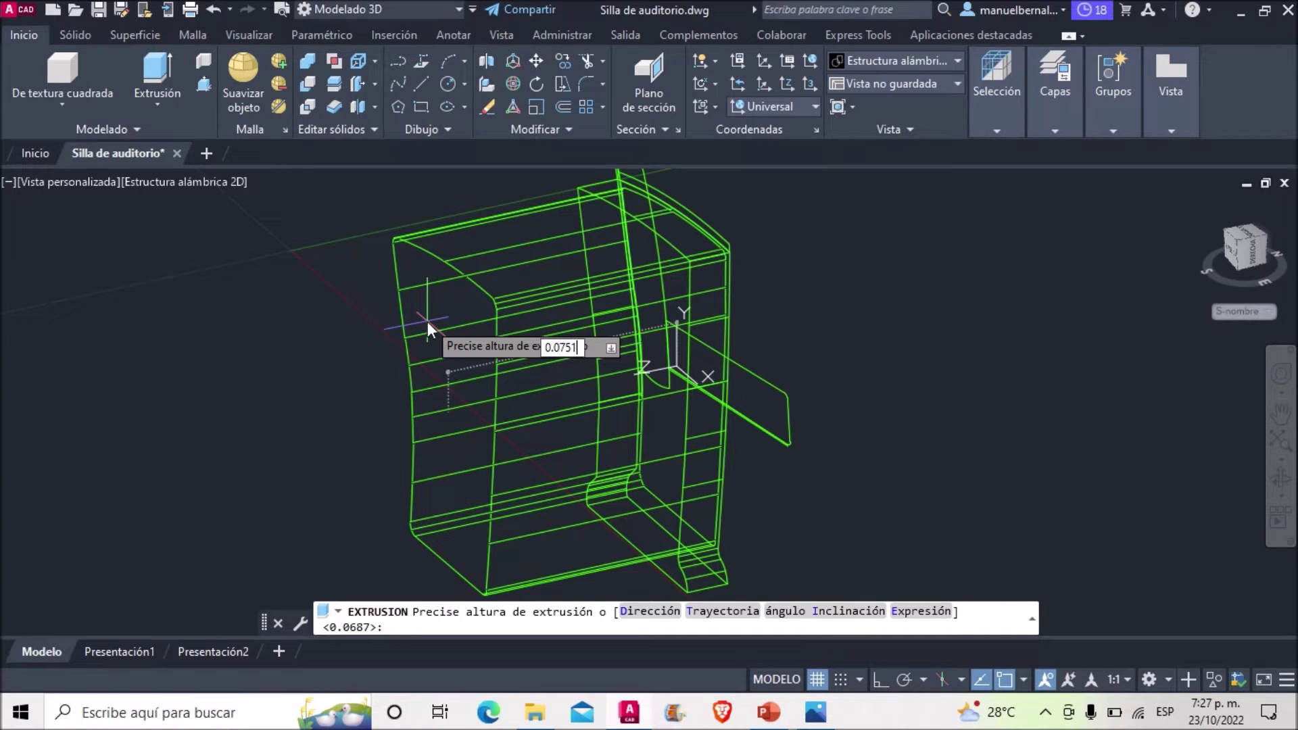
key("Return")
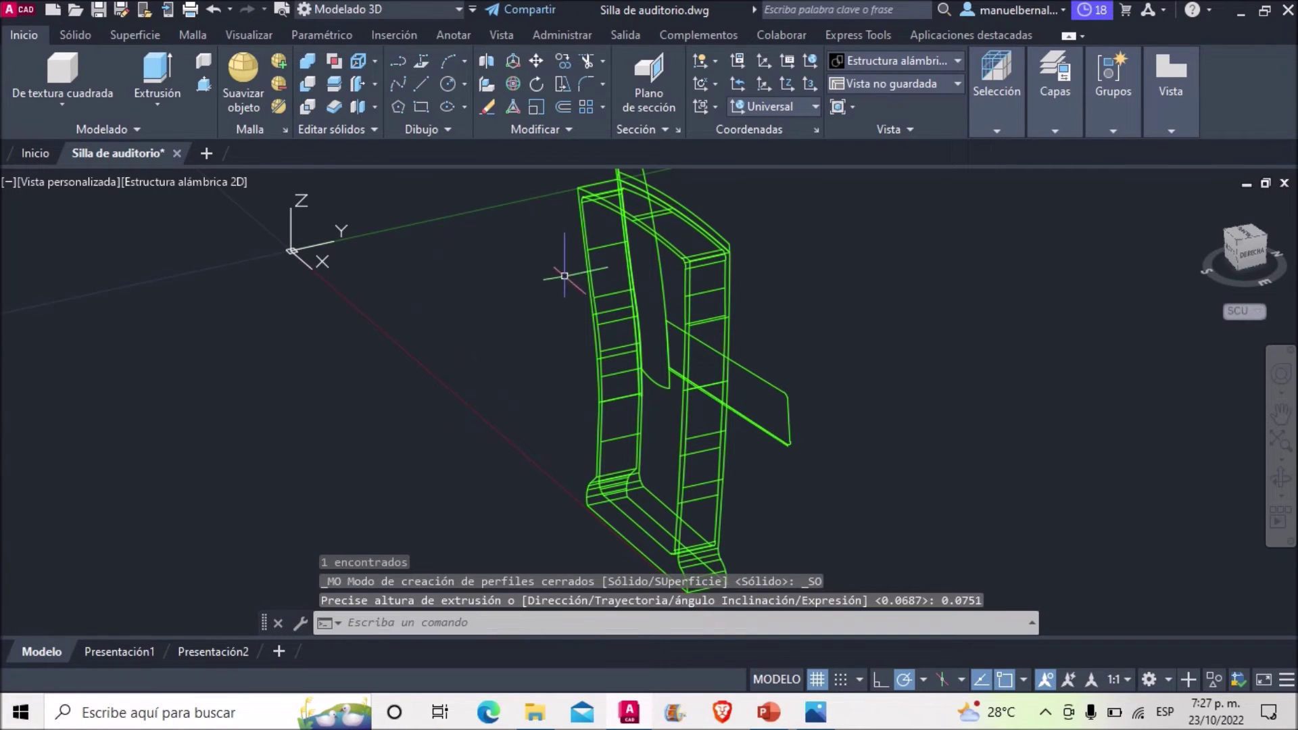
left_click(221, 191)
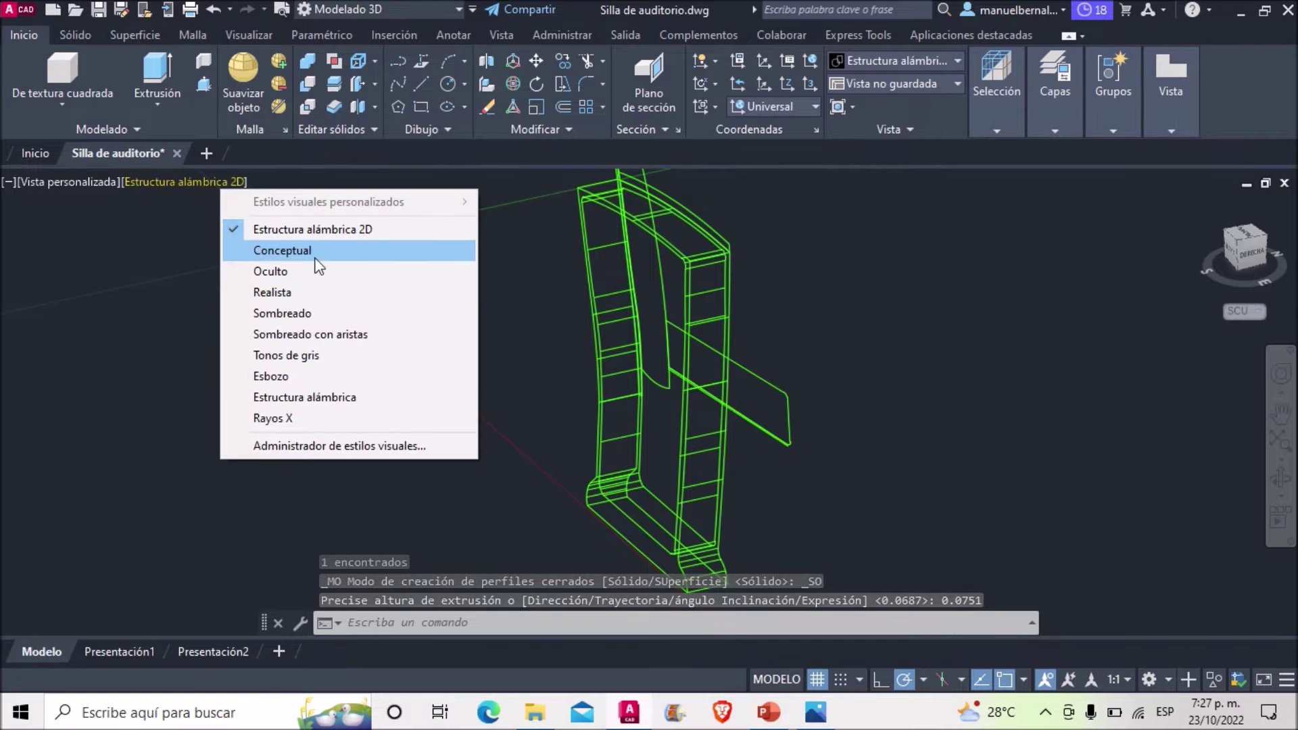
left_click(309, 252)
Orbit around the side panel to inspect the curved armrest line on top.
mouse_move(1148, 387)
middle_mouse_down("shift")
mouse_move(591, 299)
mouse_move(676, 304)
middle_mouse_up("shift")
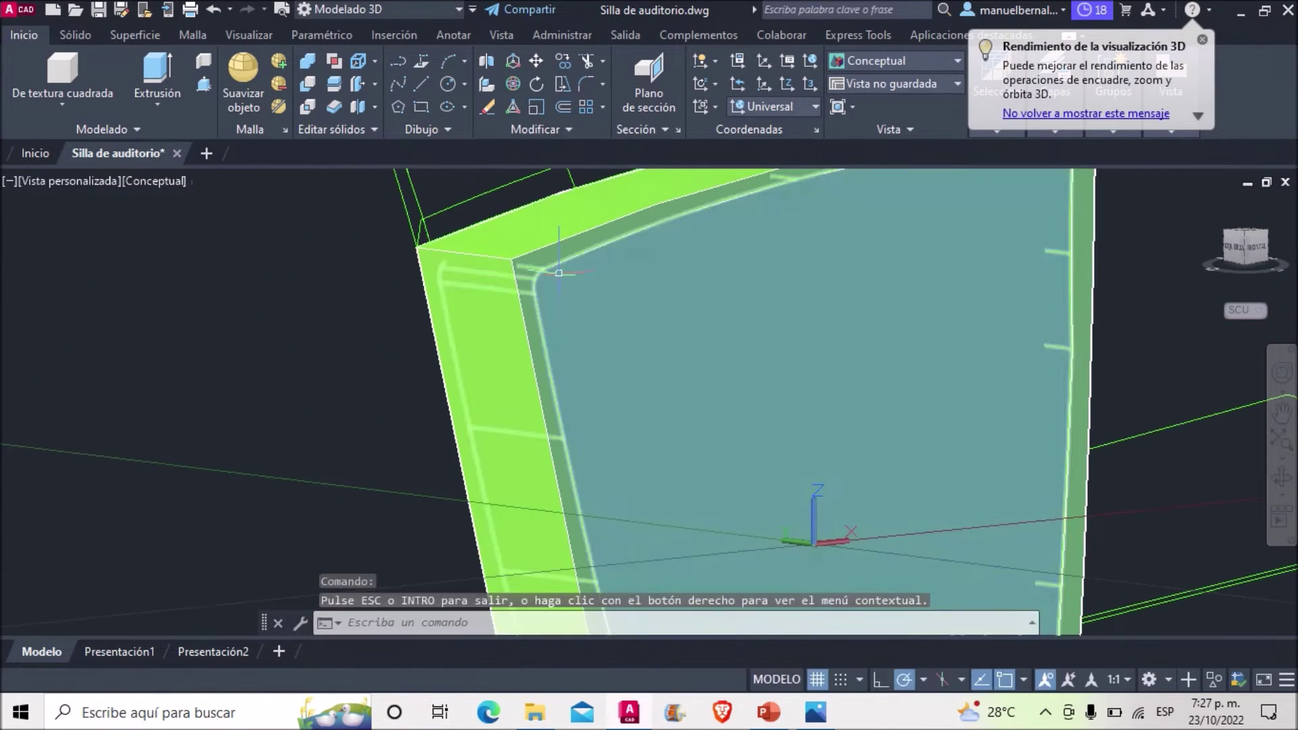
left_click(778, 352)
key("Escape")
mouse_move(997, 393)
middle_mouse_down("shift")
mouse_move(985, 420)
mouse_move(868, 350)
mouse_move(869, 510)
mouse_move(788, 440)
mouse_move(773, 376)
middle_mouse_up("shift")
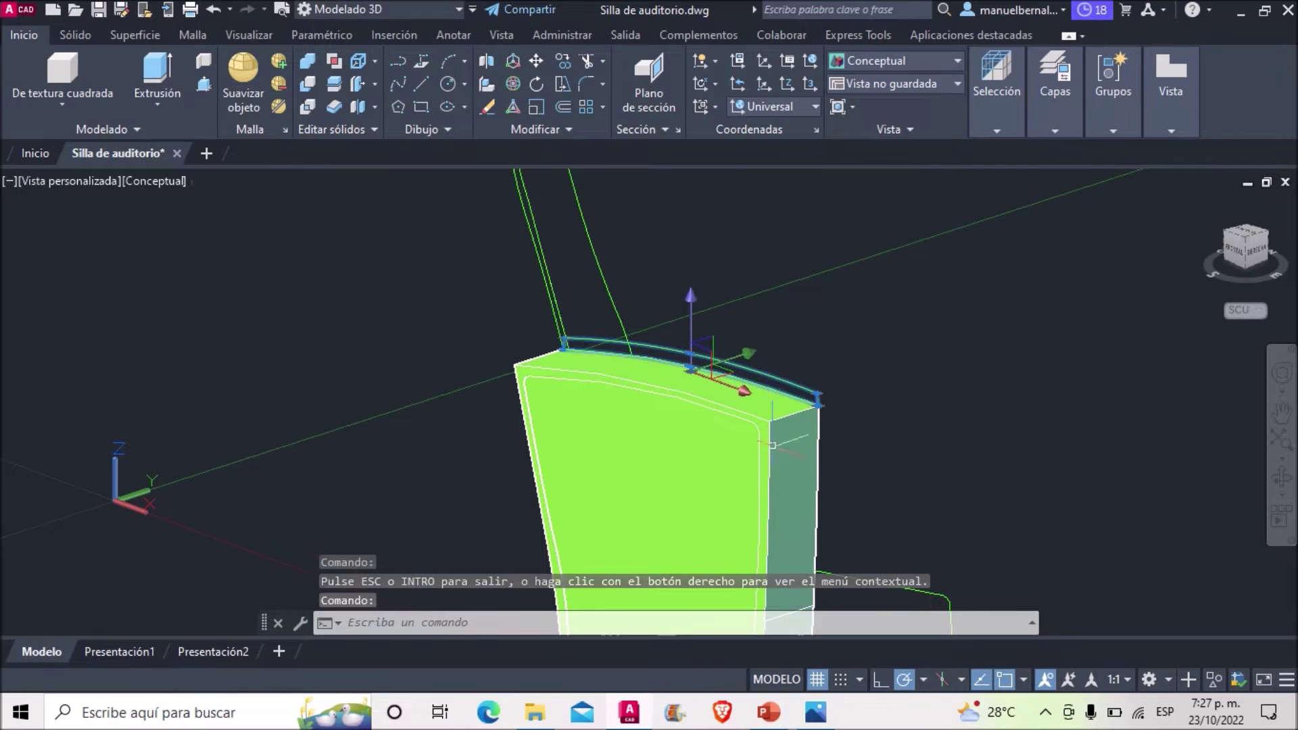
Check the seat's top edge in the reference image, then reframe the side panel.
key("alt+Tab")
scroll(541, 318, "up", 3)
scroll(541, 317, "up", 3)
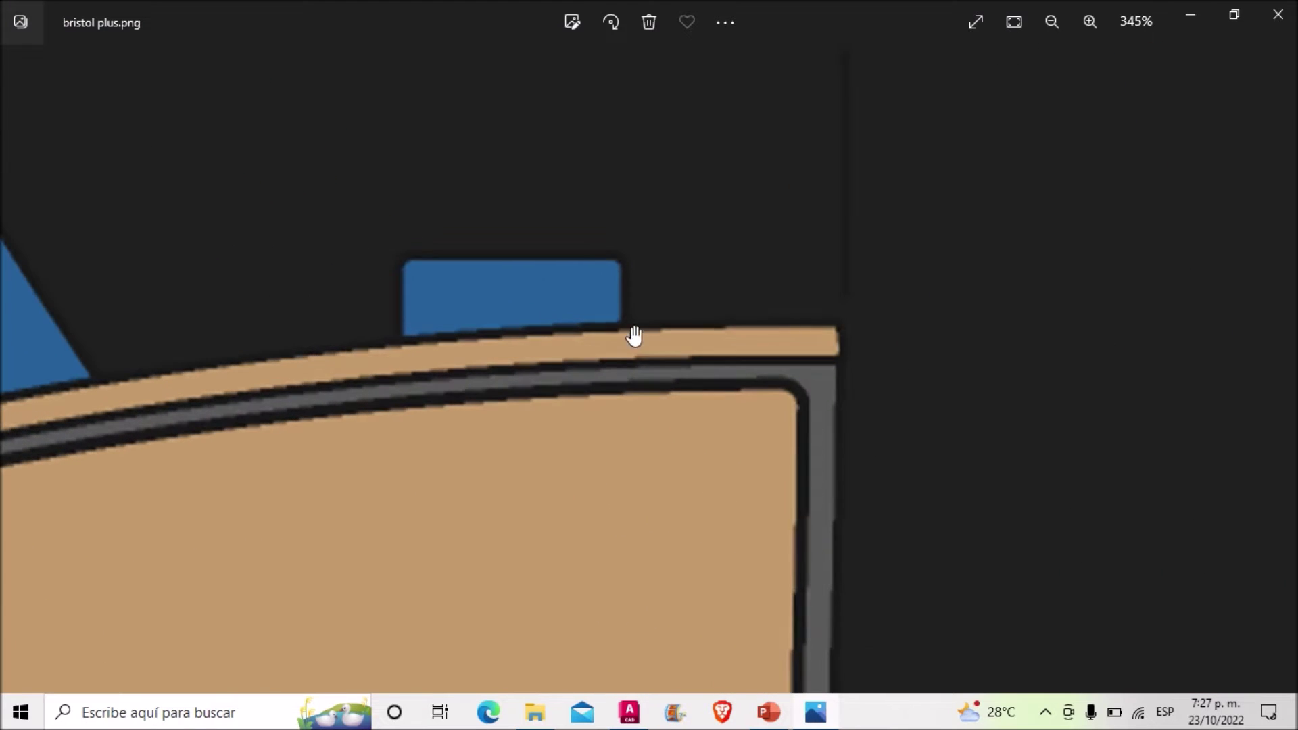
left_click_drag(768, 338, 1027, 291)
left_click_drag(916, 249, 1125, 196)
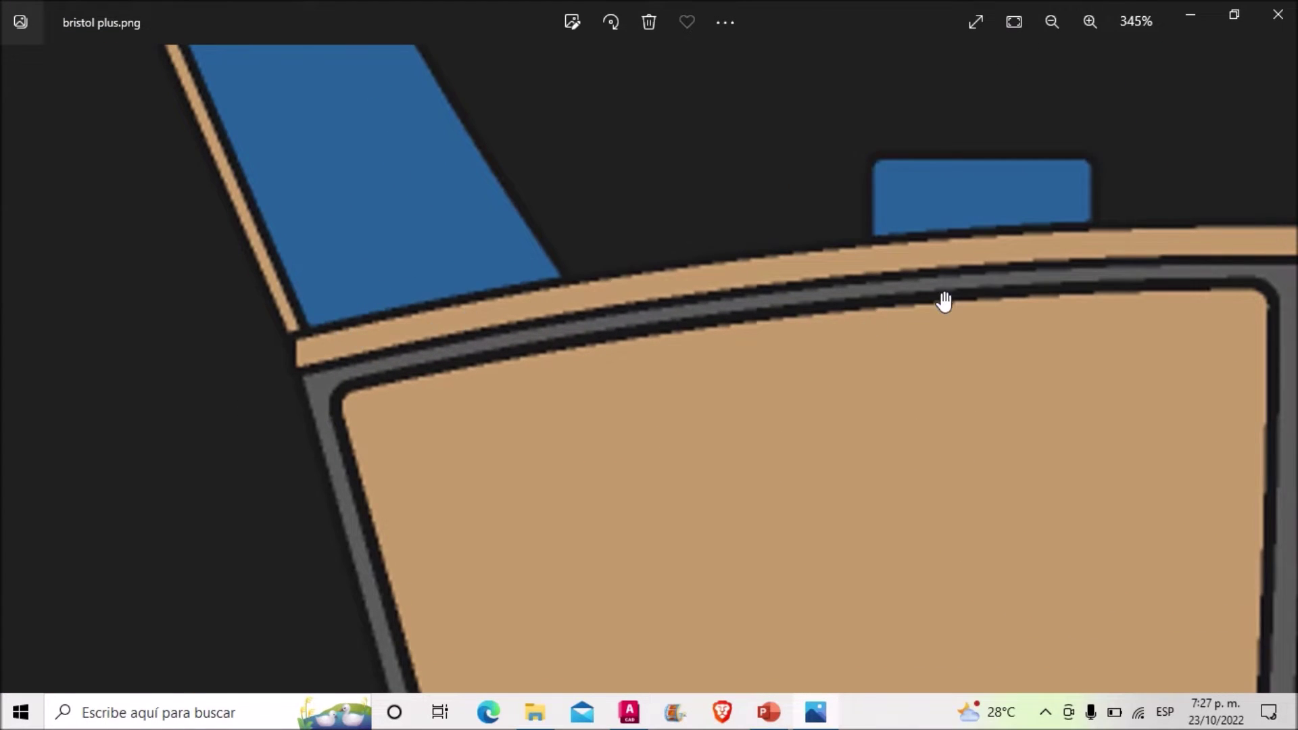
left_click(1190, 16)
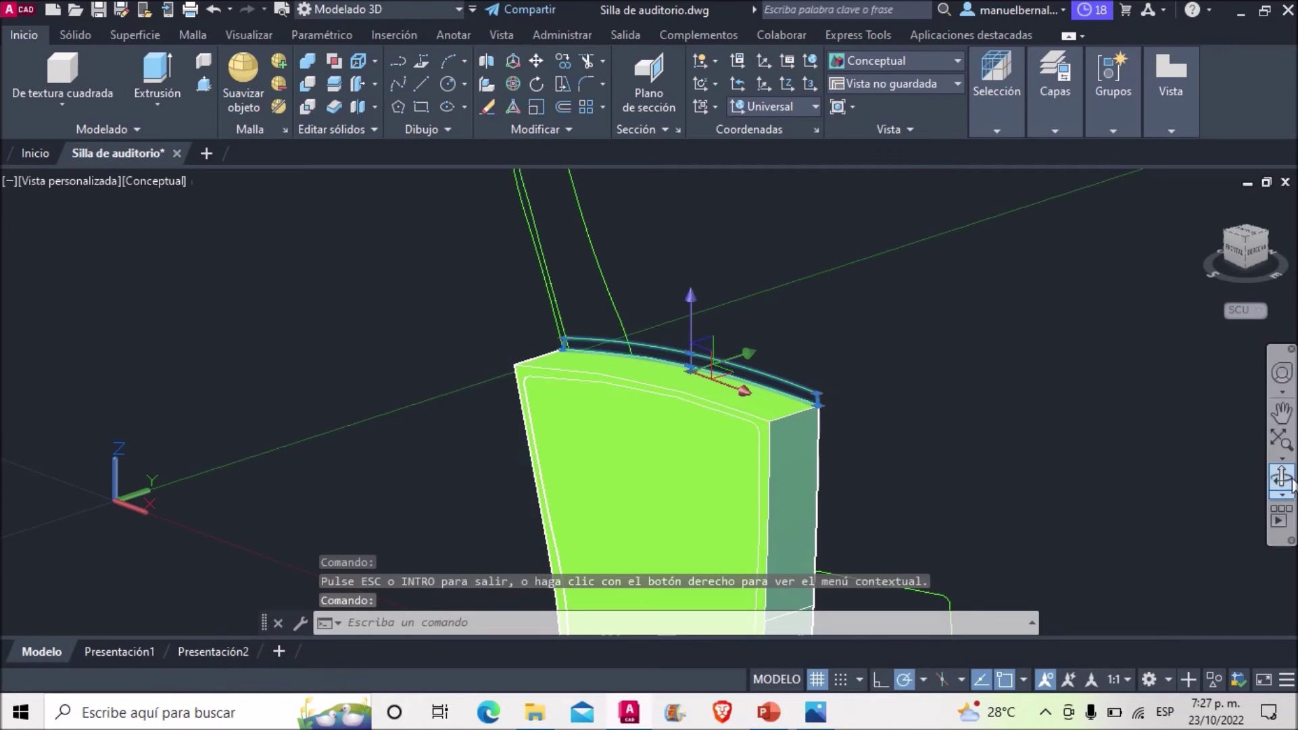
middle_click_drag(1271, 473, 1048, 457, "shift")
scroll(1048, 458, "down", 5)
scroll(861, 455, "up", 5)
scroll(861, 455, "down", 2)
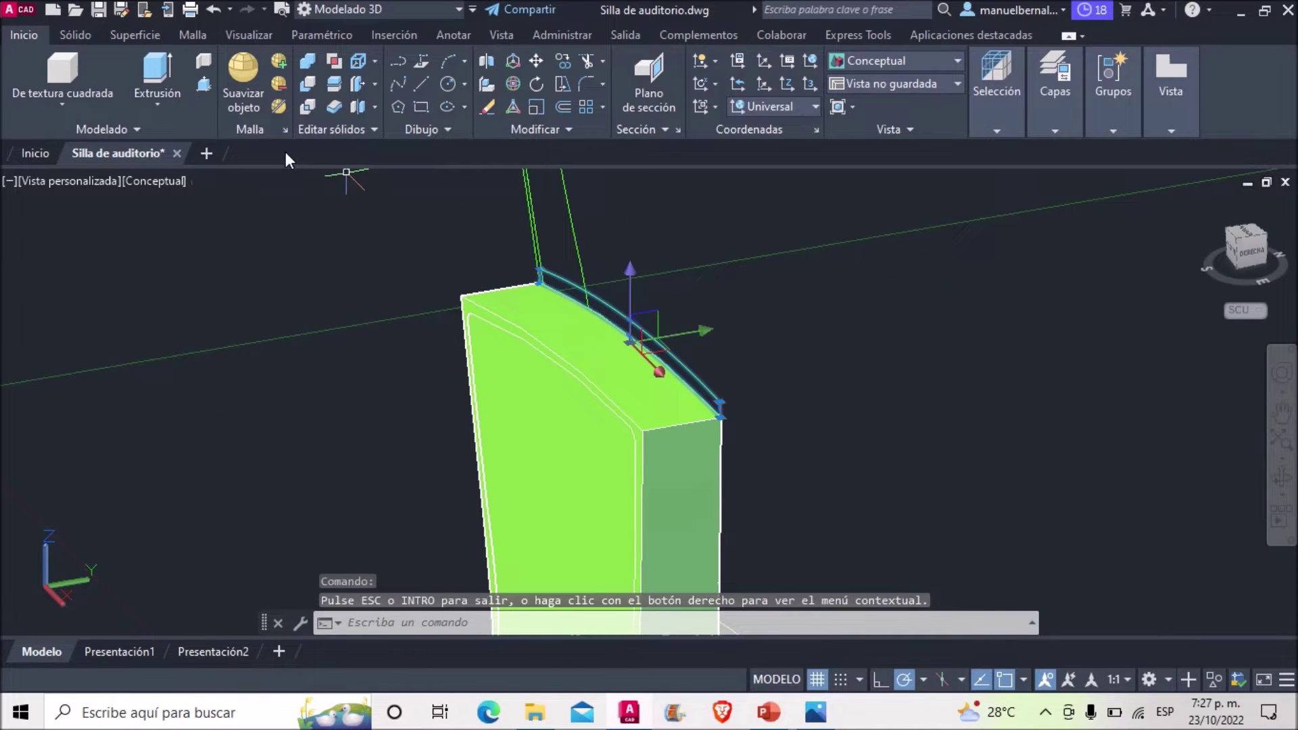
Extrude the curved armrest outline 0.077 and orbit around the chair.
left_click(169, 68)
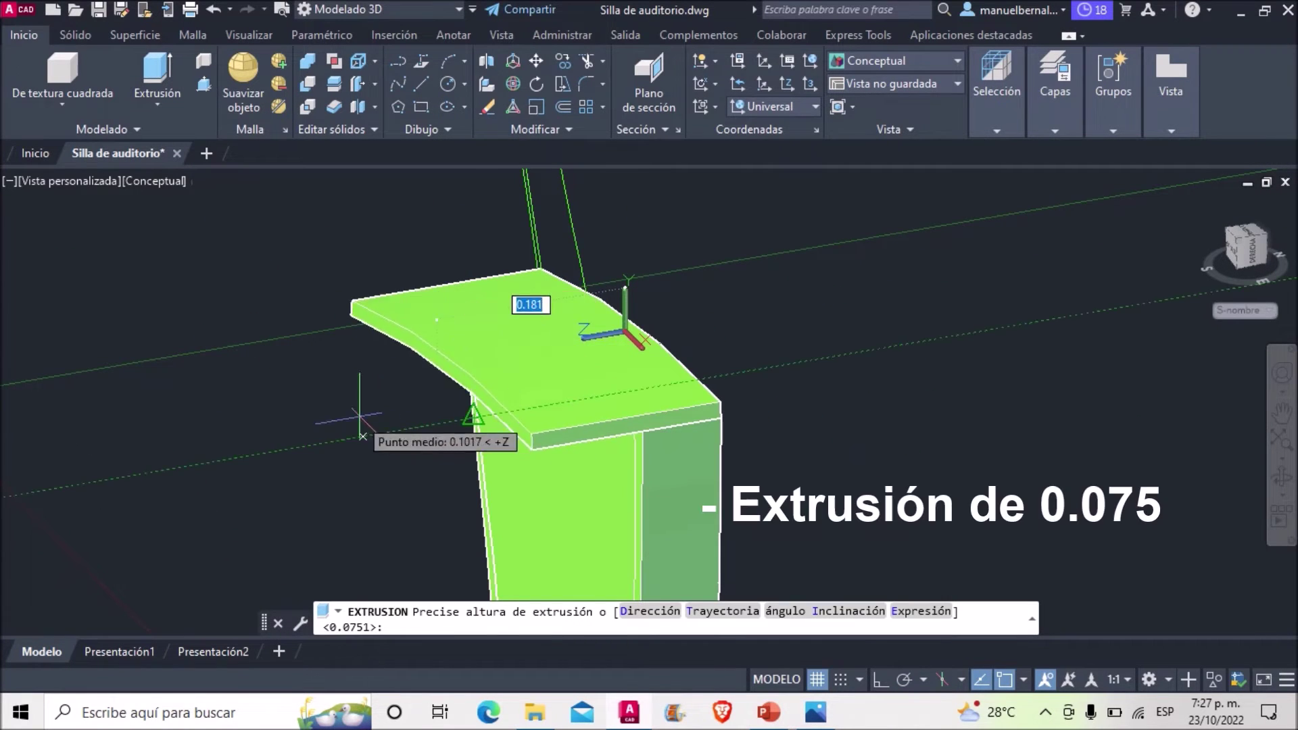
type("0.")
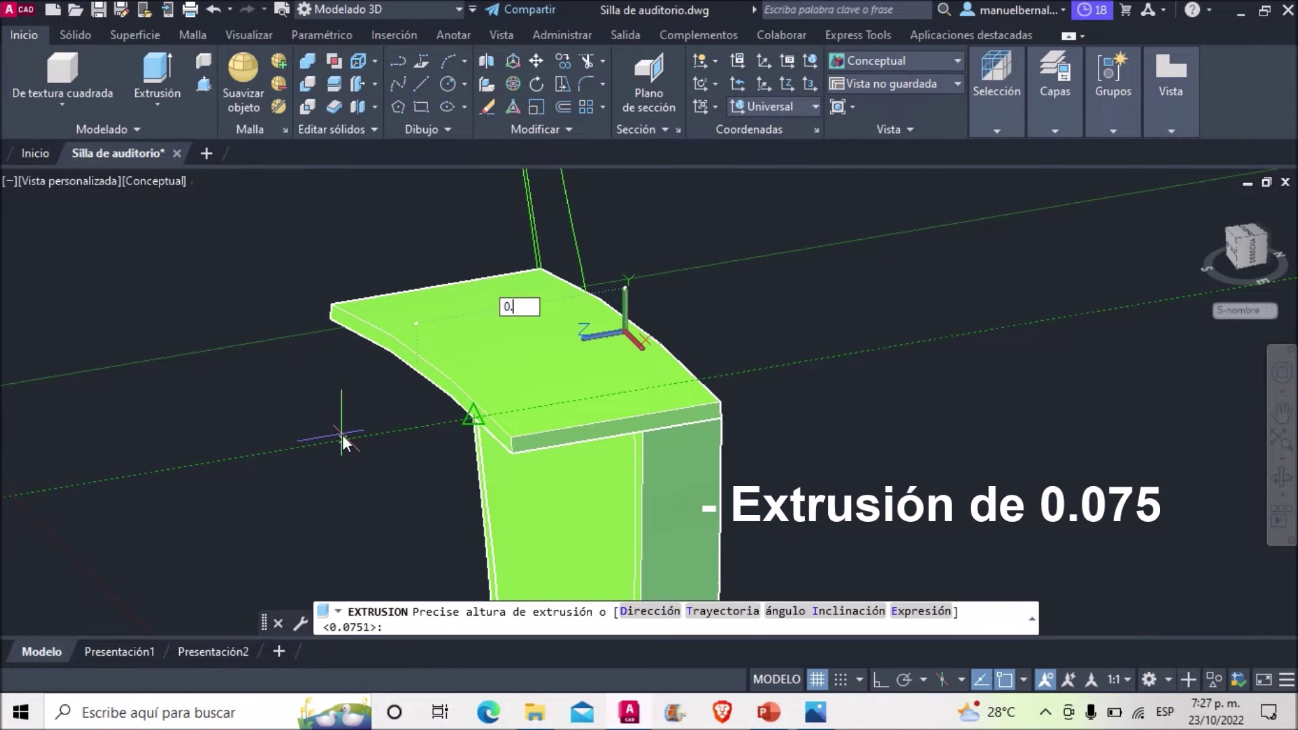
type("077")
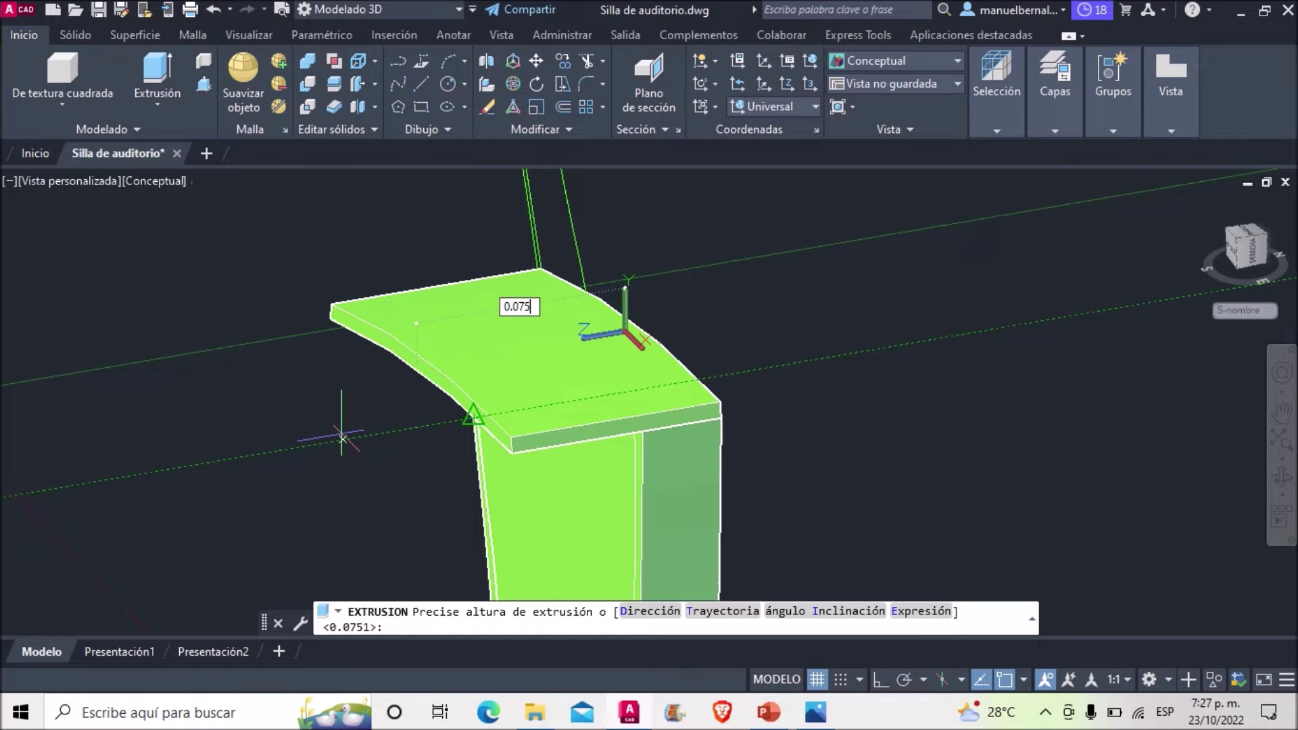
key("Return")
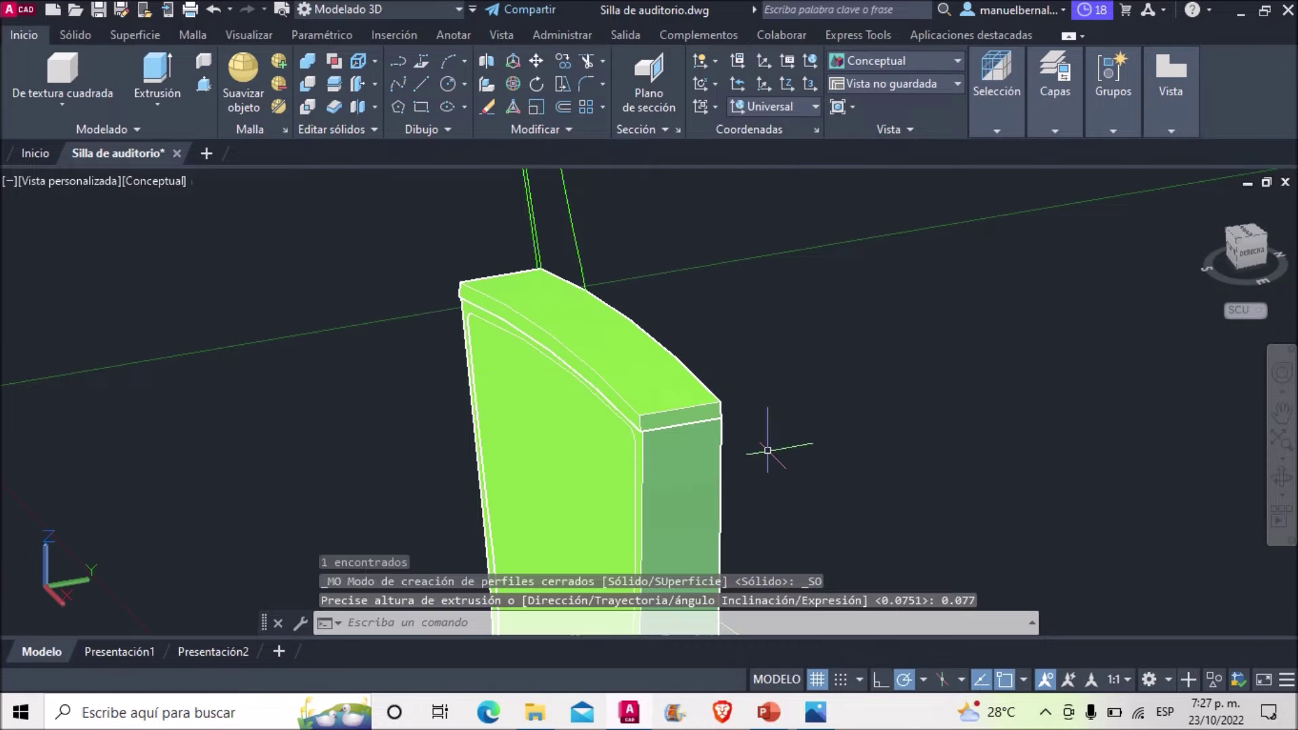
mouse_move(710, 383)
middle_mouse_down("shift")
mouse_move(886, 349)
mouse_move(690, 368)
mouse_move(376, 360)
mouse_move(657, 326)
mouse_move(684, 281)
mouse_move(762, 365)
mouse_move(594, 379)
mouse_move(768, 362)
mouse_move(571, 377)
mouse_move(744, 397)
mouse_move(791, 298)
mouse_move(815, 318)
mouse_move(701, 292)
middle_mouse_up("shift")
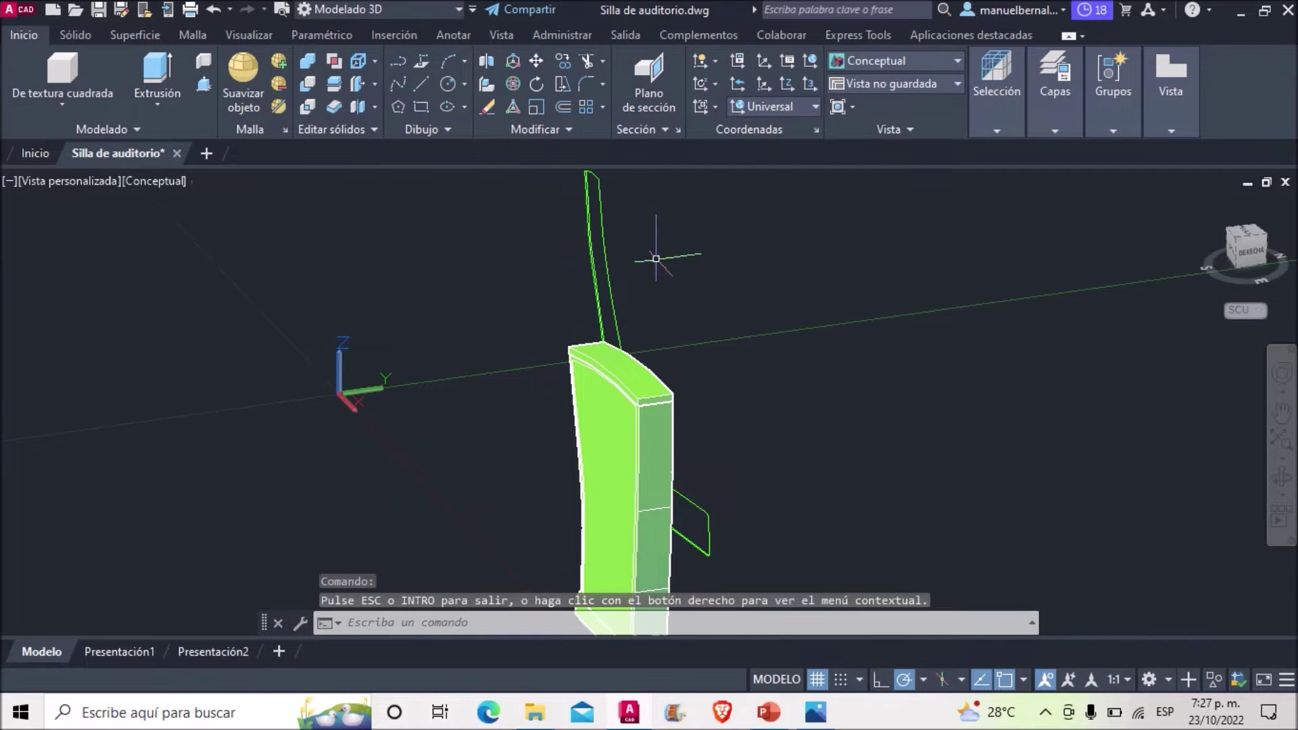
left_click(1282, 476)
left_click_drag(1133, 423, 899, 457)
key("Escape")
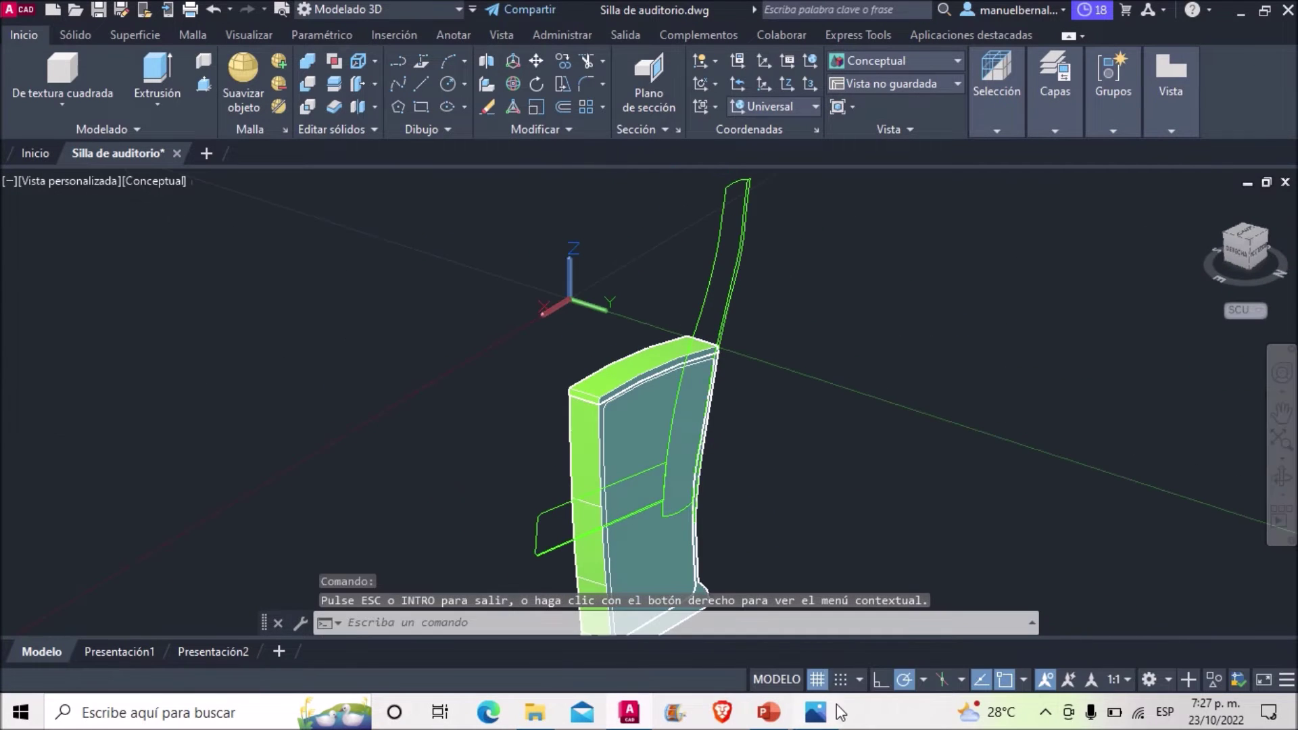
Review the chair fronts and side in the reference image.
key("alt+Tab")
scroll(757, 340, "down", 3)
scroll(756, 333, "down", 3)
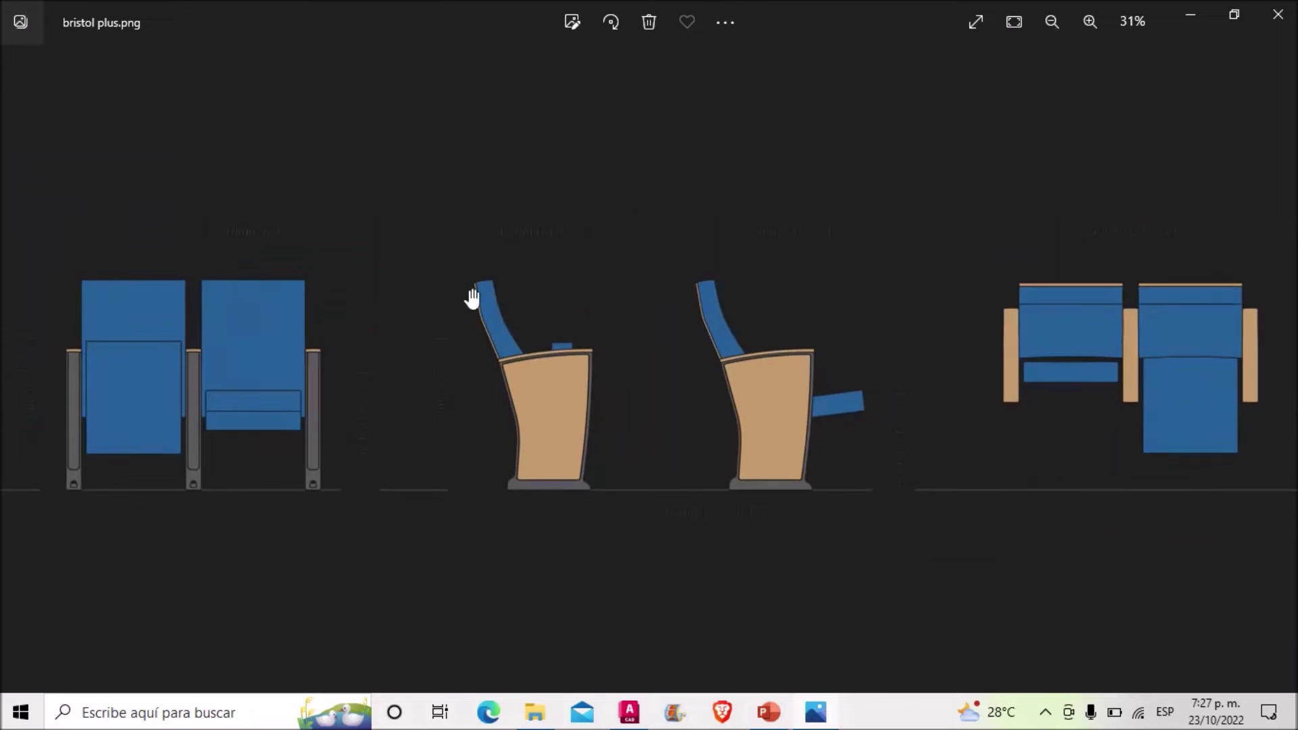
scroll(216, 296, "up", 2)
left_click_drag(217, 296, 485, 300)
scroll(611, 298, "up", 1)
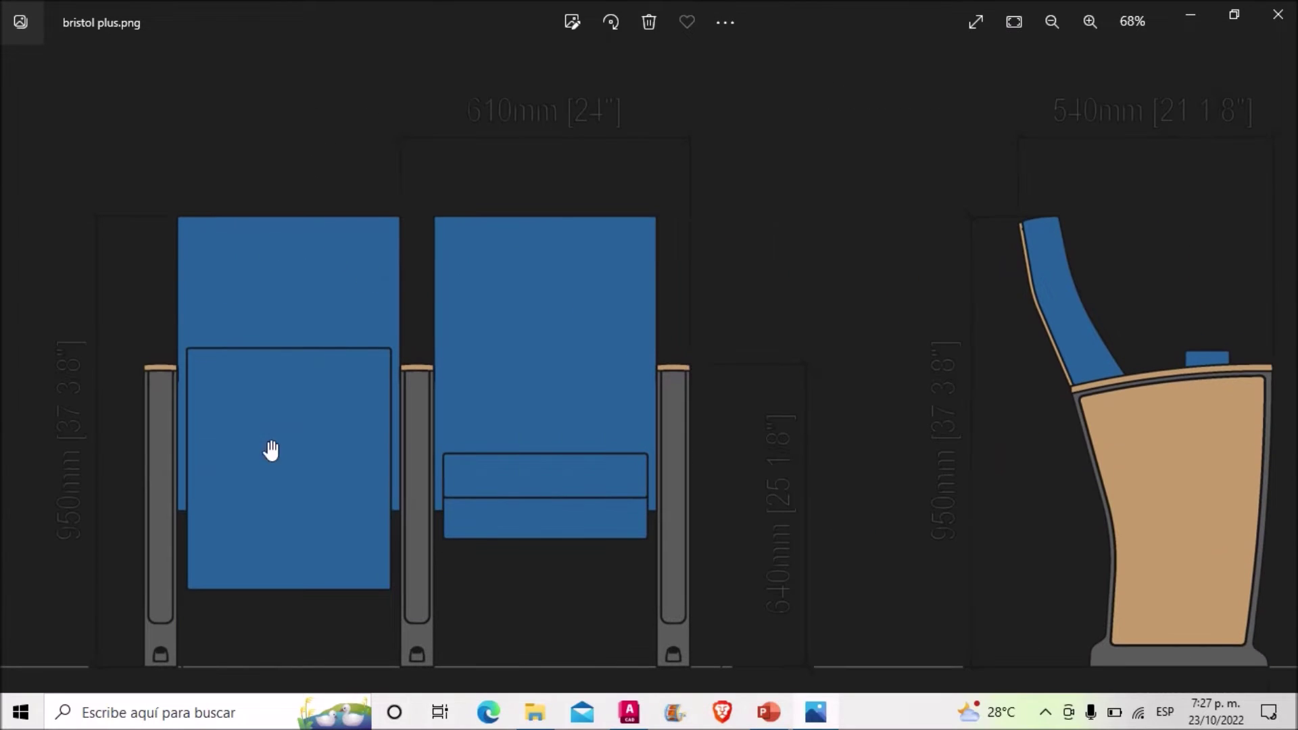
left_click(1202, 16)
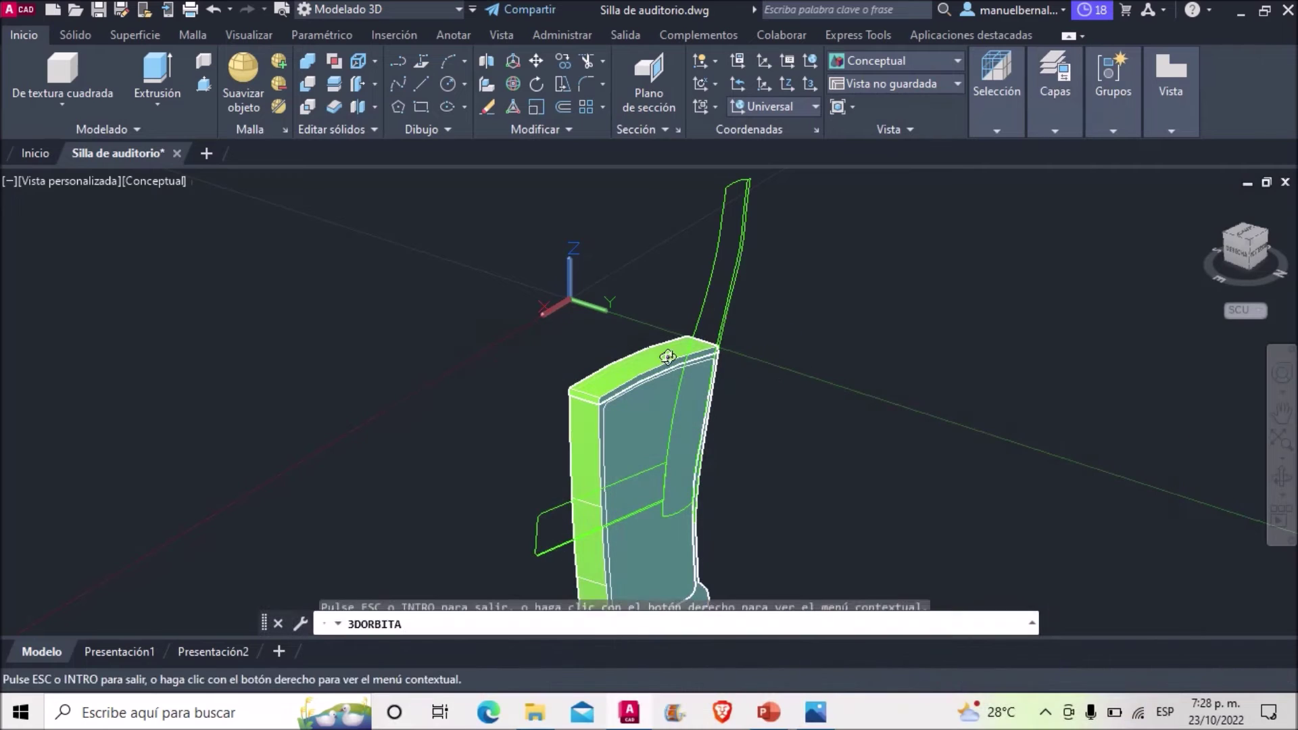
Orbit the chair view and select the seat outline profile.
left_click_drag(668, 356, 730, 432)
key("Escape")
scroll(777, 575, "up", 5)
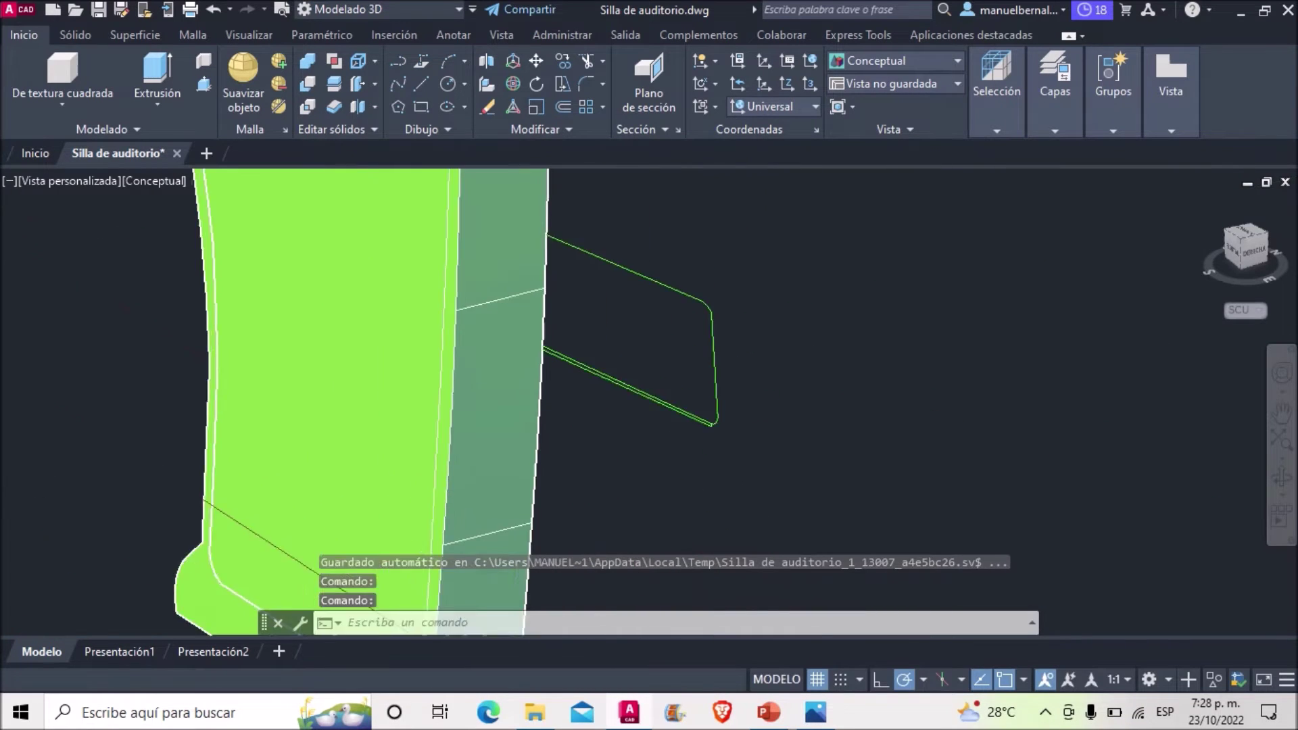
scroll(709, 360, "up", 2)
left_click(708, 360)
scroll(708, 365, "down", 5)
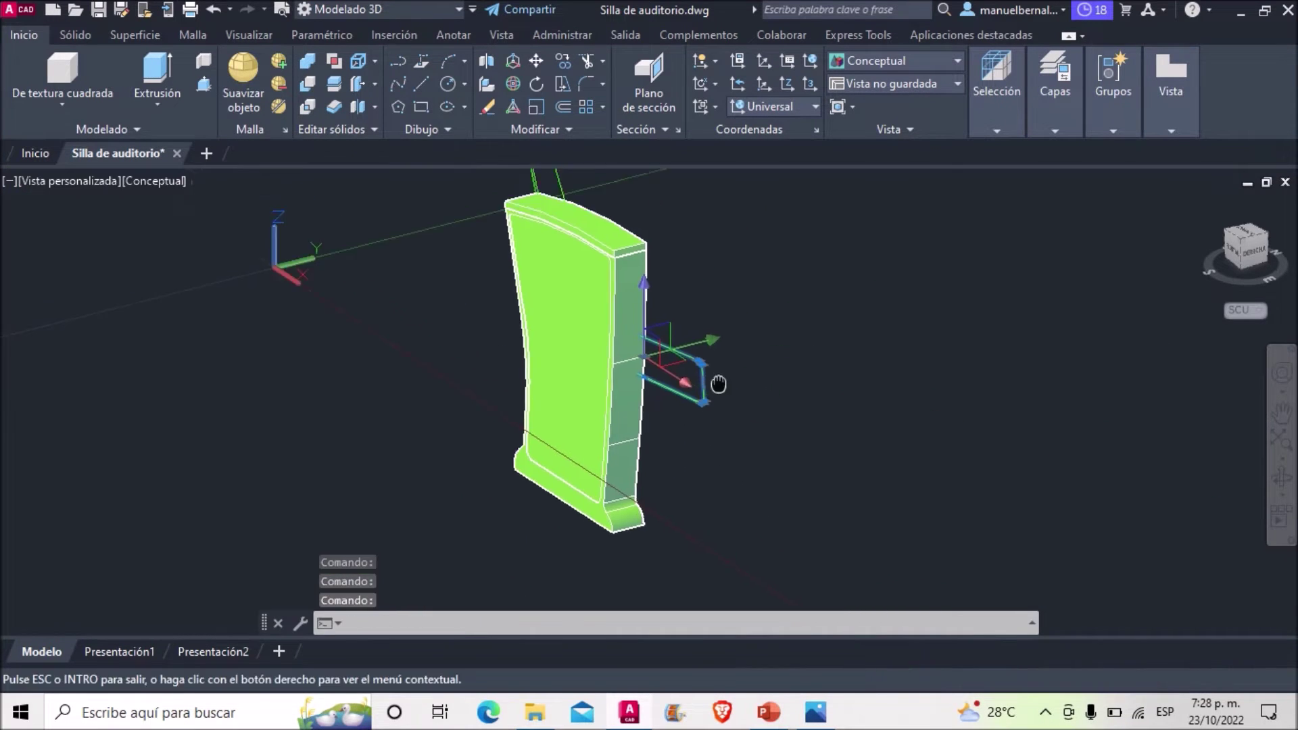
Extrude the seat outline -0.55, undo it, and restart the seat extrusion.
scroll(703, 372, "down", 2)
left_click(168, 68)
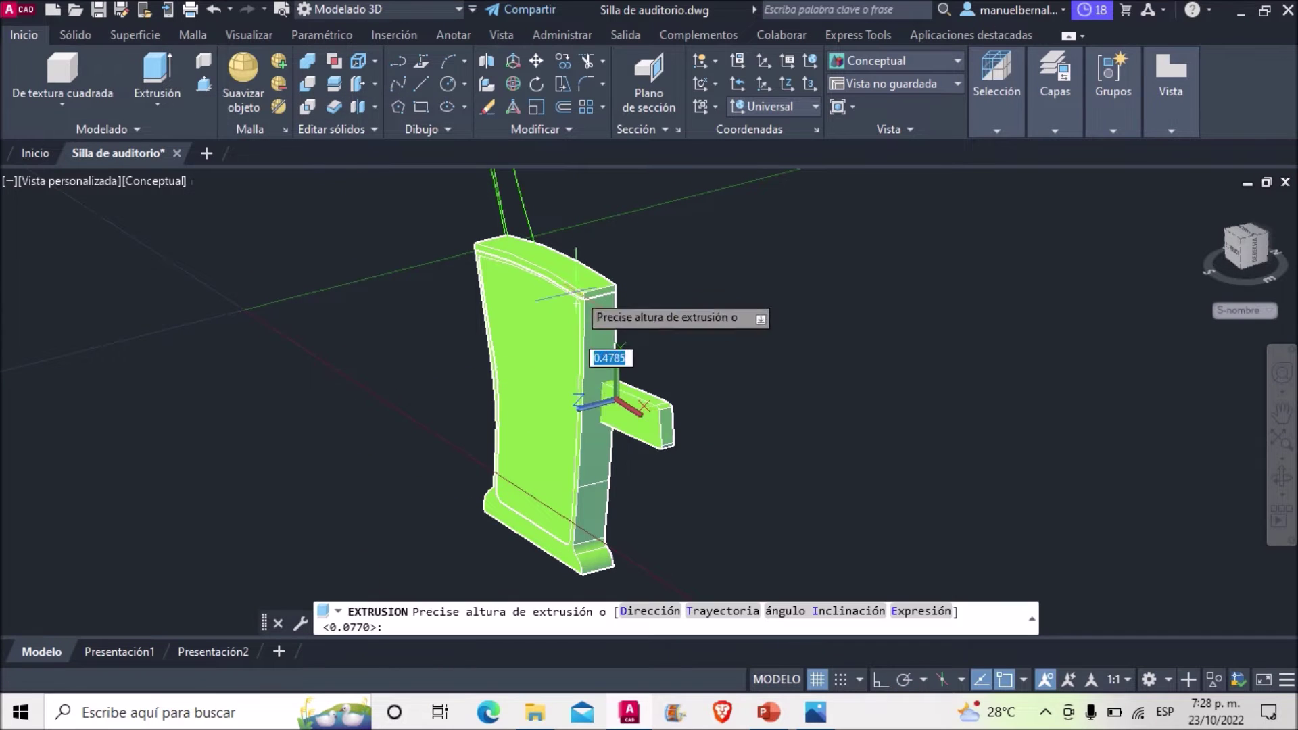
scroll(756, 350, "up", 2)
type("-0.55")
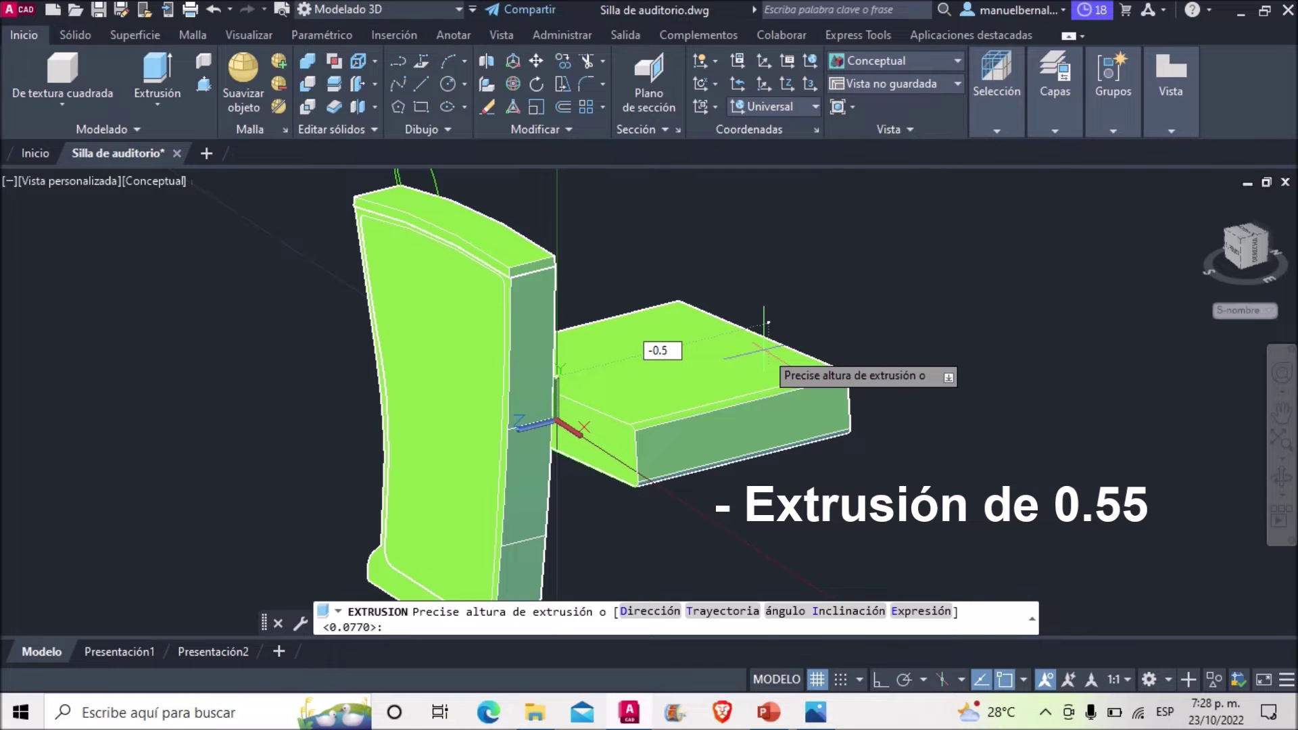
key("Return")
key("ctrl+z")
left_click(651, 398)
scroll(676, 398, "up", 2)
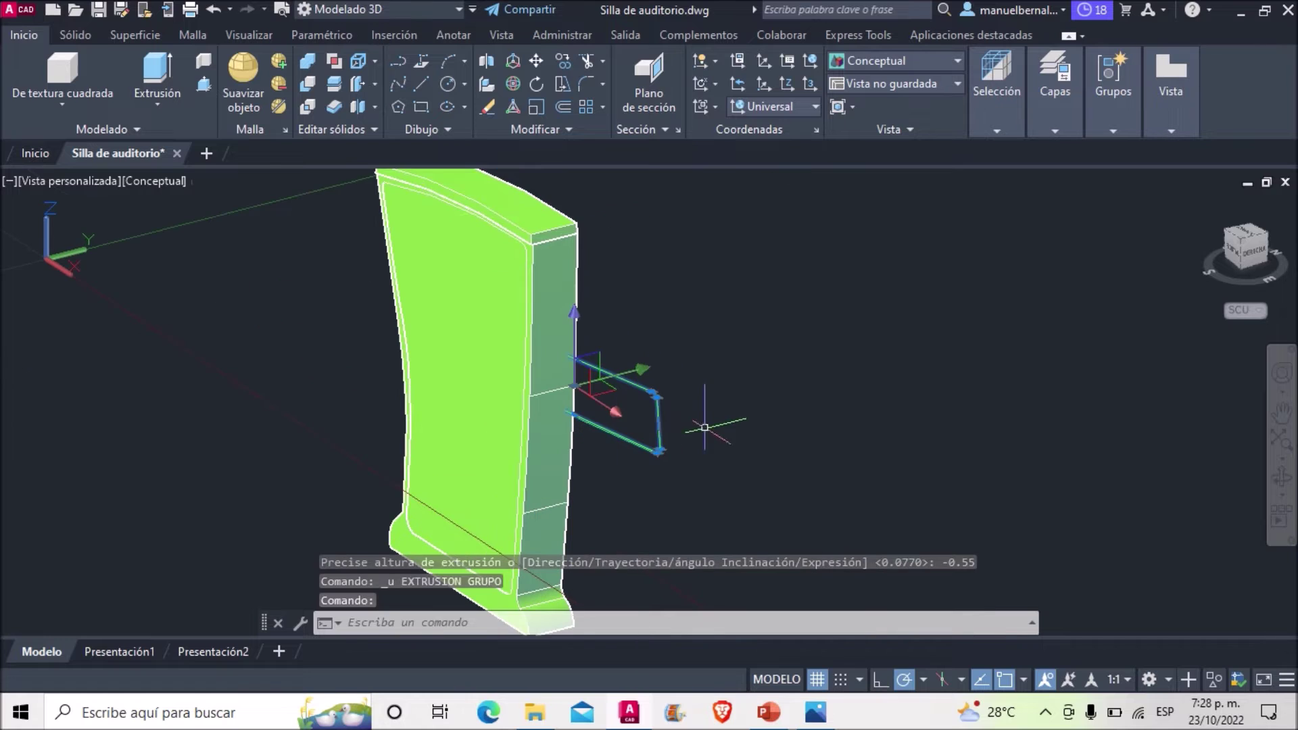
left_click(176, 65)
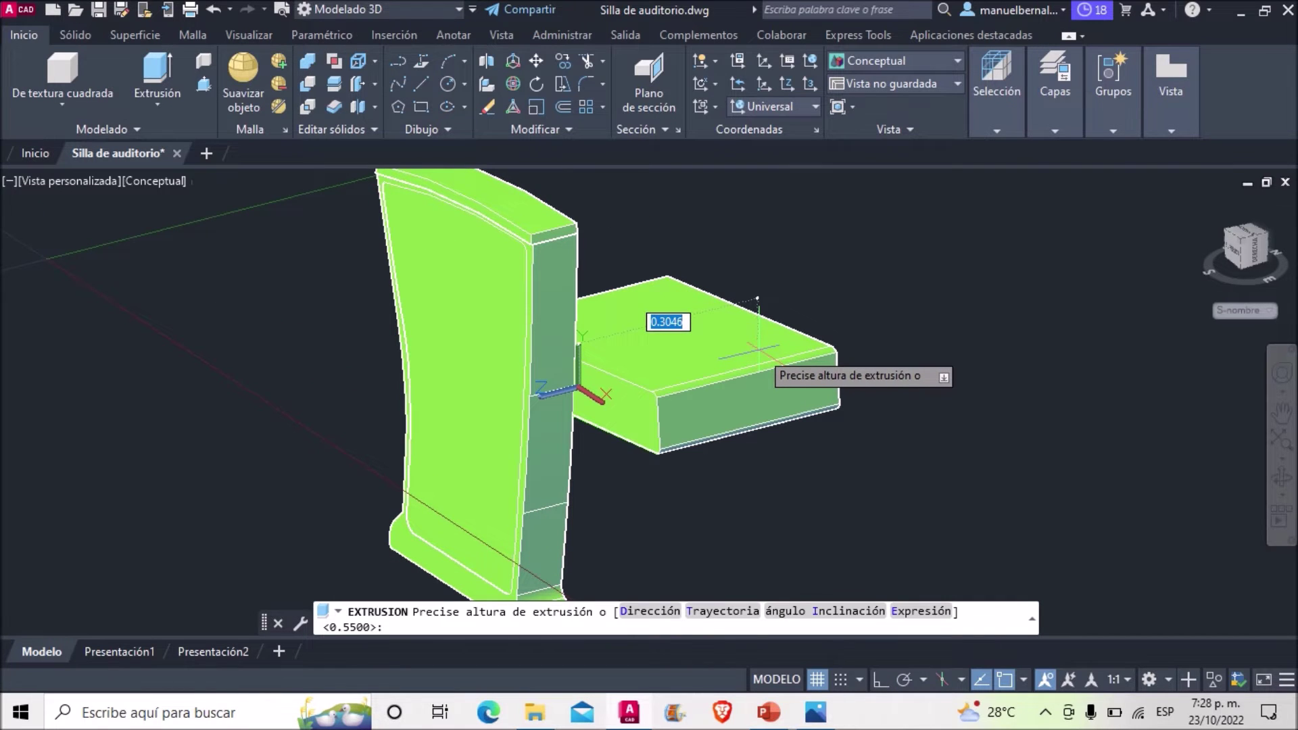
type("0.55")
Extrude the seat 0.55 and orbit to inspect it from behind and the side.
key("Return")
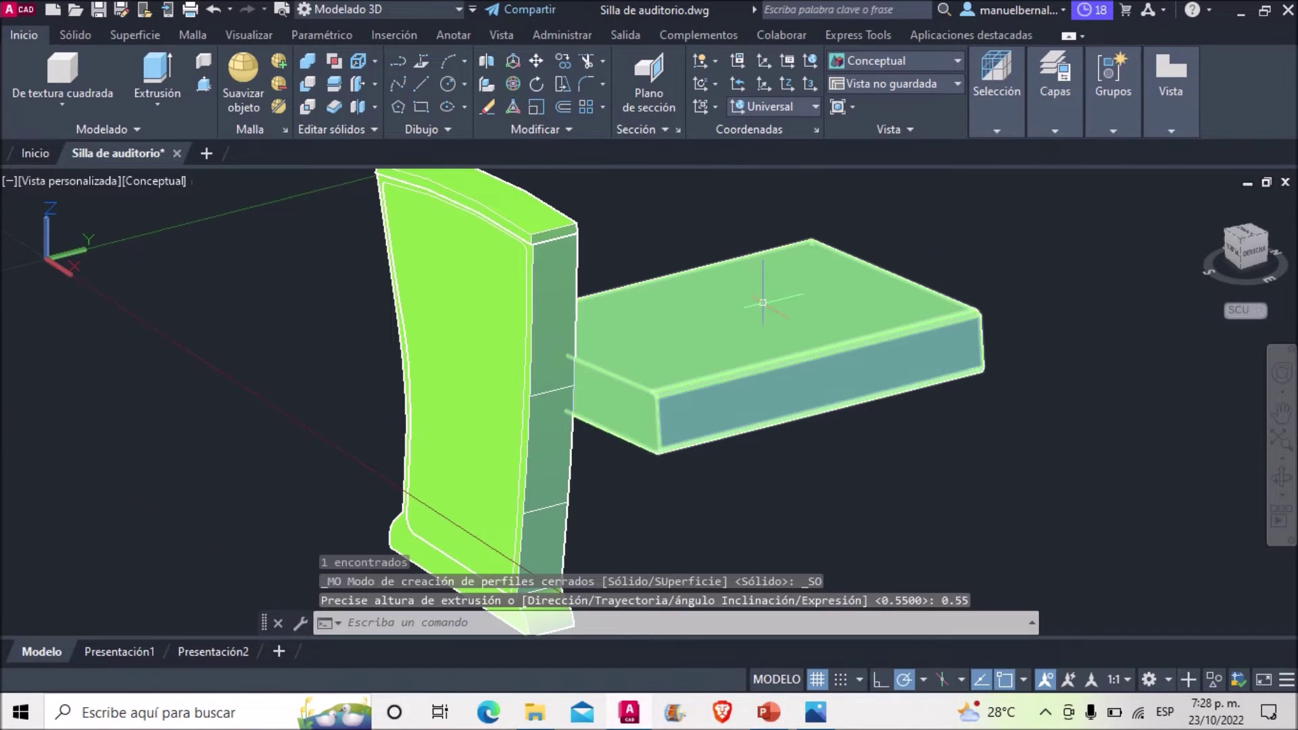
scroll(762, 302, "down", 3)
left_click(1281, 480)
mouse_move(1020, 342)
left_mouse_down()
mouse_move(839, 300)
mouse_move(764, 372)
left_mouse_up()
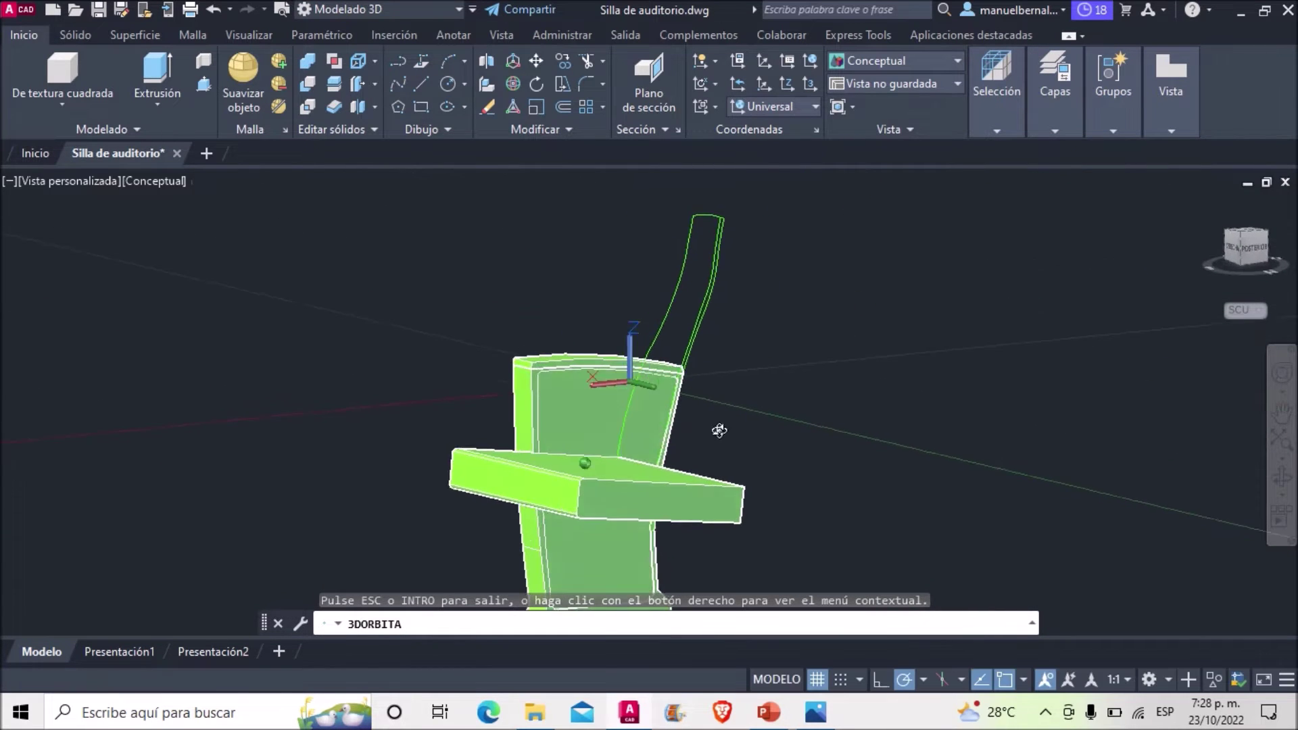
mouse_move(751, 380)
left_mouse_down()
mouse_move(855, 393)
mouse_move(695, 347)
mouse_move(656, 409)
left_mouse_up()
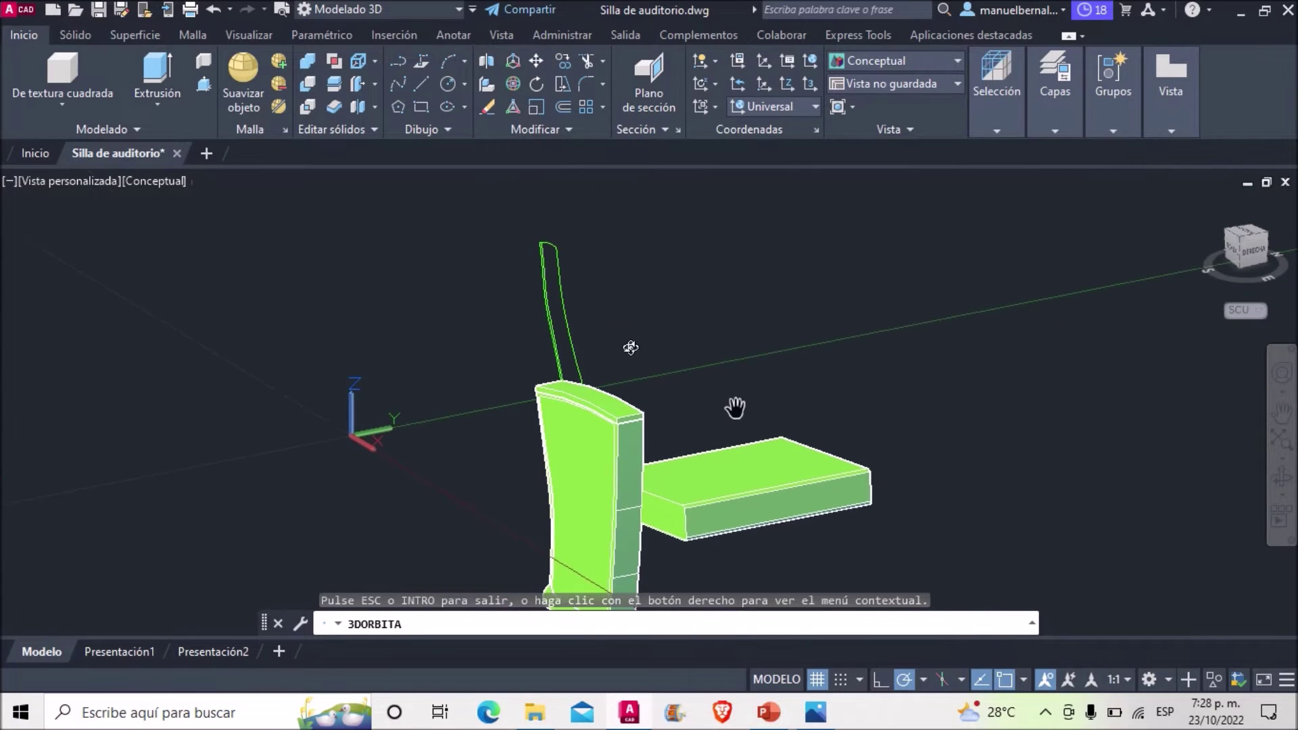
key("Escape")
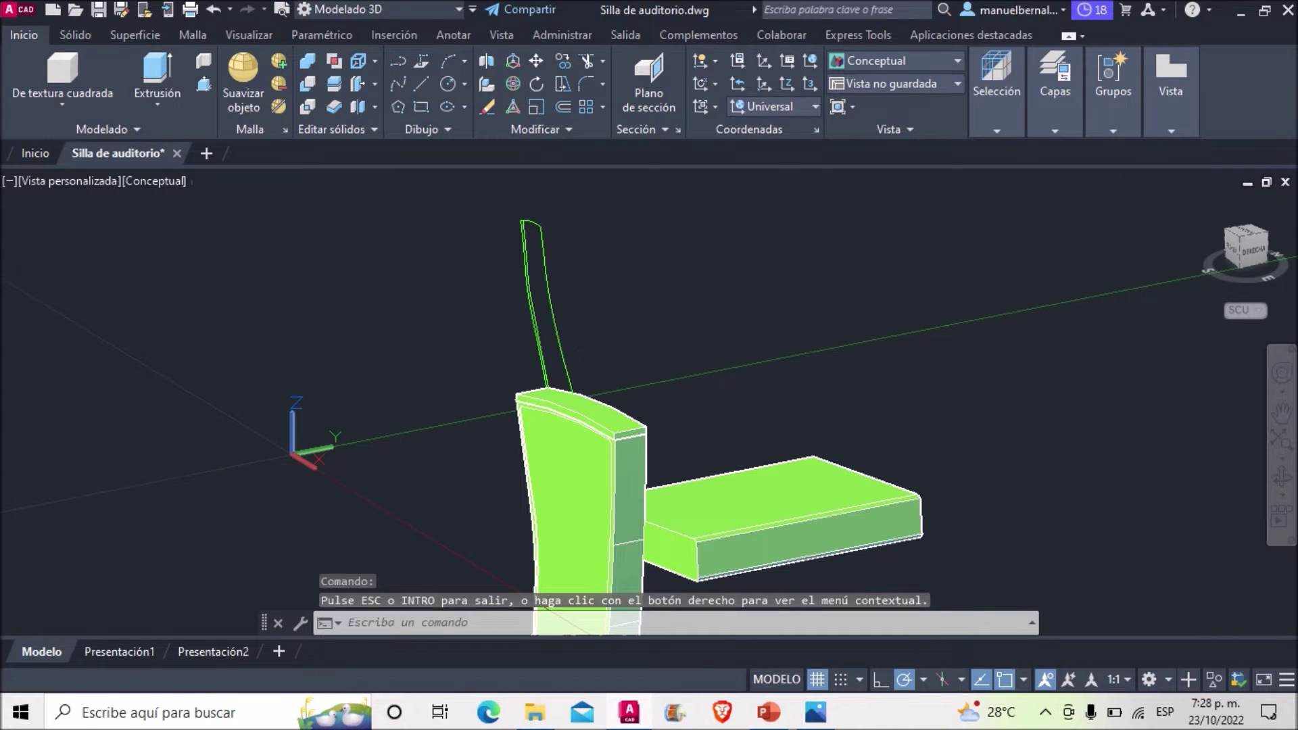
key("Escape")
Extrude the backrest profile 0.55 into a solid, check it from behind, then bring up the reference image.
left_click(171, 74)
type("0.55")
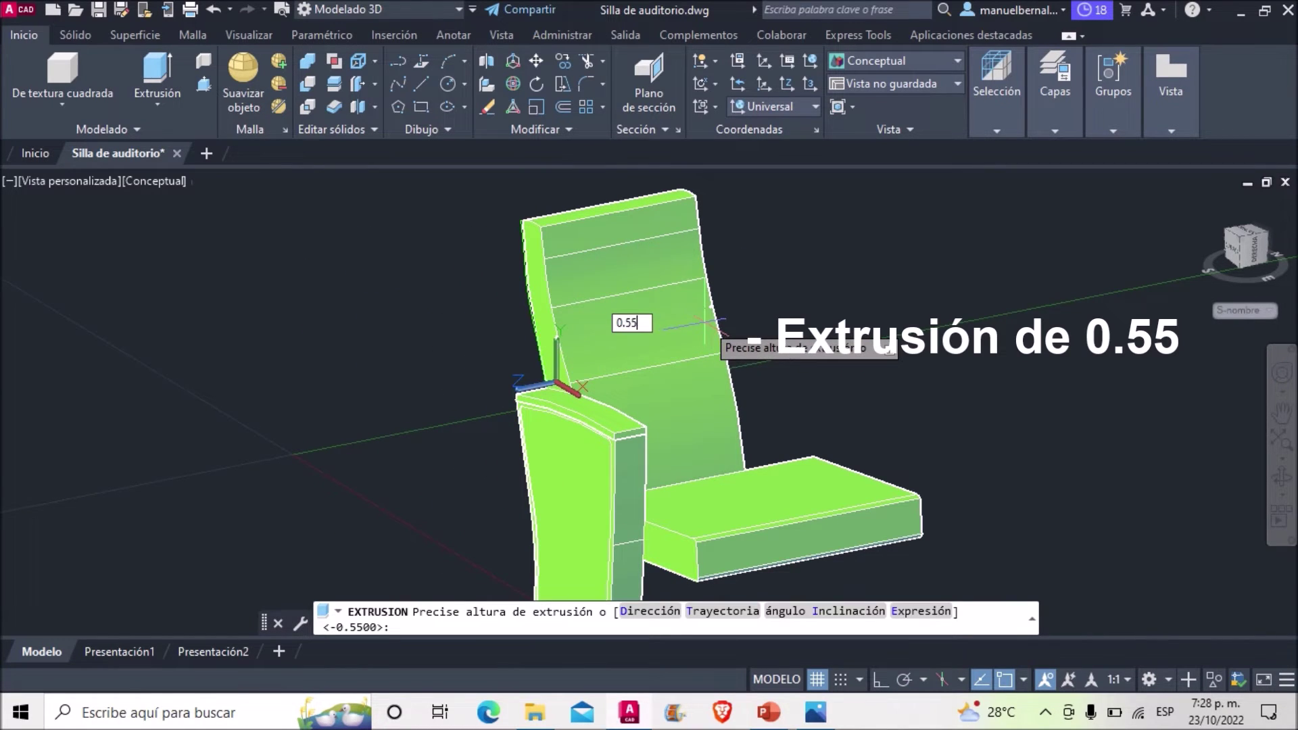
key("Return")
scroll(705, 323, "down", 3)
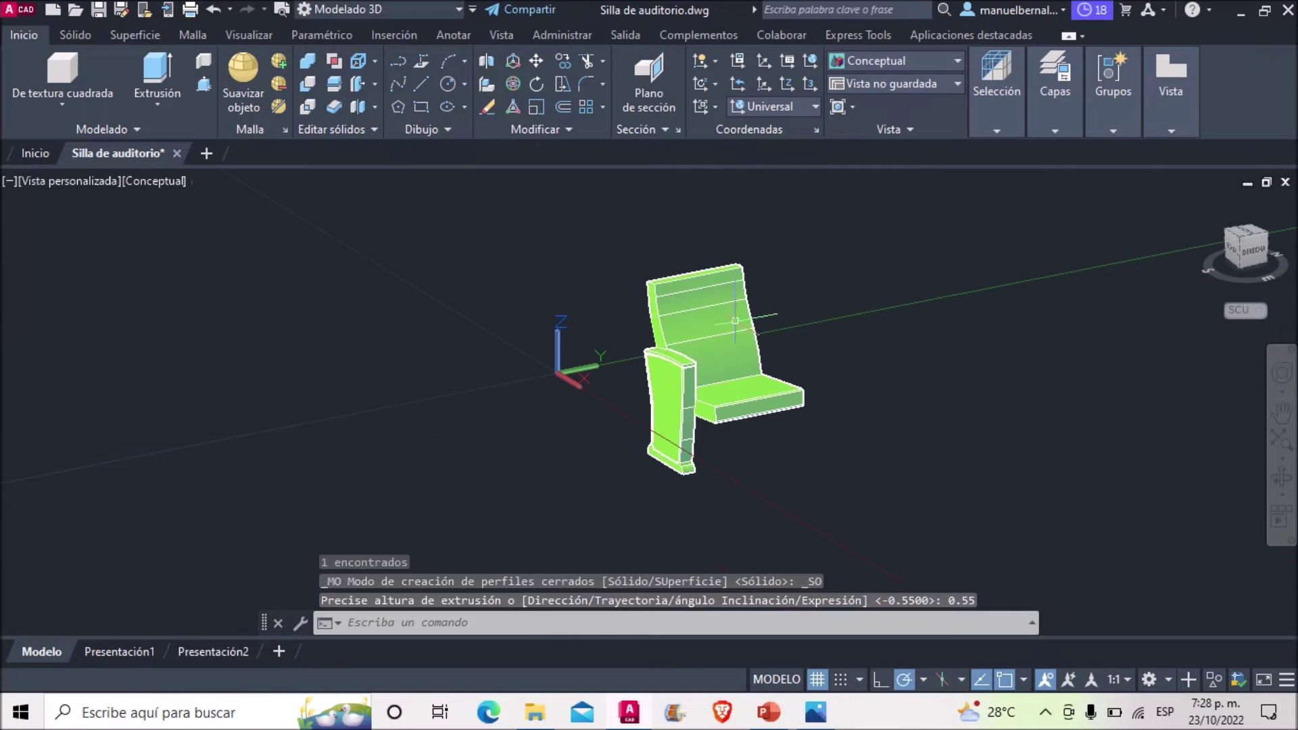
mouse_move(1195, 440)
left_mouse_down()
mouse_move(825, 354)
mouse_move(633, 355)
mouse_move(696, 399)
mouse_move(594, 342)
mouse_move(608, 290)
left_mouse_up()
scroll(606, 304, "up", 5)
scroll(605, 304, "up", 1)
key("Escape")
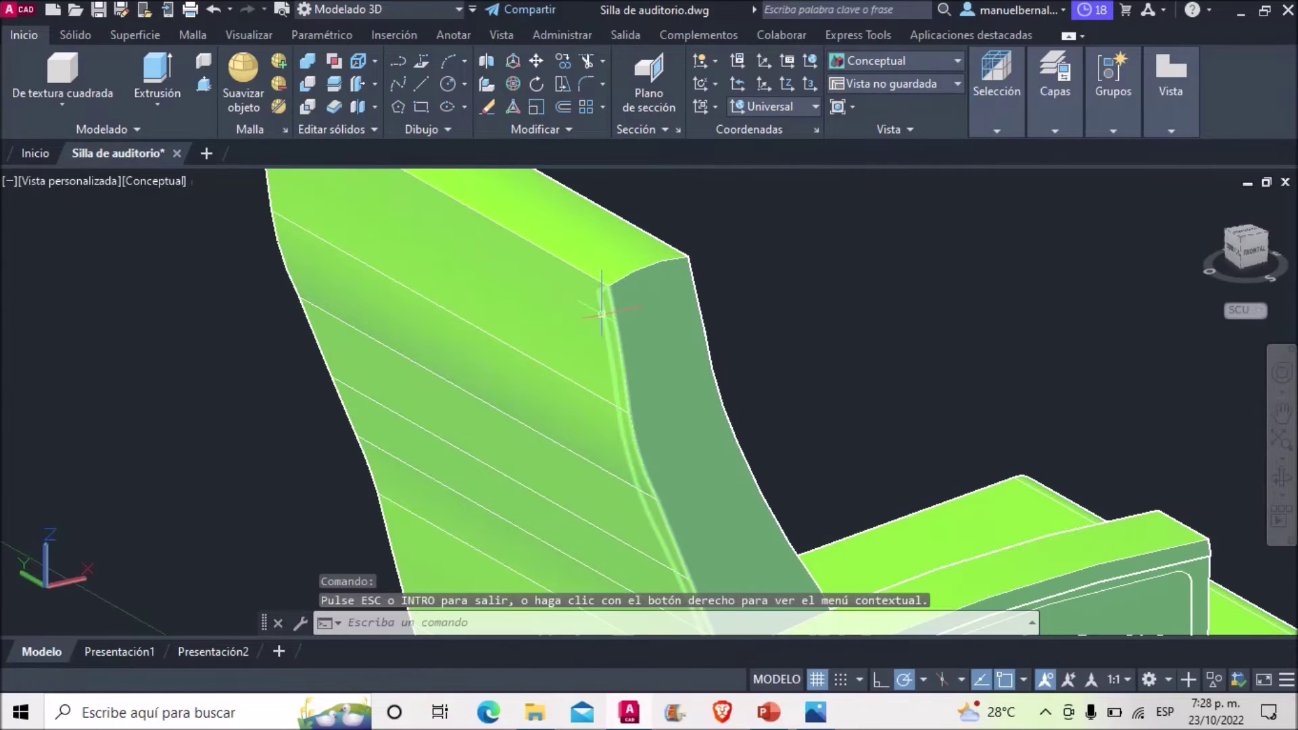
scroll(601, 315, "down", 1)
scroll(601, 315, "down", 5)
key("alt+Tab")
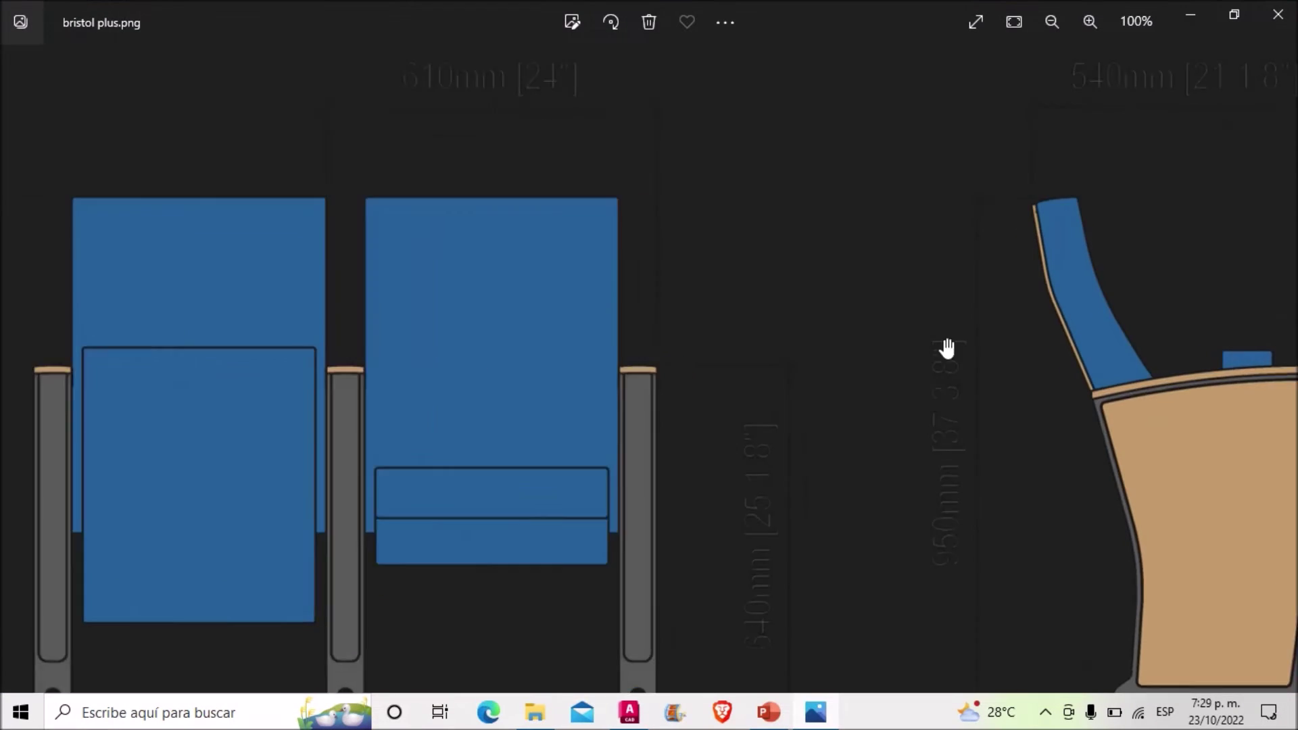
Zoom into the reference chair's backrest in Photos, then return to AutoCAD and orbit edge-on.
scroll(947, 348, "up", 3)
left_click_drag(1064, 228, 855, 169)
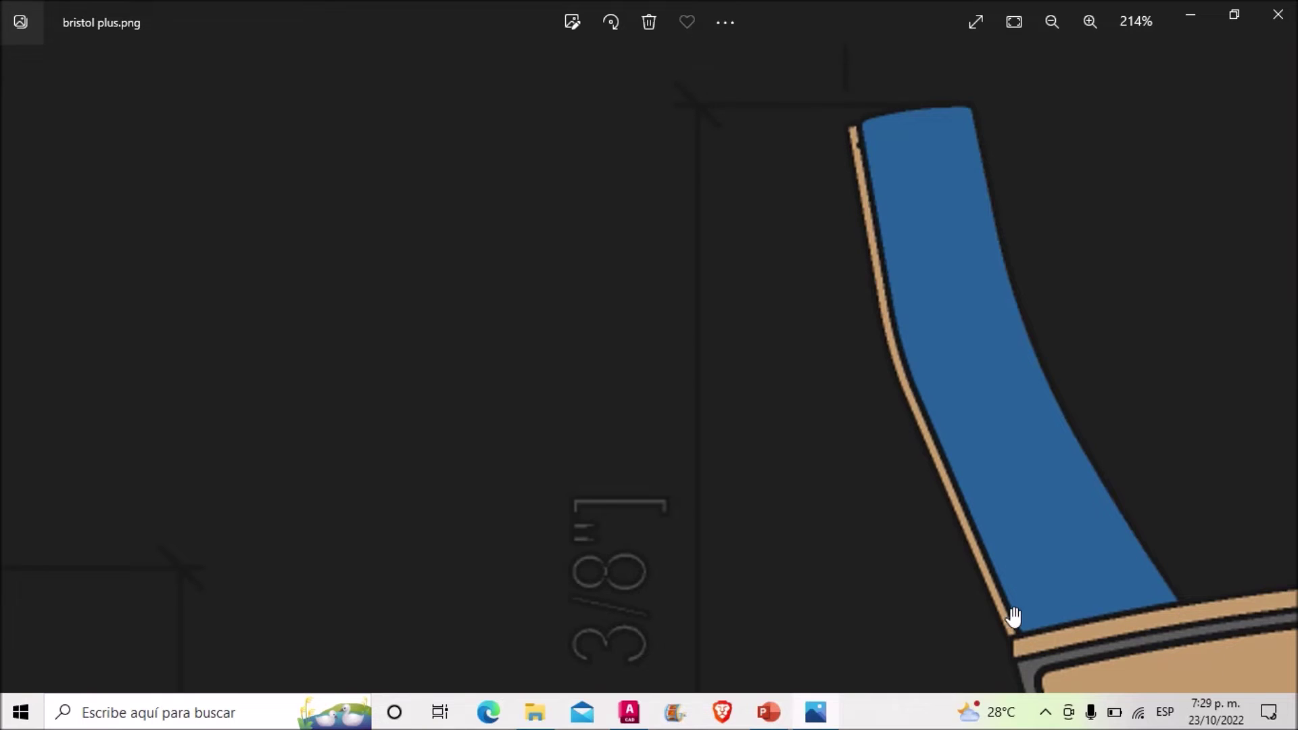
left_click(661, 722)
mouse_move(980, 379)
middle_mouse_down("shift")
mouse_move(1063, 368)
mouse_move(669, 336)
mouse_move(768, 304)
mouse_move(661, 281)
middle_mouse_up("shift")
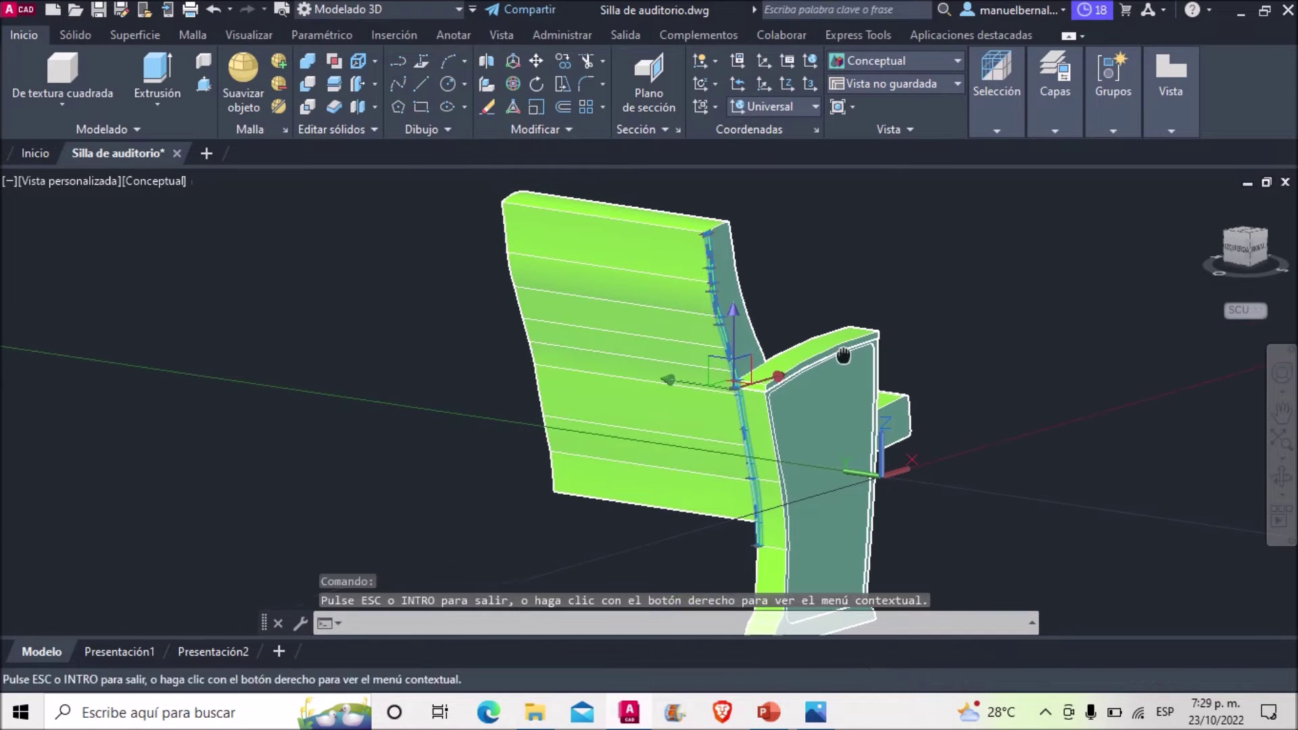
Extrude the selected surface 0.55 and orbit around the seat and armrest to check it.
left_click(158, 68)
type("0.55")
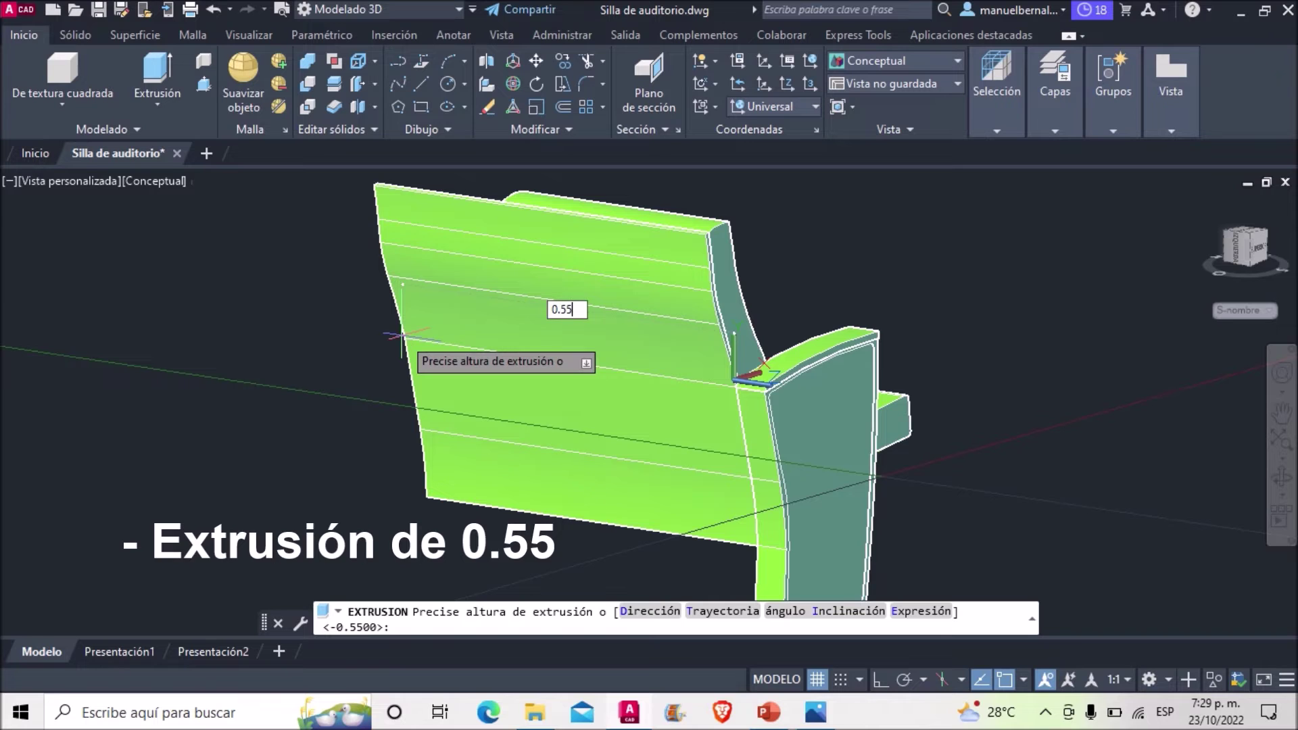
key("Return")
scroll(567, 304, "down", 3)
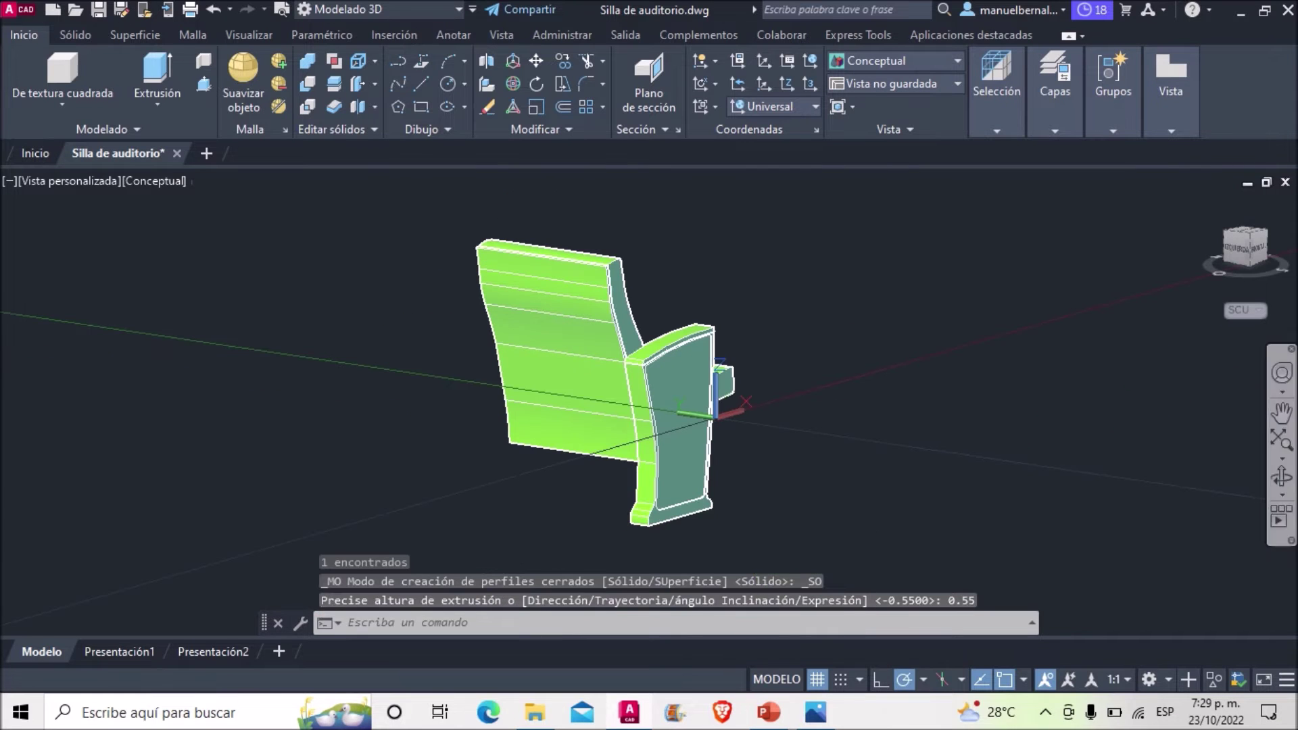
mouse_move(744, 405)
middle_mouse_down("shift")
mouse_move(905, 412)
mouse_move(899, 434)
middle_mouse_up("shift")
scroll(786, 428, "up", 5)
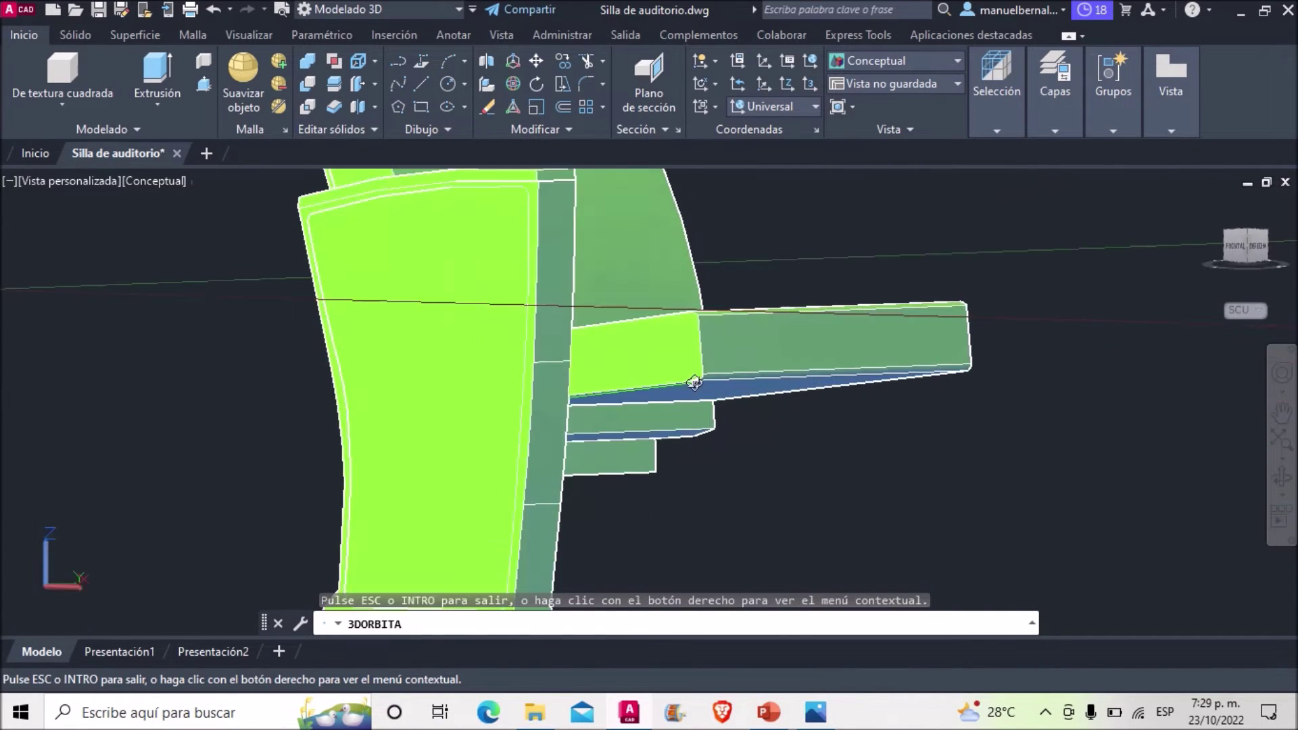
scroll(786, 427, "up", 3)
scroll(786, 427, "up", 3)
key("Escape")
Extrude the seat's flat front region 0.55 into a solid slab and orbit to inspect it.
left_click(759, 356)
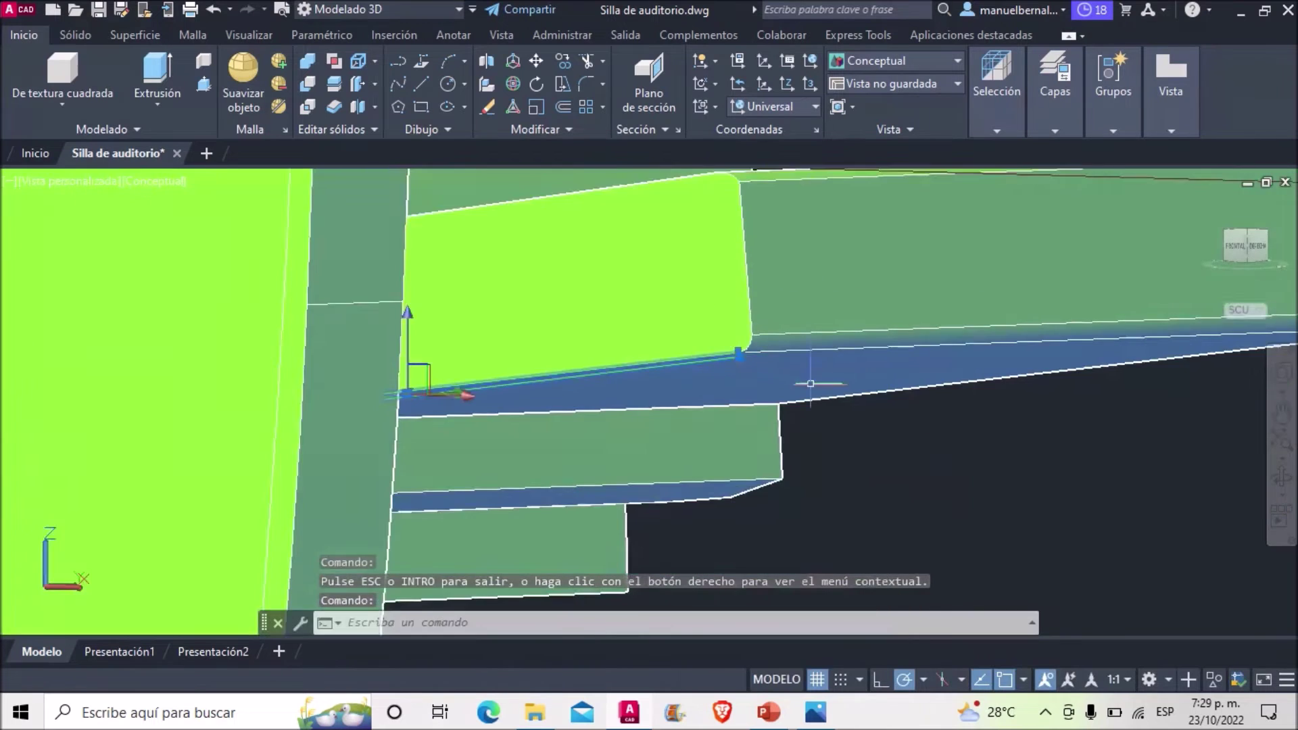
scroll(811, 383, "down", 3)
scroll(1017, 420, "down", 5)
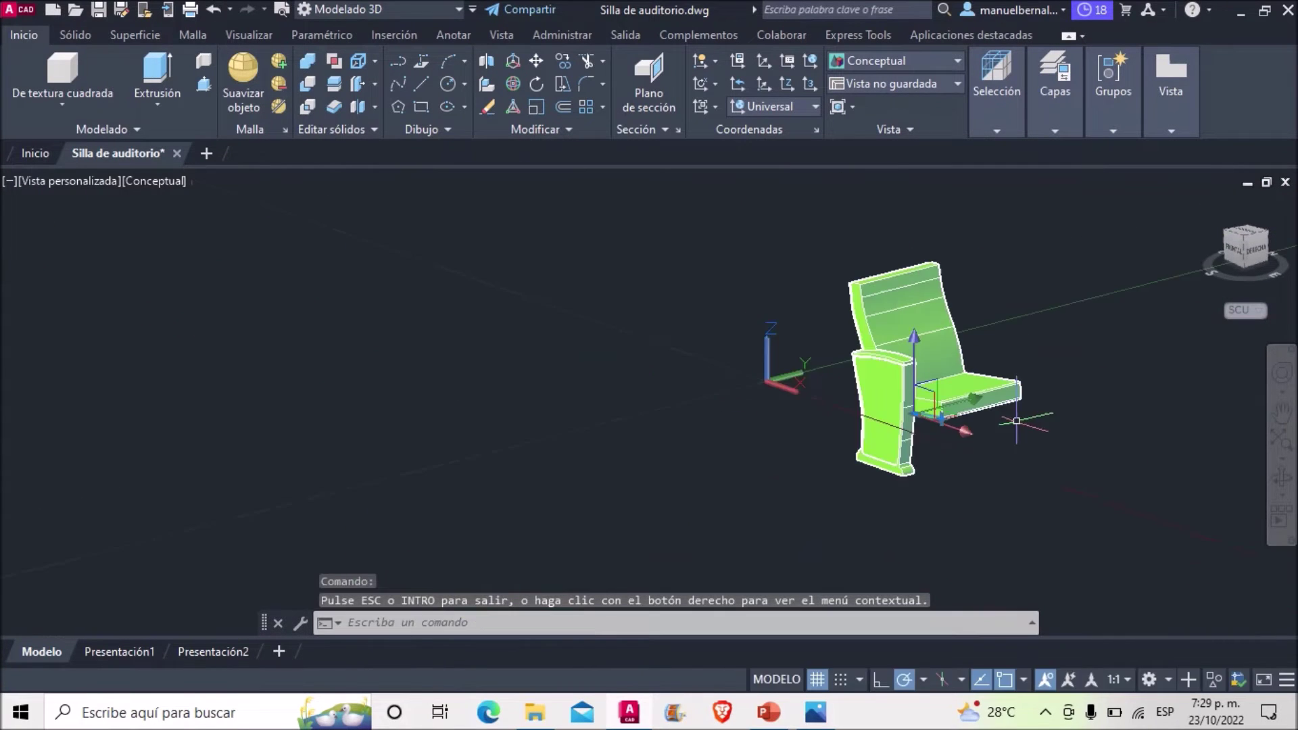
scroll(1016, 420, "up", 5)
left_click(181, 74)
type("0.")
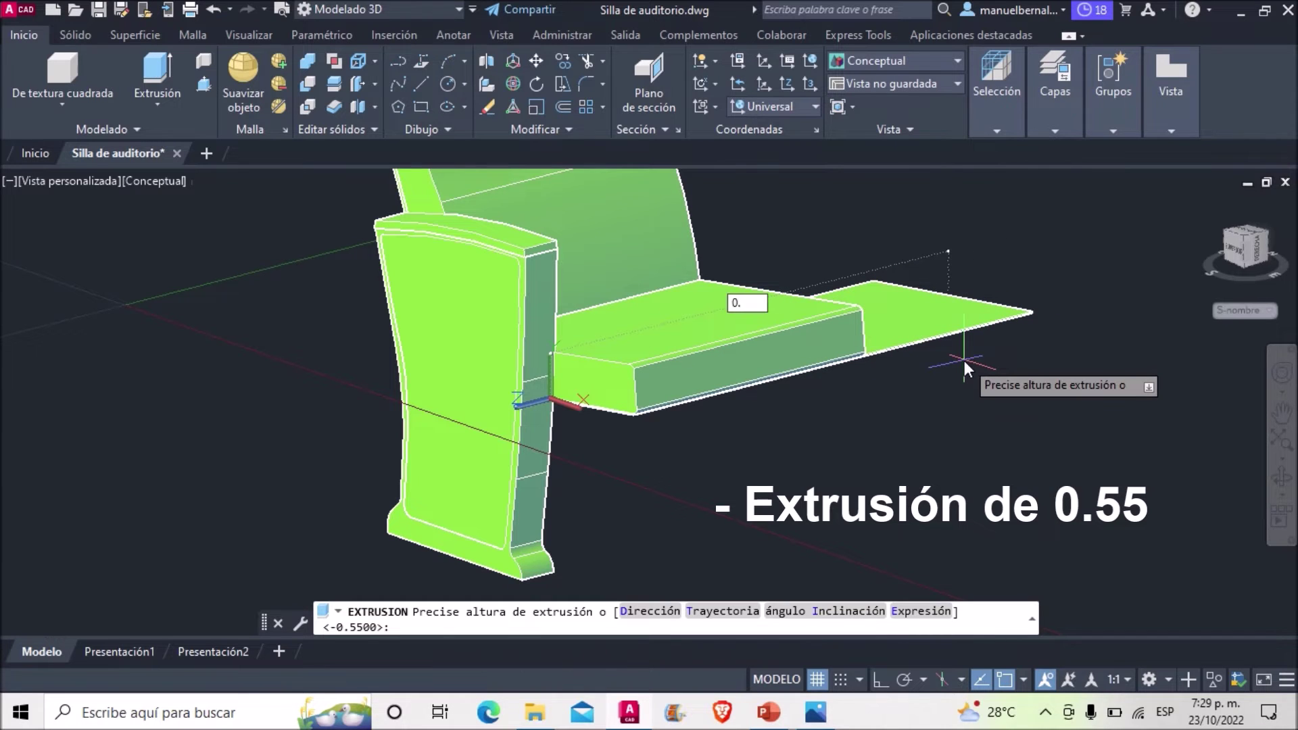
type("55")
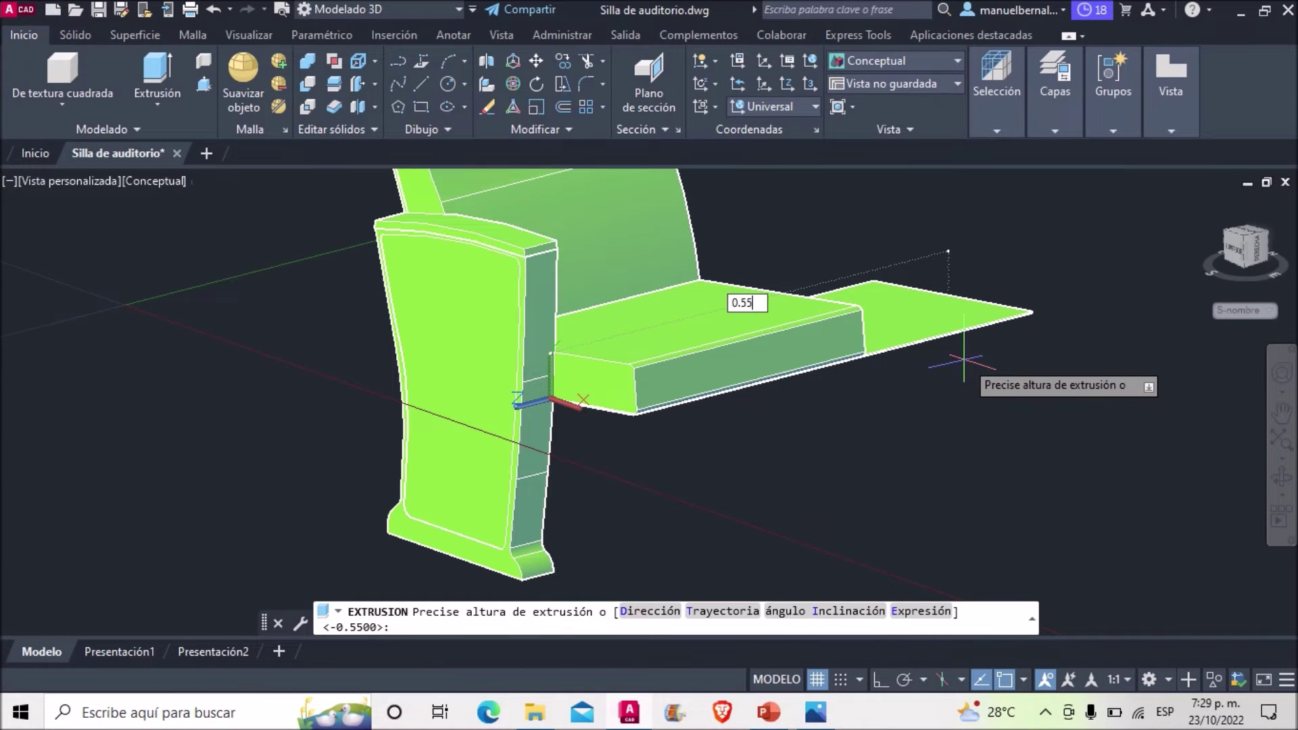
key("Return")
scroll(1078, 376, "down", 5)
mouse_move(1078, 377)
middle_mouse_down("shift")
mouse_move(1034, 348)
mouse_move(777, 321)
mouse_move(1125, 336)
mouse_move(904, 319)
middle_mouse_up("shift")
scroll(810, 311, "up", 3)
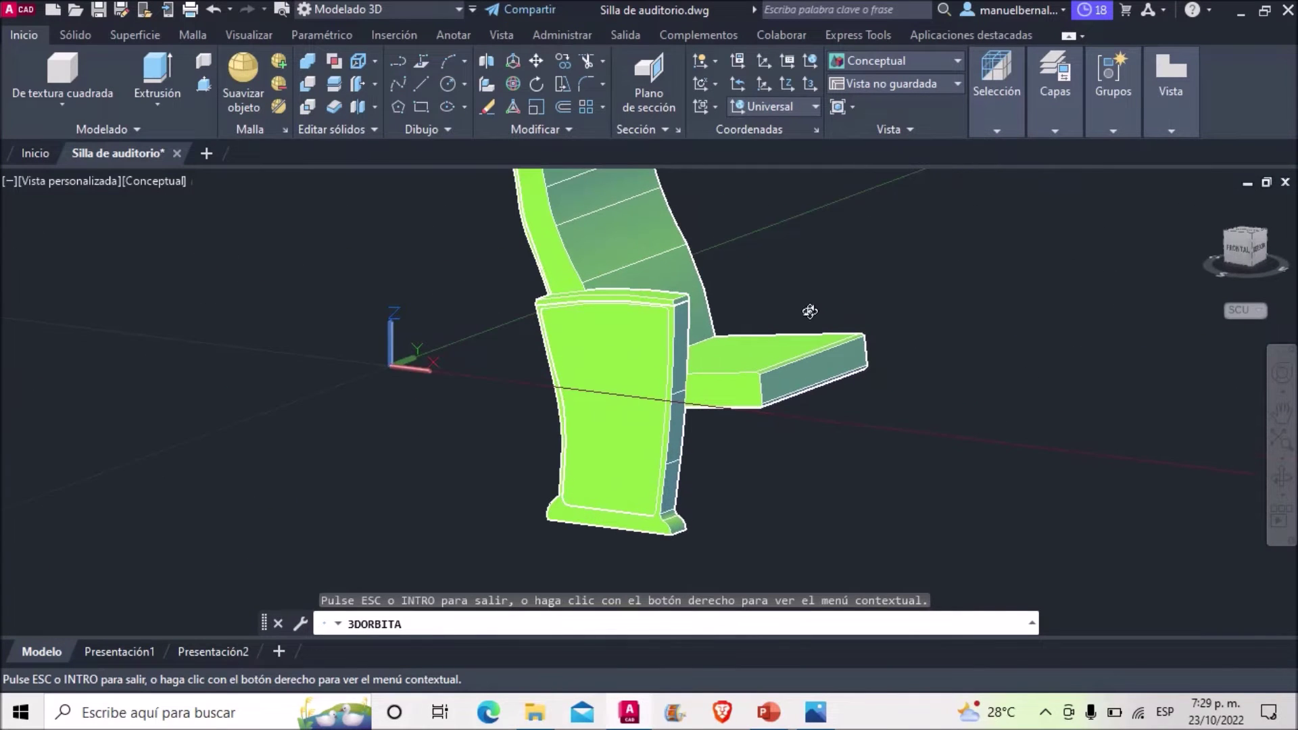
key("Escape")
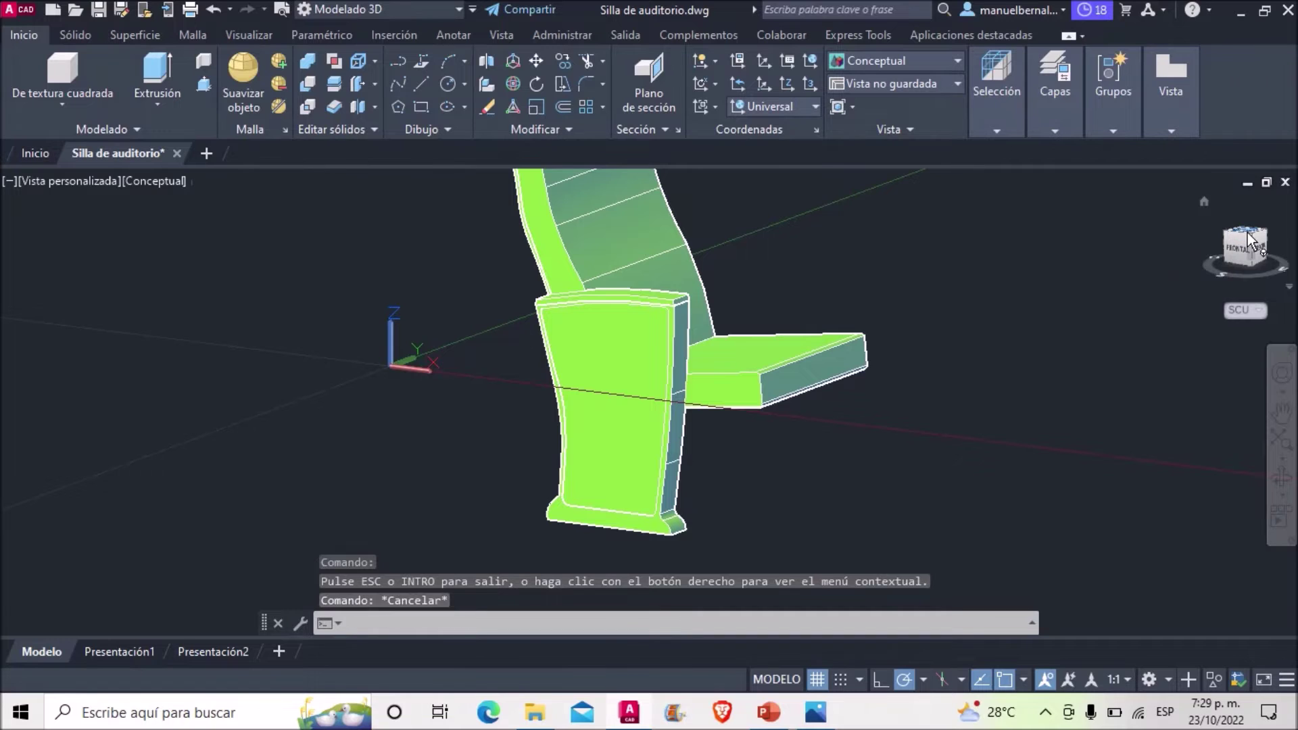
In top view, draw a horizontal polyline guide outward from the chair's right-edge midpoint.
left_click(1250, 240)
mouse_move(704, 464)
middle_mouse_down()
mouse_move(631, 408)
mouse_move(467, 444)
mouse_move(413, 472)
middle_mouse_up()
scroll(622, 422, "up", 2)
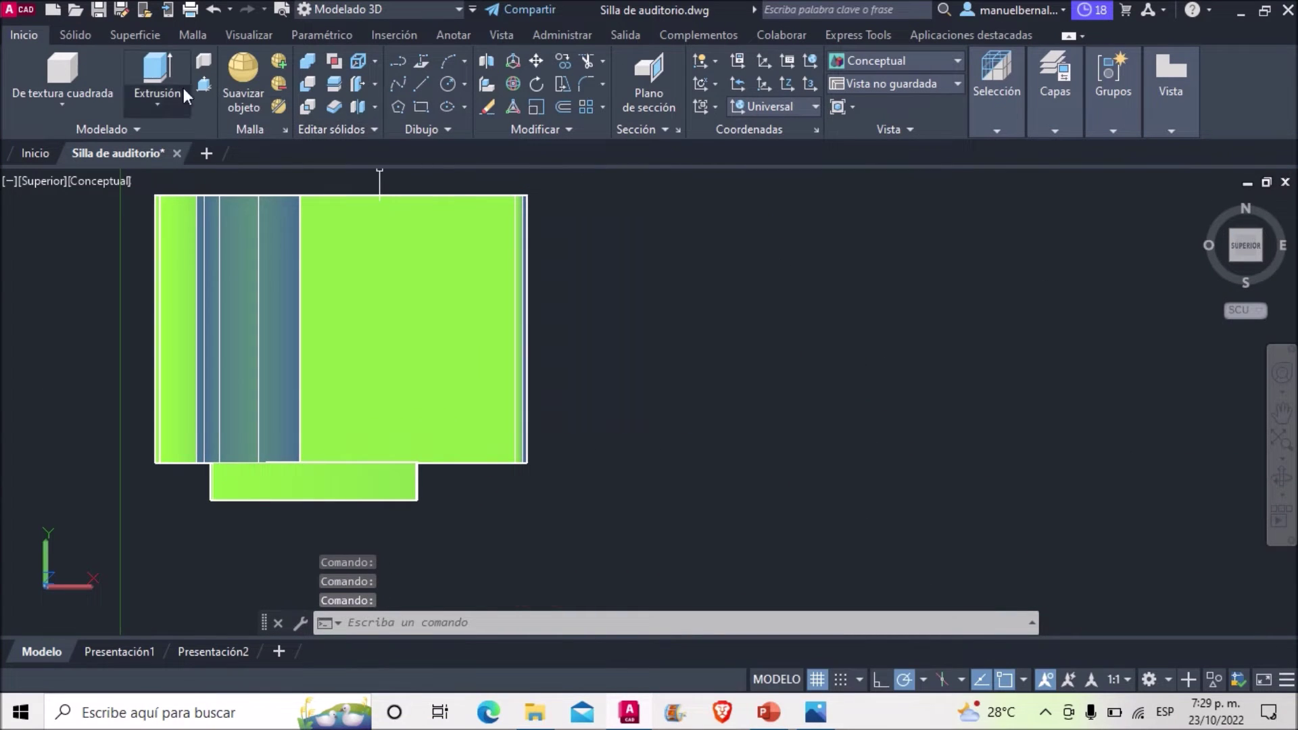
left_click(398, 61)
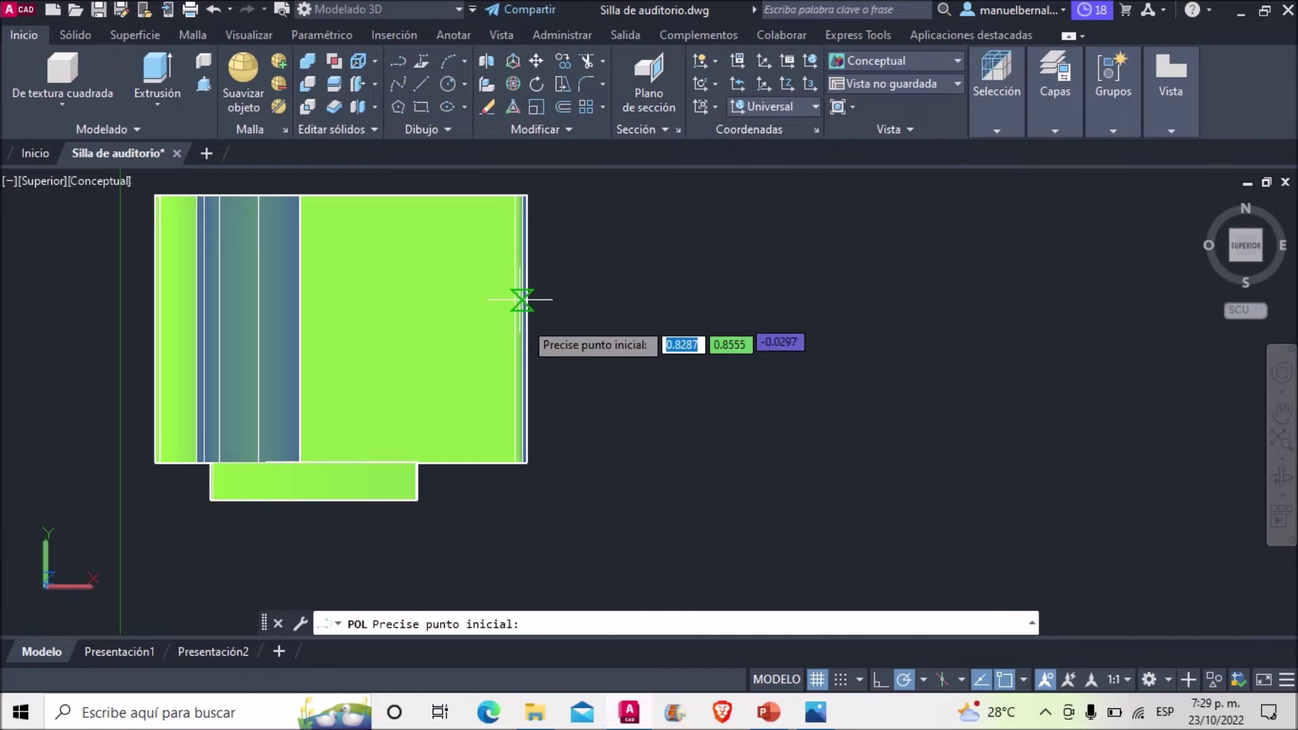
left_click(527, 328)
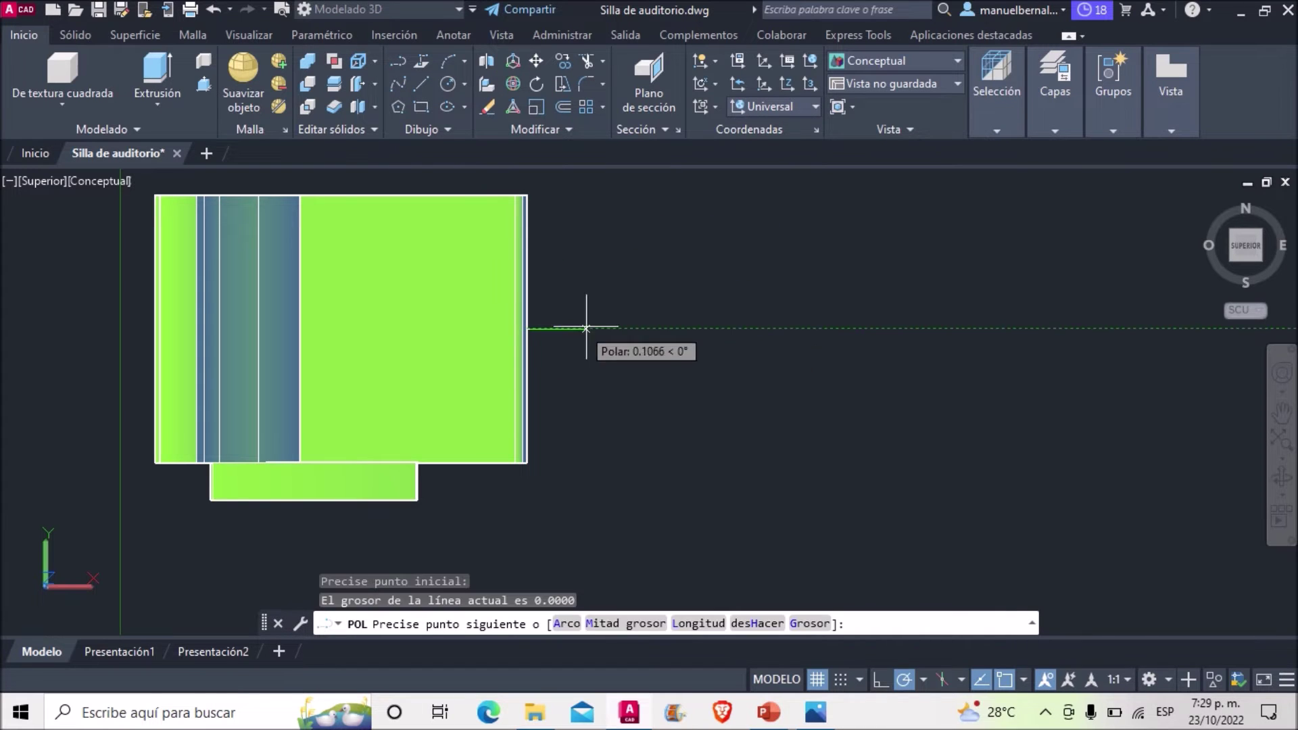
left_click(713, 328)
key("Escape")
Window-select the side panel, orbit to check the selection, and return to top view.
middle_click_drag(506, 507, 759, 435)
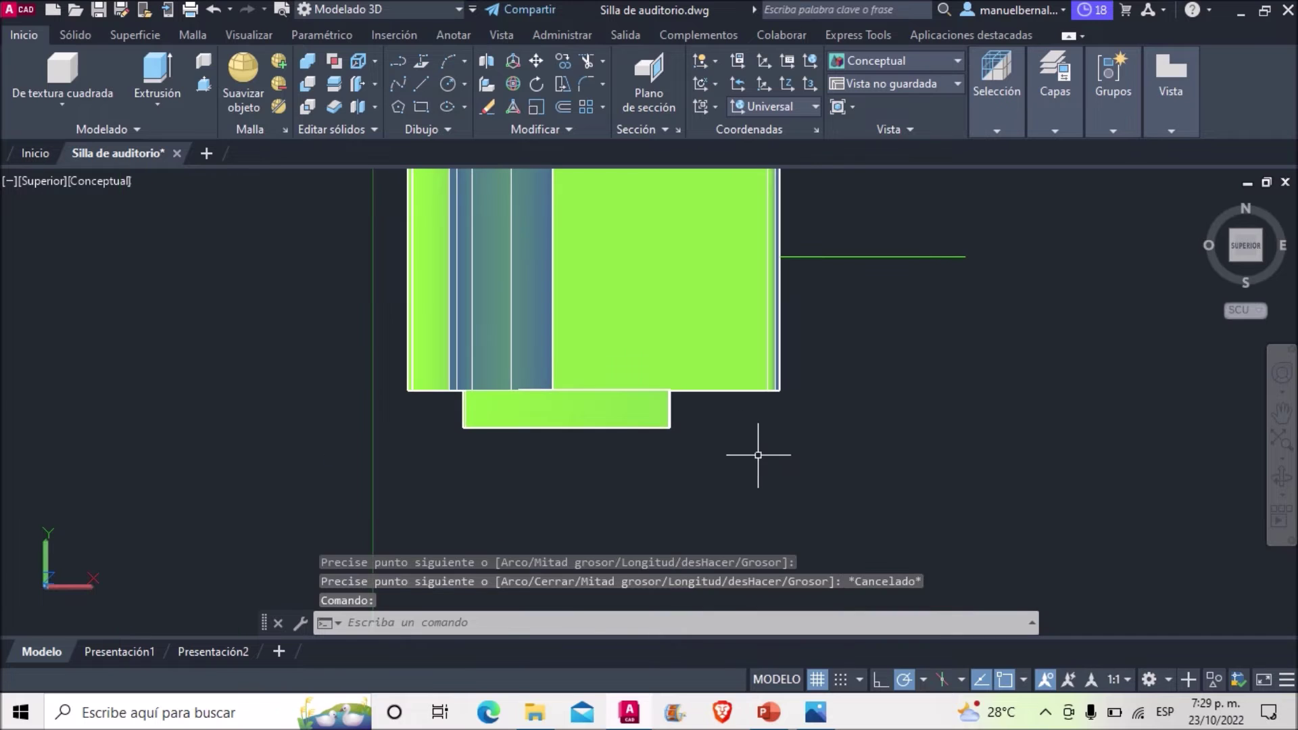
left_click(759, 456)
left_click(441, 394)
mouse_move(861, 406)
middle_mouse_down("shift")
mouse_move(786, 255)
mouse_move(1192, 205)
middle_mouse_up("shift")
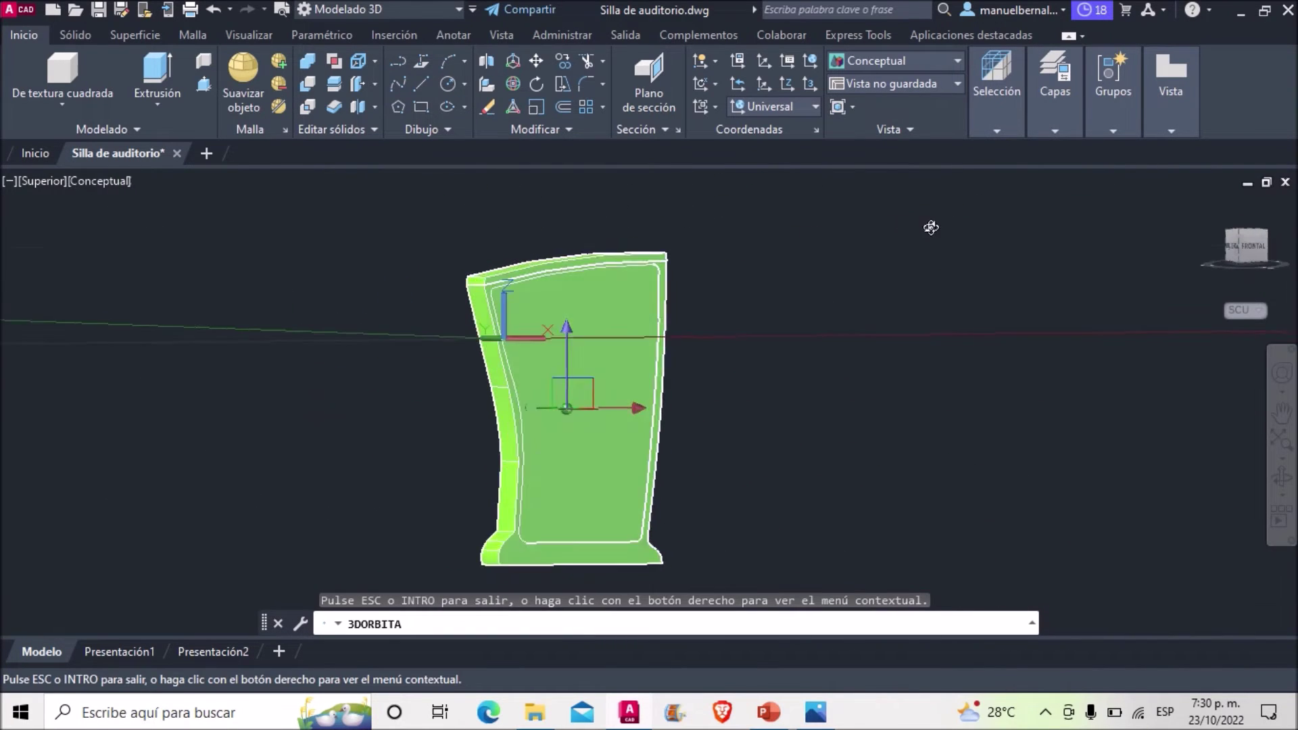
key("Escape")
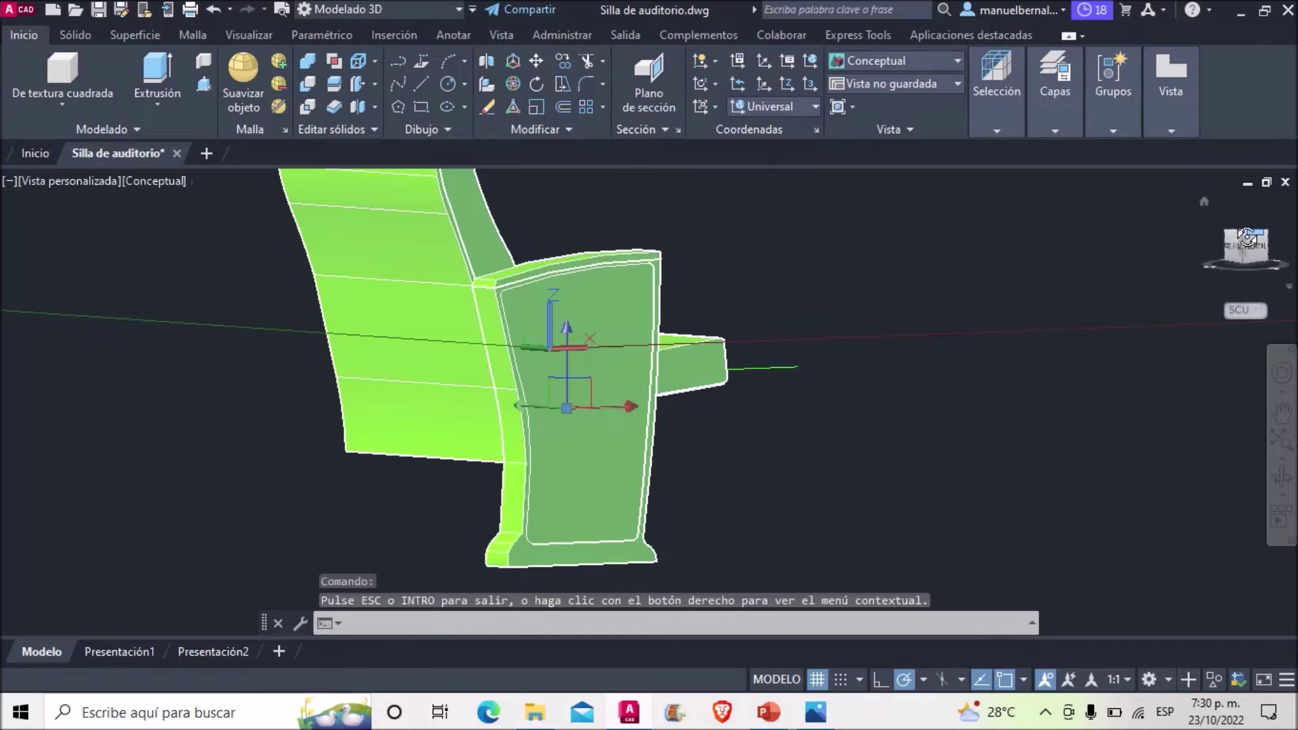
key("Escape")
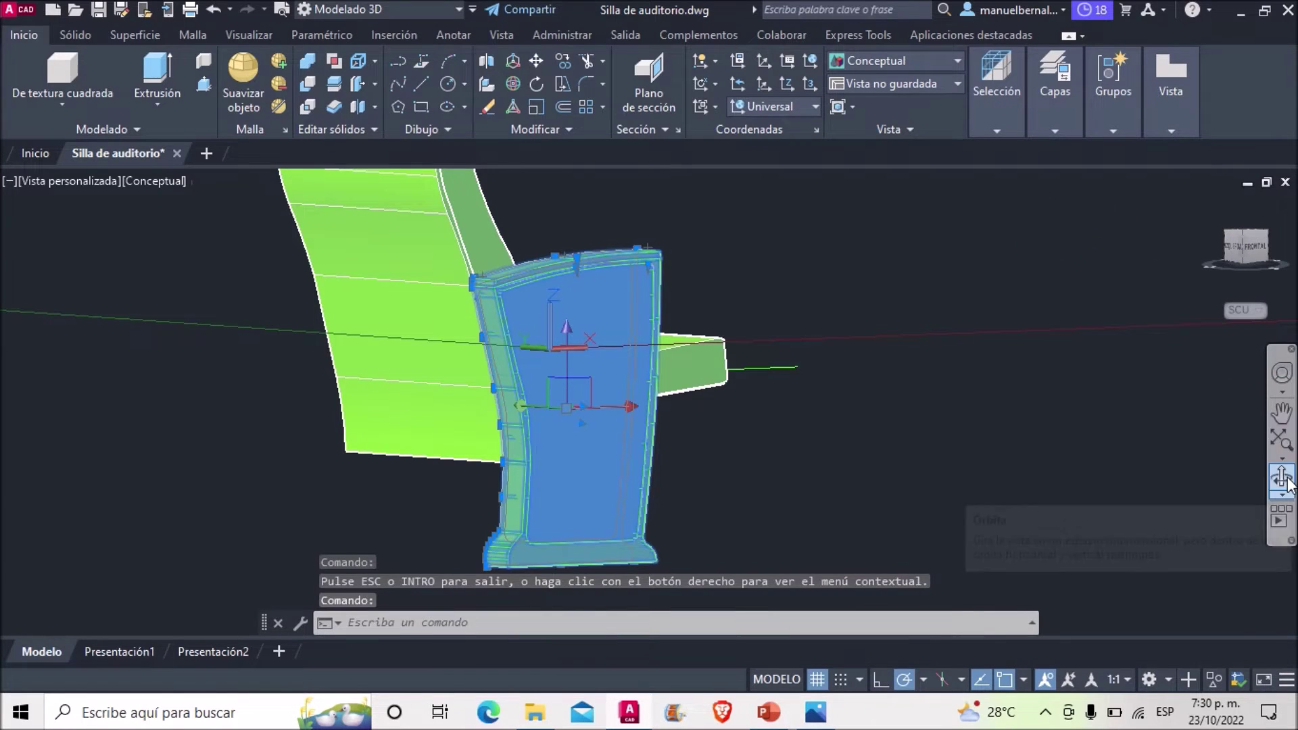
middle_click_drag(1190, 459, 999, 455, "shift")
left_click(1246, 237)
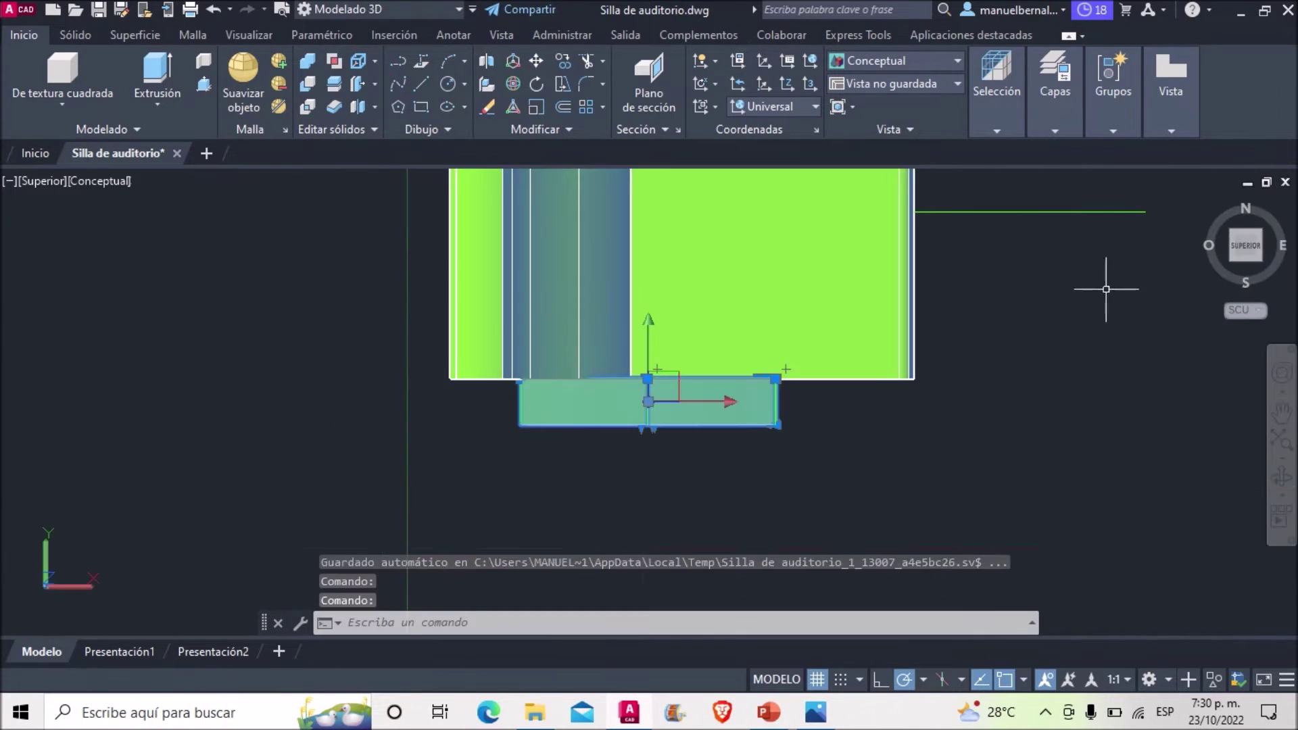
scroll(744, 379, "up", 3)
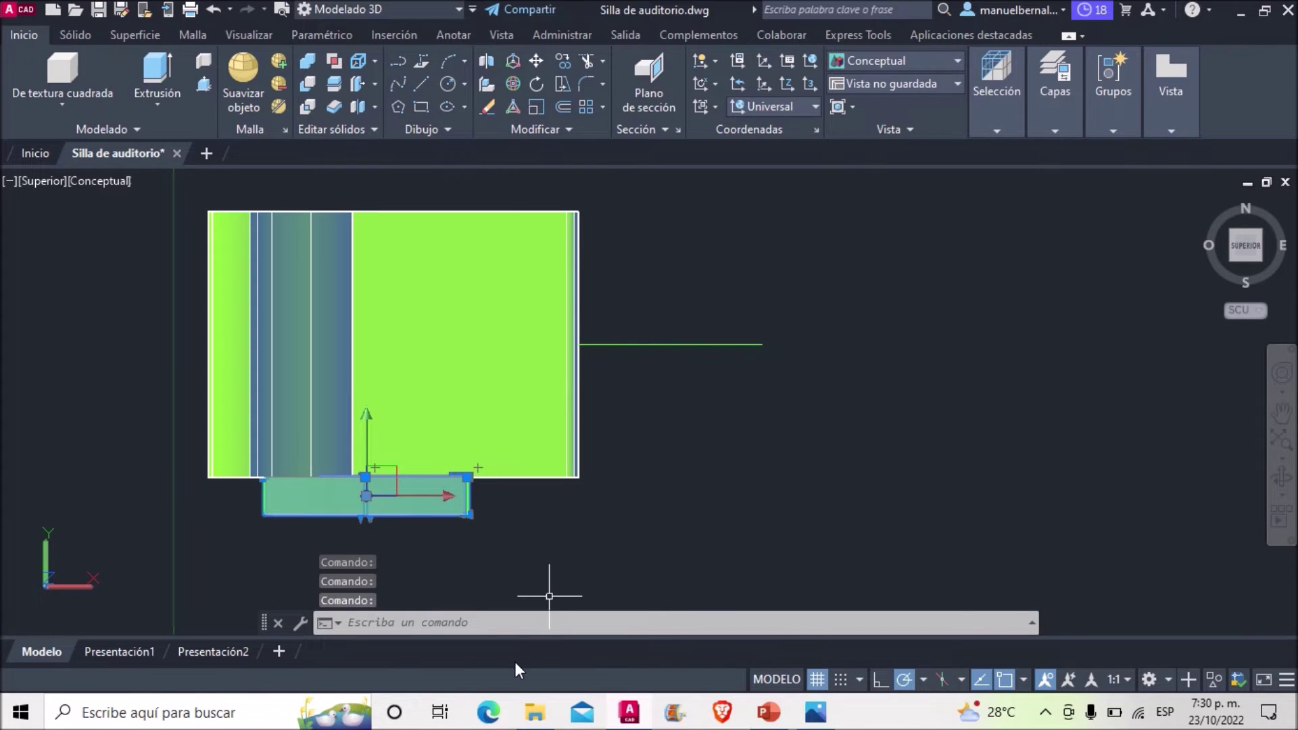
Mirror the side panel and armrest across the guide line with SIMETRIA, keeping the originals.
left_click(500, 625)
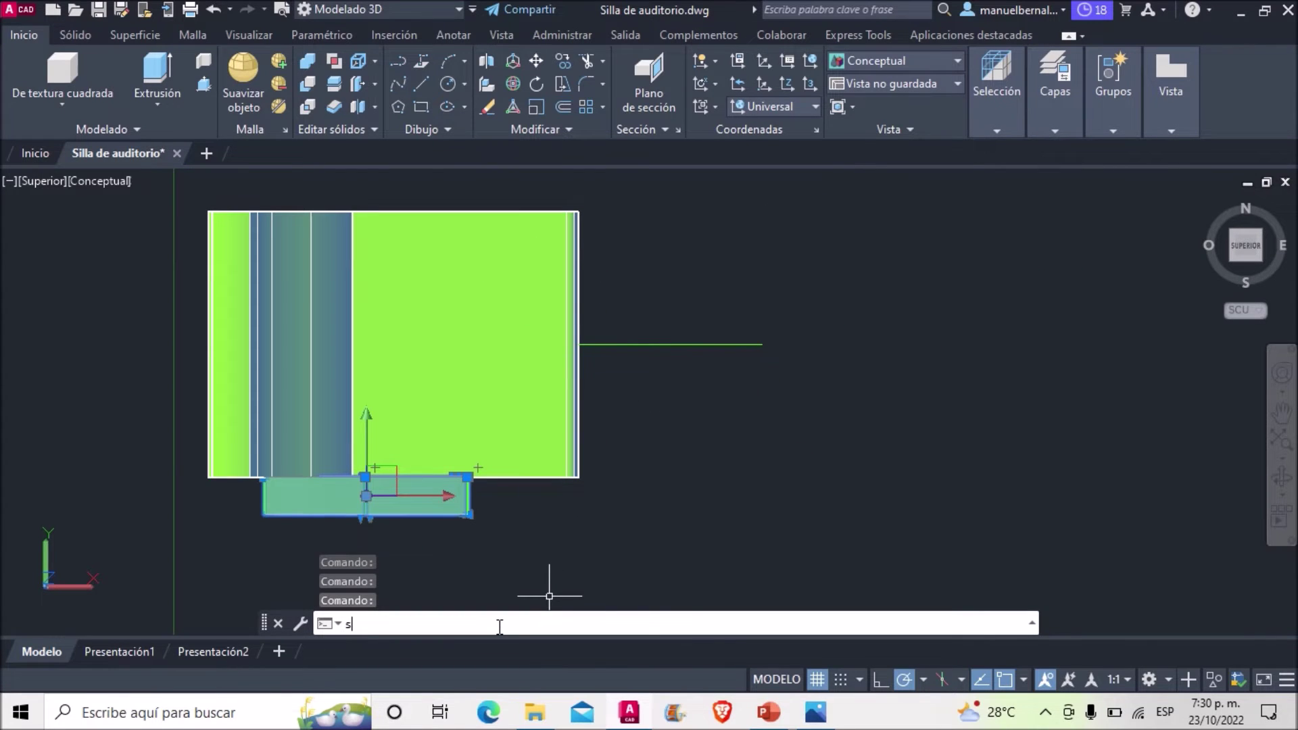
type("imet")
left_click(385, 441)
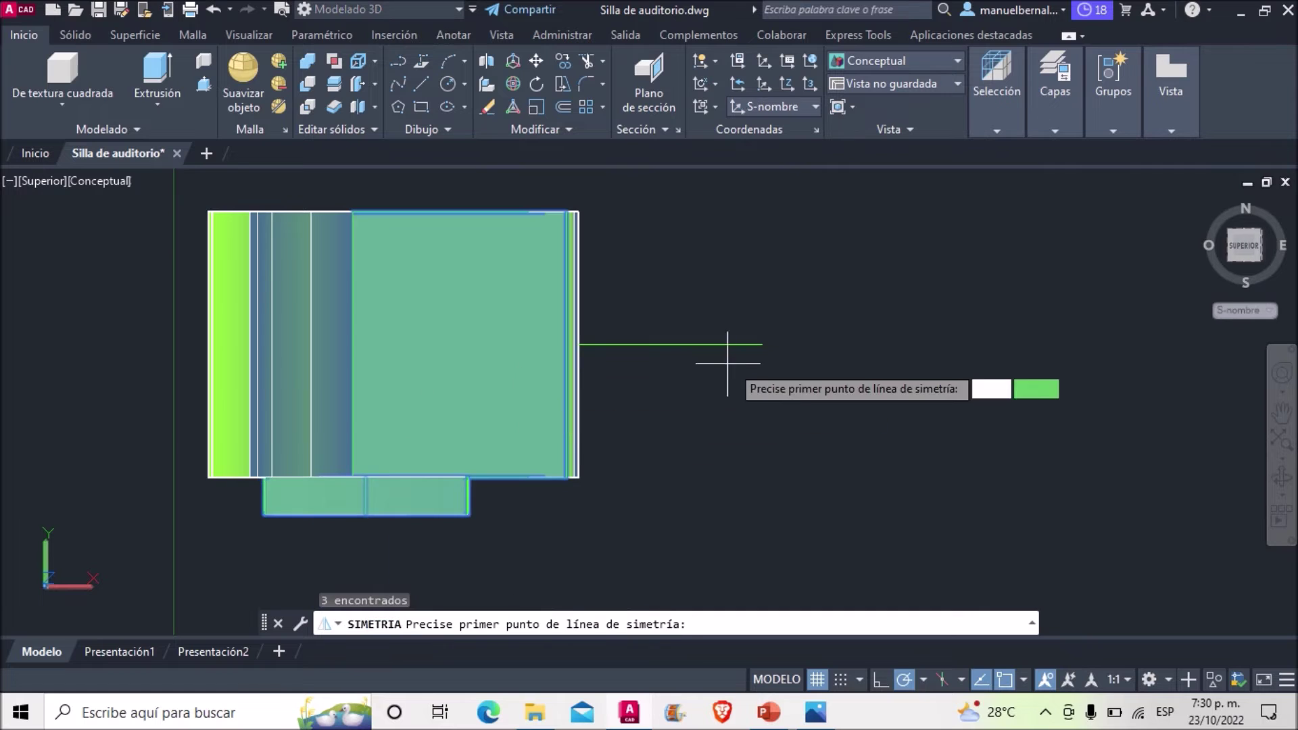
left_click(762, 344)
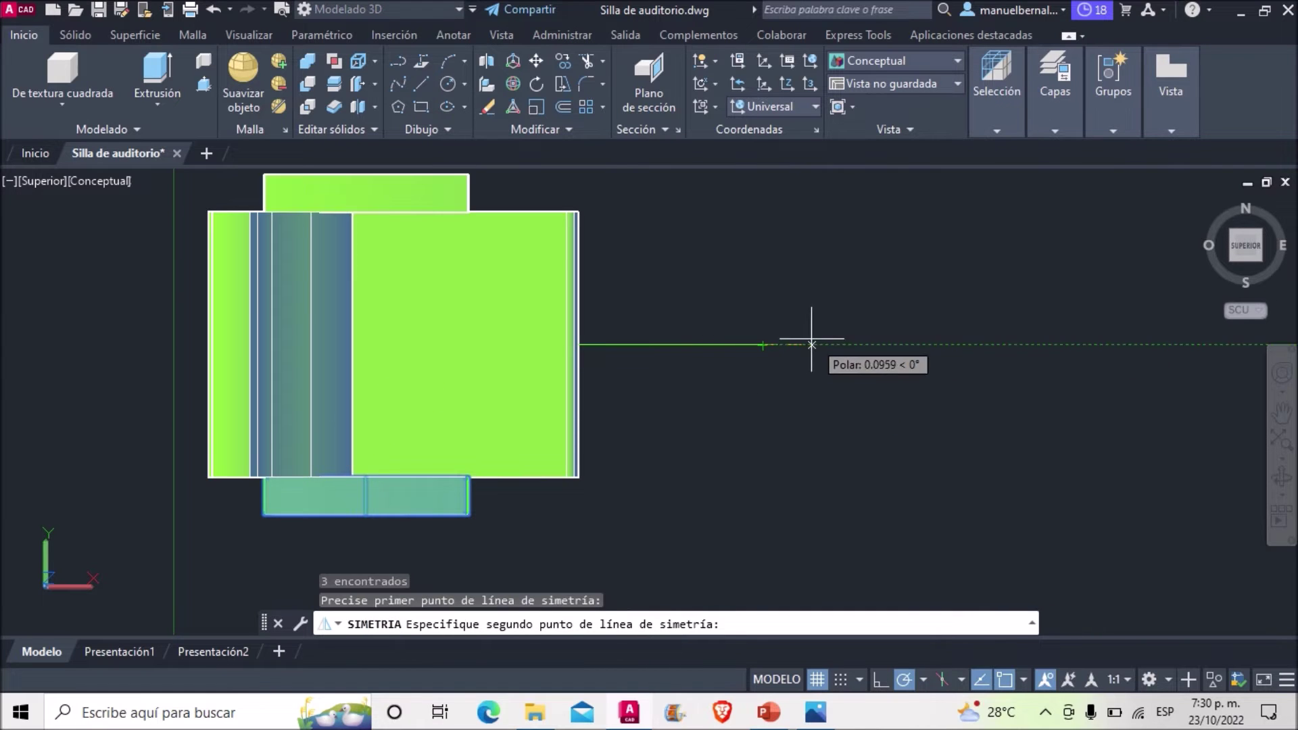
scroll(811, 345, "down", 1)
scroll(812, 345, "down", 1)
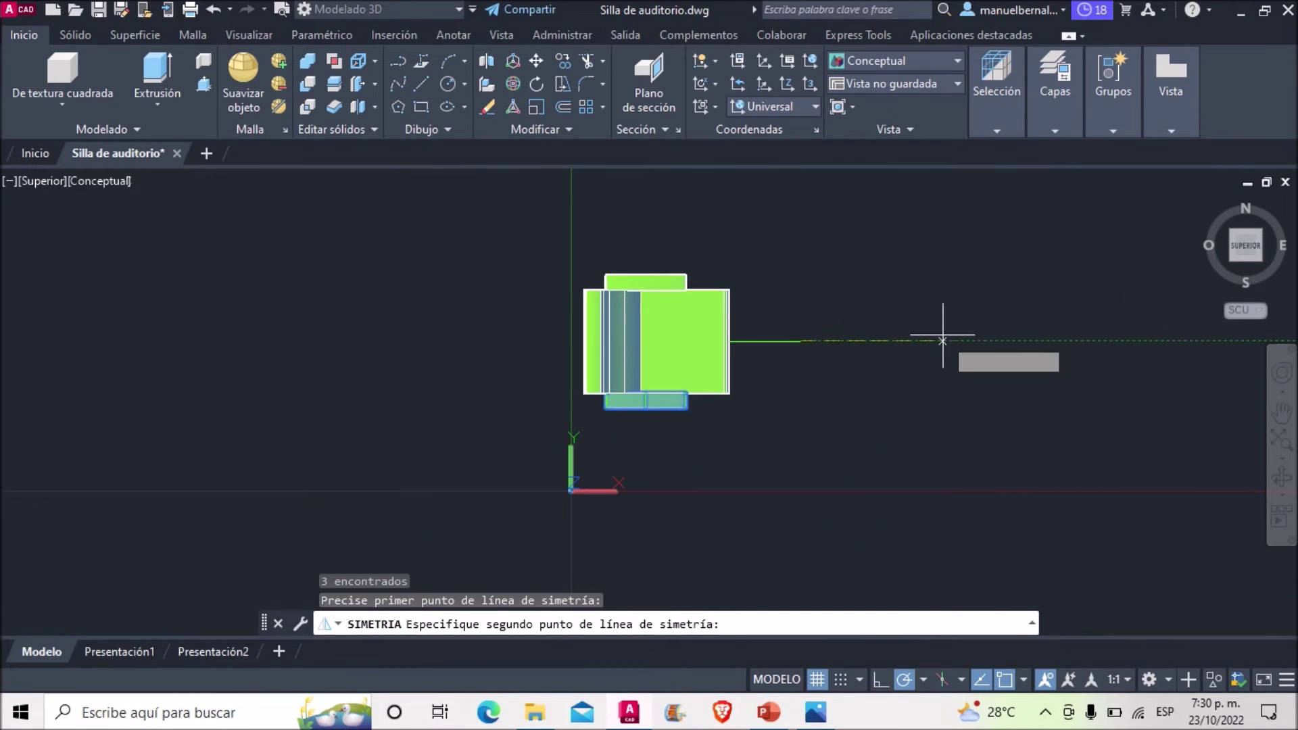
left_click(956, 341)
left_click(1001, 424)
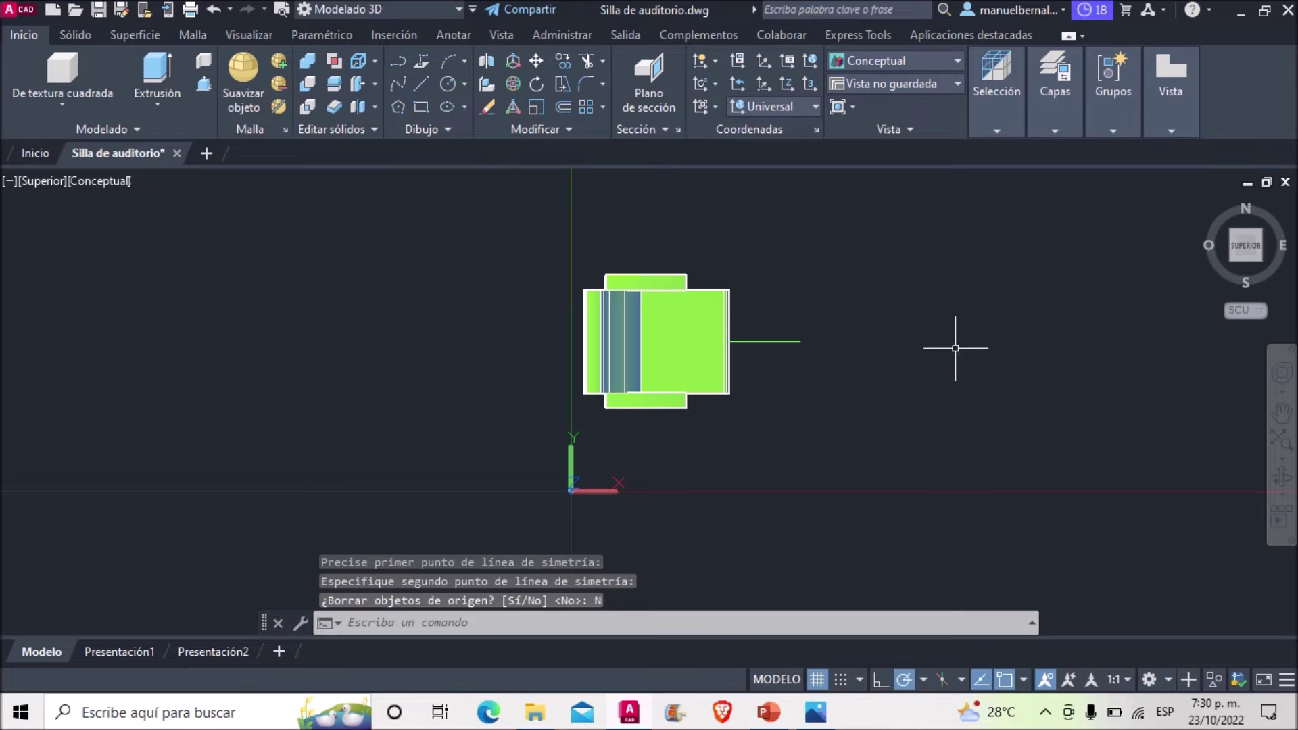
left_click(1282, 440)
mouse_move(986, 325)
left_mouse_down()
mouse_move(845, 255)
mouse_move(938, 169)
left_mouse_up()
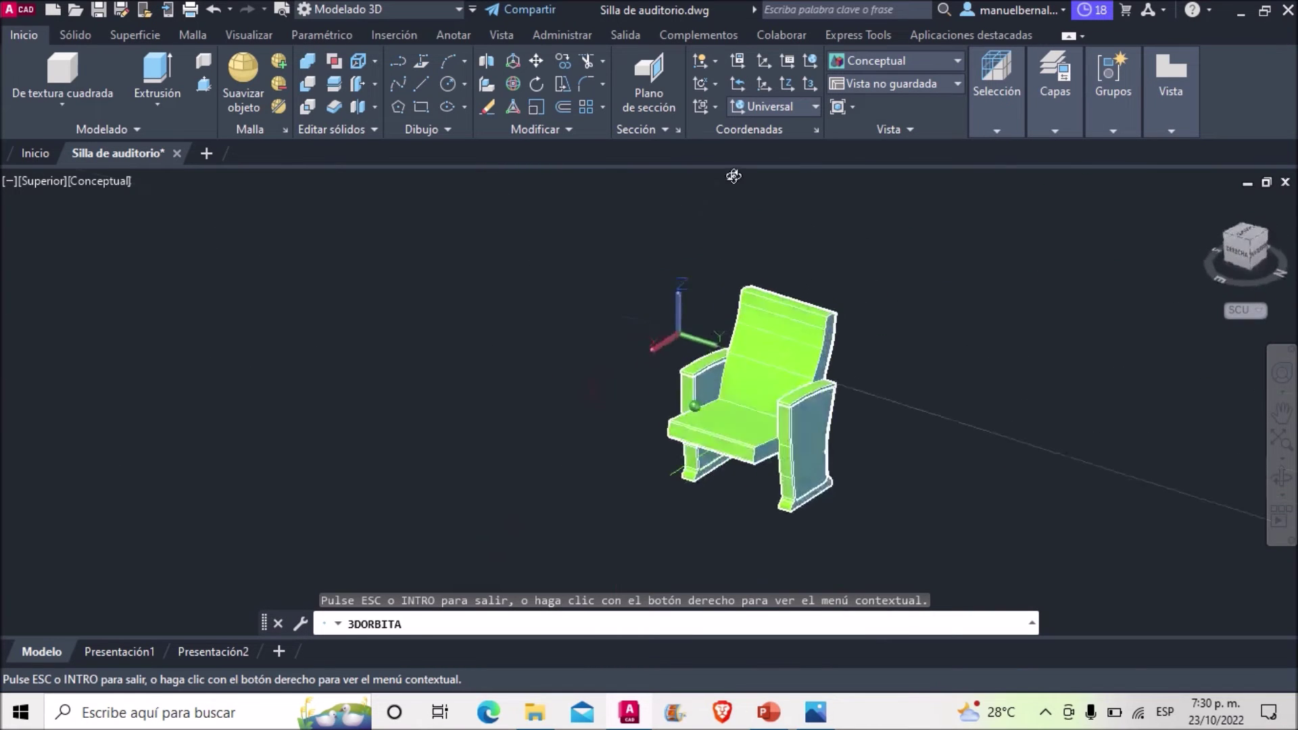
Orbit and pan to frame the two-sided chair in a front three-quarter view.
scroll(809, 435, "up", 3)
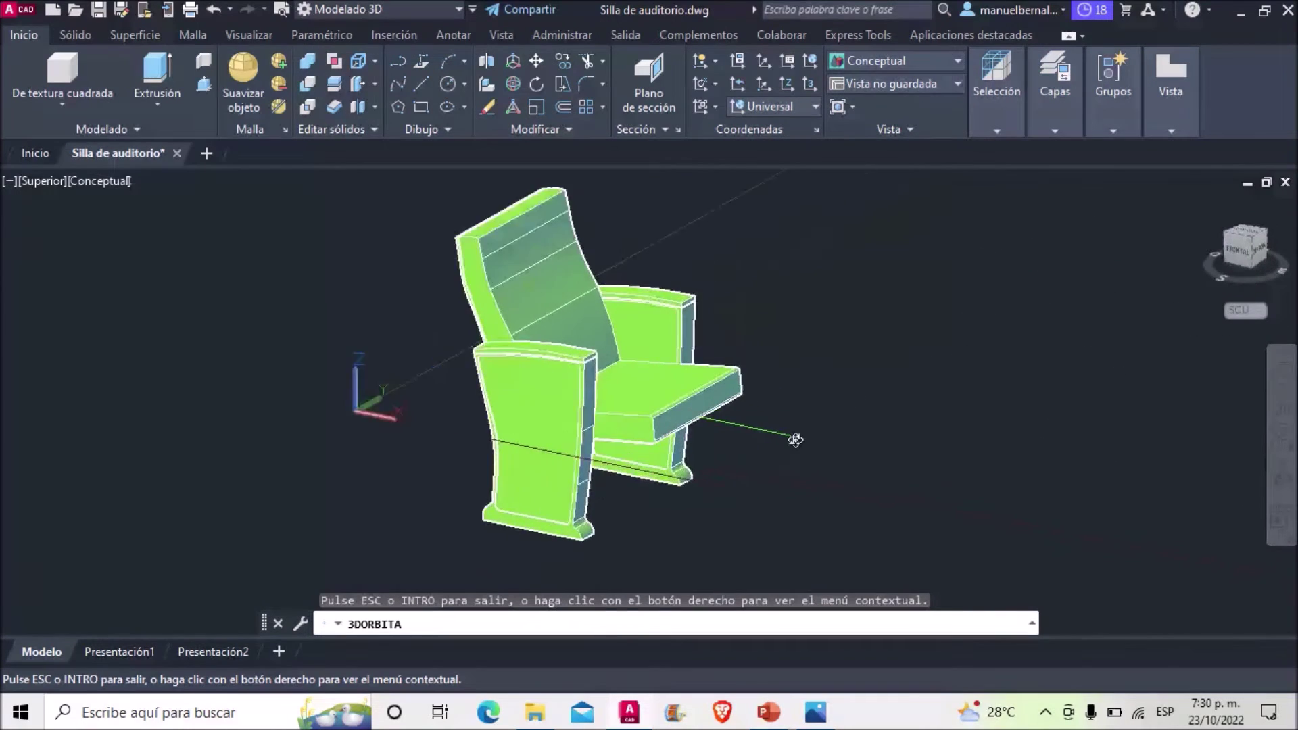
key("Escape")
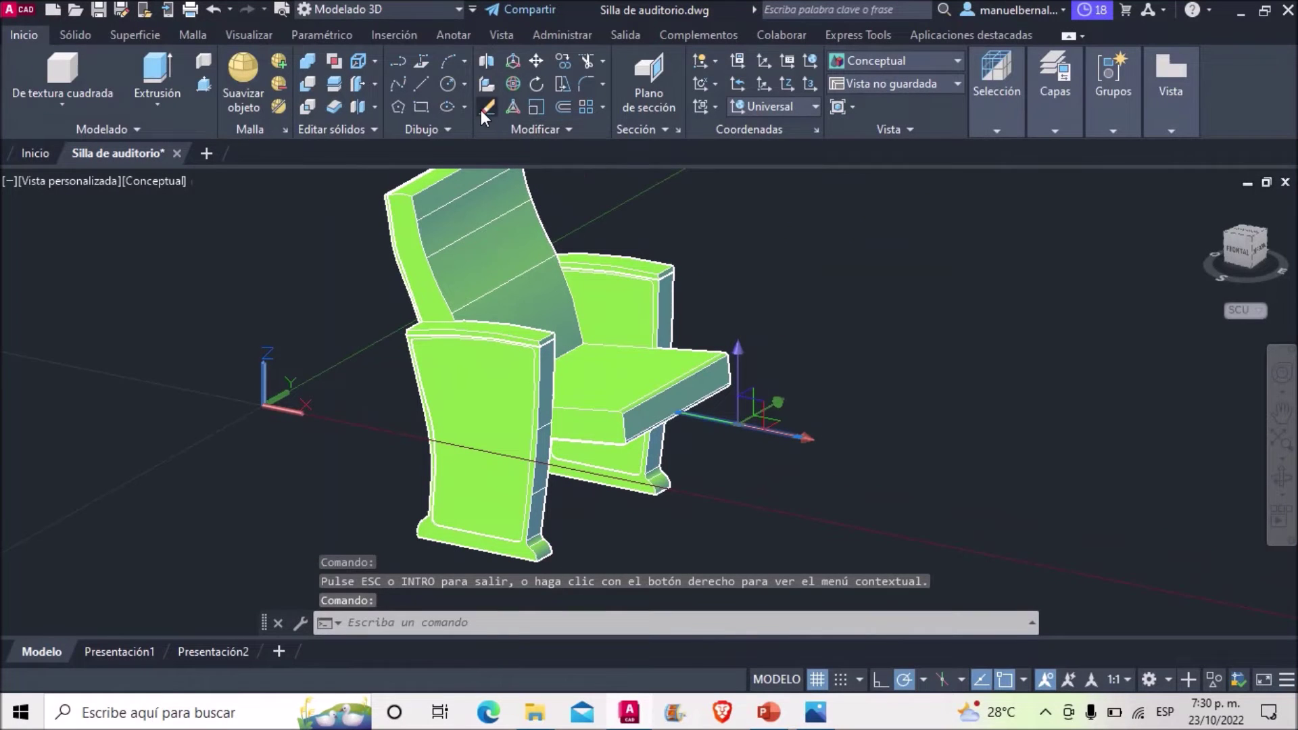
left_click(1281, 477)
left_click_drag(912, 378, 792, 349)
middle_click_drag(792, 349, 892, 381)
mouse_move(814, 377)
left_mouse_down()
mouse_move(672, 414)
mouse_move(755, 383)
left_mouse_up()
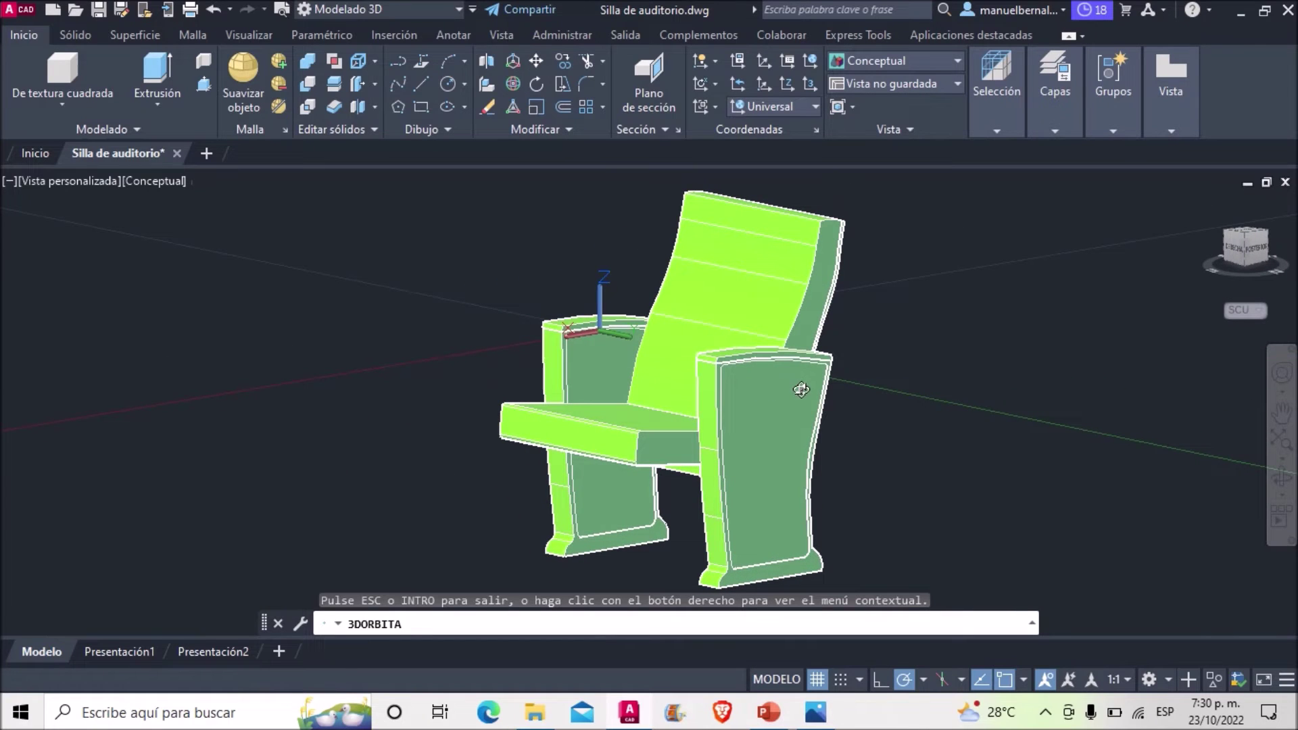
key("Escape")
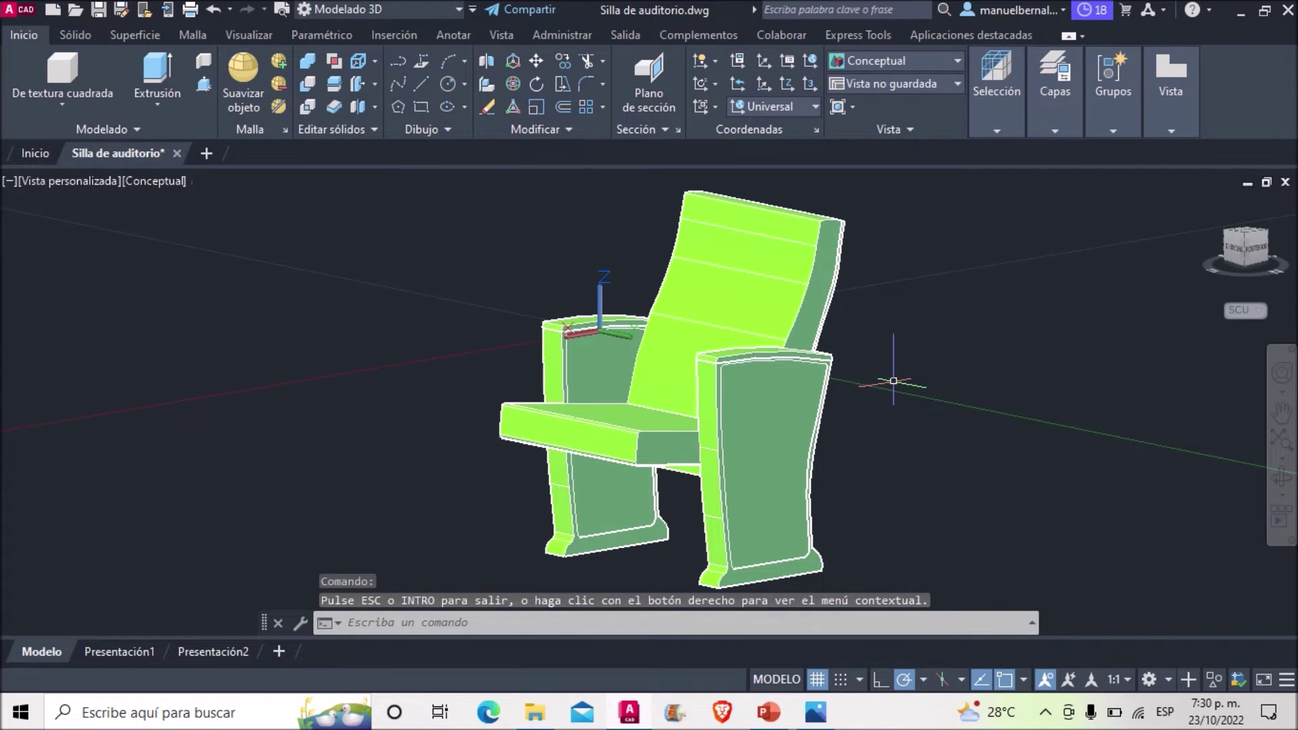
middle_click_drag(535, 215, 859, 391, "shift")
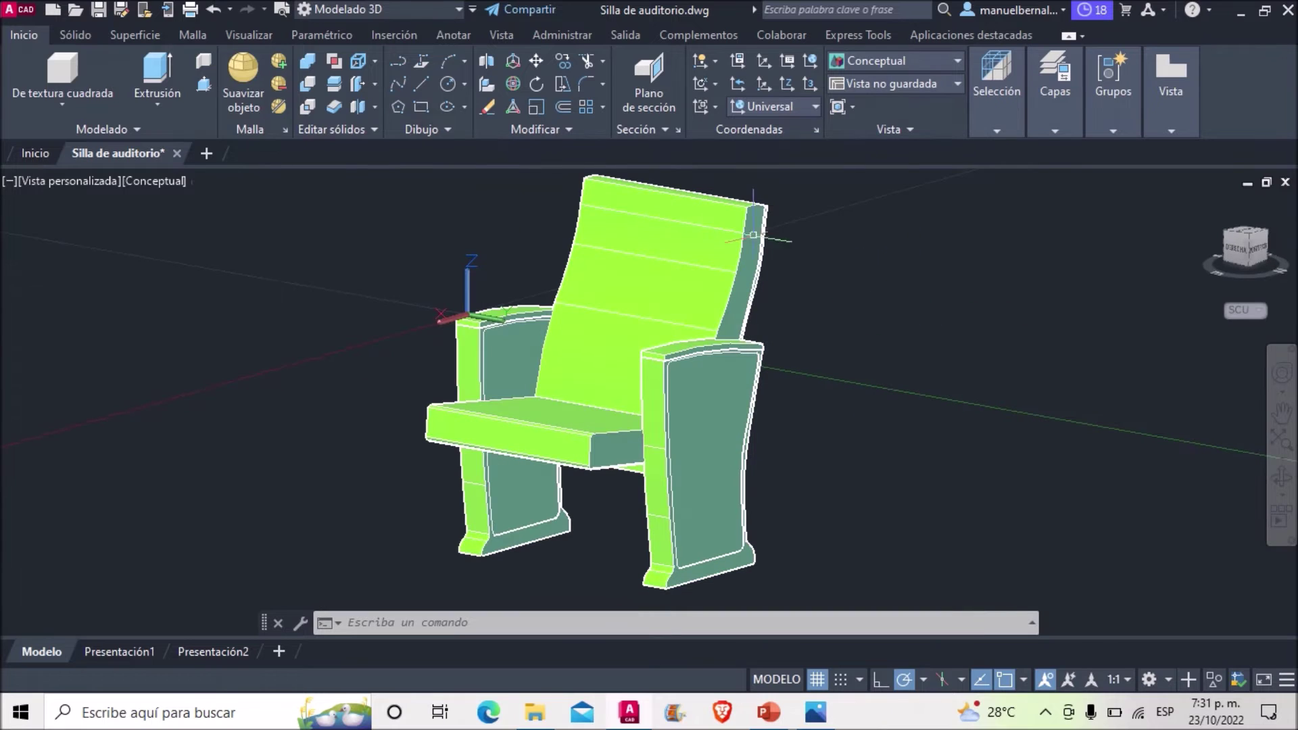
left_click(157, 181)
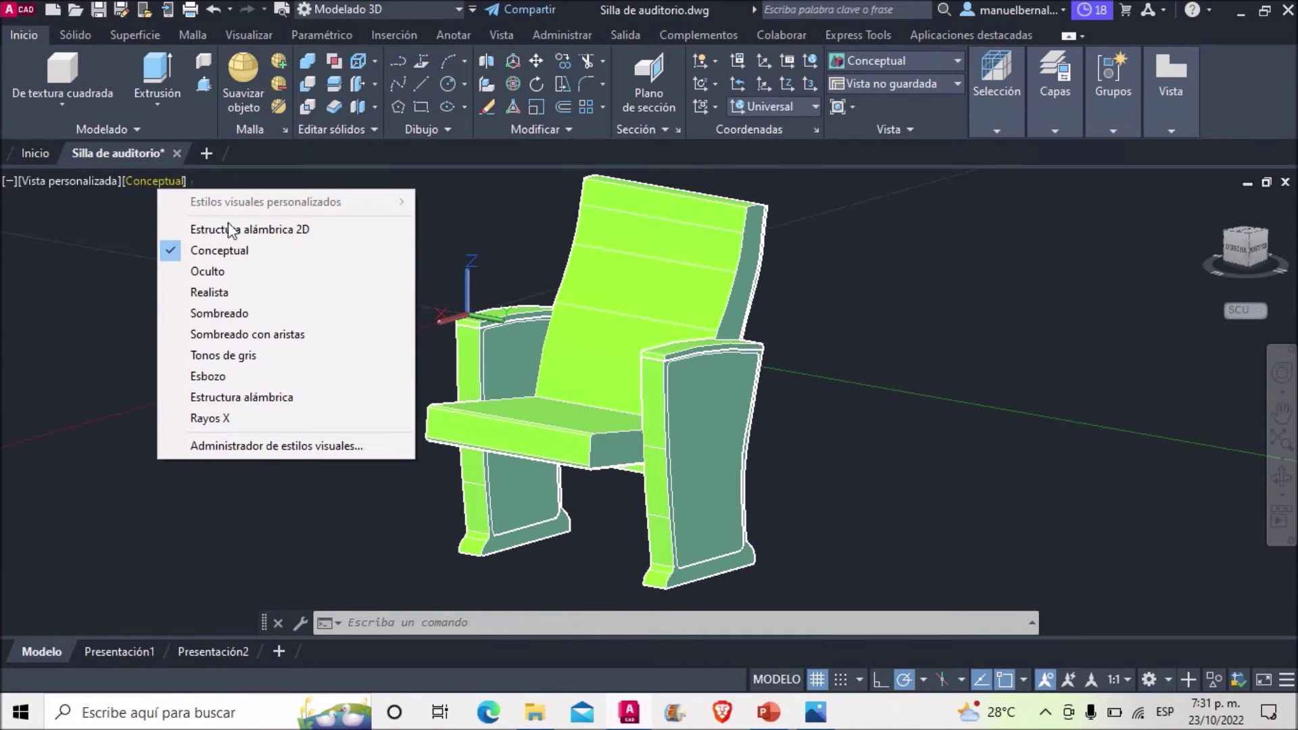
Switch the viewport from Conceptual to the Realista visual style and show the Visualizar tools.
left_click(210, 292)
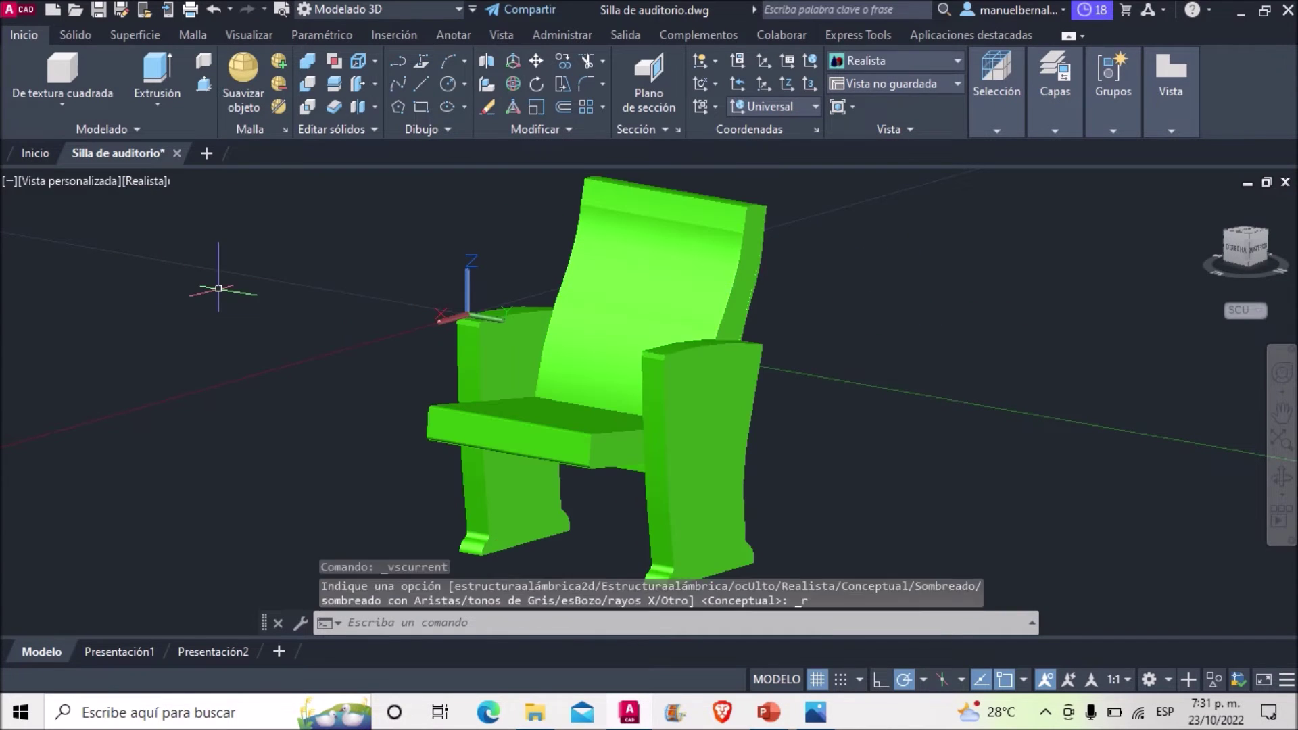
left_click(242, 28)
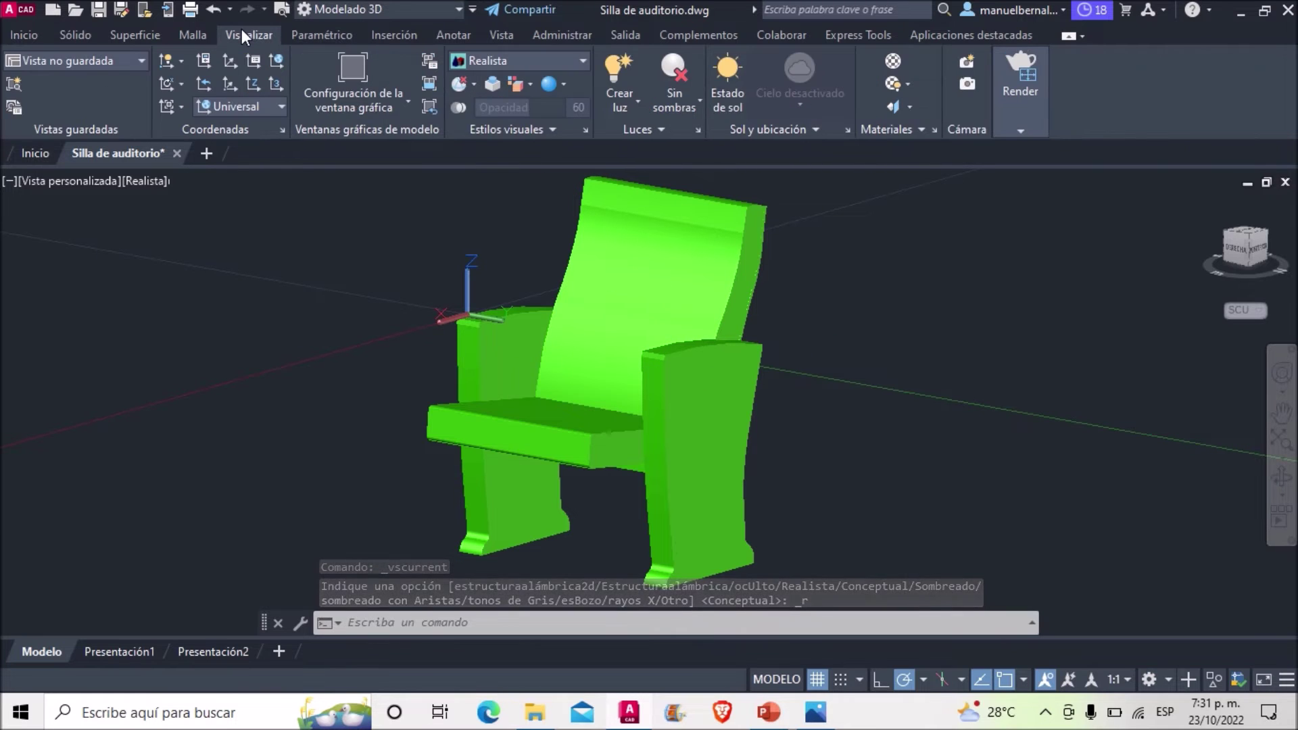
left_click(894, 63)
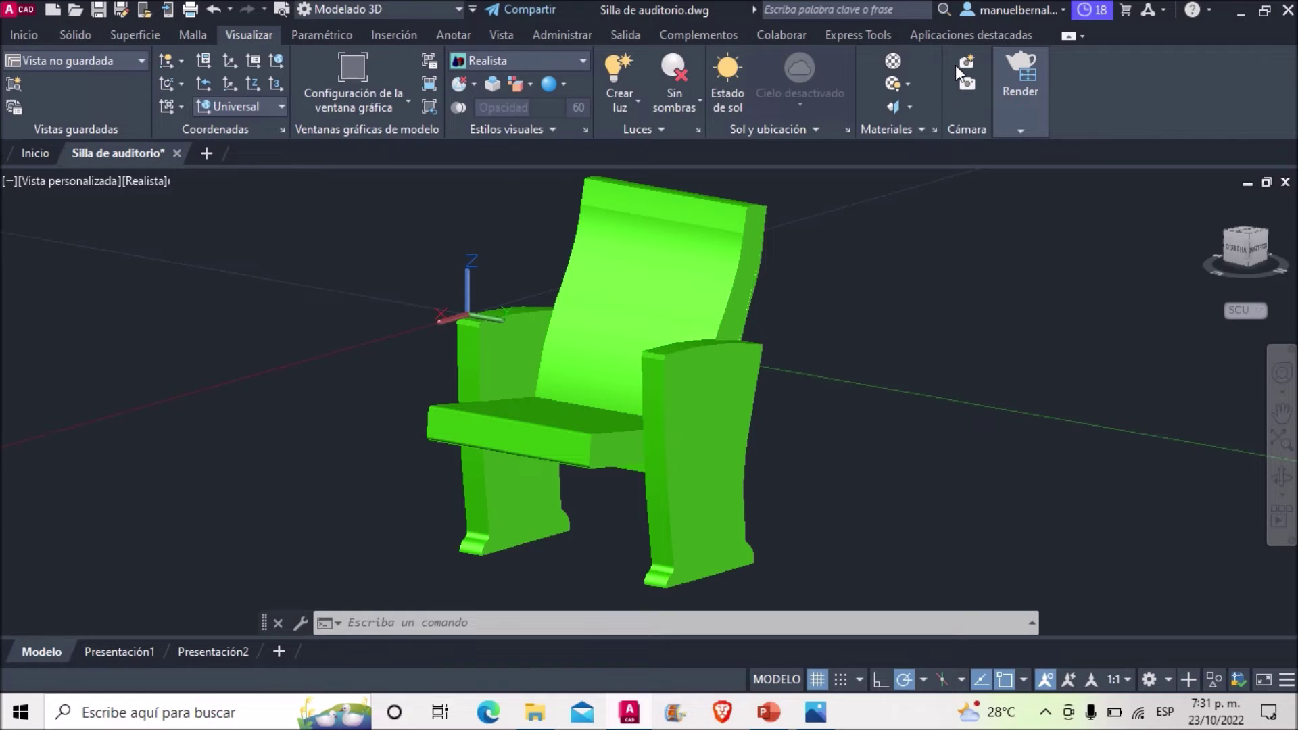
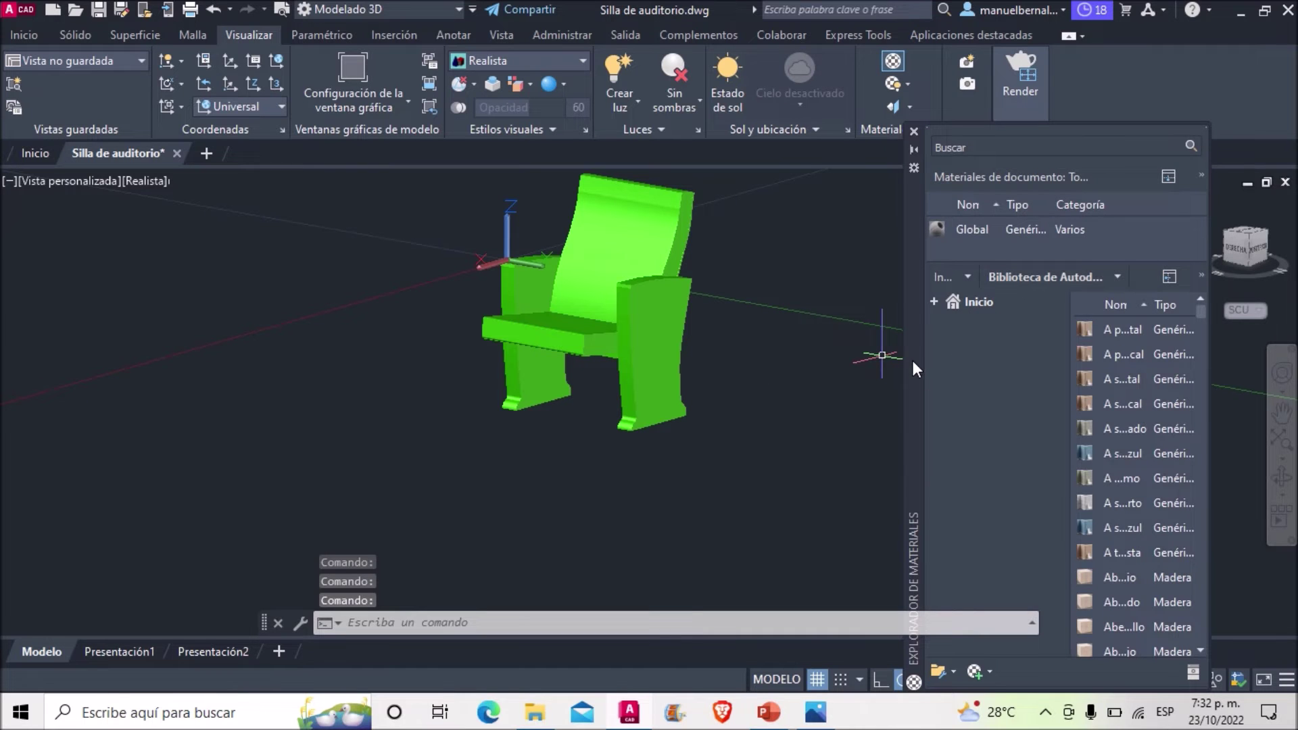
Dock the Materials Browser on the left and compare the chair with the bristol plus.png reference.
mouse_move(911, 368)
left_mouse_down()
mouse_move(54, 341)
mouse_move(14, 356)
left_mouse_up()
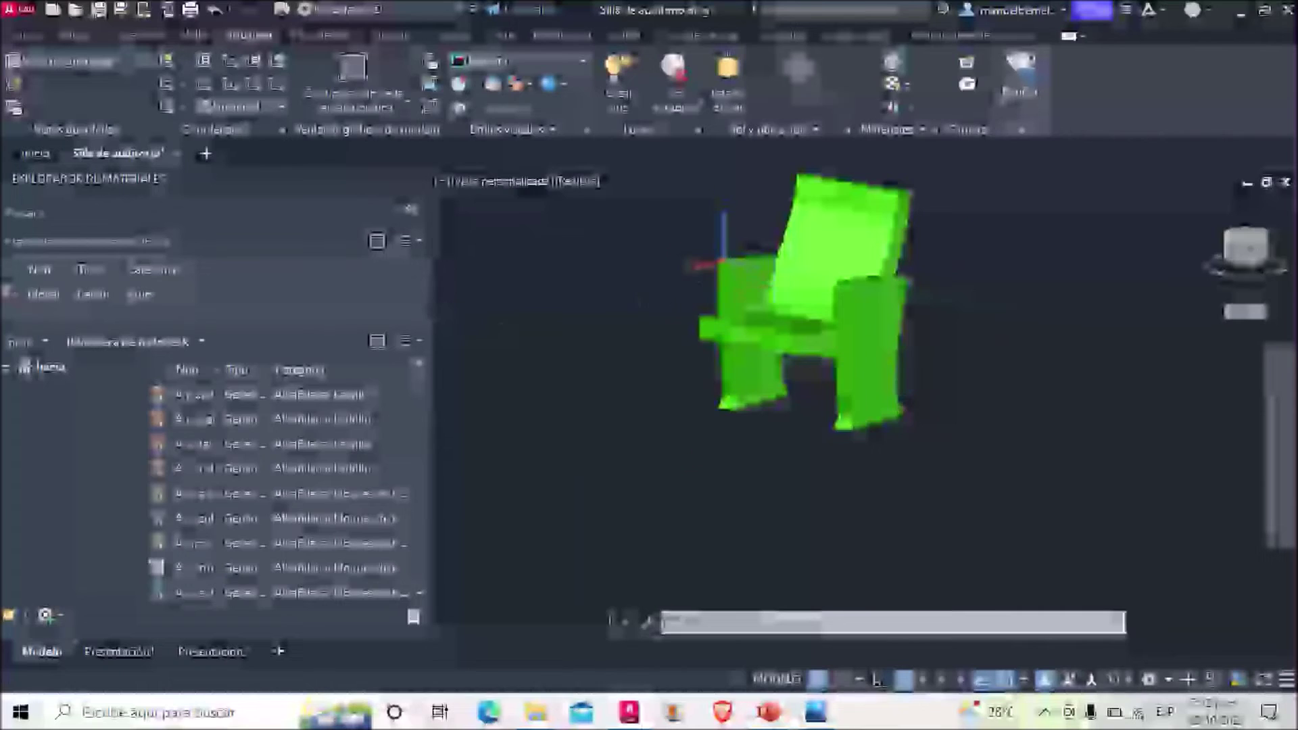
scroll(778, 305, "up", 2)
left_click(816, 712)
scroll(516, 356, "up", 3)
scroll(579, 319, "down", 3)
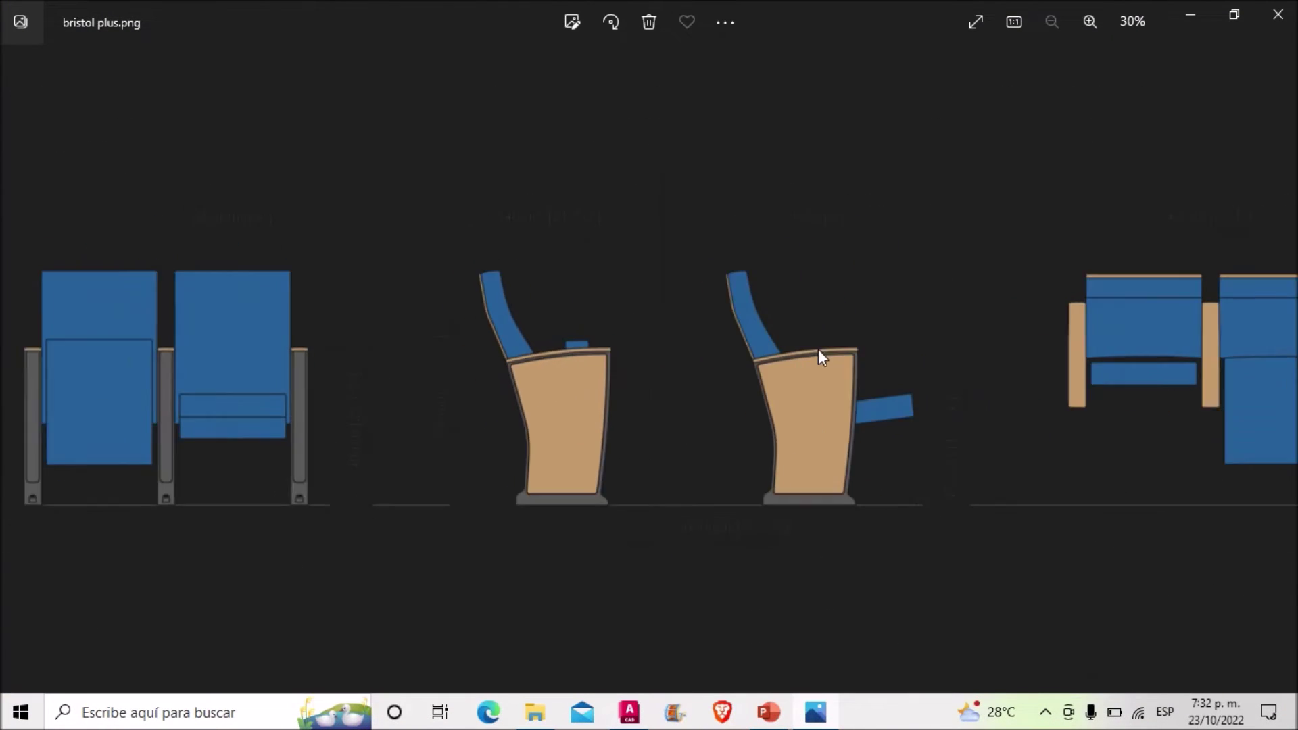
scroll(293, 371, "up", 4)
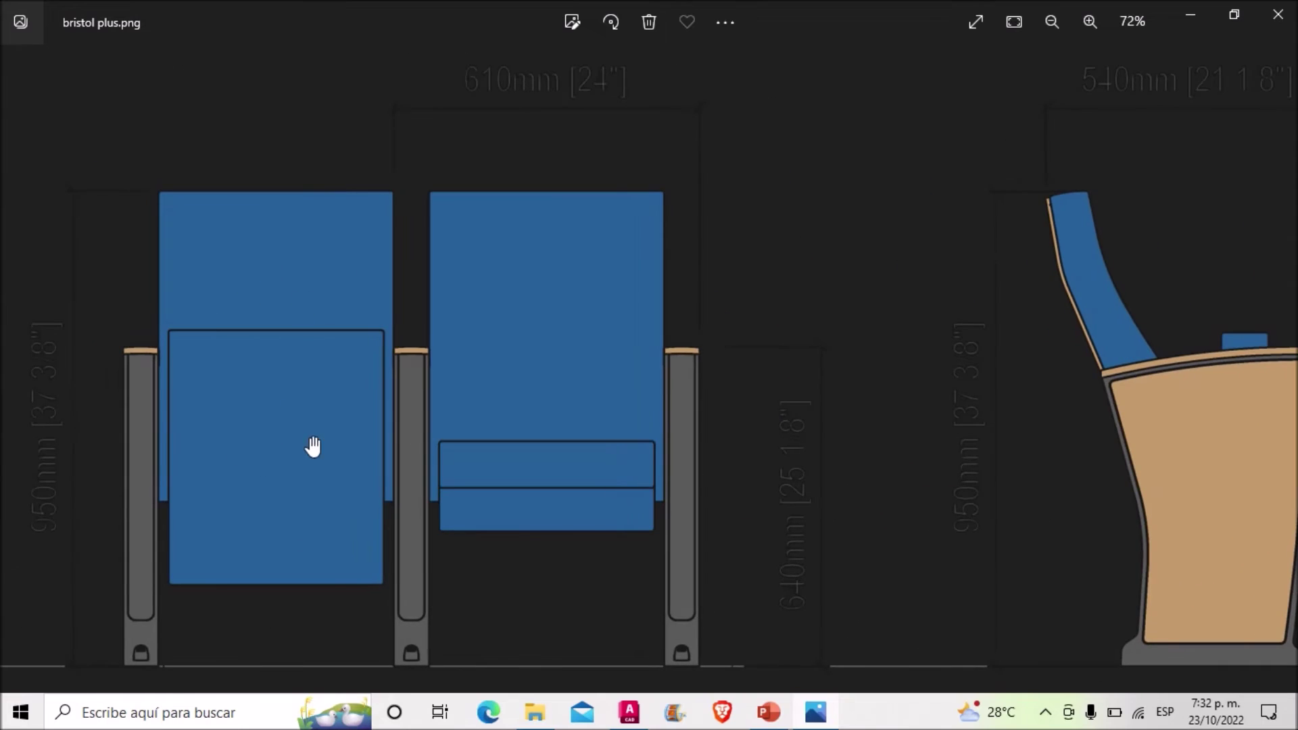
left_click(629, 712)
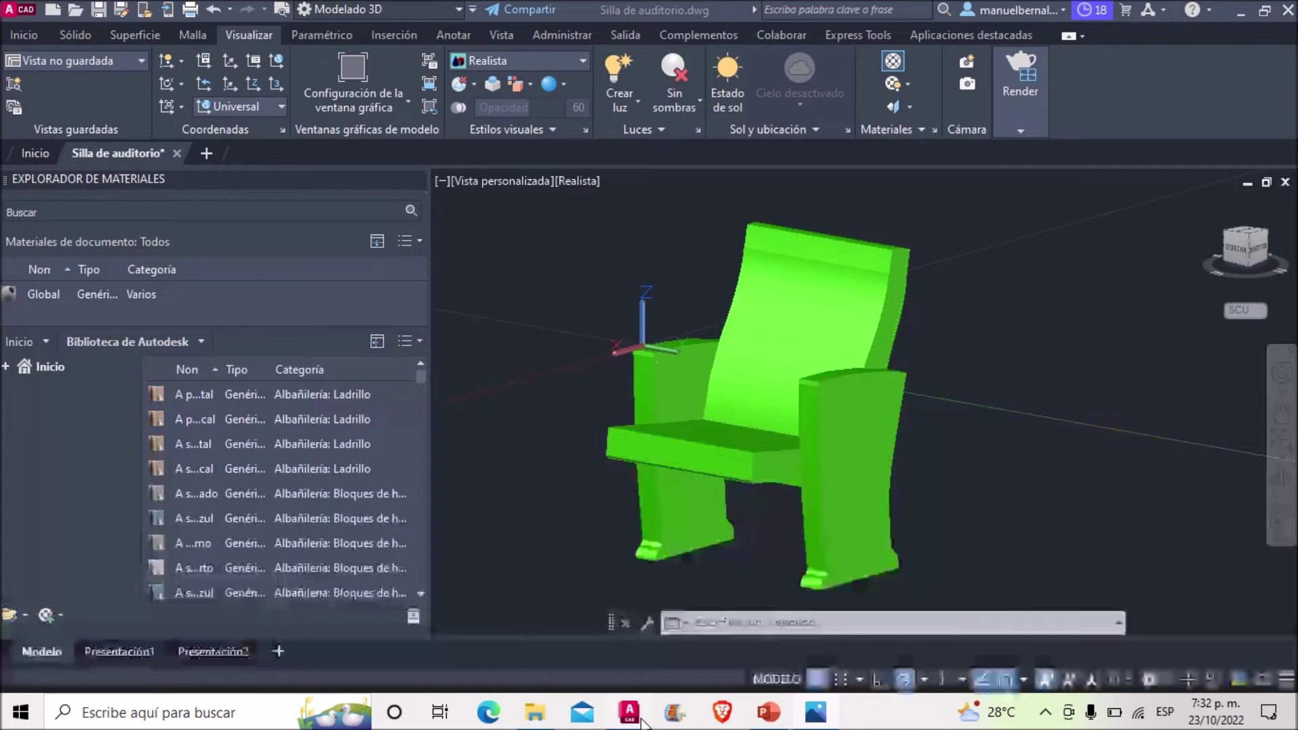
Filter the library to Tejido and apply the Azul fabric to the seat.
left_click(198, 339)
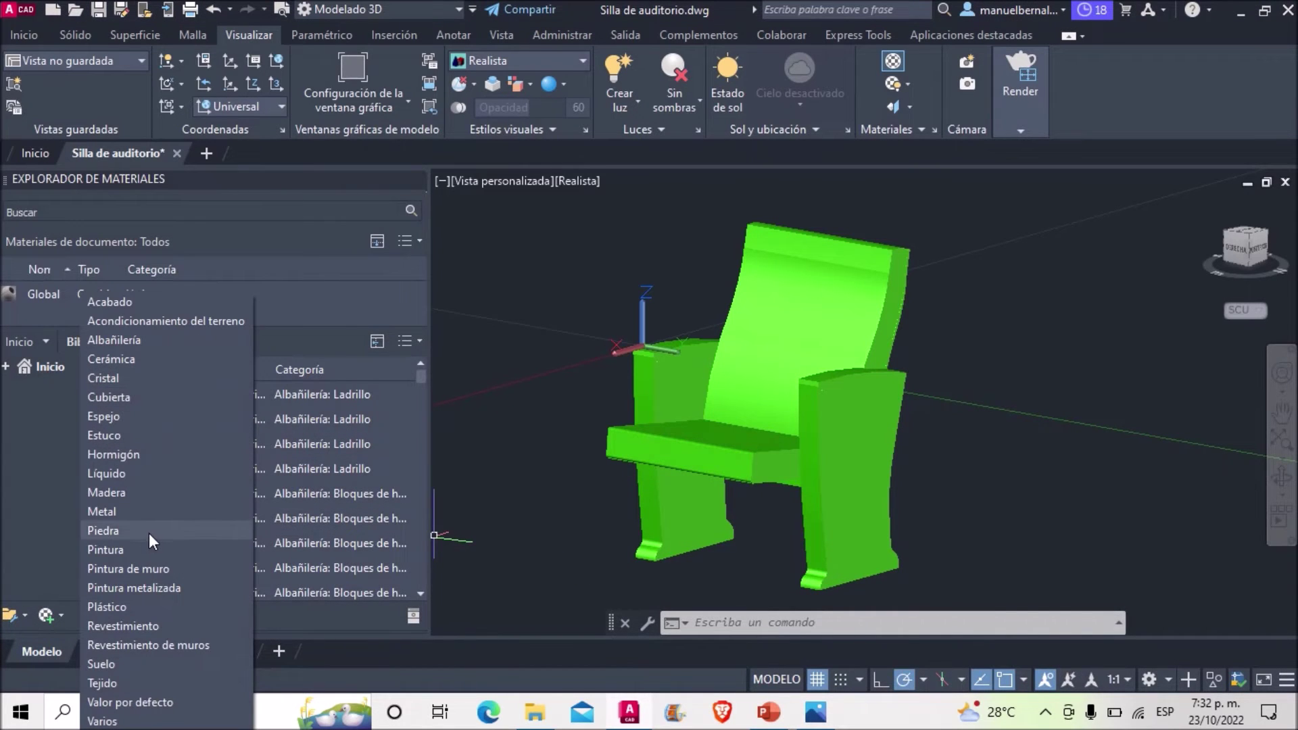
left_click(112, 683)
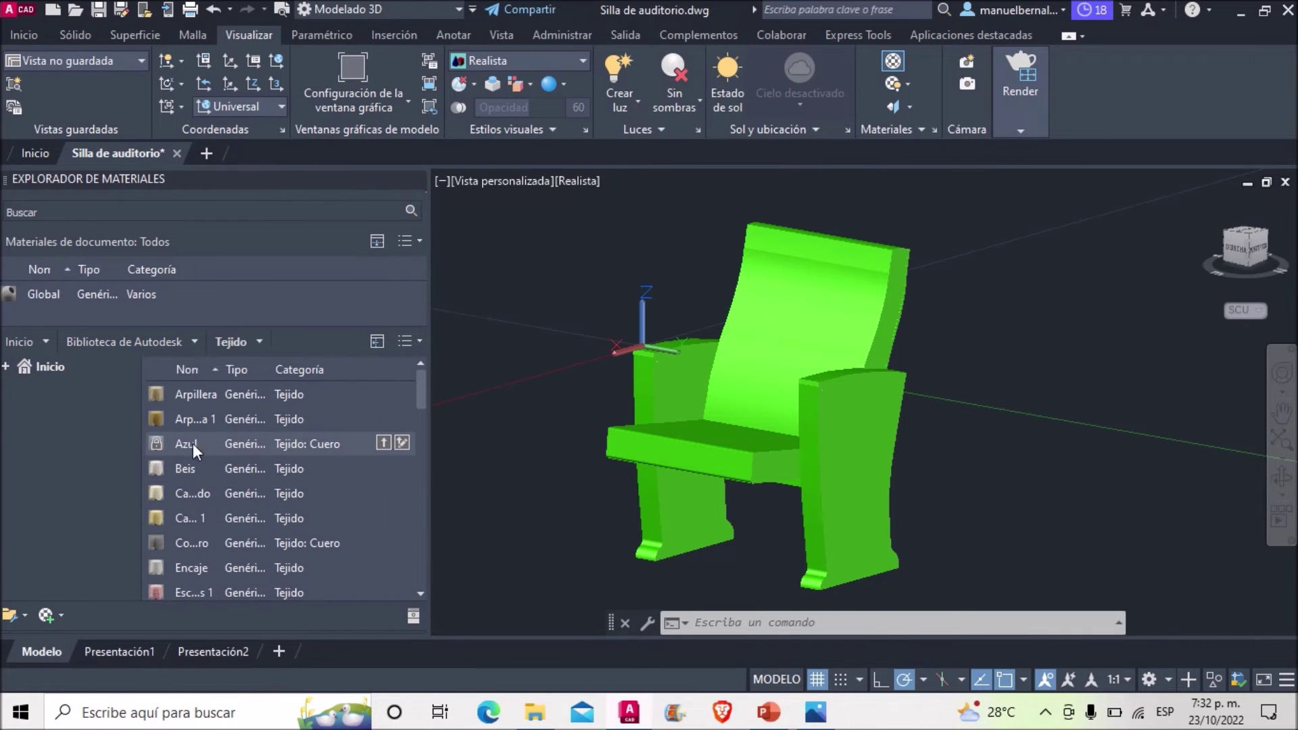
left_click_drag(178, 440, 506, 476)
left_click_drag(718, 458, 784, 437)
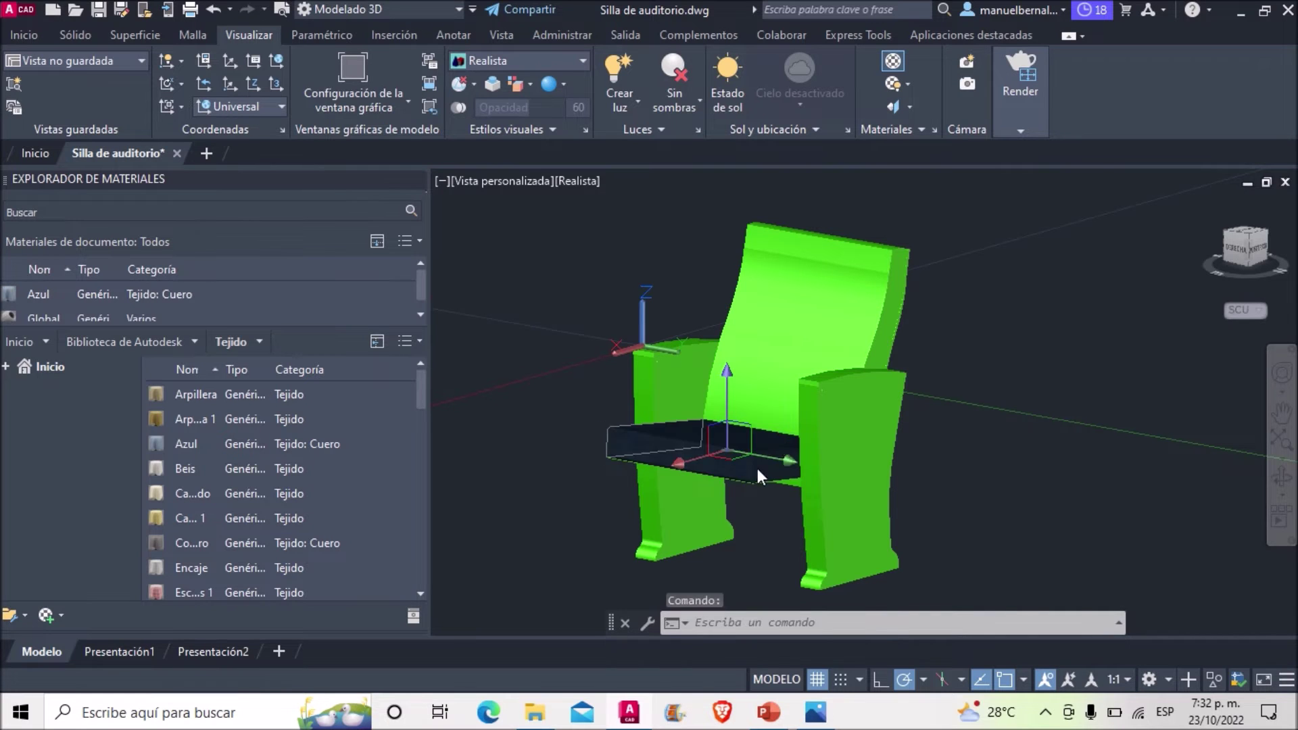
Pan and orbit to an oblique right-side view to inspect the fabric-covered seat.
scroll(757, 468, "up", 5)
middle_click_drag(799, 477, 784, 395)
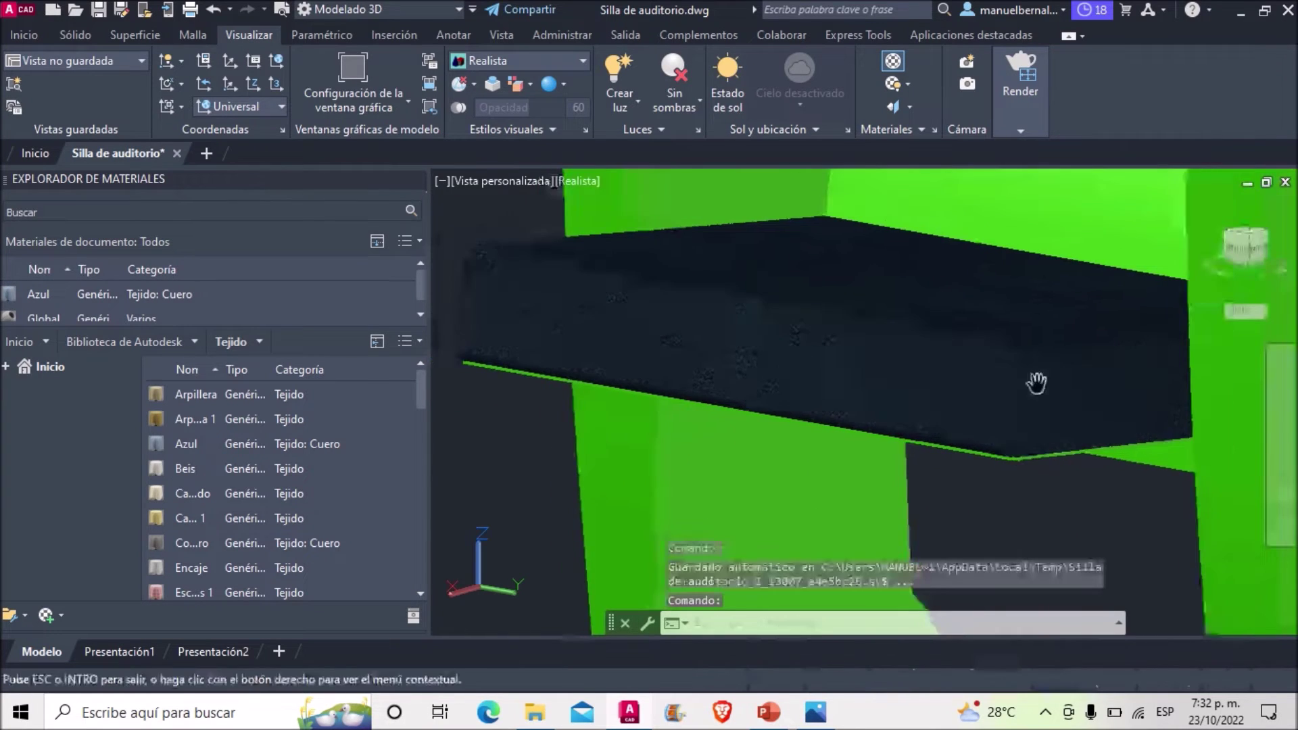
left_click_drag(784, 396, 1018, 404)
key("Escape")
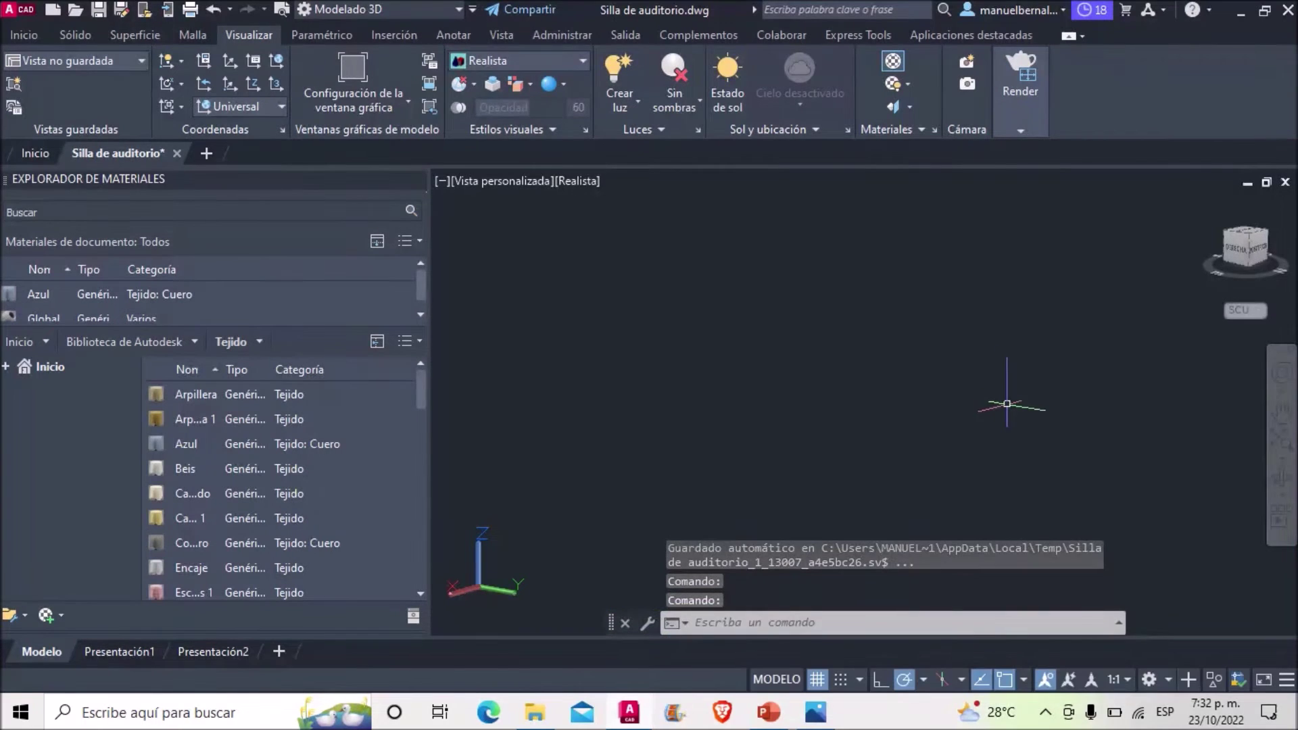
left_click(1281, 477)
key("Escape")
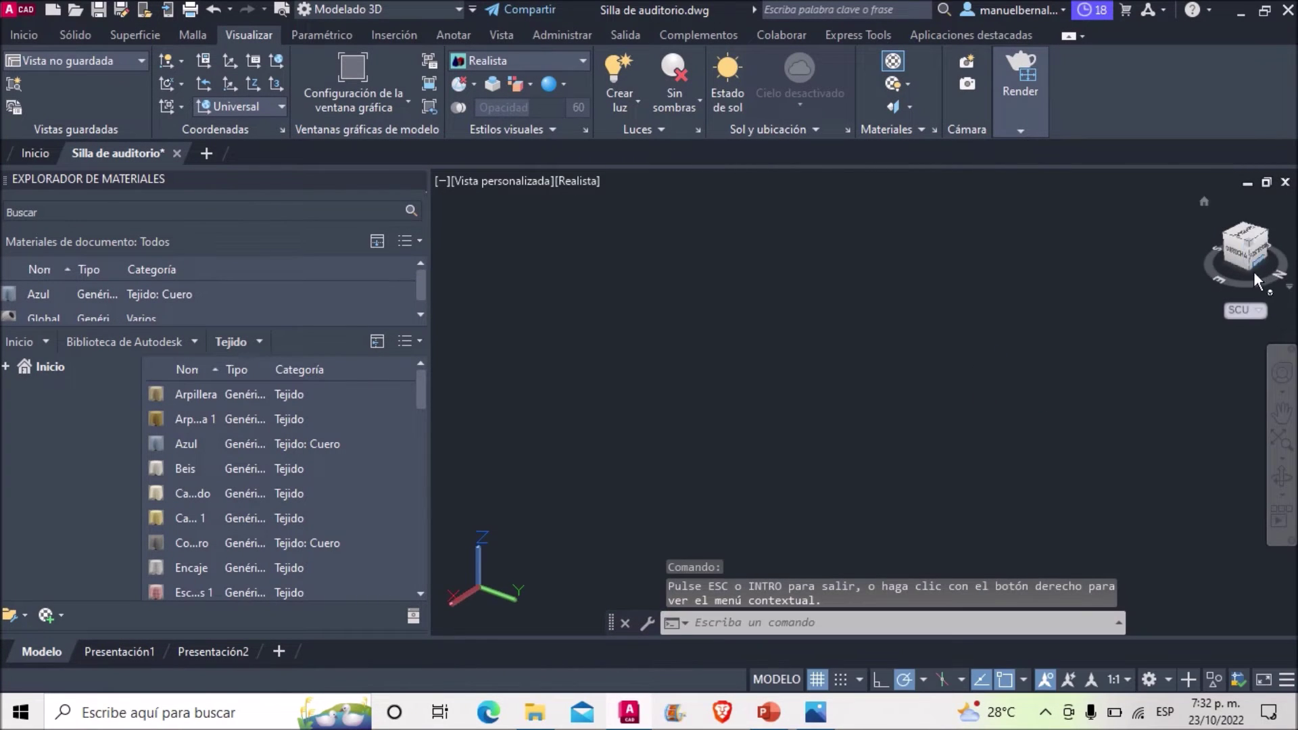
left_click(1236, 249)
left_click(1281, 477)
mouse_move(846, 433)
left_mouse_down()
mouse_move(893, 467)
mouse_move(858, 478)
mouse_move(832, 397)
mouse_move(953, 449)
mouse_move(1020, 430)
mouse_move(840, 426)
left_mouse_up()
scroll(888, 473, "up", 5)
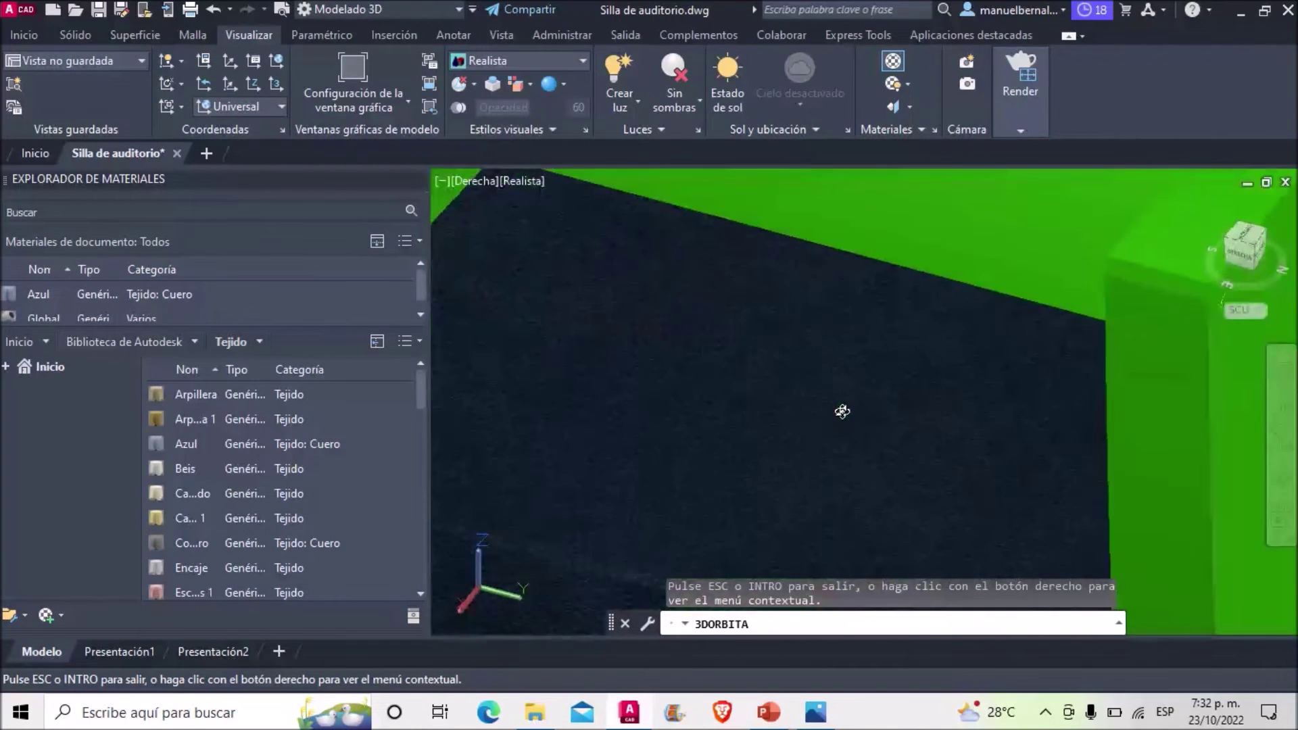
scroll(840, 409, "down", 3)
key("Escape")
Apply a dark blue fabric from the Tejido list to the seat.
scroll(261, 473, "down", 3)
scroll(260, 489, "down", 3)
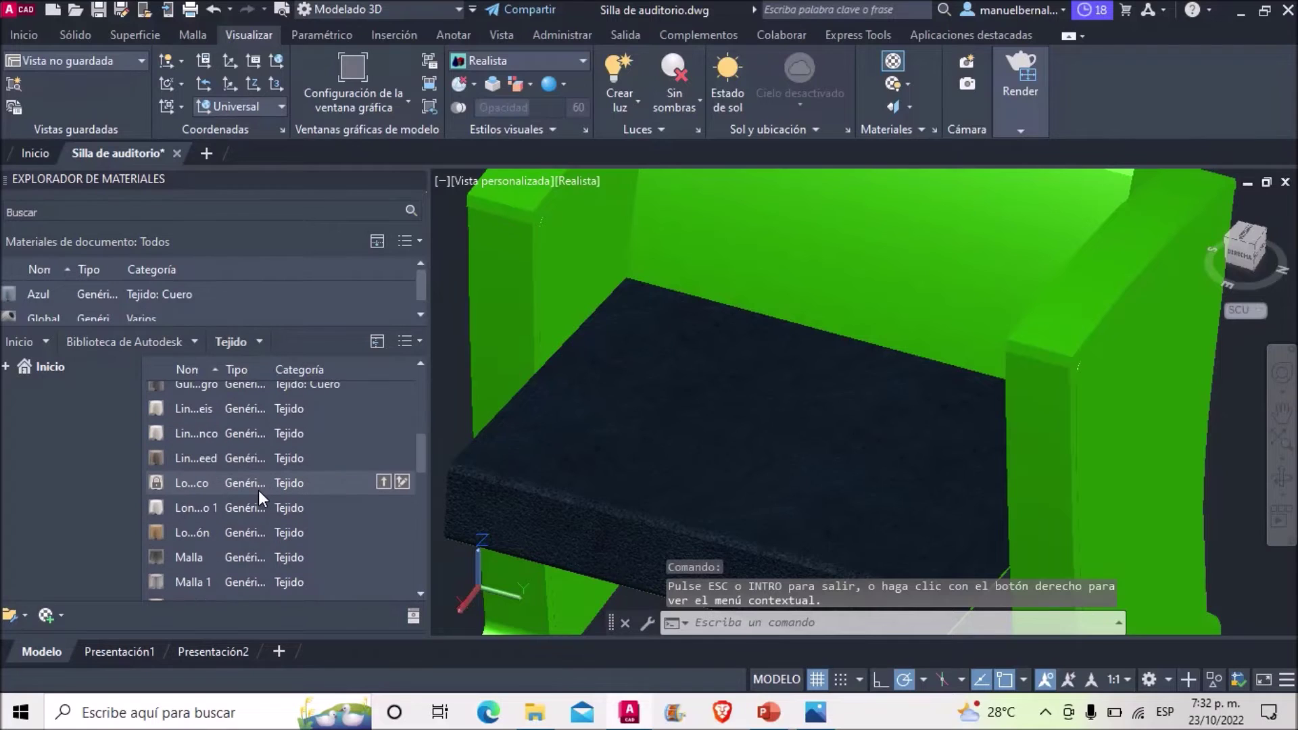
scroll(257, 488, "down", 2)
scroll(257, 489, "down", 2)
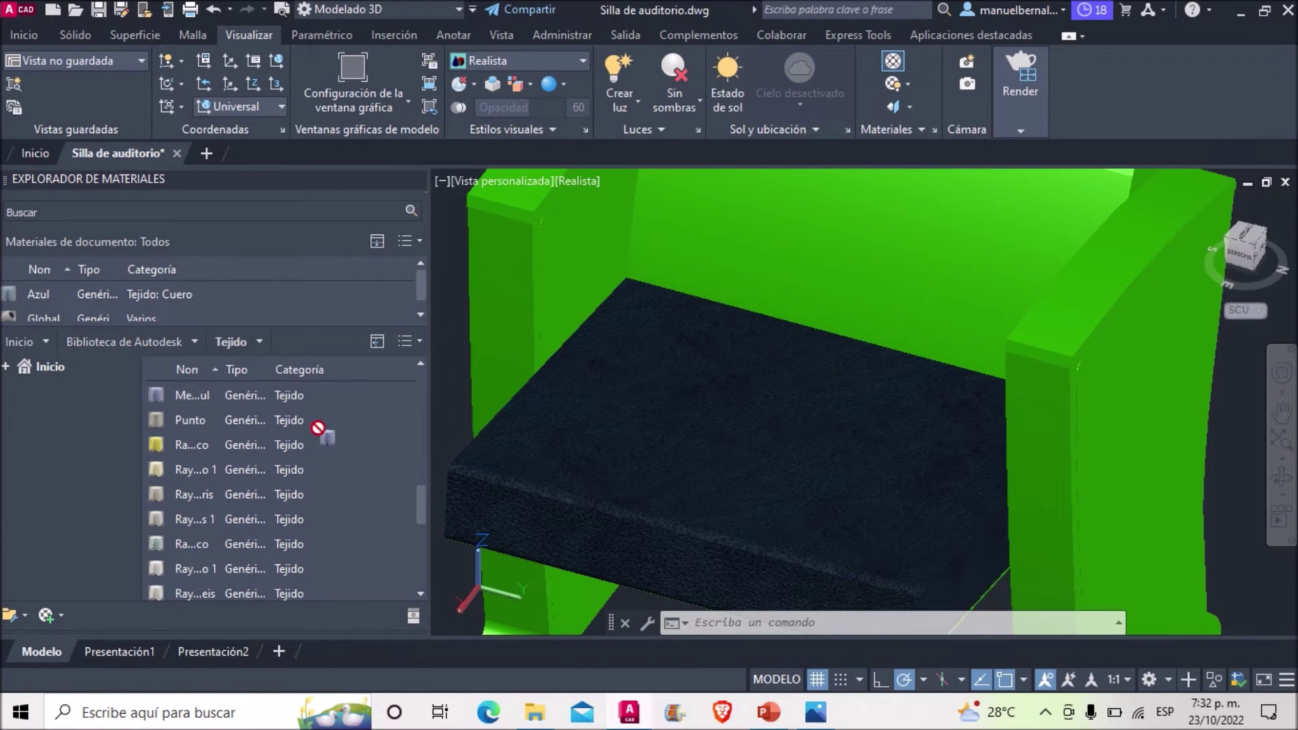
left_click_drag(223, 396, 594, 502)
Apply the blue Azul fabric to the backrest and orbit to check it.
scroll(660, 505, "up", 5)
scroll(660, 504, "down", 5)
middle_click_drag(642, 430, 660, 434)
scroll(661, 434, "up", 2)
mouse_move(96, 294)
left_click_drag(496, 347, 682, 372)
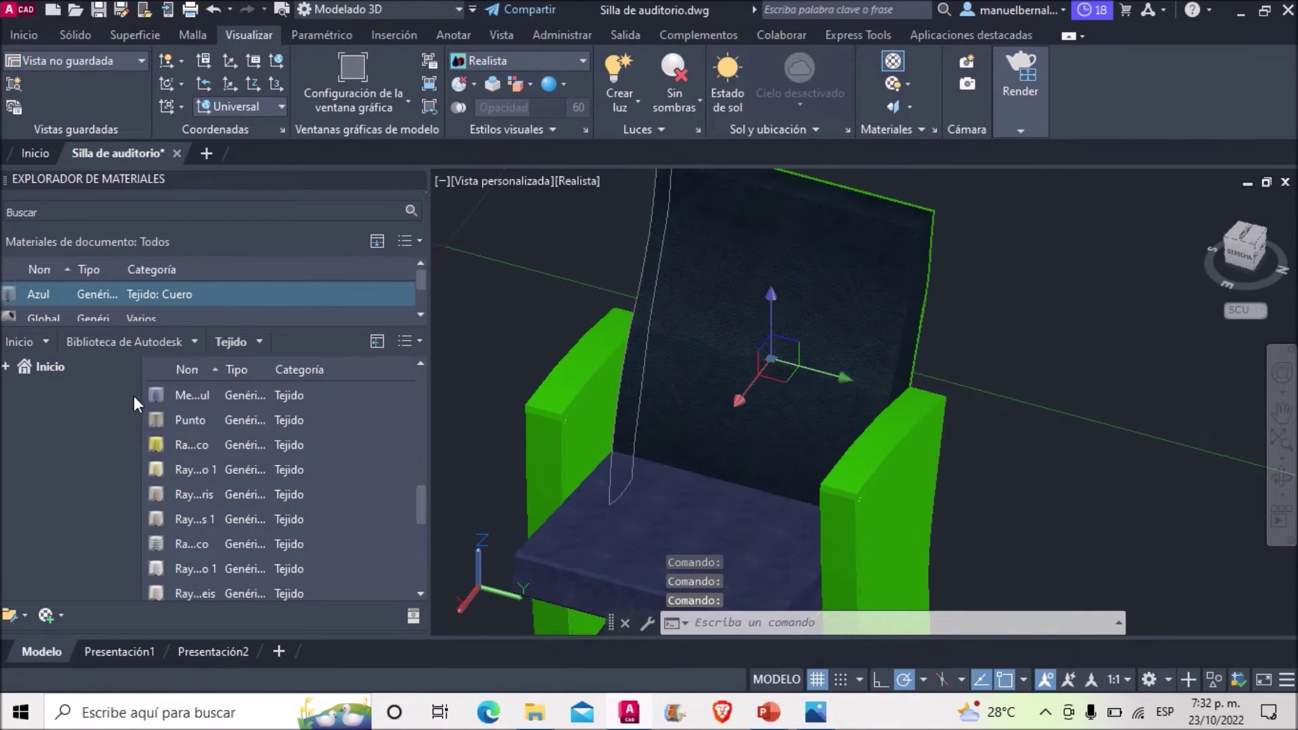
left_click_drag(702, 378, 703, 382)
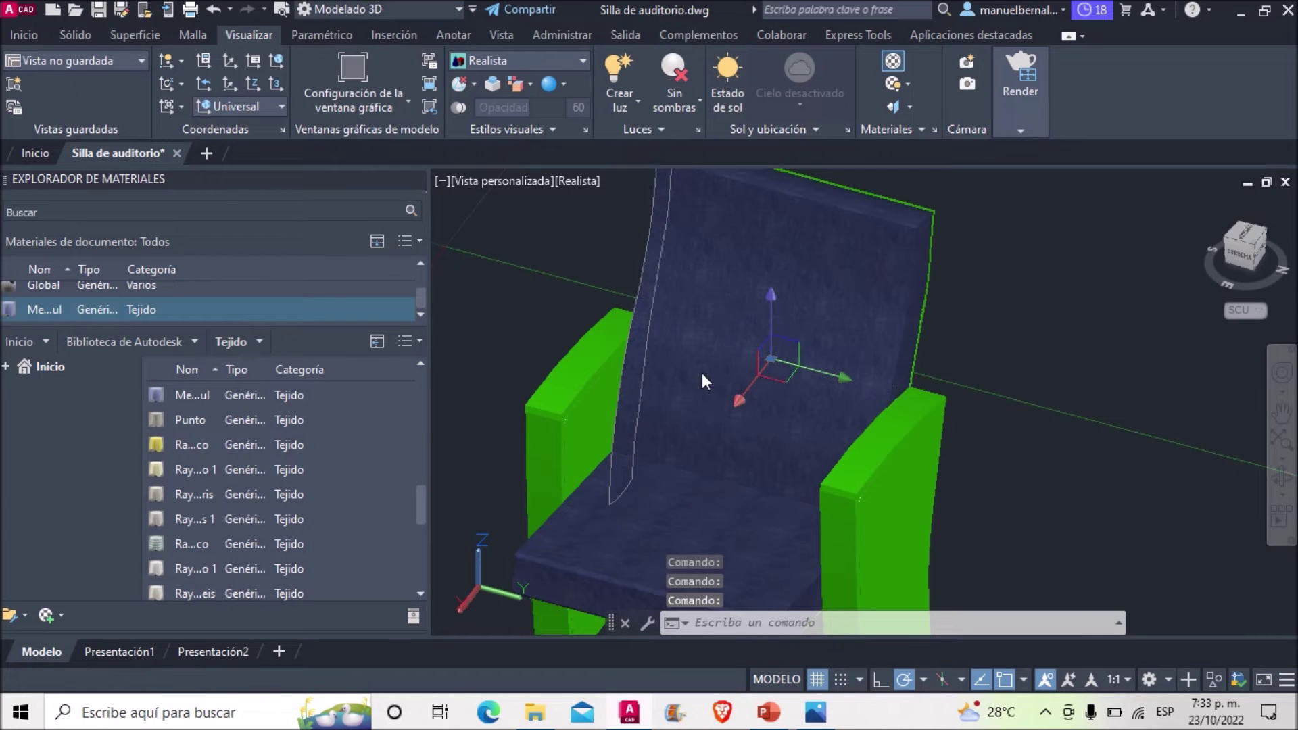
left_click(1283, 476)
mouse_move(1204, 432)
left_mouse_down()
mouse_move(1081, 406)
mouse_move(1072, 368)
mouse_move(1095, 429)
mouse_move(948, 442)
mouse_move(906, 324)
mouse_move(893, 359)
left_mouse_up()
key("Escape")
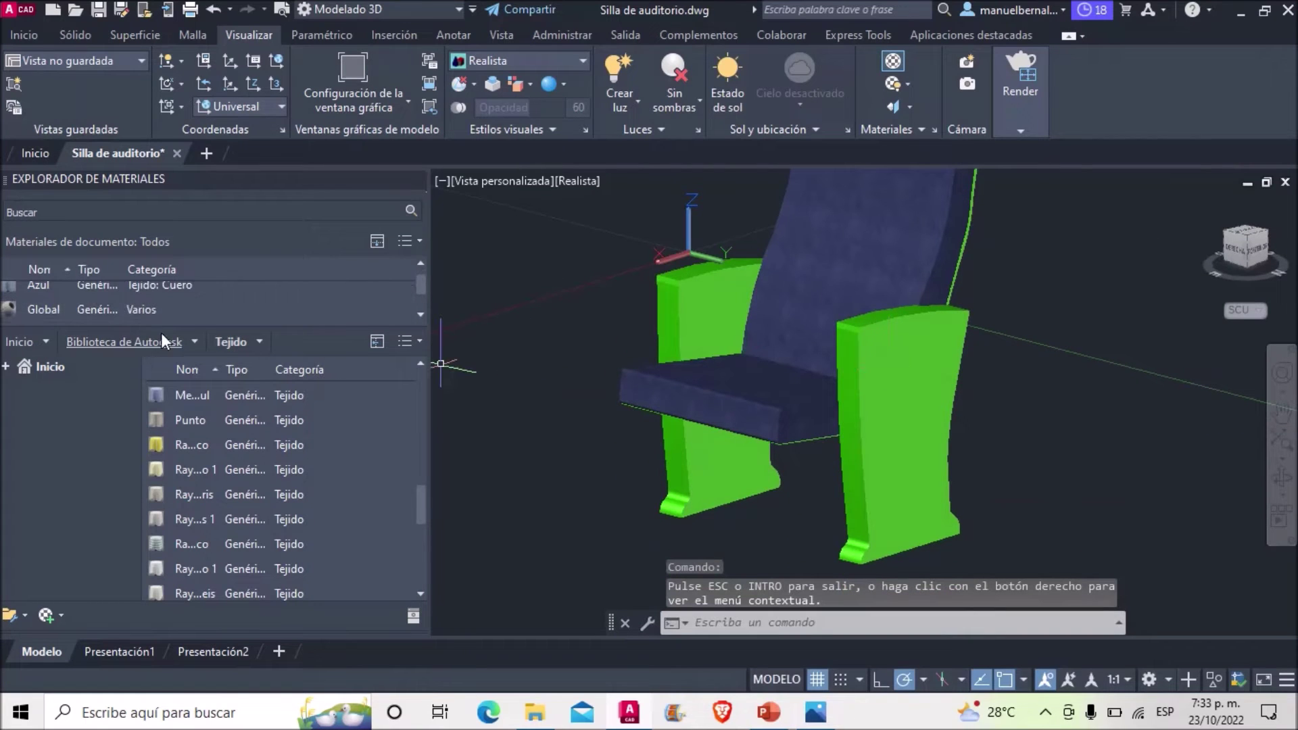
Filter the library to Plástico and apply black plastic to both armrest side panels.
left_click(203, 341)
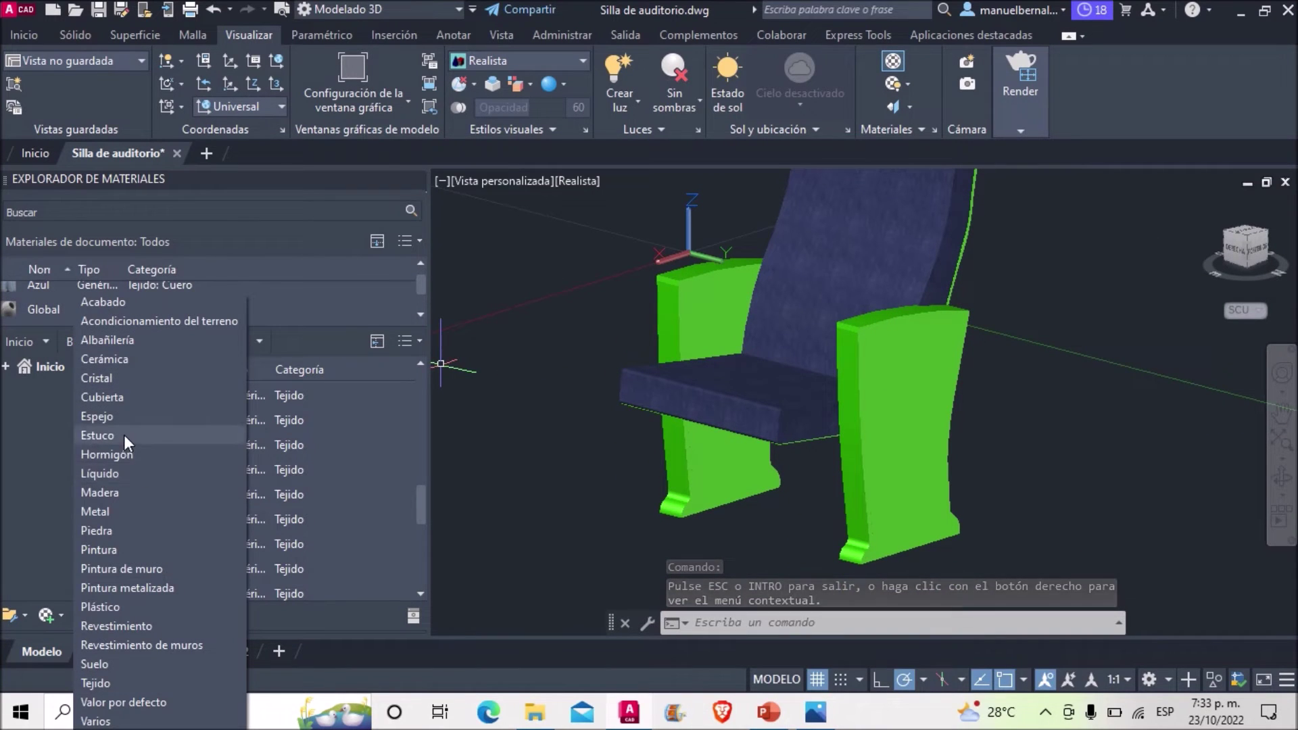
left_click(112, 606)
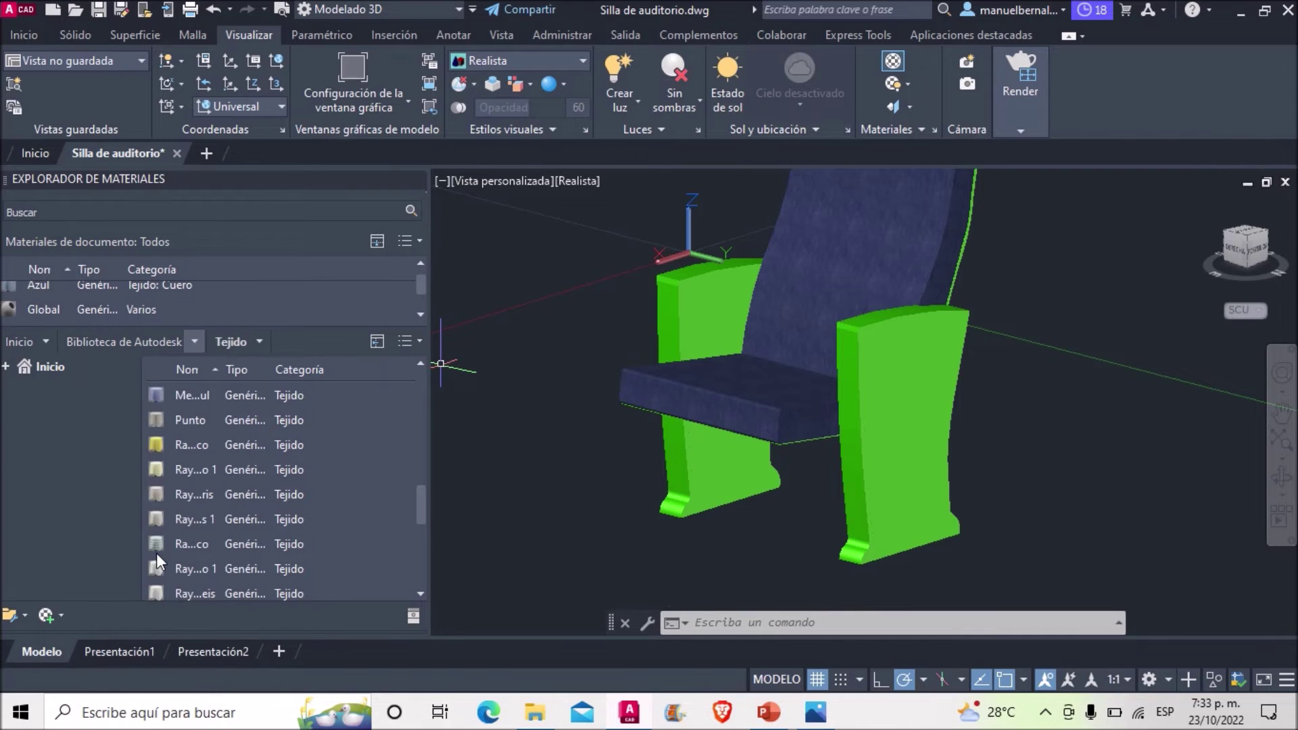
left_click_drag(200, 418, 827, 506)
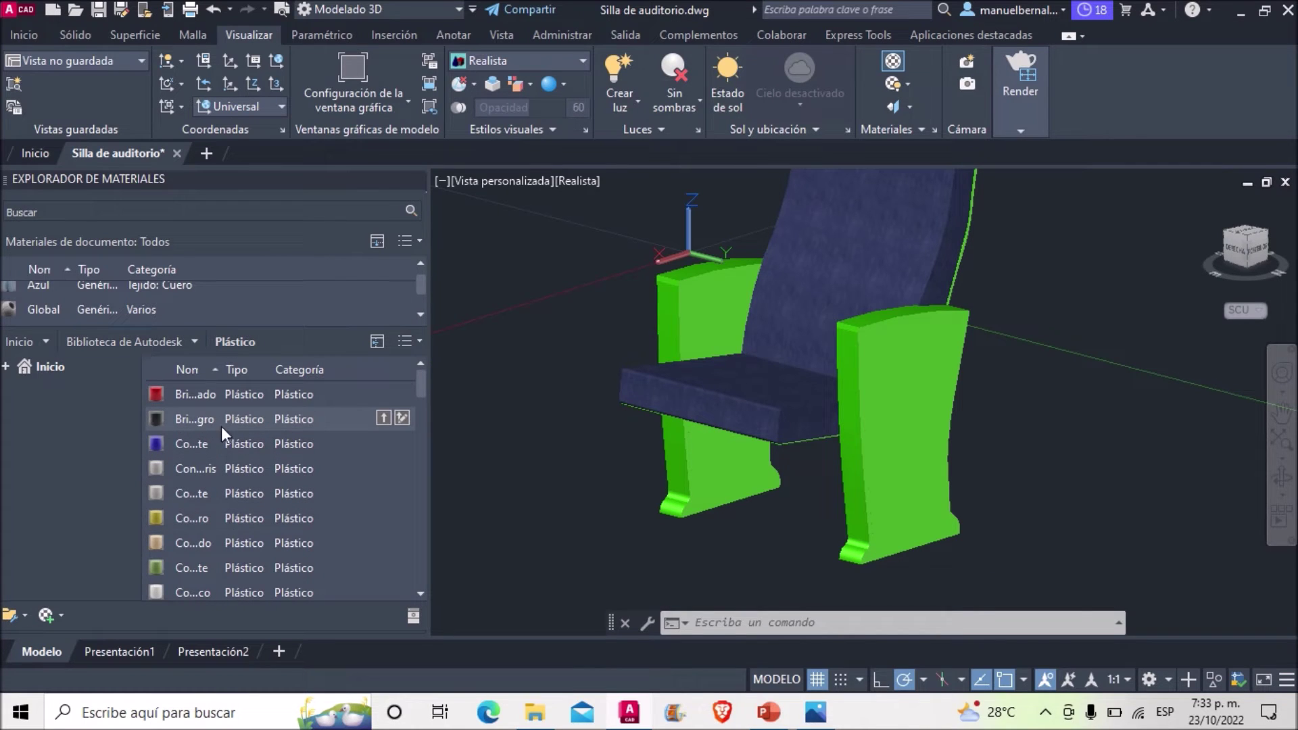
left_click_drag(853, 502, 853, 501)
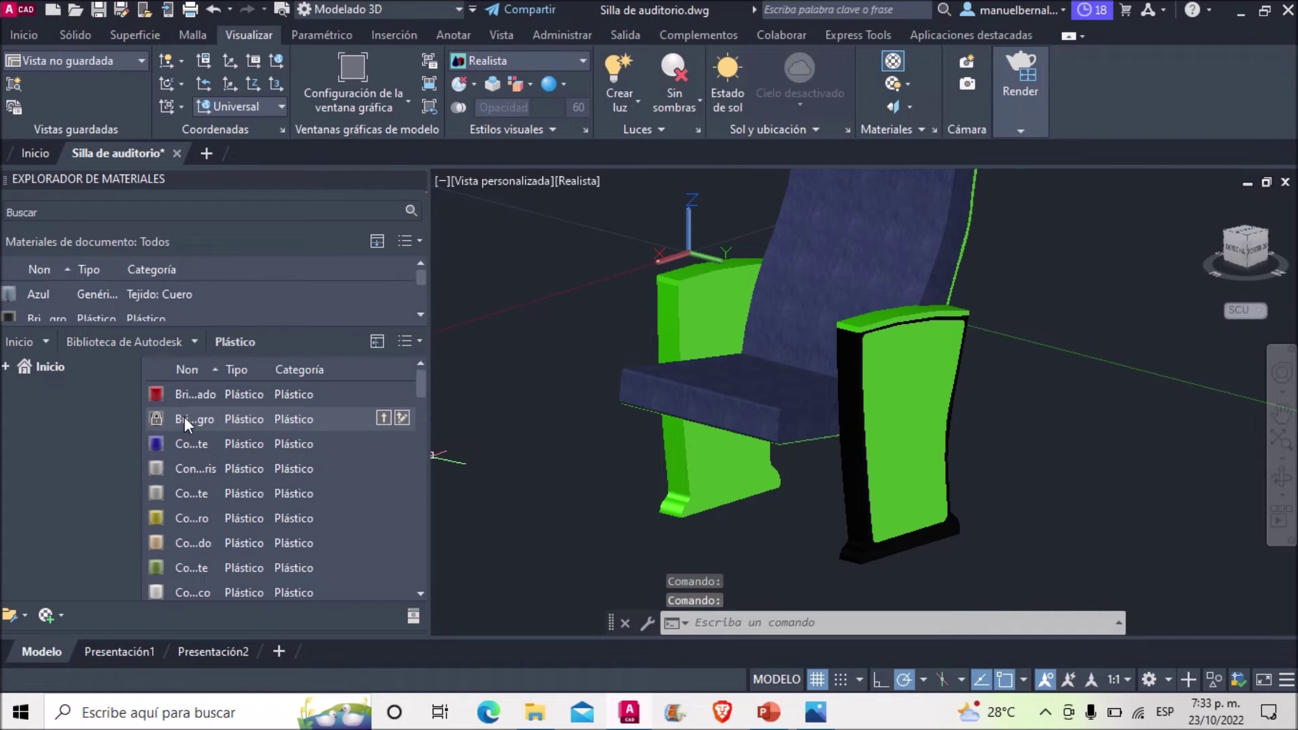
left_click_drag(676, 490, 677, 491)
left_click(1094, 448)
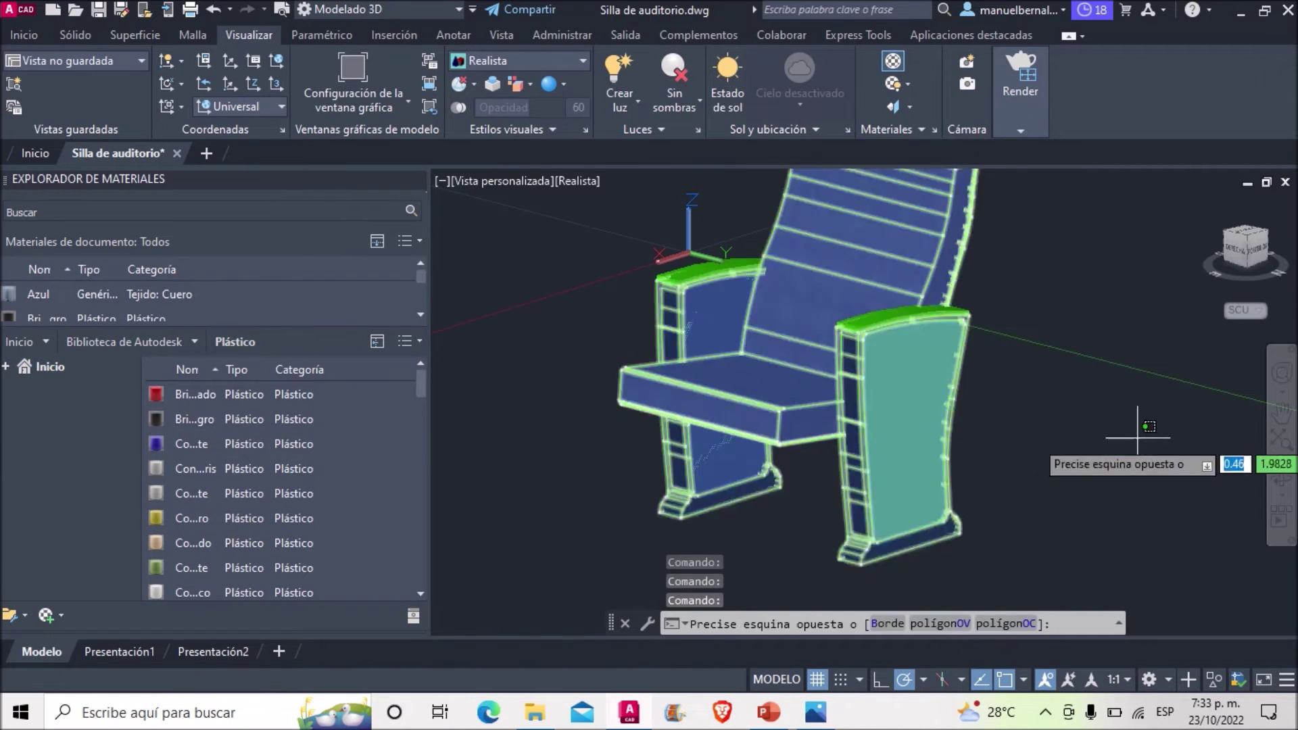
key("Escape")
mouse_move(1063, 418)
middle_mouse_down("shift")
mouse_move(797, 380)
mouse_move(945, 373)
middle_mouse_up("shift")
scroll(945, 373, "up", 3)
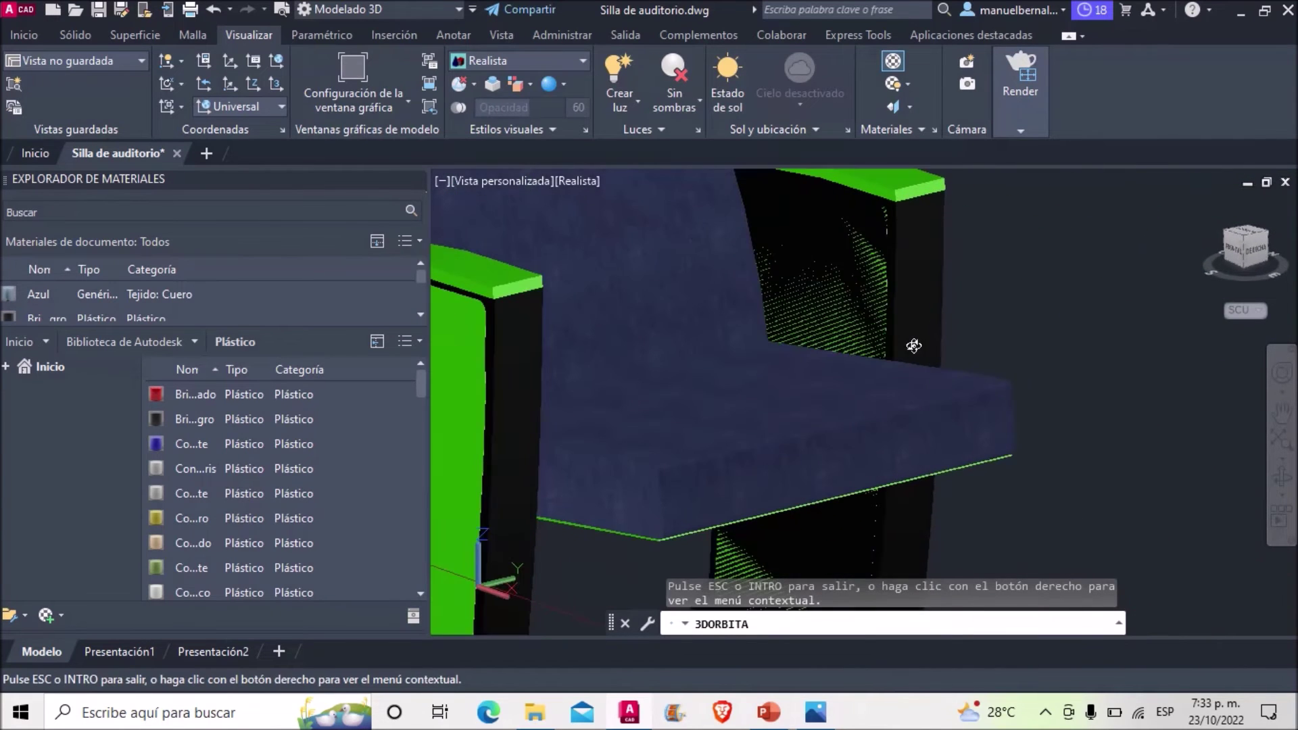
key("Escape")
scroll(608, 376, "down", 5)
left_click(608, 376)
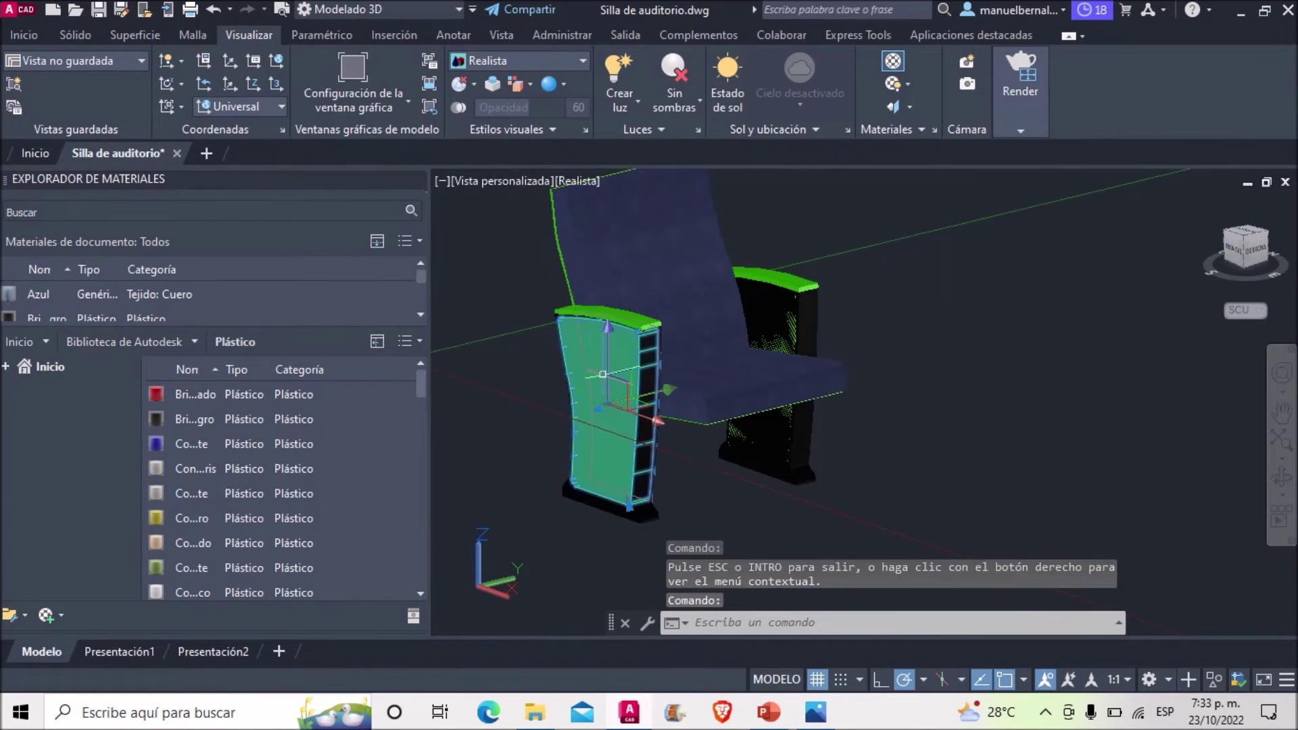
scroll(609, 376, "up", 2)
scroll(608, 376, "up", 2)
scroll(608, 376, "up", 2)
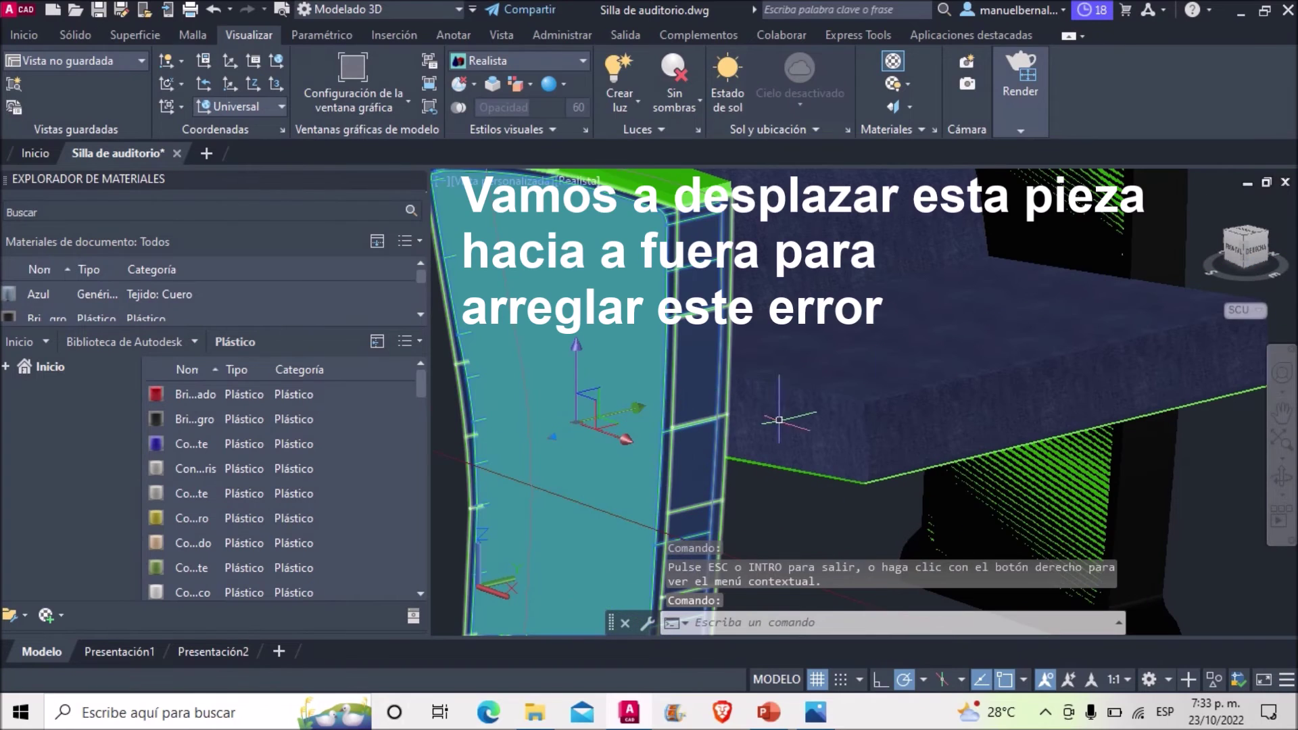
scroll(625, 415, "up", 2)
left_click(620, 418)
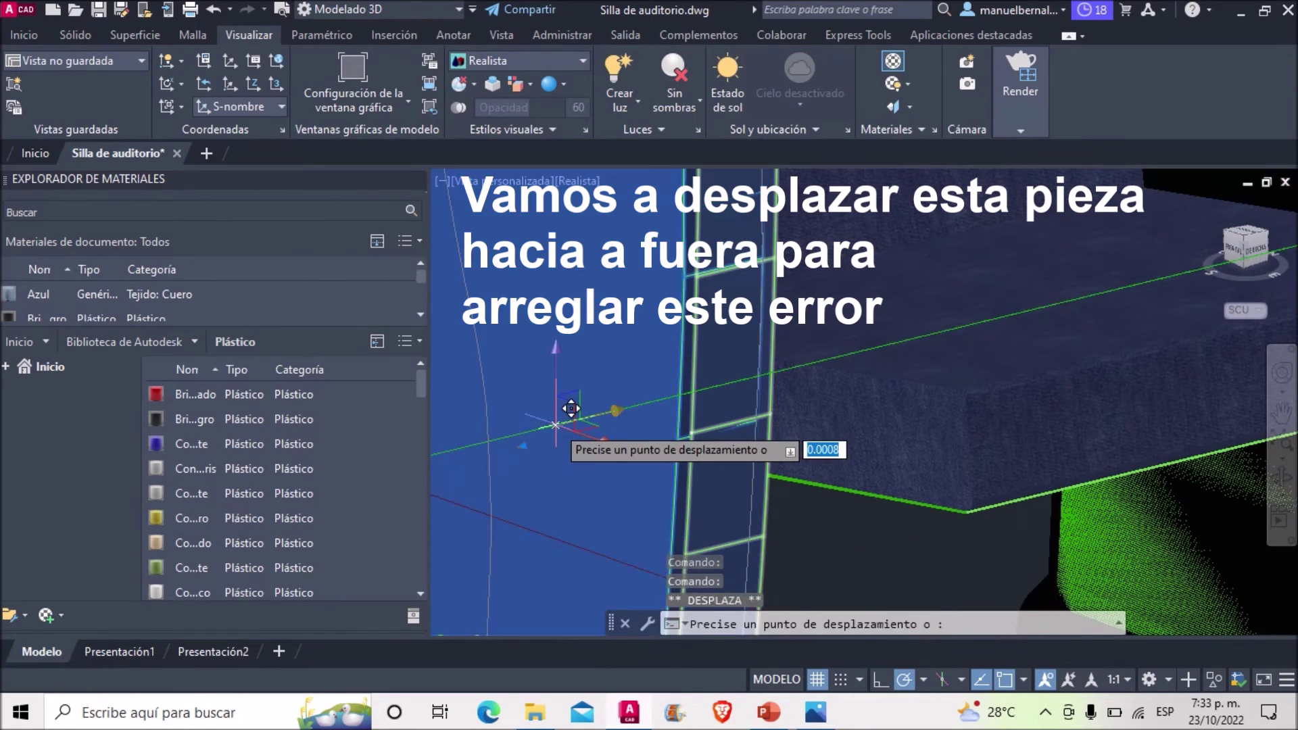
scroll(629, 406, "down", 3)
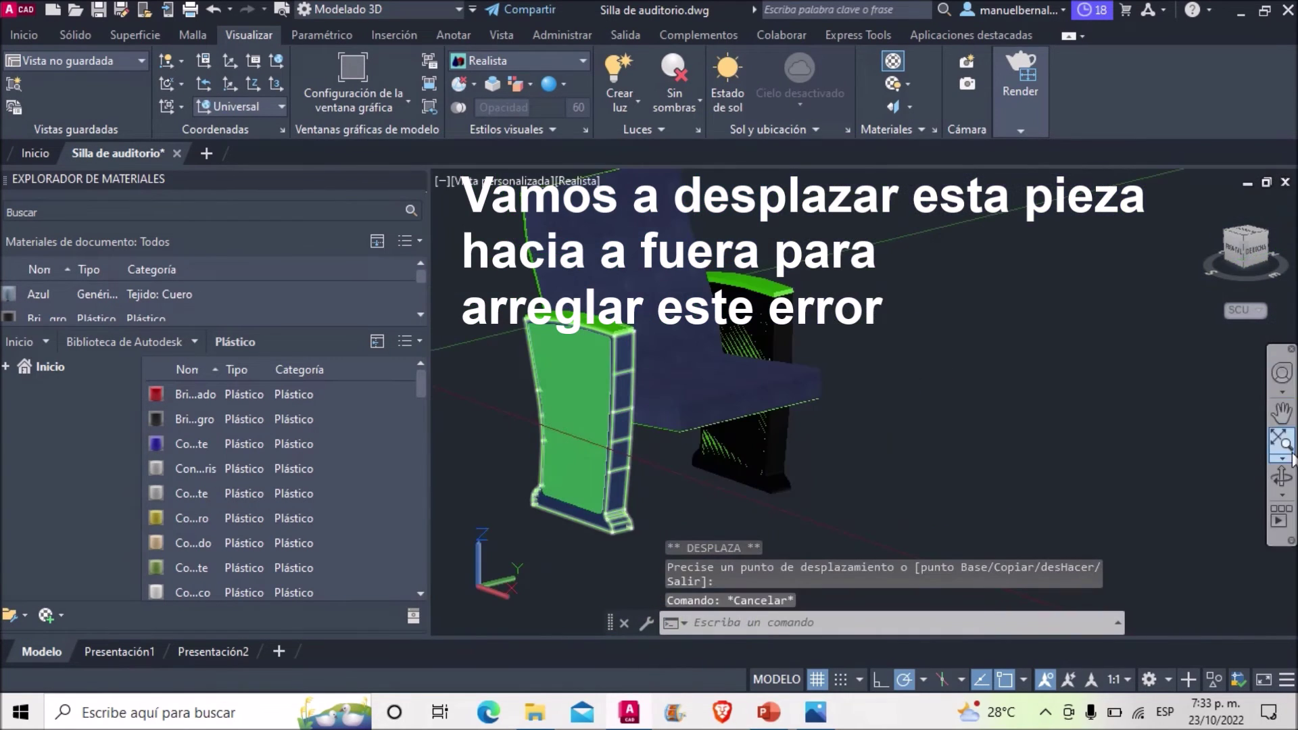
left_click(1282, 476)
left_click_drag(879, 405, 710, 412)
key("Escape")
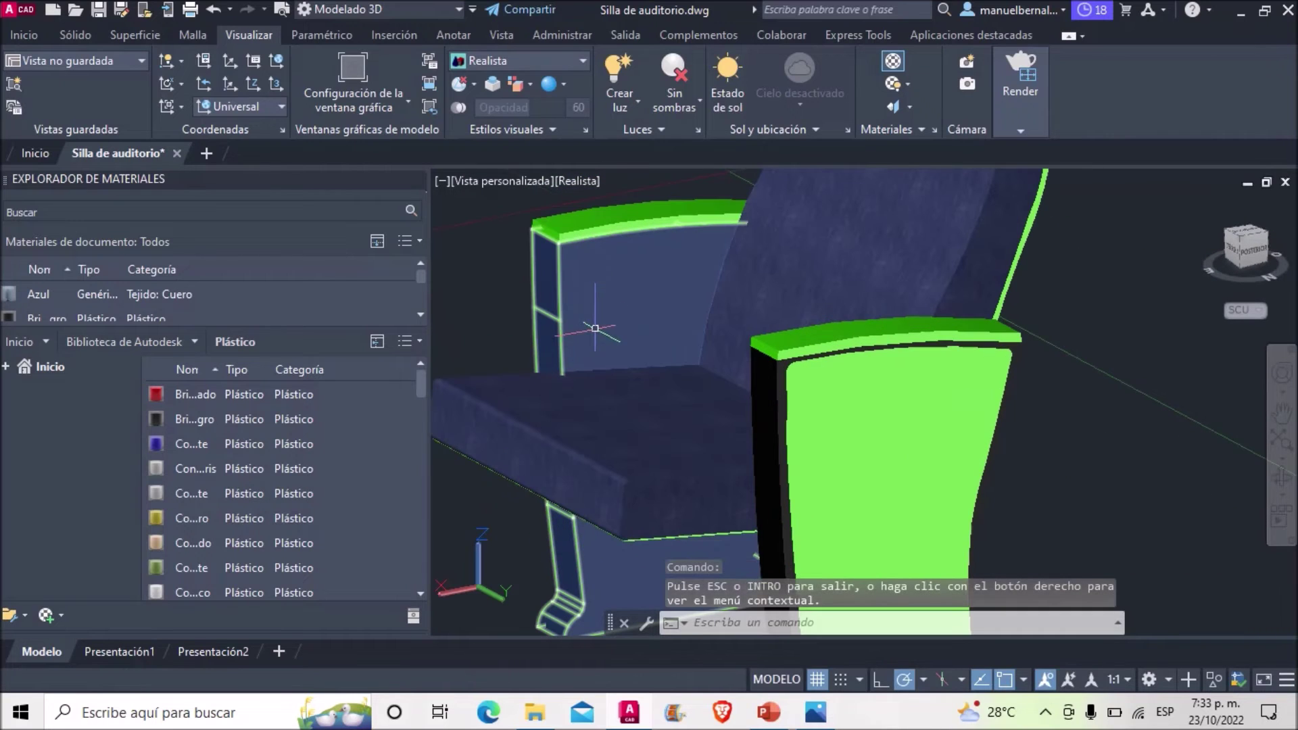
scroll(594, 330, "up", 3)
key("Escape")
key("Escape")
scroll(1048, 373, "down", 2)
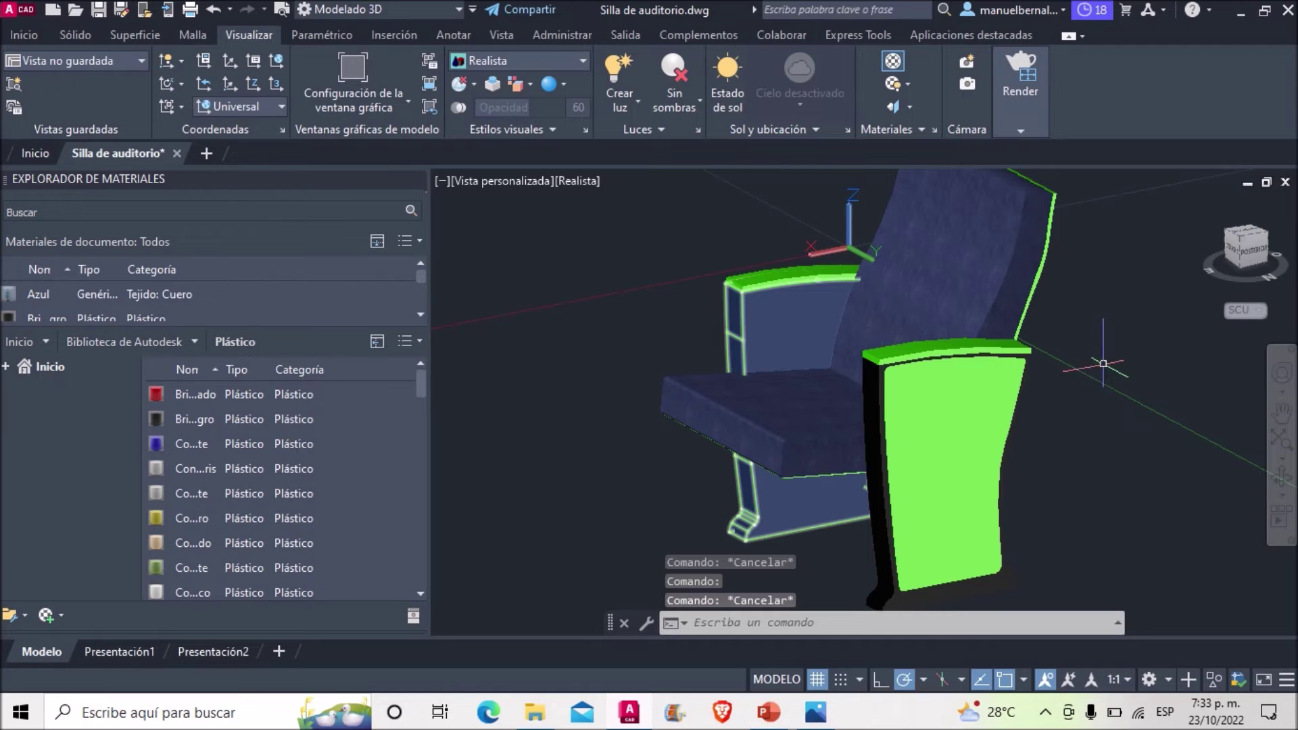
left_click(1281, 480)
left_click_drag(1149, 378, 993, 371)
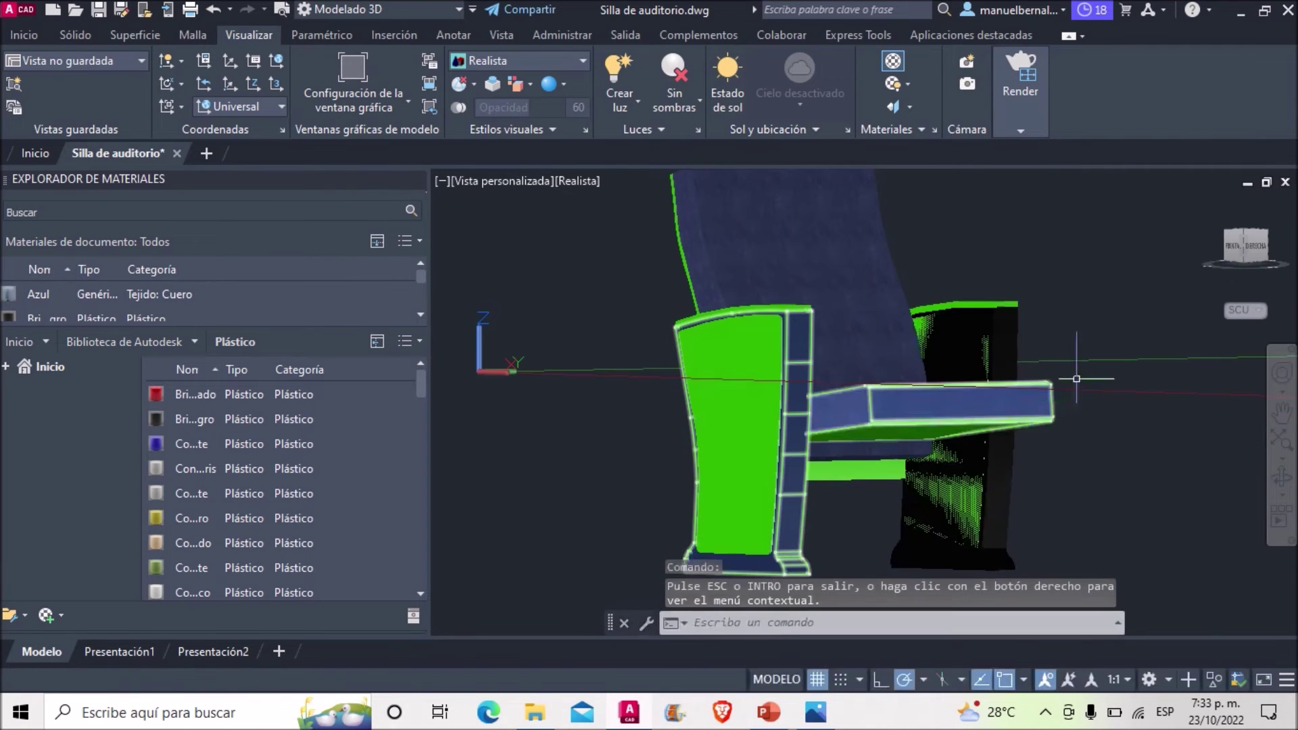
left_click_drag(1286, 493, 874, 384)
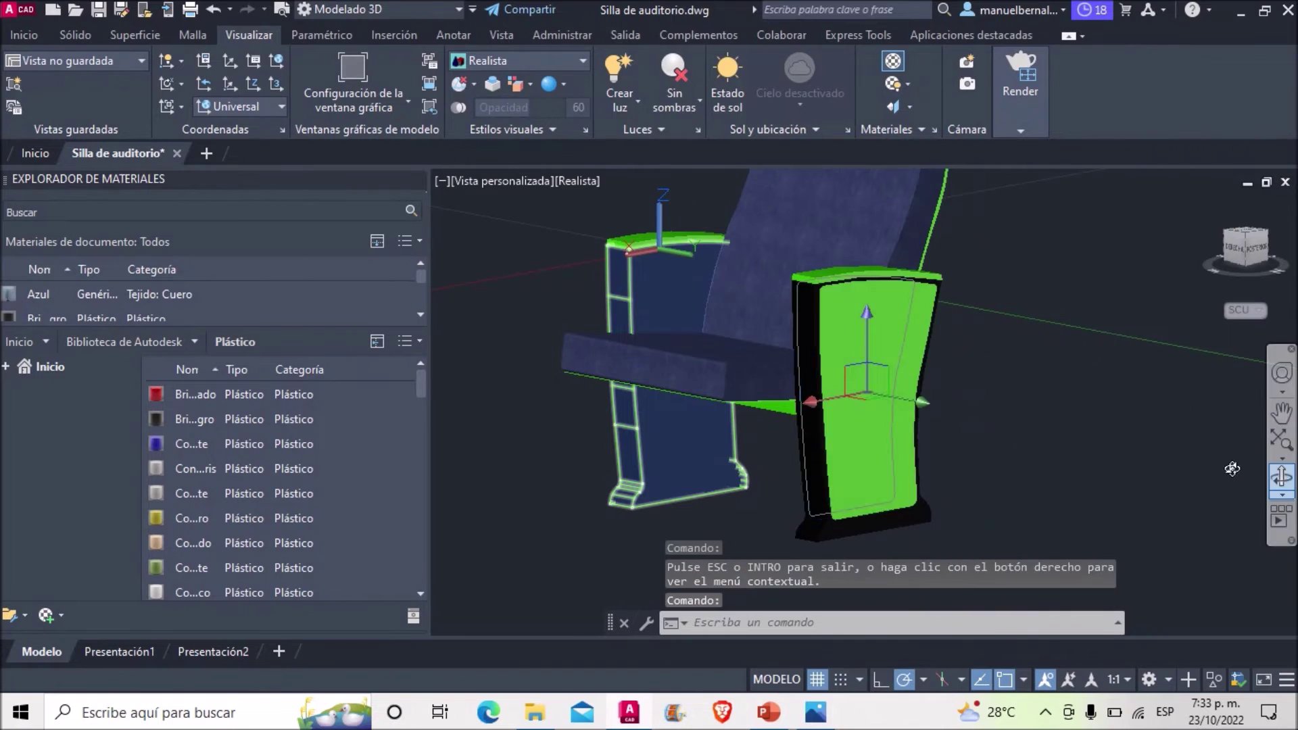
left_click_drag(874, 384, 1021, 430)
scroll(1021, 431, "up", 3)
key("Escape")
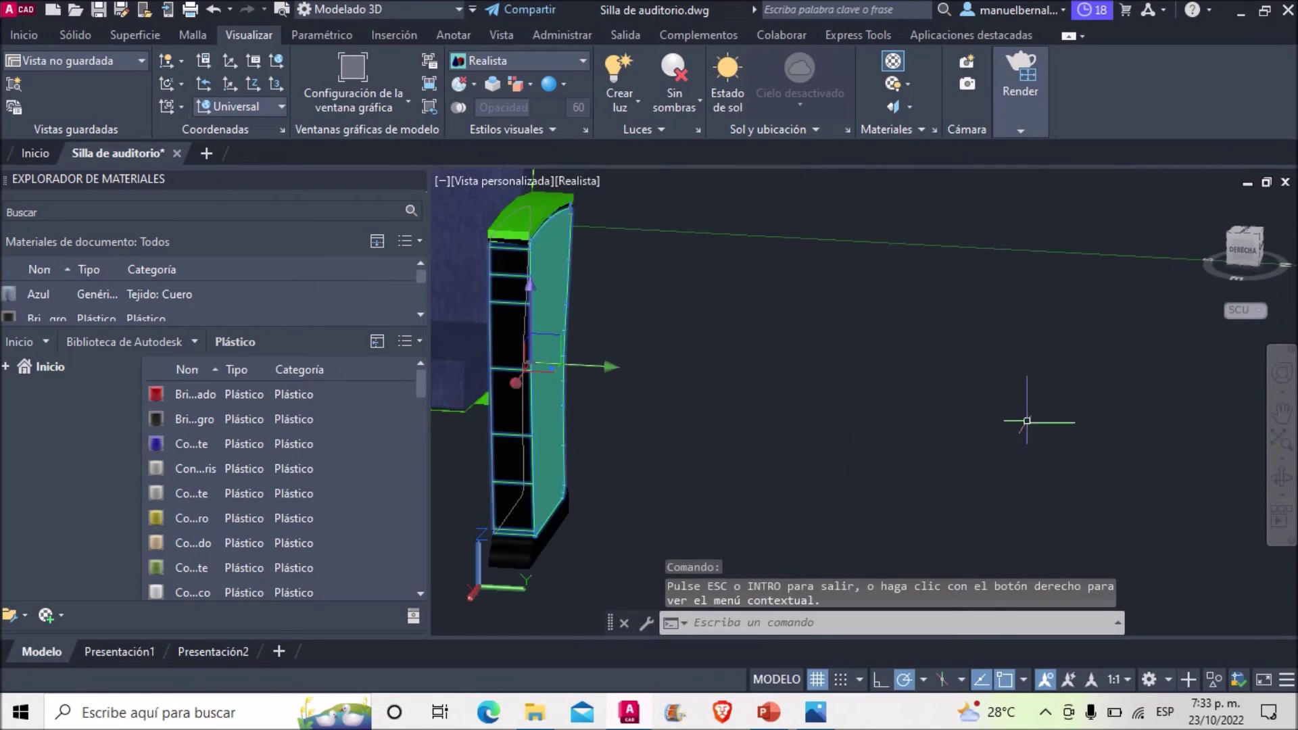
scroll(942, 415, "up", 2)
scroll(829, 371, "up", 2)
left_click(792, 420)
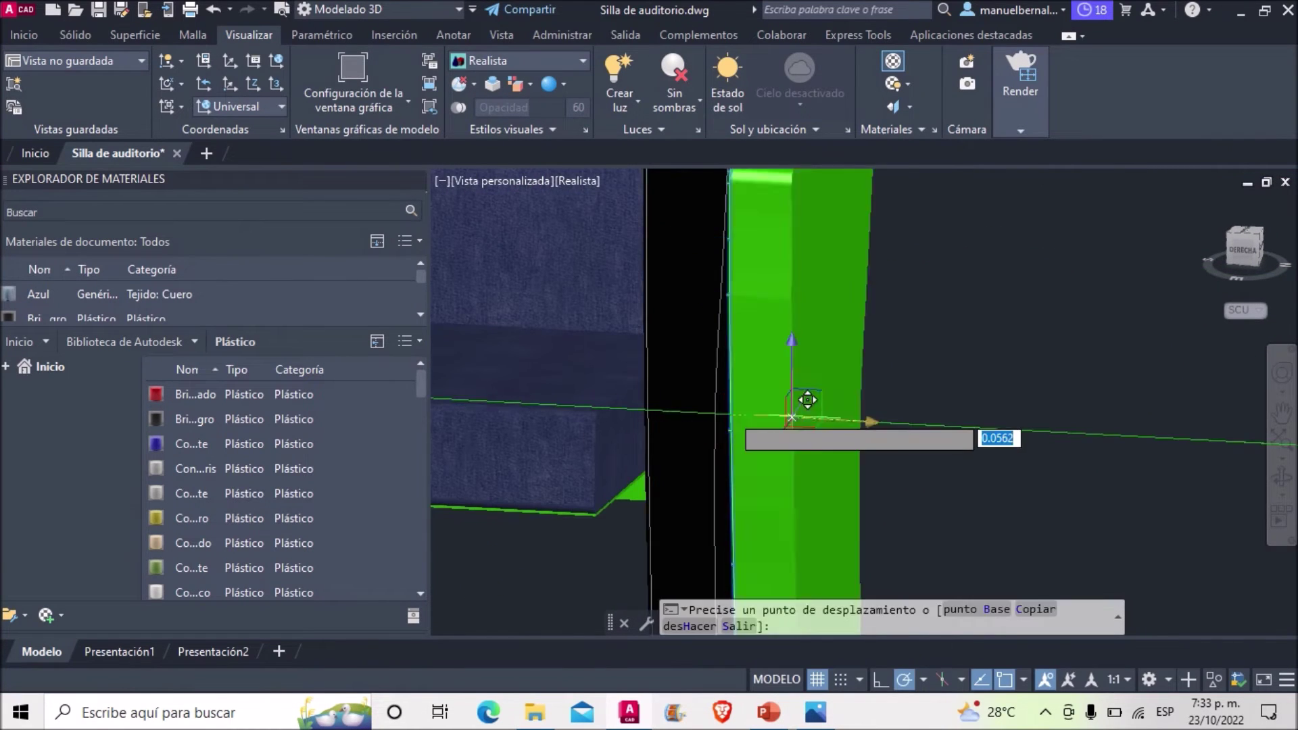
key("Escape")
scroll(888, 389, "down", 5)
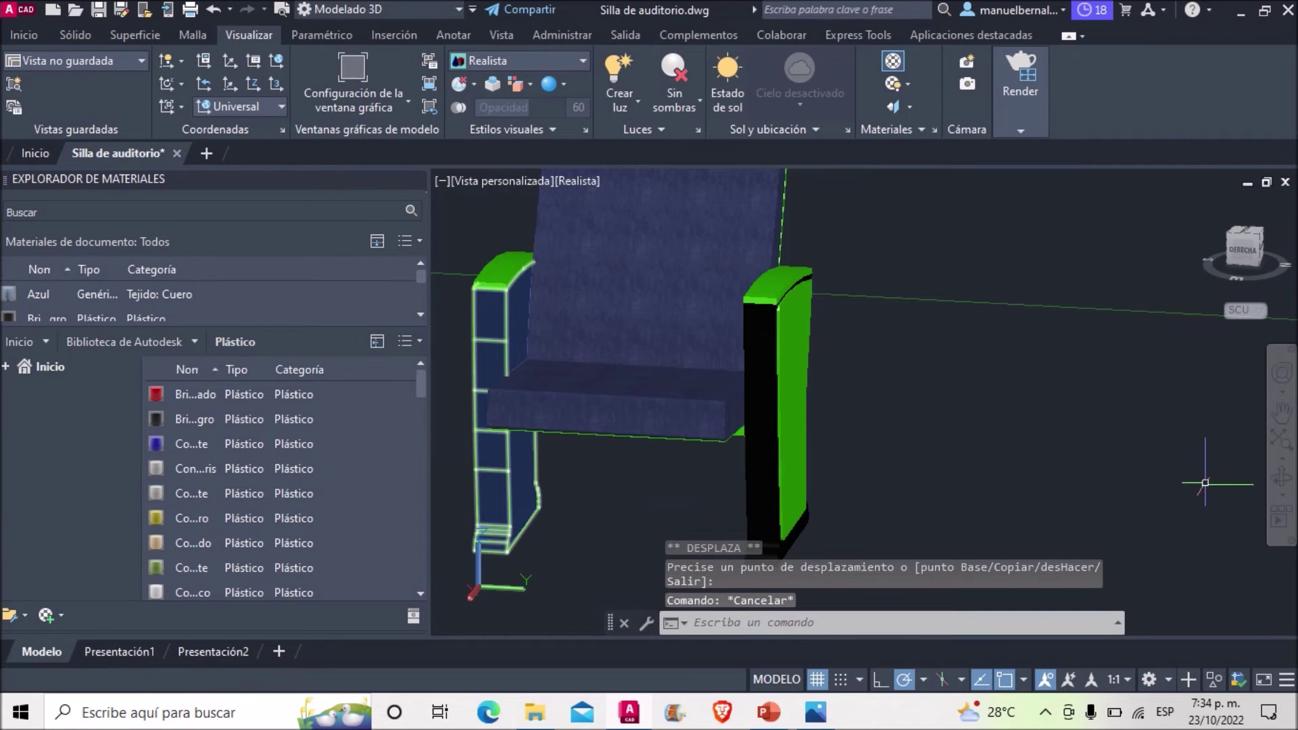
left_click(1278, 481)
left_click_drag(850, 397, 680, 397)
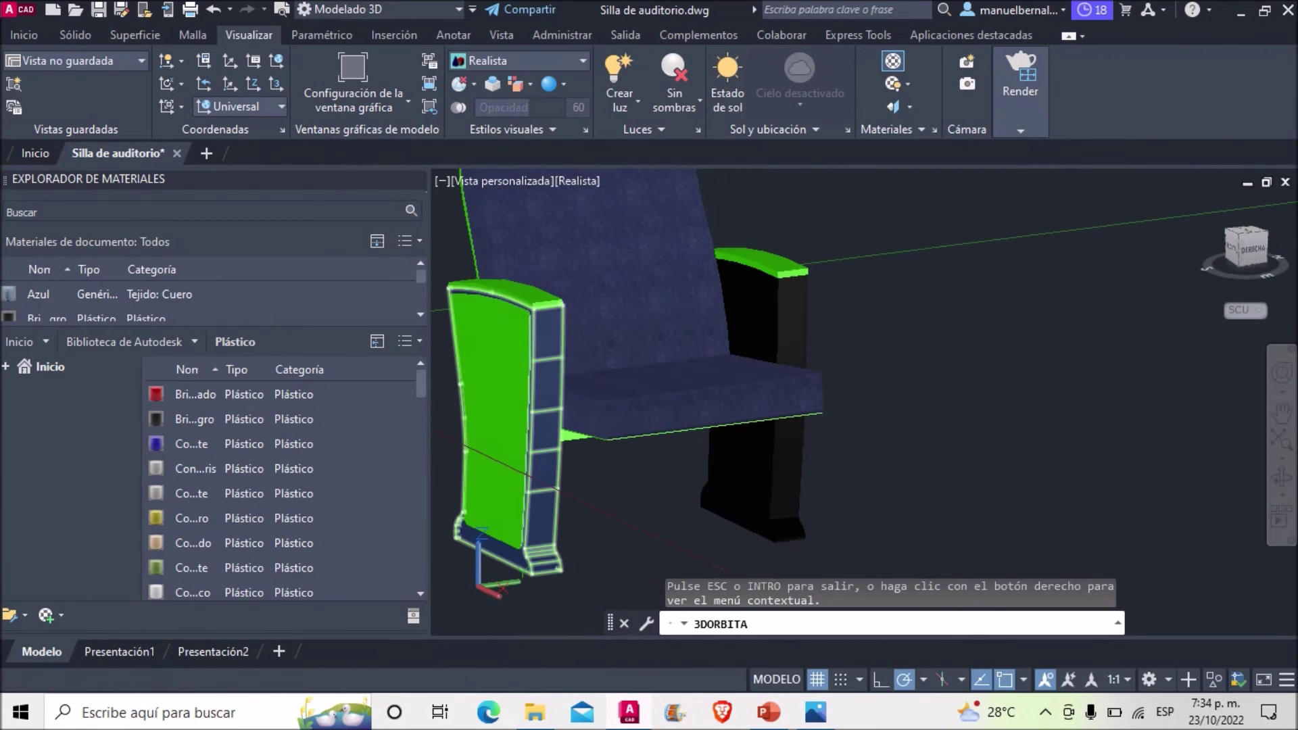
left_click(816, 712)
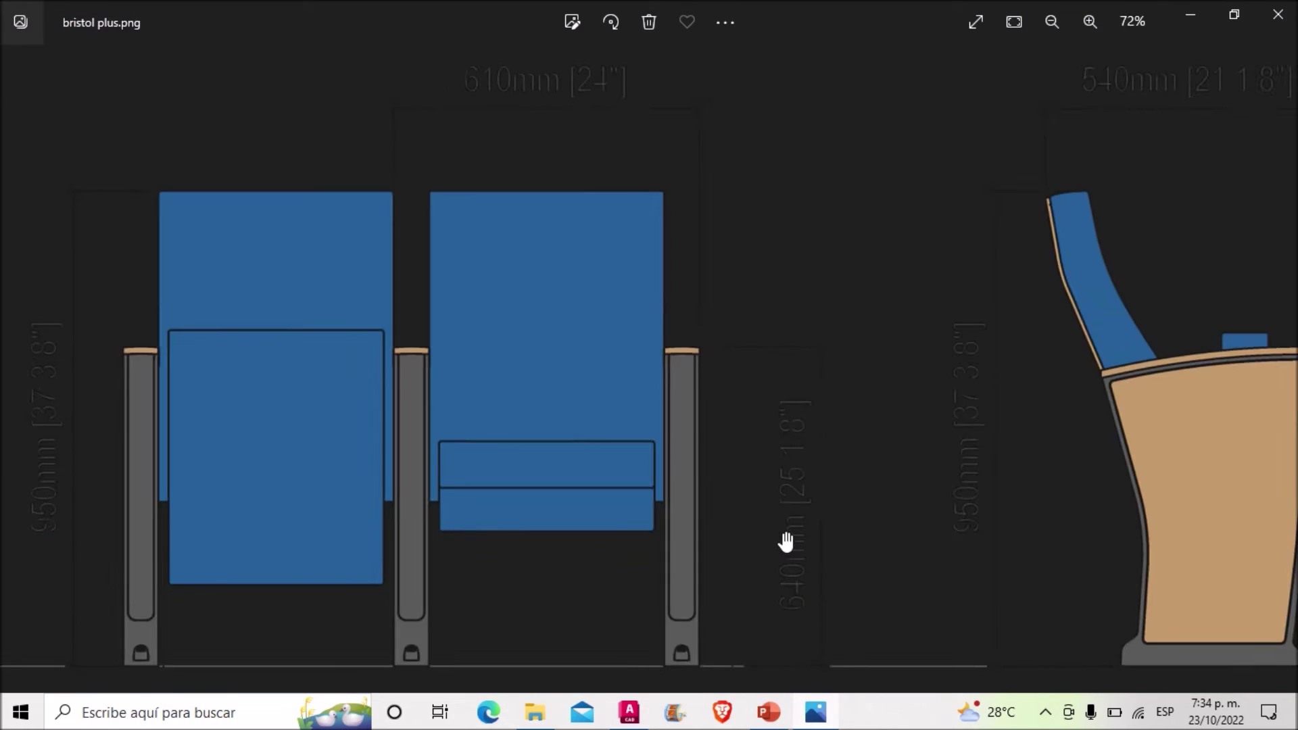
scroll(789, 545, "up", 2)
scroll(777, 511, "up", 2)
scroll(724, 574, "up", 2)
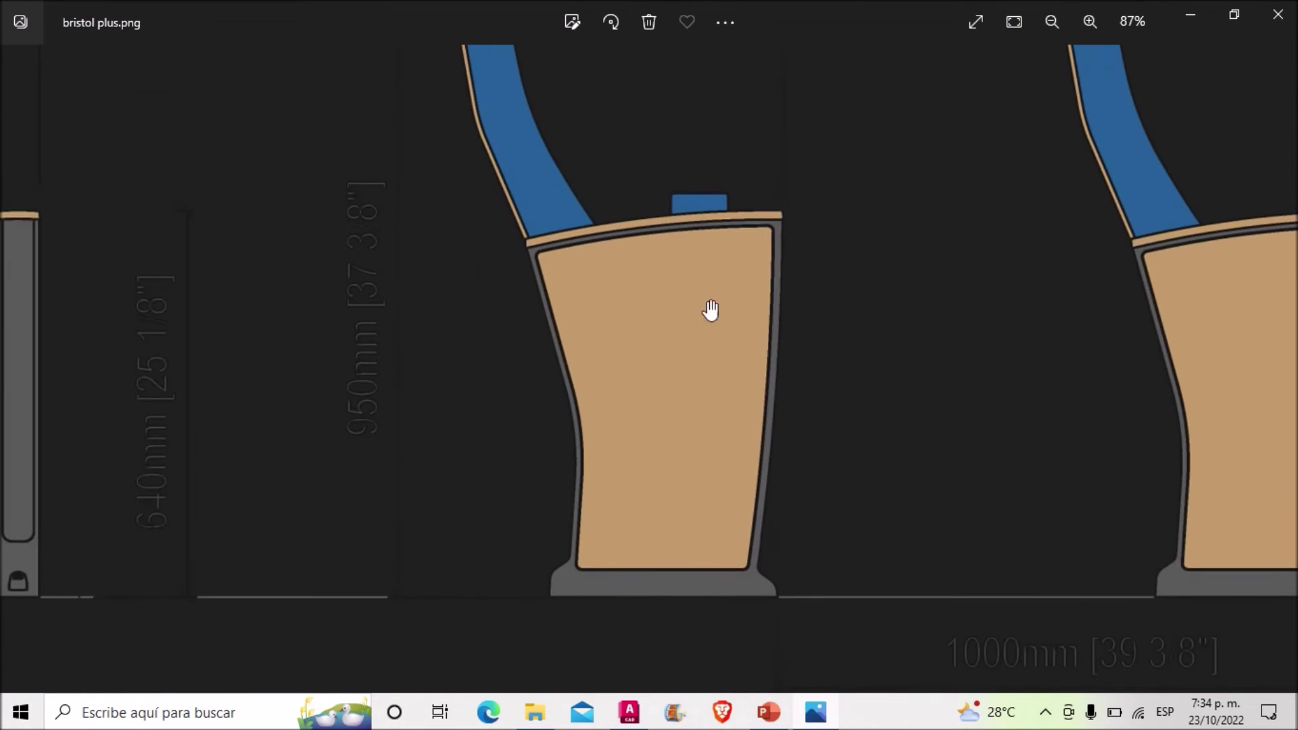
scroll(473, 304, "down", 3)
left_click(639, 703)
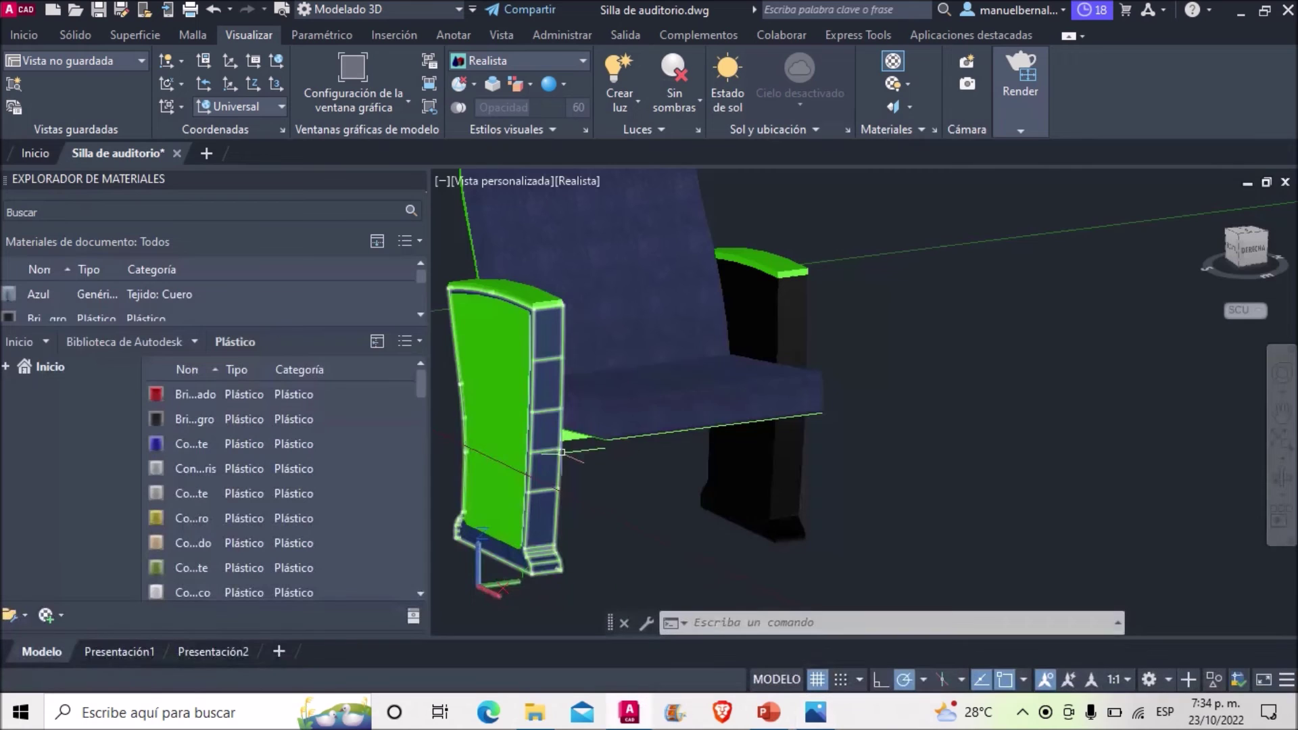
Filter the library to Madera and apply Cerezo wood to the left armrest panel.
left_click(194, 343)
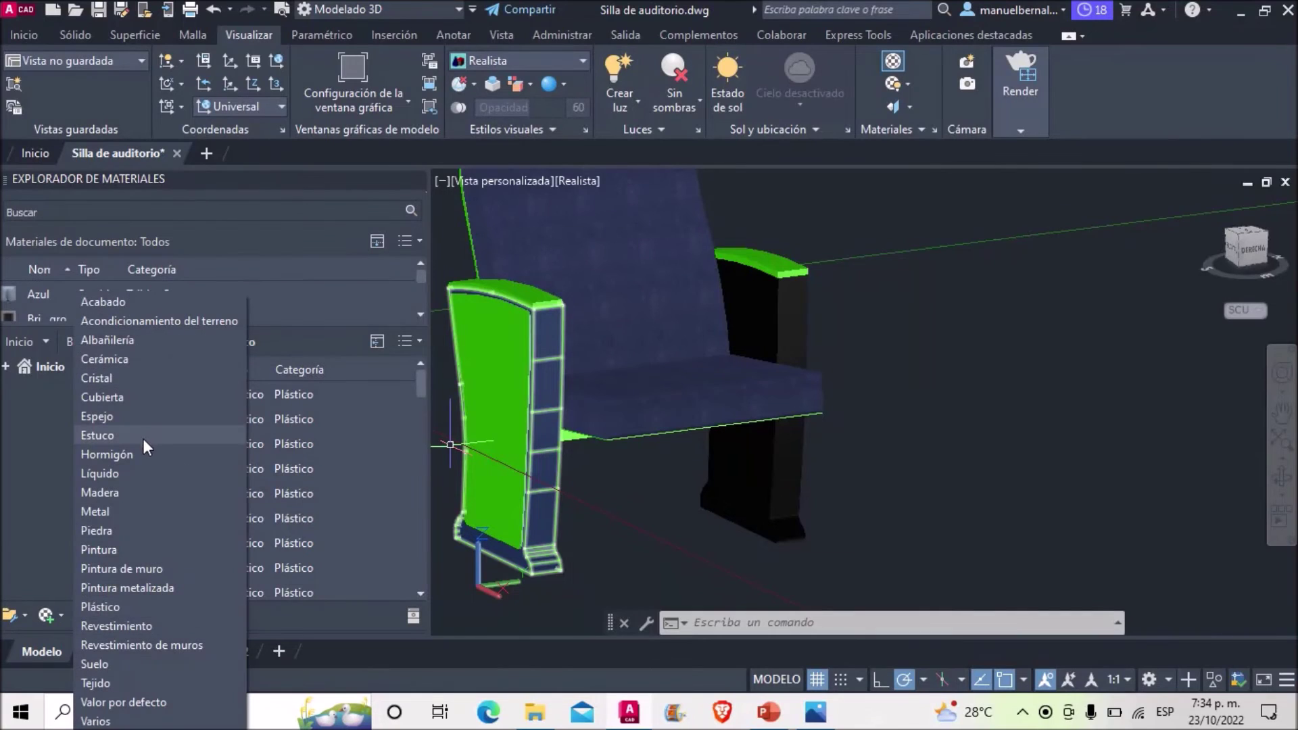
left_click(136, 493)
scroll(311, 504, "down", 2)
scroll(311, 505, "down", 3)
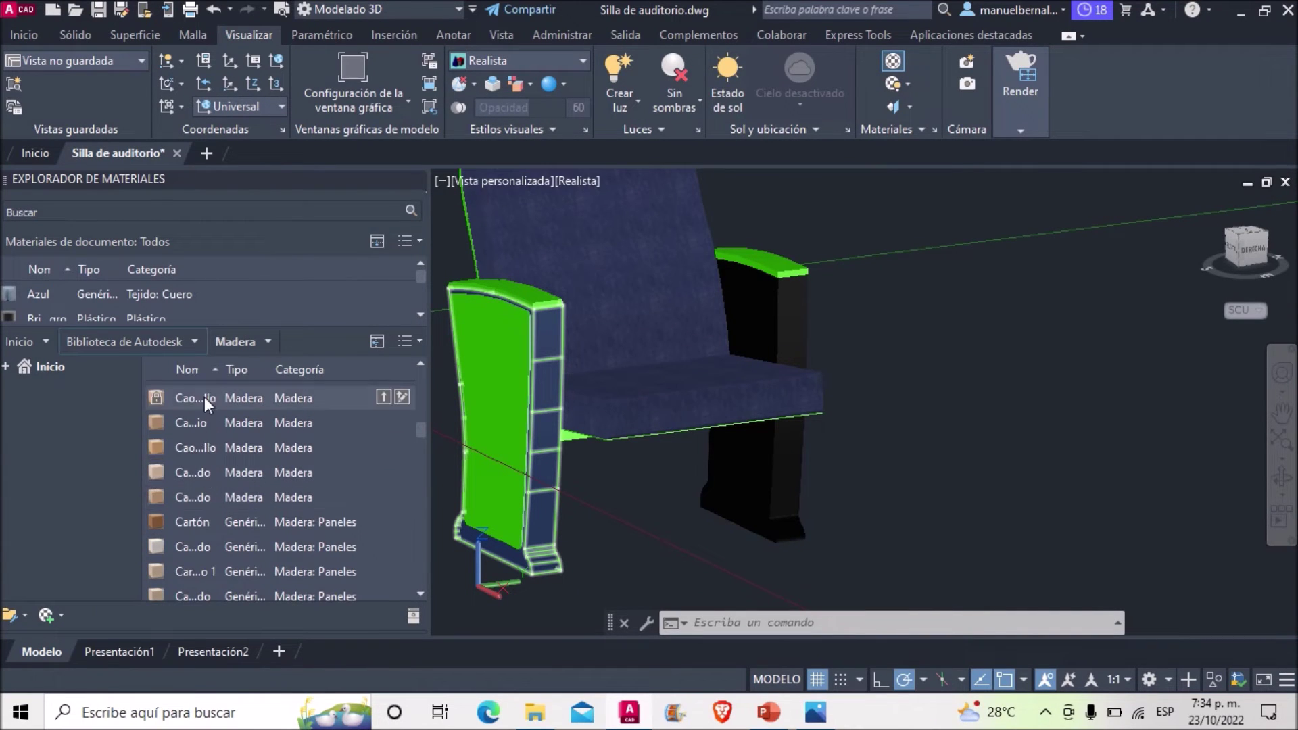
left_click_drag(222, 375, 322, 376)
scroll(244, 485, "down", 2)
scroll(250, 495, "down", 2)
left_click_drag(203, 406, 481, 342)
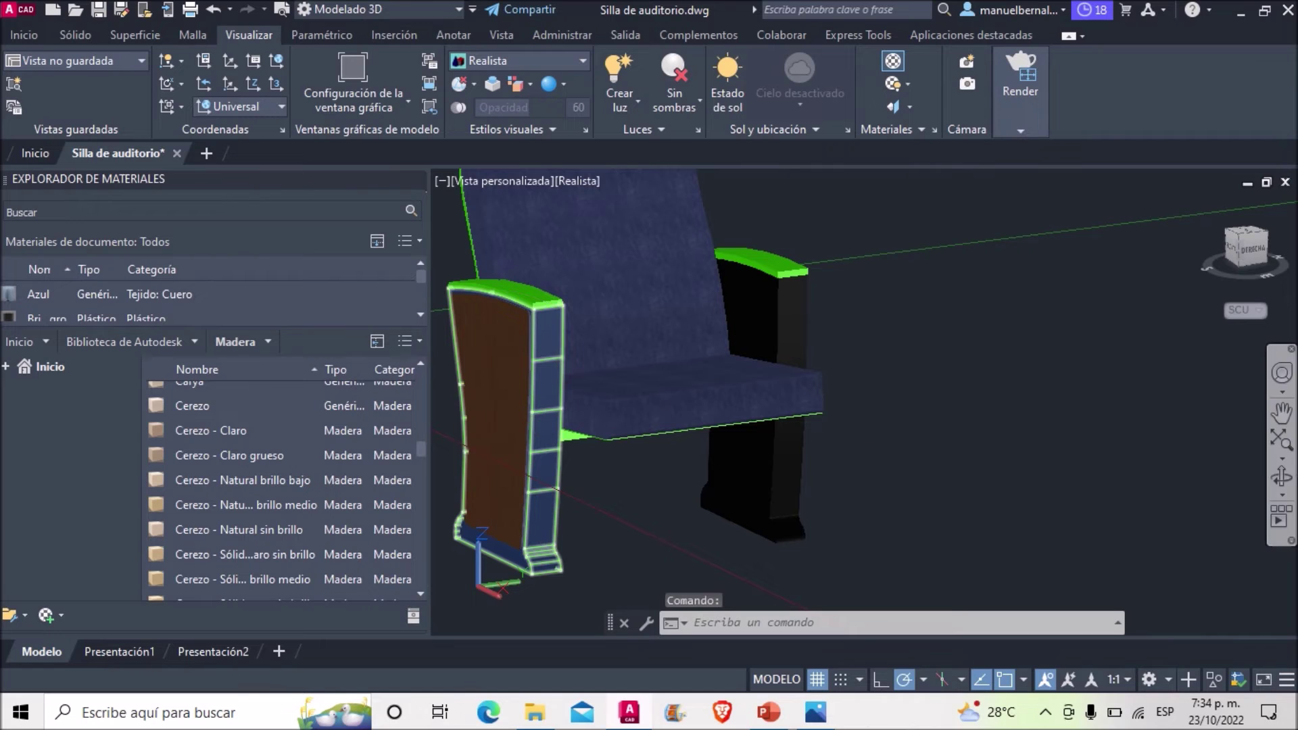
left_click(1281, 477)
Orbit to face the wood panel and compare it against the reference image.
scroll(749, 448, "up", 3)
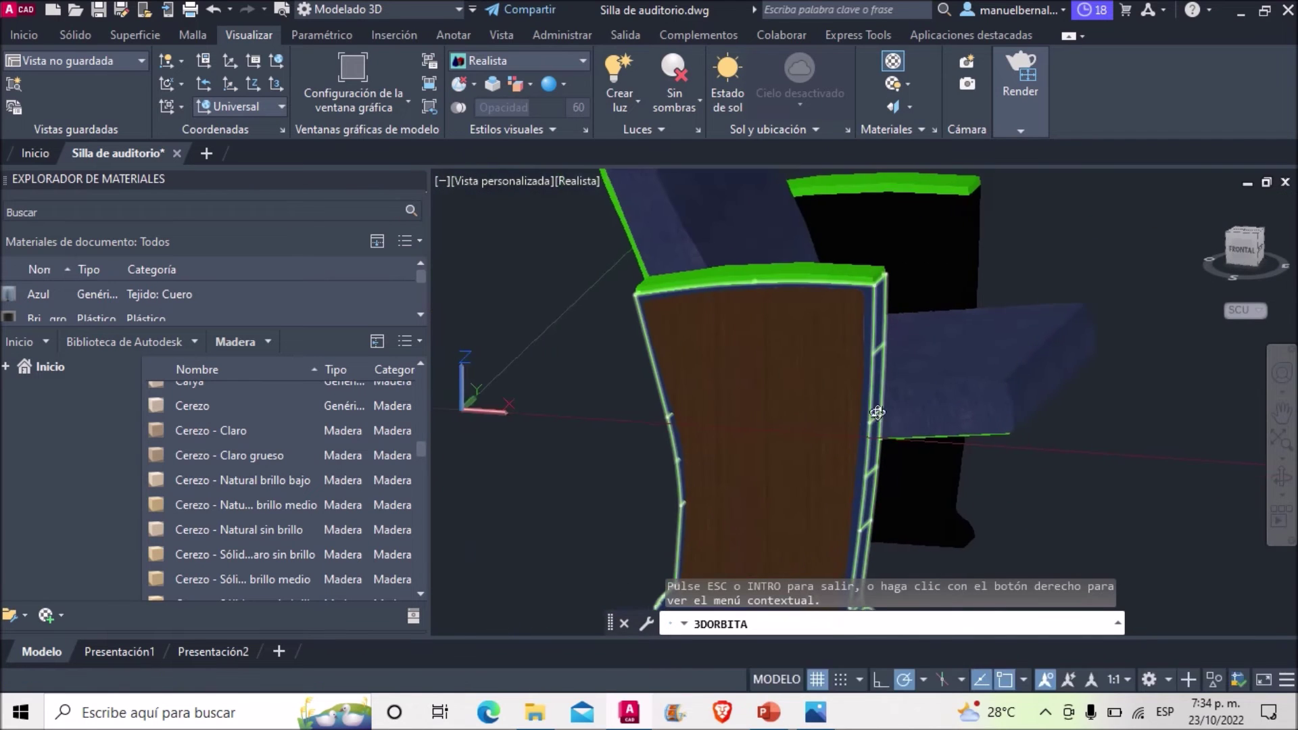
left_click_drag(719, 434, 676, 433)
key("Escape")
left_click(816, 712)
scroll(754, 444, "up", 2)
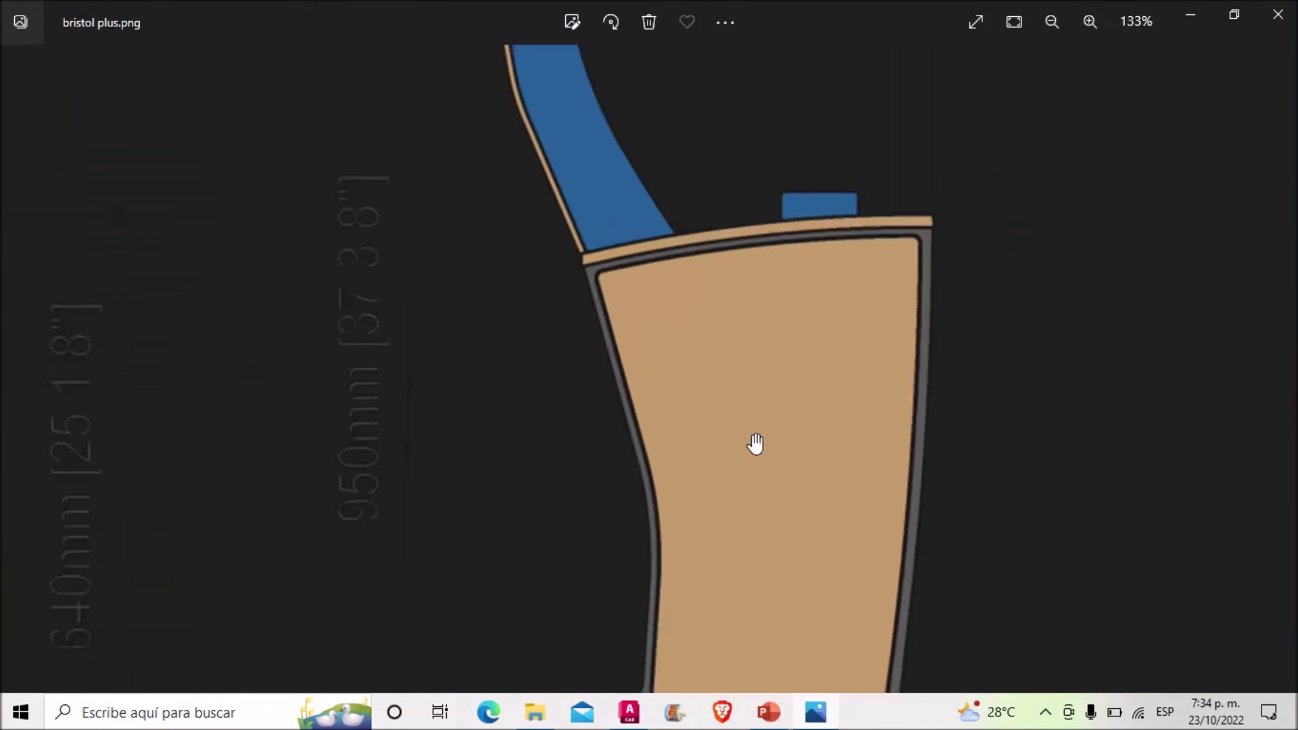
left_click(632, 711)
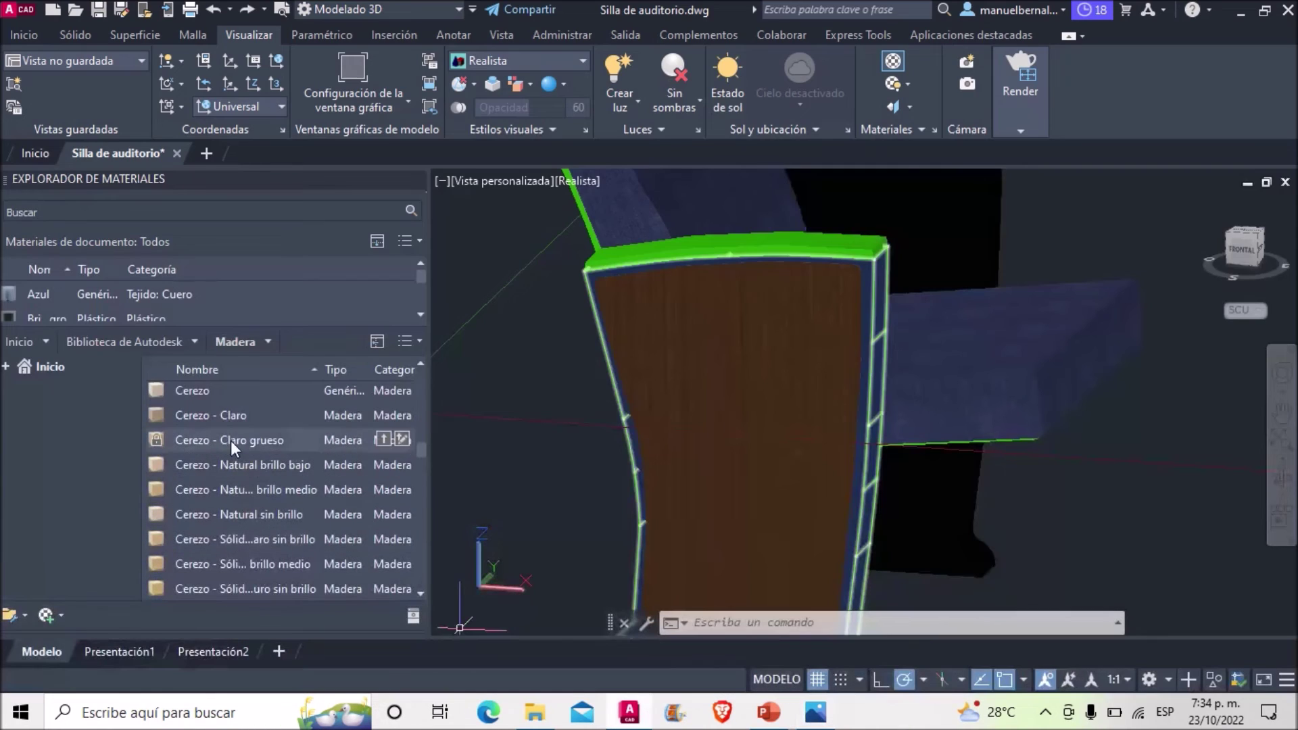
Apply Cerezo wood to the armrest panel and its green top face.
left_click_drag(246, 393, 706, 399)
middle_click_drag(898, 292, 890, 376)
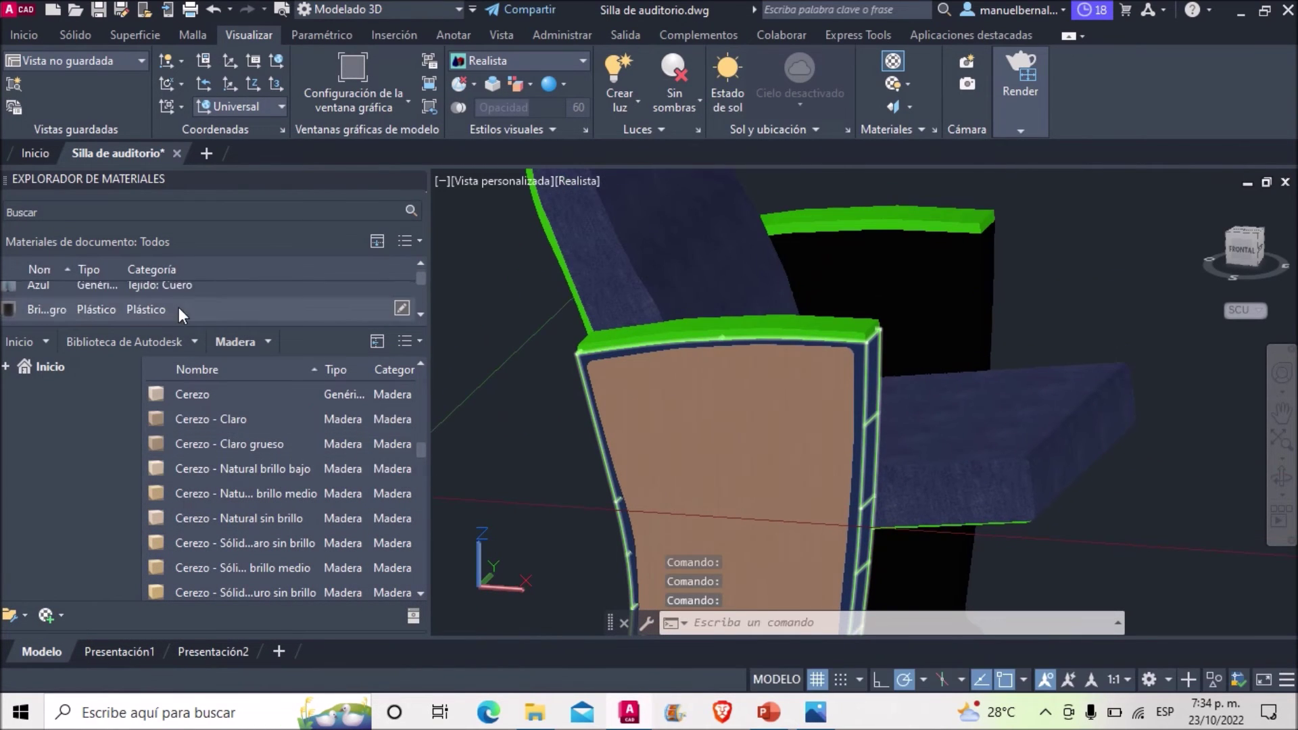
left_click_drag(201, 324, 201, 457)
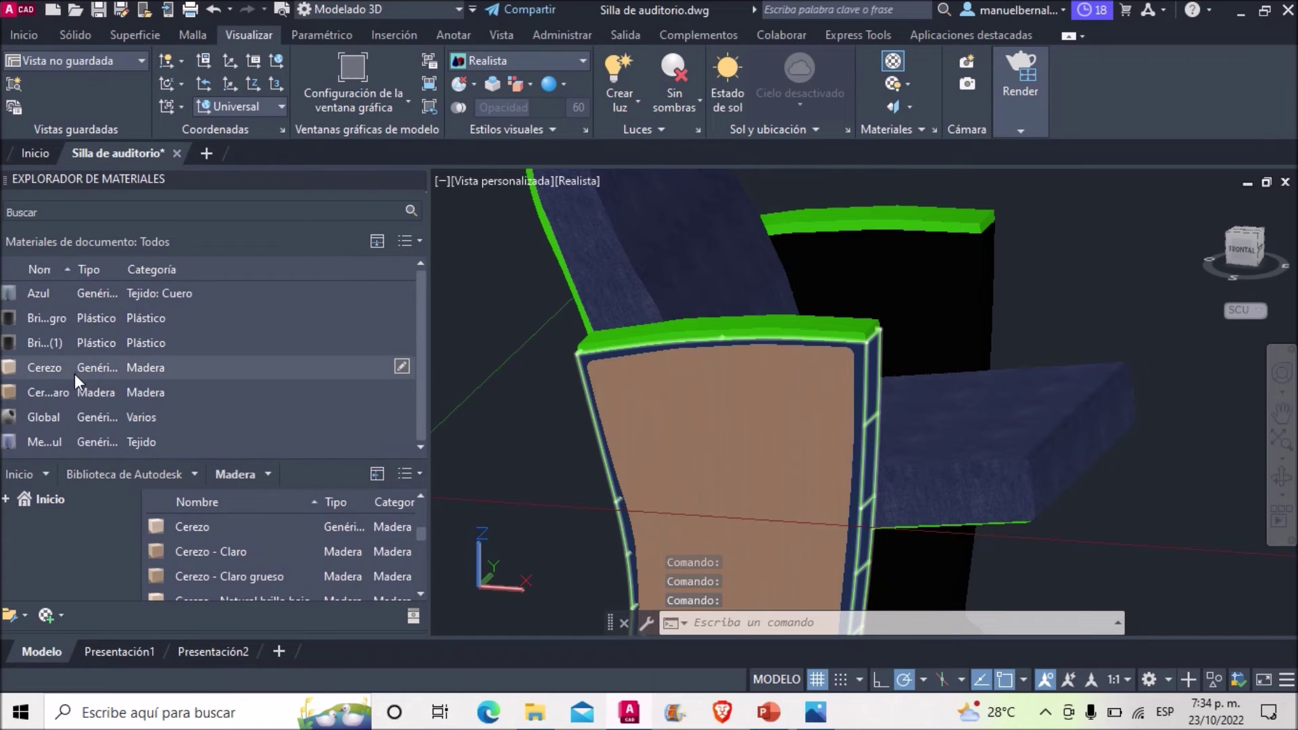
left_click_drag(630, 334, 673, 327)
scroll(898, 318, "down", 2)
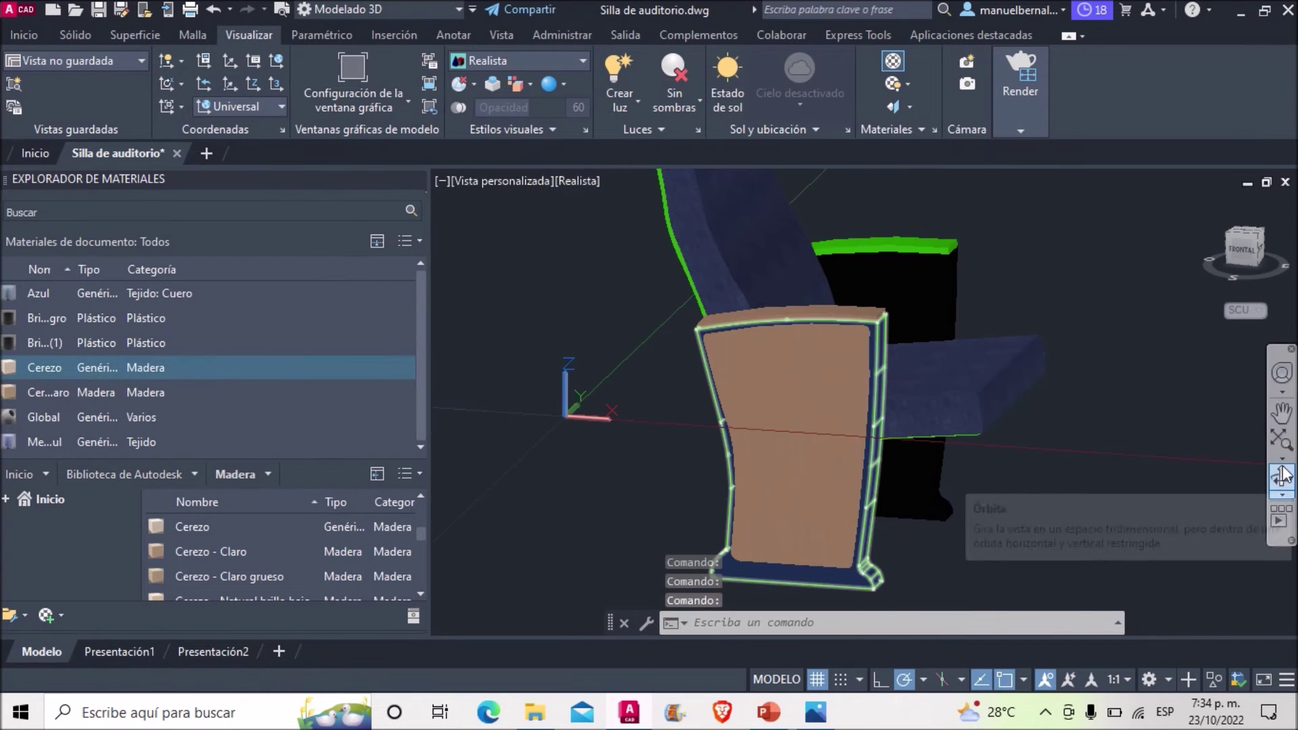
scroll(1061, 487, "up", 4)
Orbit around the chair and apply Cerezo wood to the back of the backrest.
mouse_move(1061, 487)
middle_mouse_down("shift")
mouse_move(914, 334)
mouse_move(892, 338)
middle_mouse_up("shift")
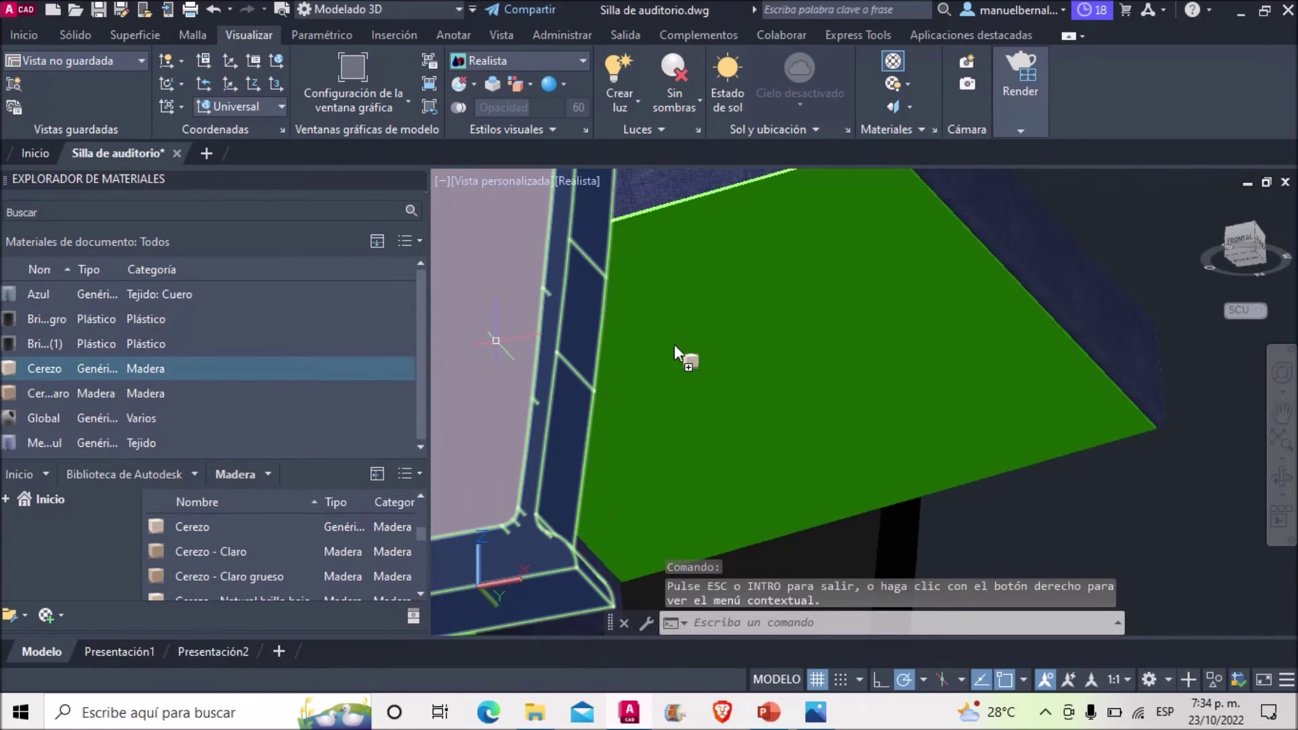
scroll(675, 343, "down", 4)
mouse_move(674, 343)
middle_mouse_down("shift")
mouse_move(580, 311)
mouse_move(595, 317)
middle_mouse_up("shift")
left_click(412, 369)
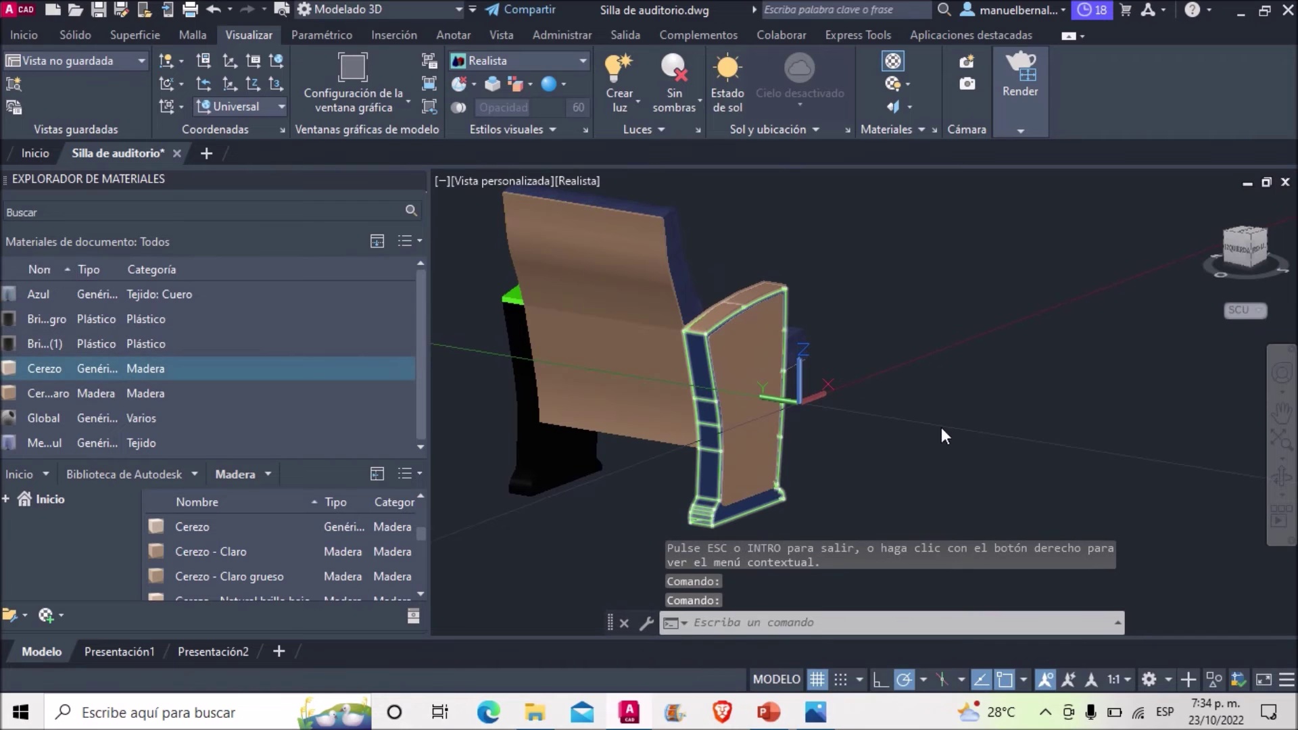
left_click(1282, 482)
mouse_move(1124, 435)
left_mouse_down()
mouse_move(898, 429)
mouse_move(636, 448)
left_mouse_up()
left_click_drag(114, 371, 710, 406)
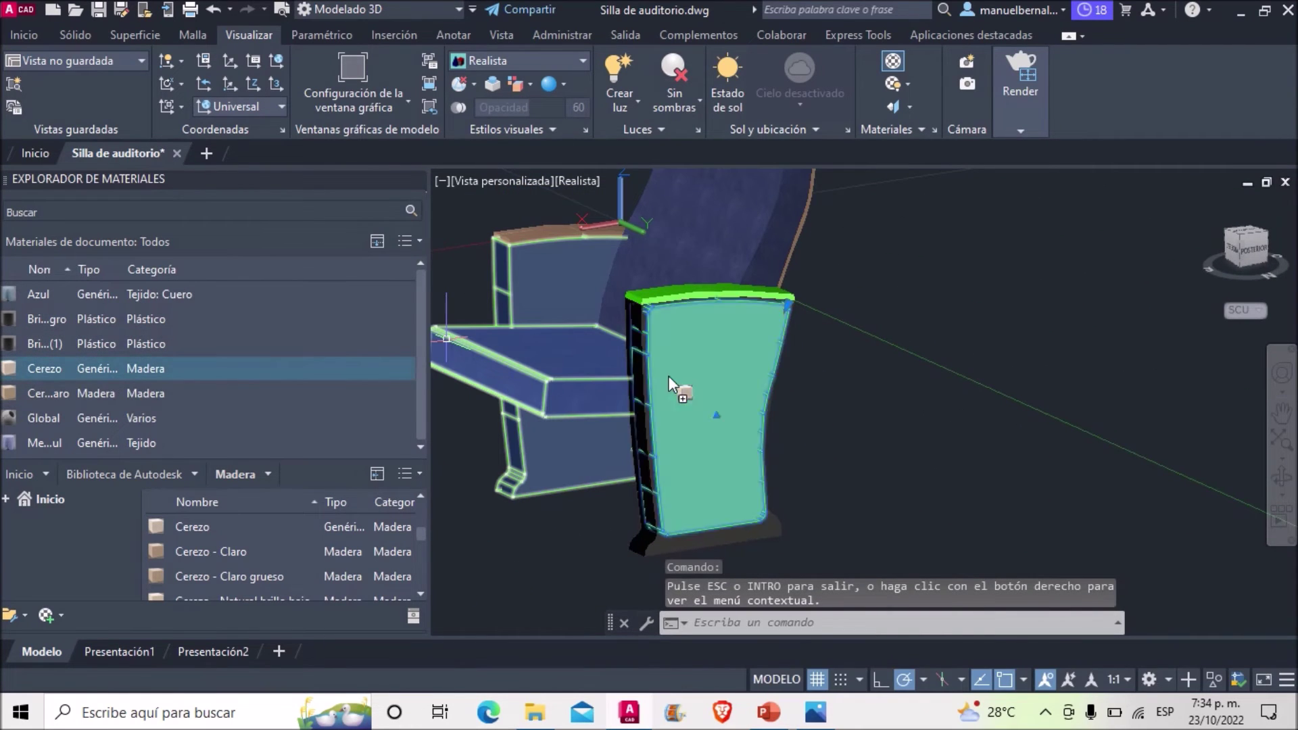
Apply Cerezo wood to the remaining green armrest top.
left_click(1280, 481)
left_click_drag(1014, 433, 744, 419)
left_click_drag(270, 371, 277, 388)
left_click_drag(701, 350, 703, 352)
Orbit to check the chair's side, then close the Materials Browser.
left_click(1283, 482)
mouse_move(724, 455)
left_mouse_down()
mouse_move(890, 385)
mouse_move(935, 397)
mouse_move(854, 343)
mouse_move(539, 407)
mouse_move(875, 397)
left_mouse_up()
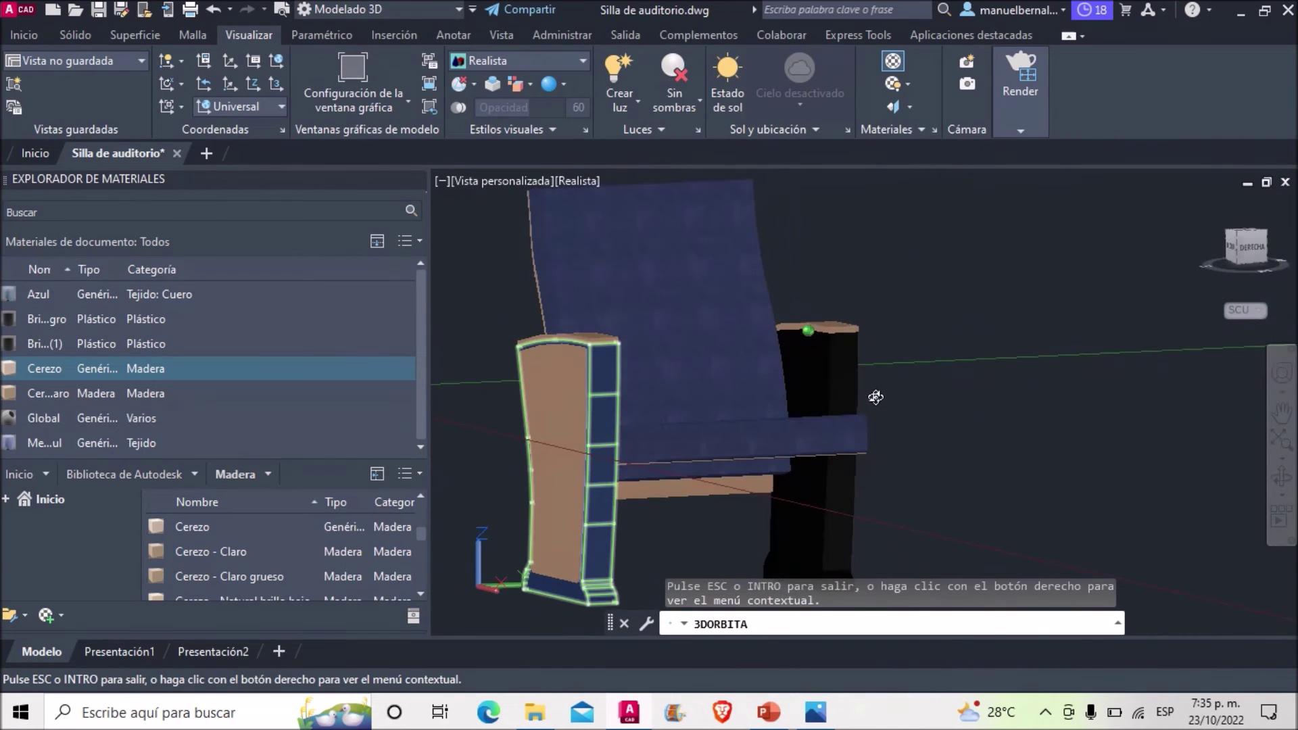
key("Escape")
left_click(418, 177)
scroll(839, 356, "down", 3)
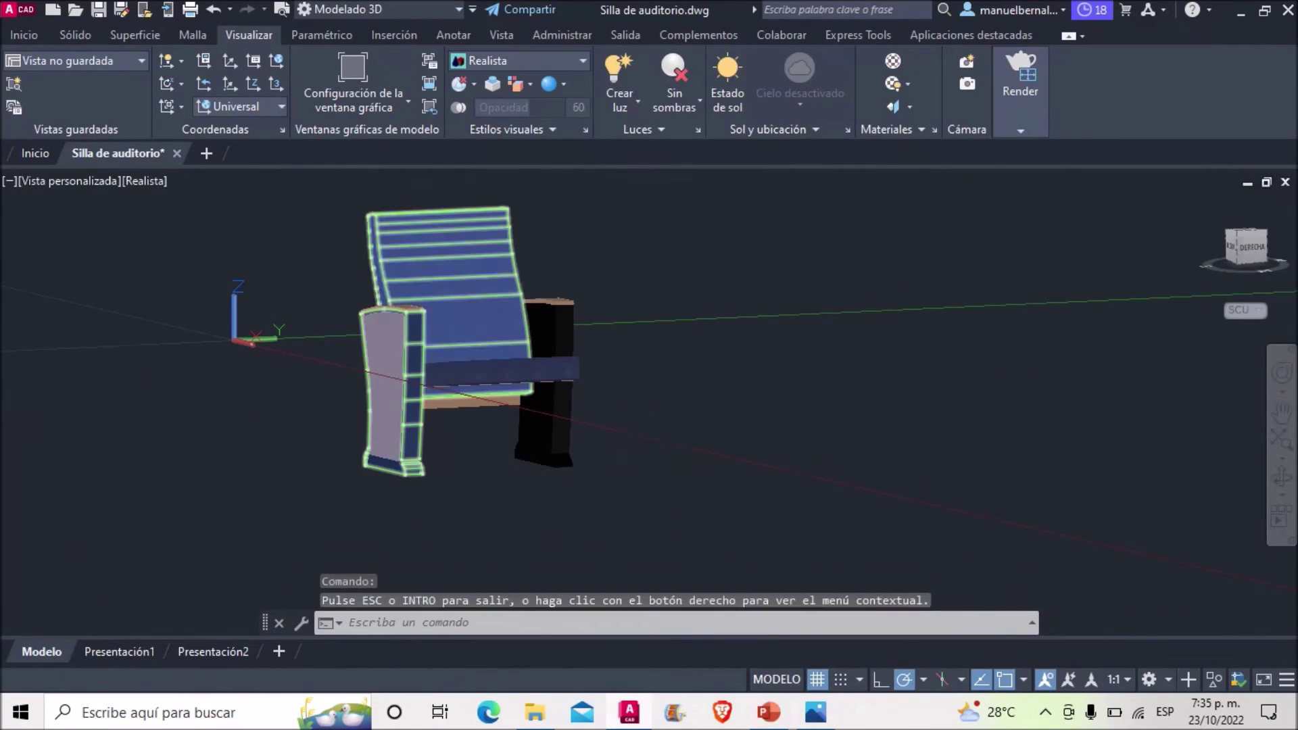
Orbit the chair to a front-left view.
scroll(839, 356, "up", 3)
left_click(1280, 488)
mouse_move(496, 368)
left_mouse_down()
mouse_move(877, 420)
mouse_move(747, 386)
mouse_move(833, 404)
mouse_move(811, 408)
mouse_move(1028, 398)
left_mouse_up()
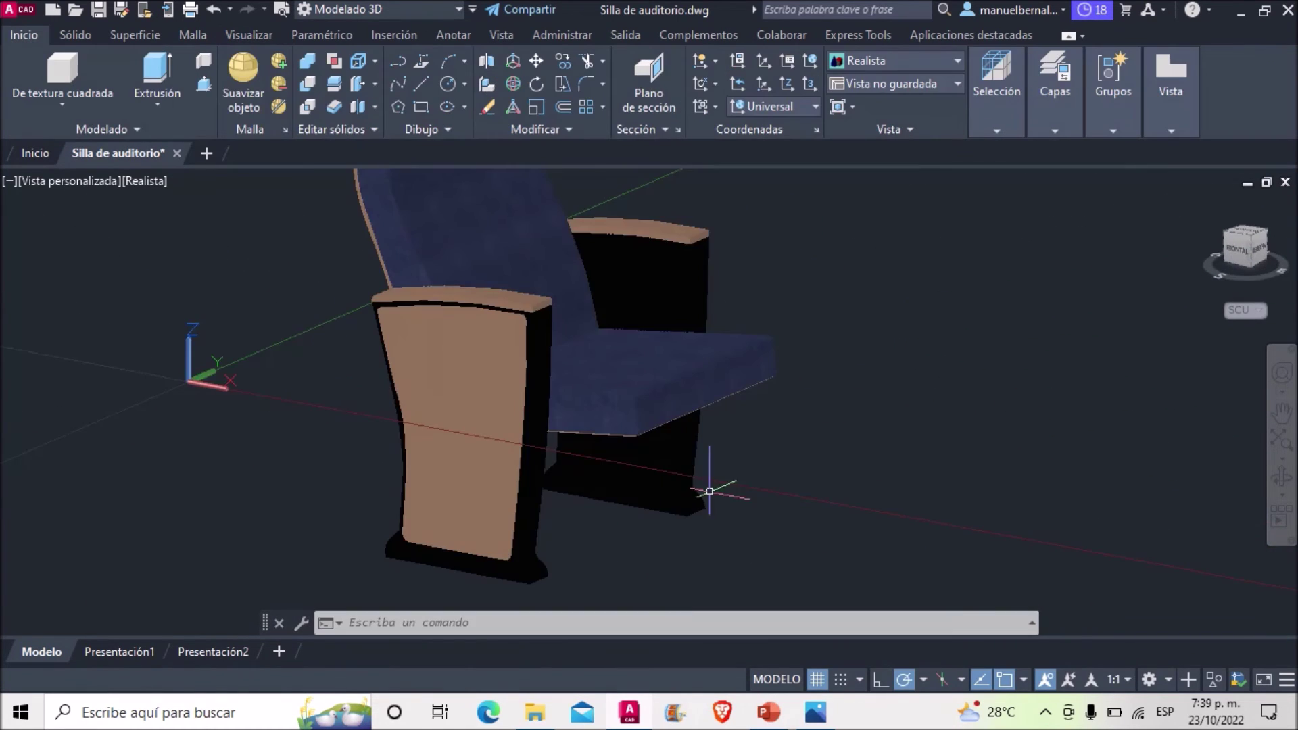
scroll(725, 536, "up", 5)
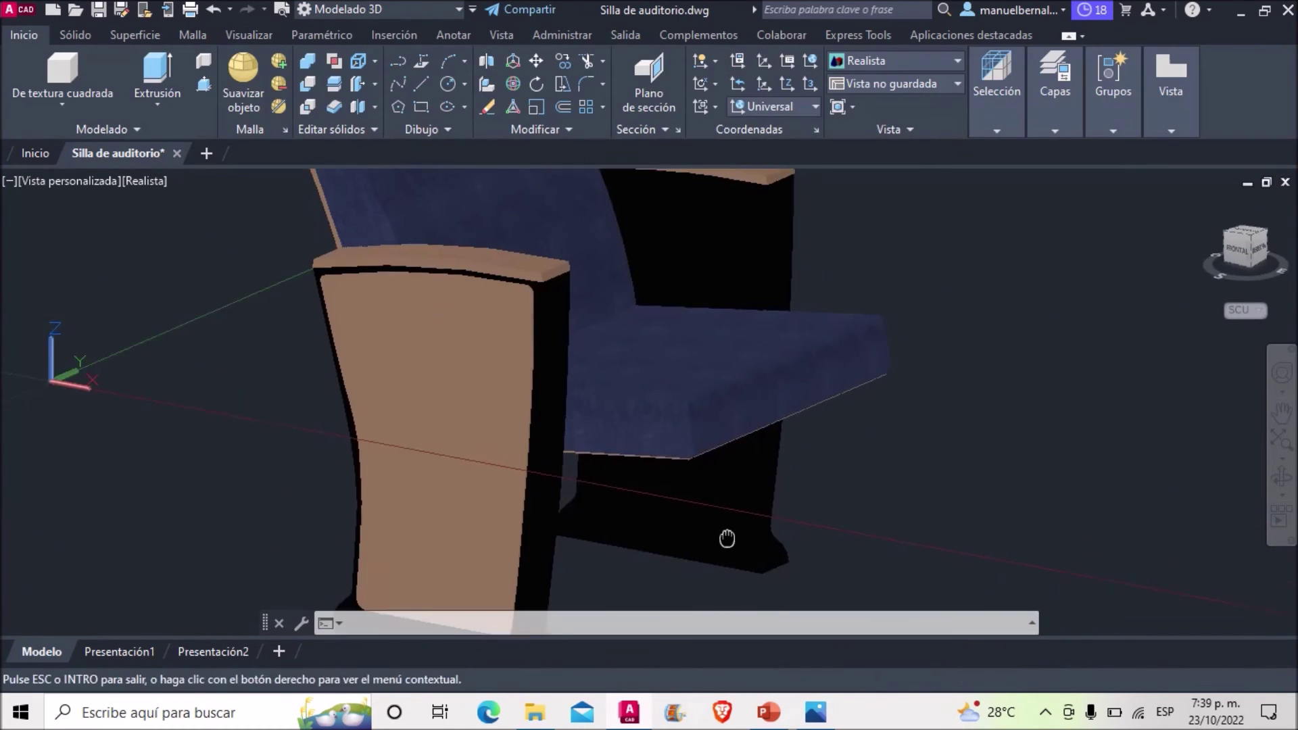
scroll(580, 453, "up", 2)
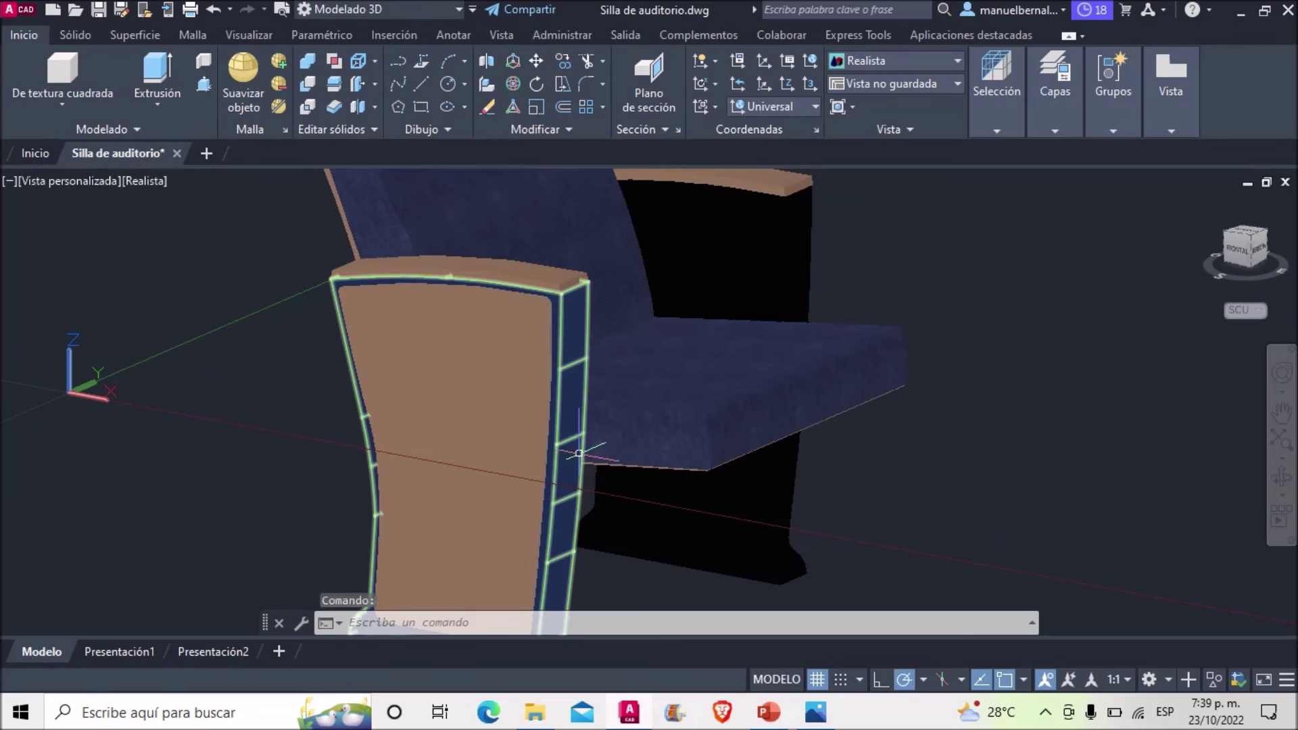
Reopen the Materials Browser and filter the library to metals to locate Hierro negro.
left_click(245, 35)
left_click(895, 62)
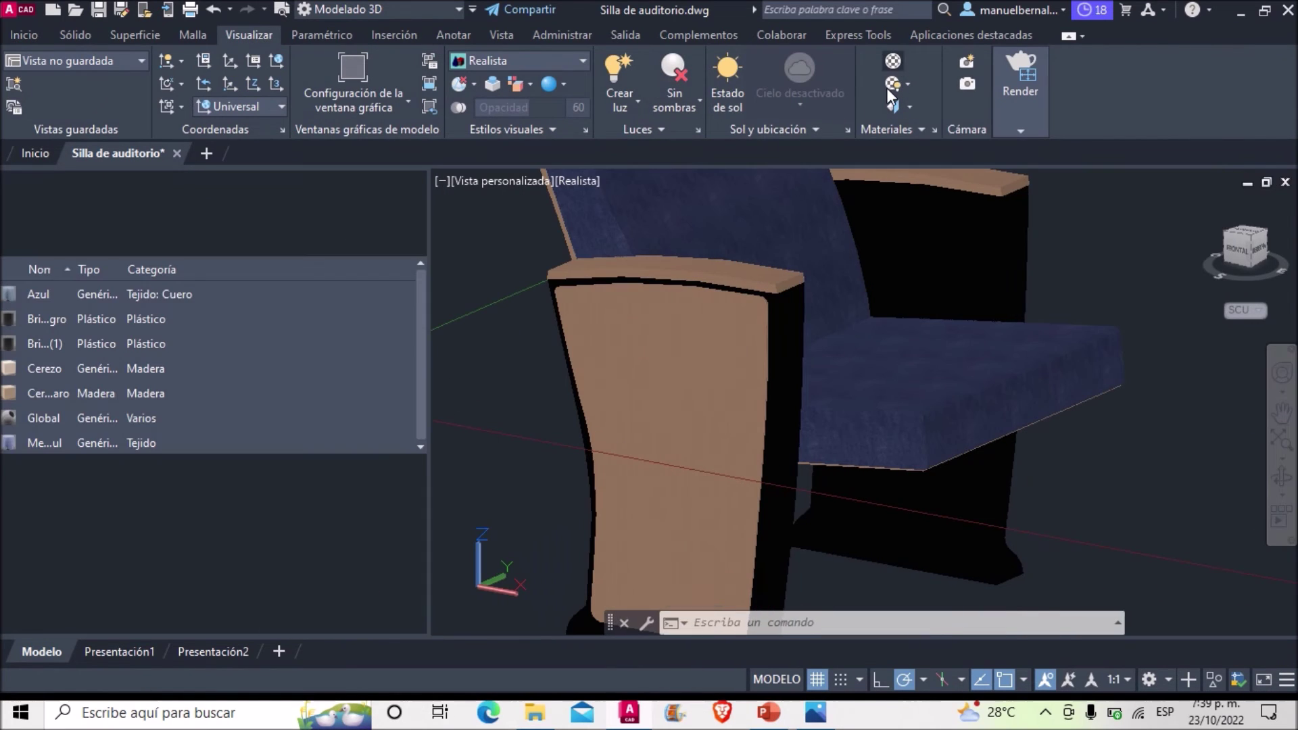
left_click(196, 480)
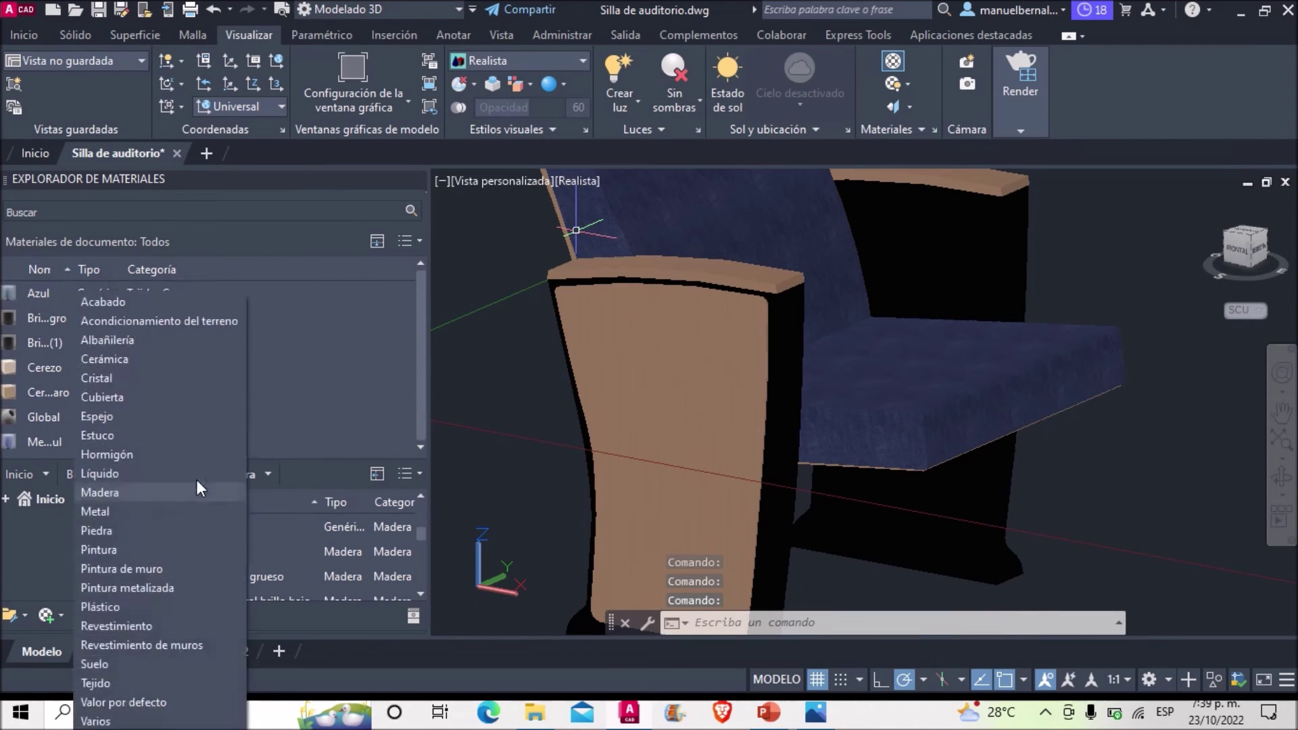
left_click(136, 511)
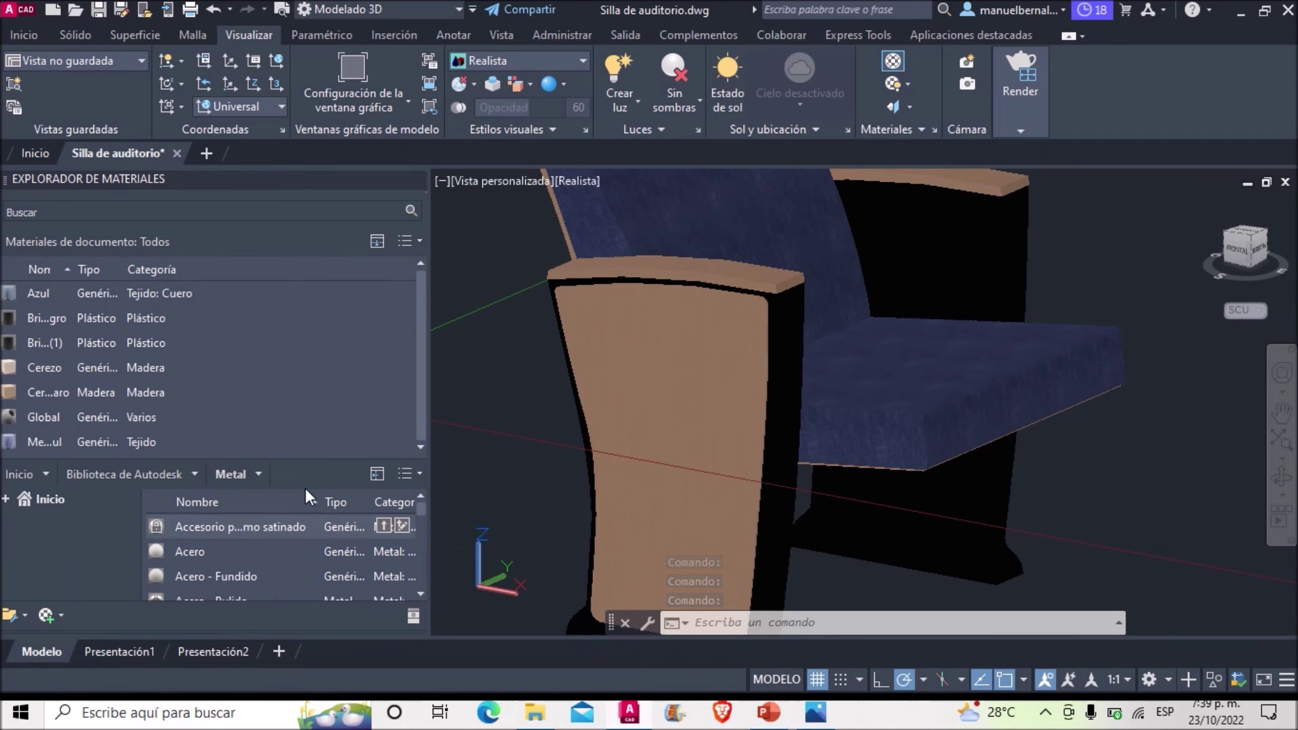
left_click_drag(300, 459, 300, 318)
scroll(271, 507, "down", 2)
scroll(271, 508, "down", 2)
scroll(271, 506, "down", 3)
scroll(271, 506, "down", 3)
scroll(270, 505, "down", 3)
scroll(271, 506, "down", 3)
scroll(270, 505, "down", 3)
scroll(271, 506, "down", 3)
scroll(270, 505, "down", 3)
scroll(270, 506, "down", 3)
scroll(270, 506, "down", 3)
scroll(270, 506, "up", 2)
scroll(269, 505, "up", 5)
scroll(270, 506, "up", 4)
scroll(270, 506, "up", 3)
scroll(270, 506, "up", 3)
scroll(270, 506, "up", 3)
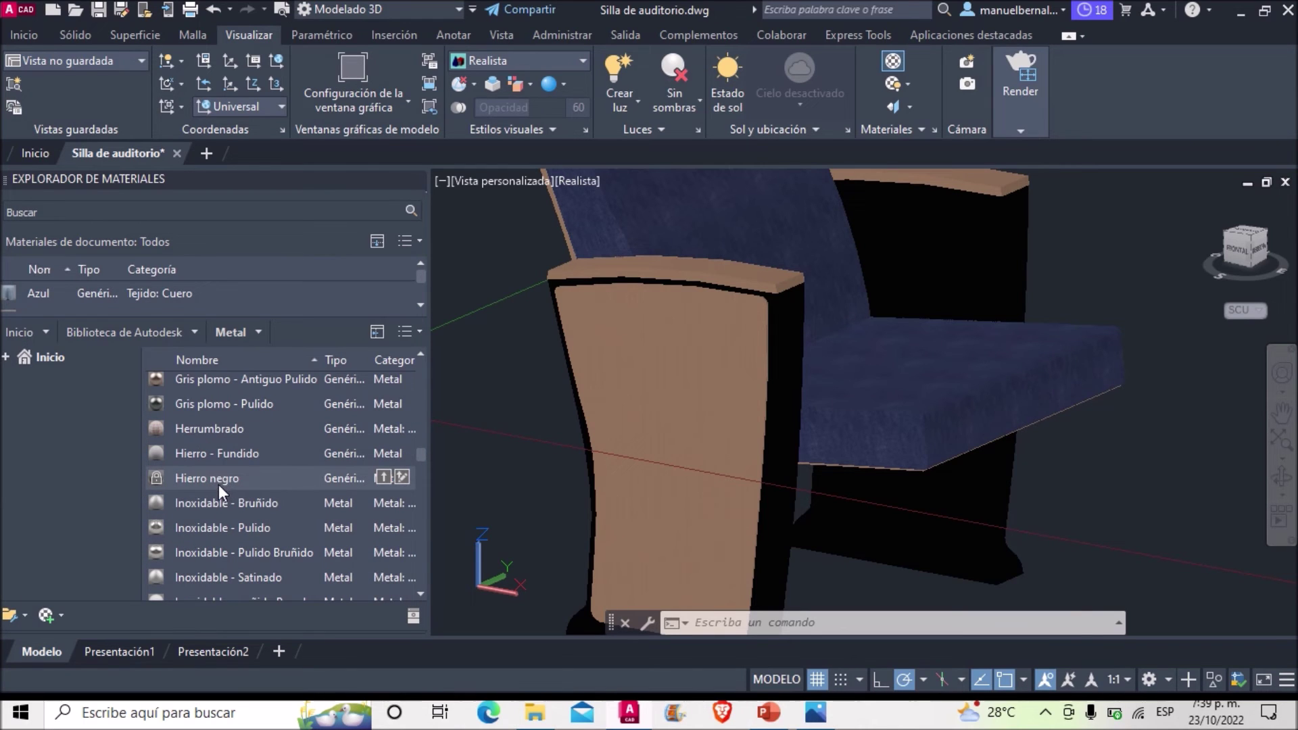
Apply Hierro negro to the side panel, orbit to check, and close the browser.
left_click_drag(217, 484, 774, 505)
scroll(211, 301, "down", 1)
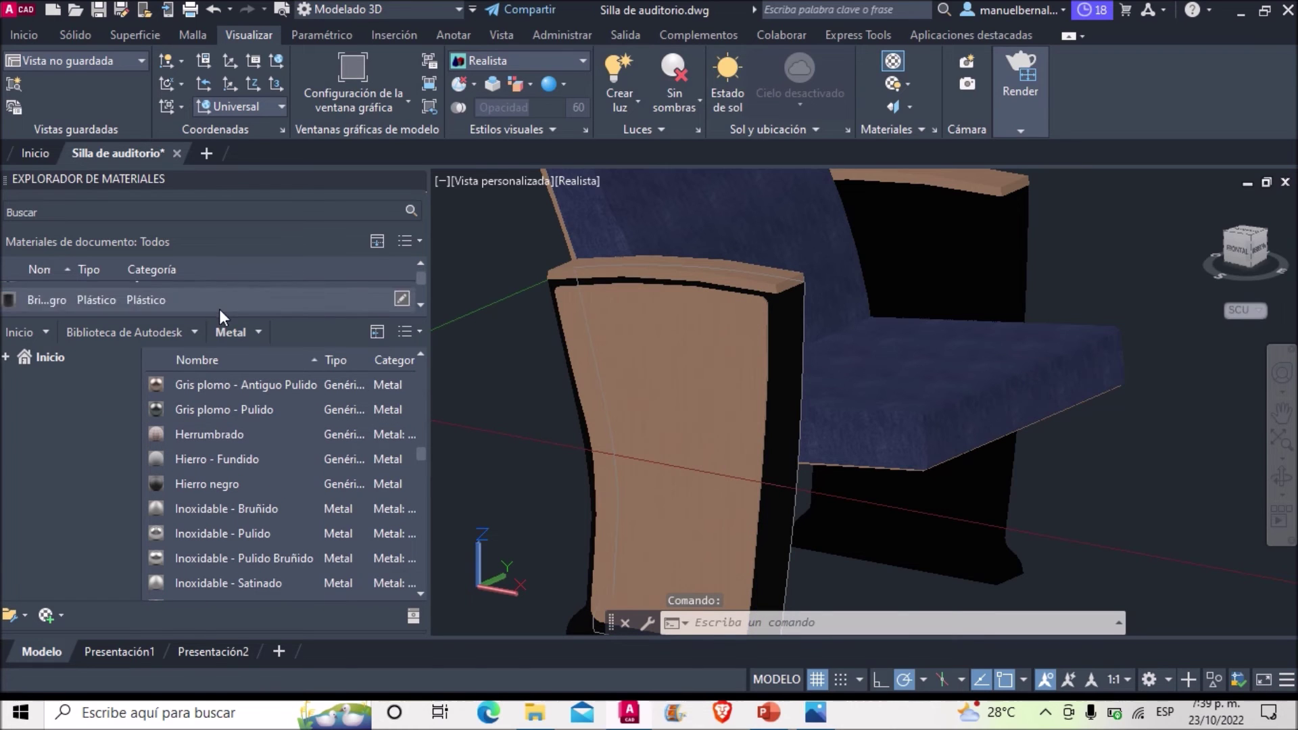
left_click_drag(223, 316, 223, 529)
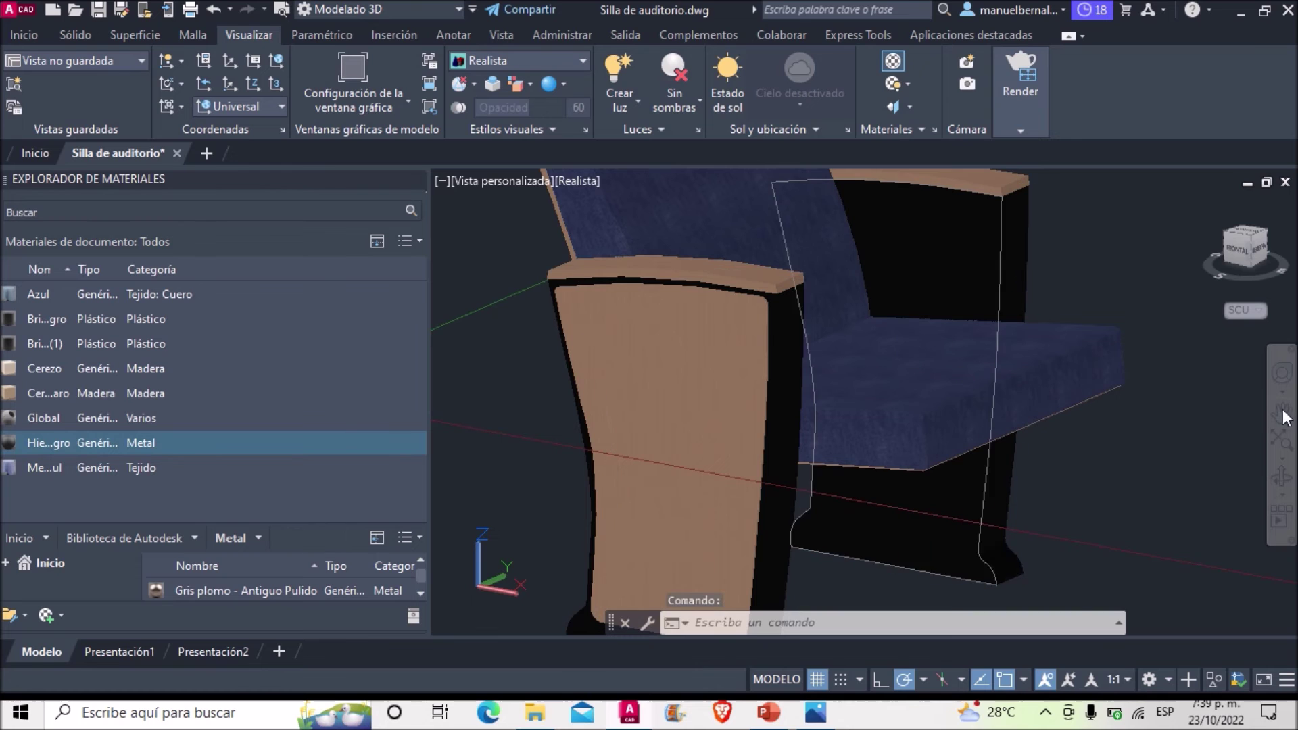
left_click(1283, 478)
left_click_drag(778, 406, 985, 404)
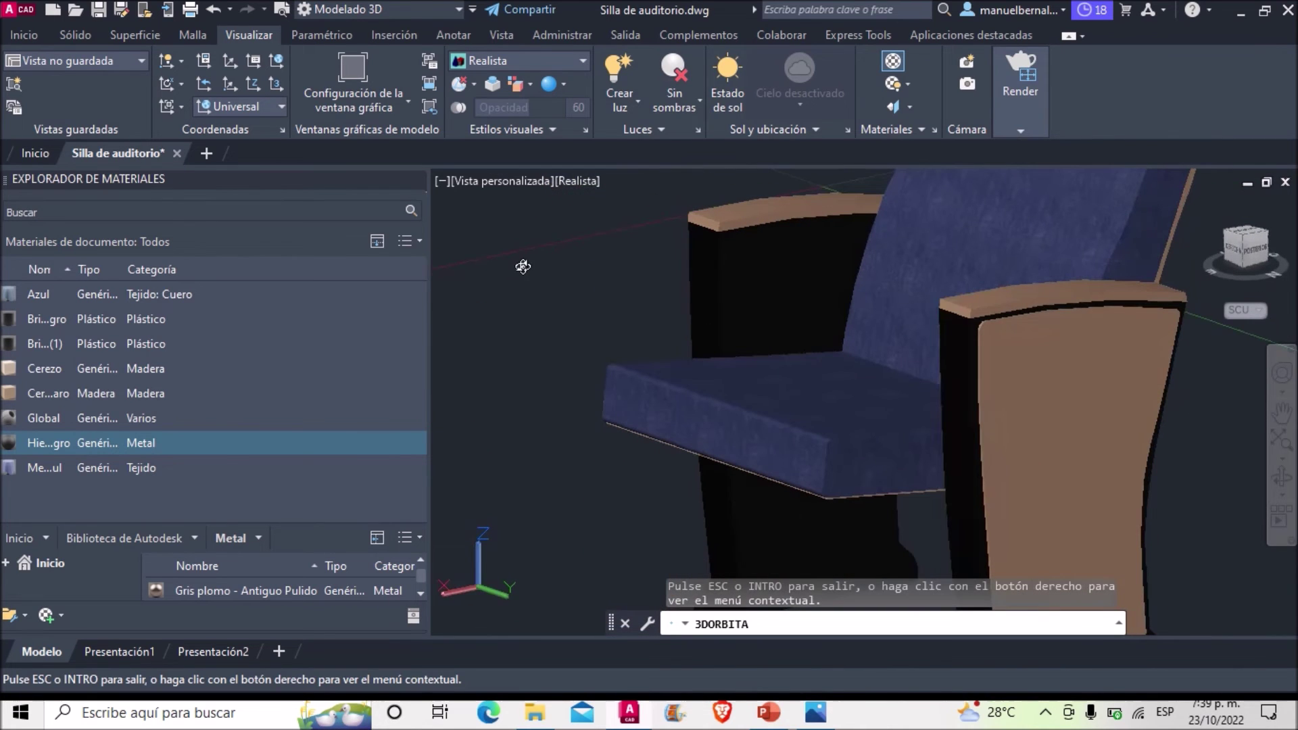
key("Escape")
left_click(415, 179)
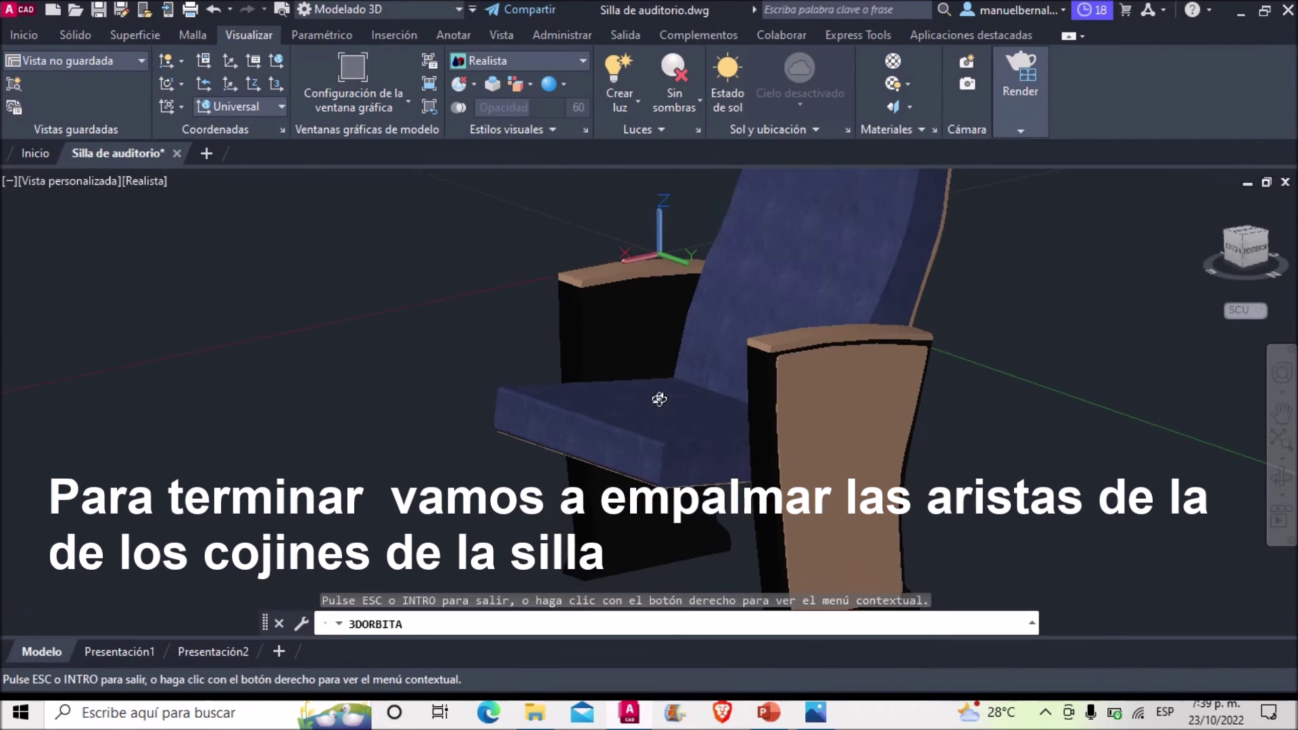
Turn the chair to a front-left view and fillet the backrest's top edge at radius 0.02.
mouse_move(659, 399)
left_mouse_down()
mouse_move(926, 386)
mouse_move(849, 360)
mouse_move(770, 362)
left_mouse_up()
scroll(676, 338, "up", 3)
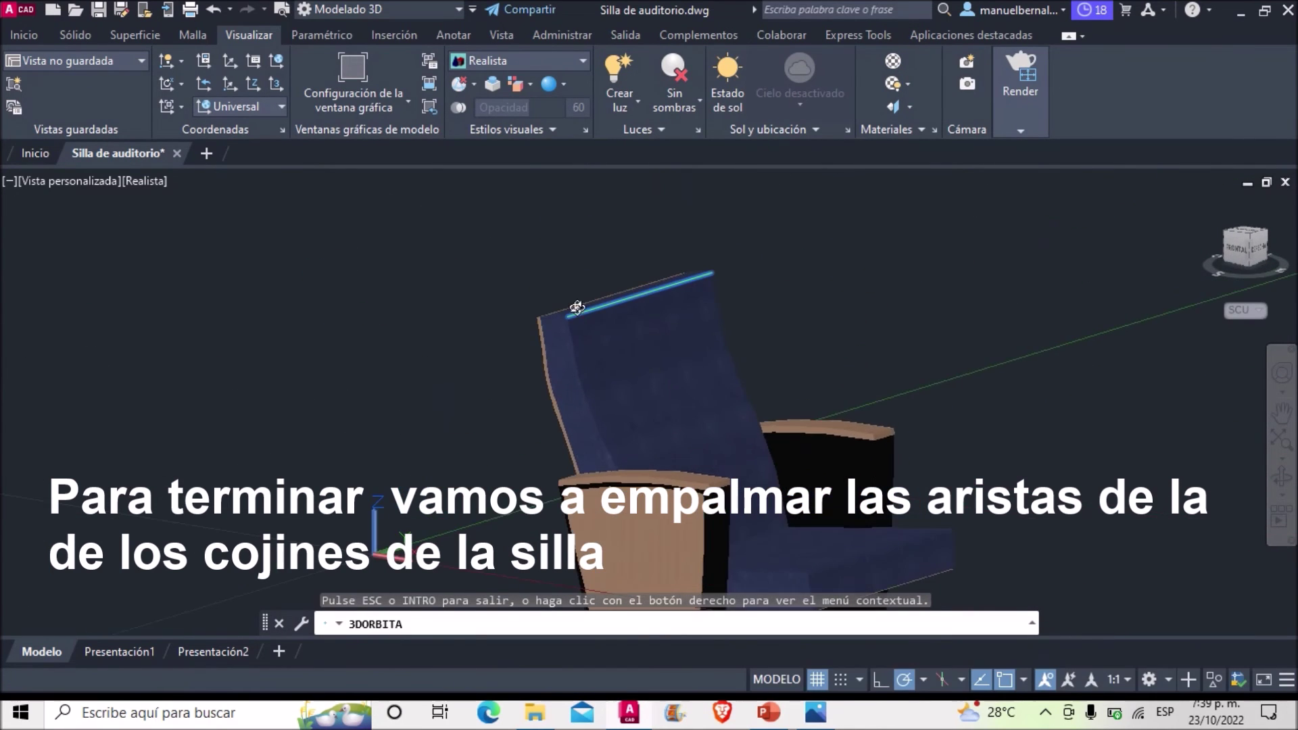
scroll(609, 318, "up", 3)
scroll(608, 321, "up", 3)
scroll(625, 326, "up", 2)
key("Escape")
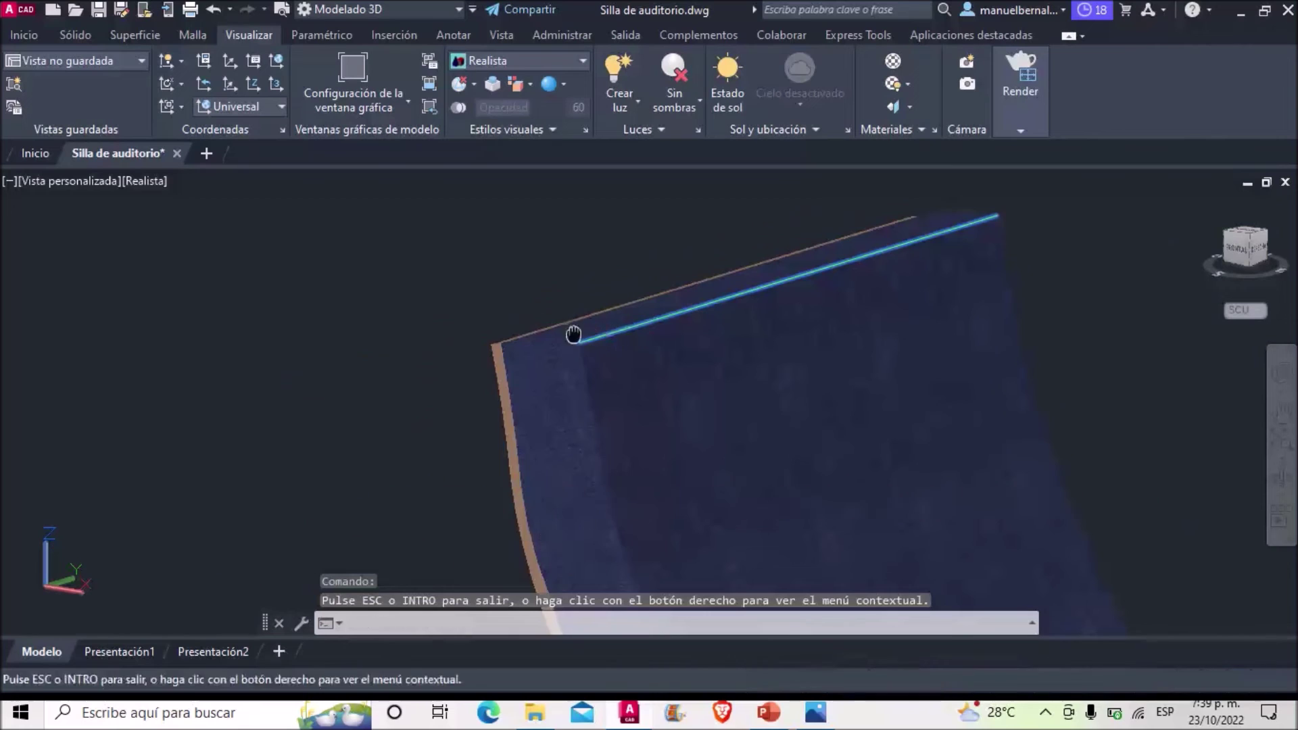
key("Escape")
left_click(75, 35)
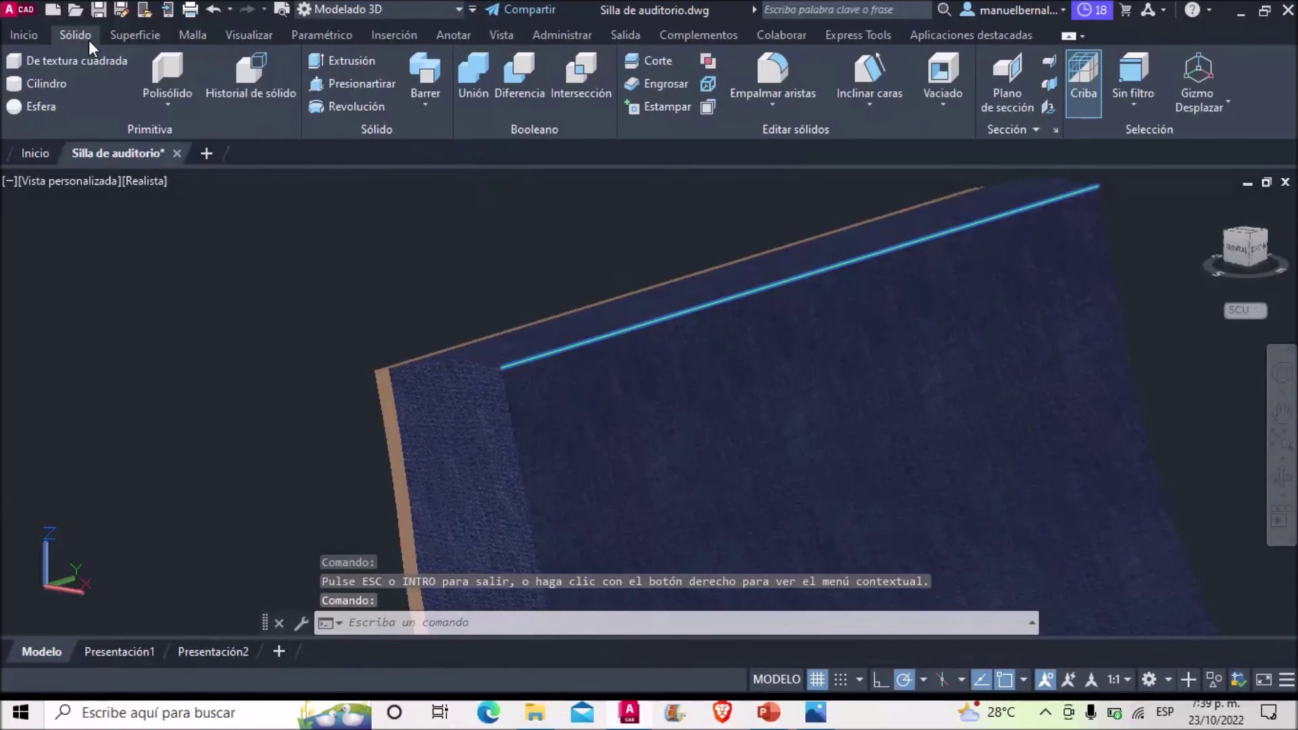
left_click(772, 71)
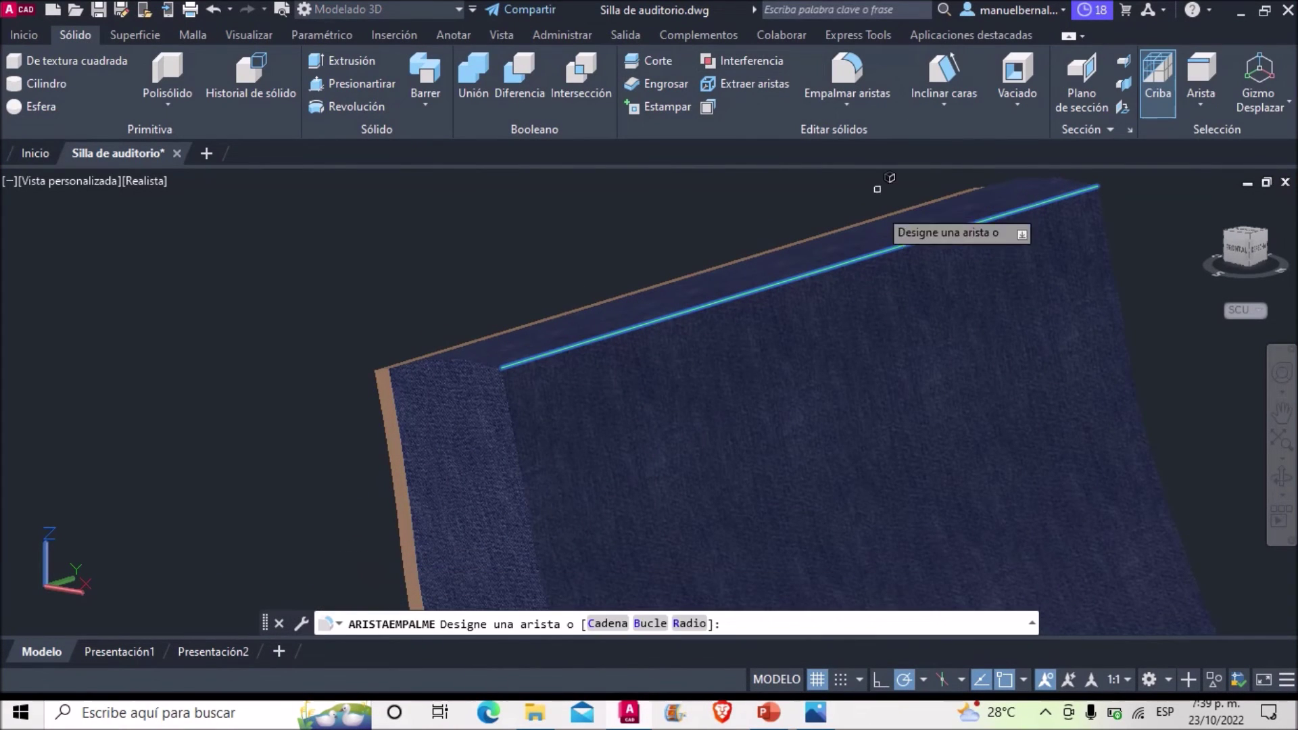
left_click(687, 625)
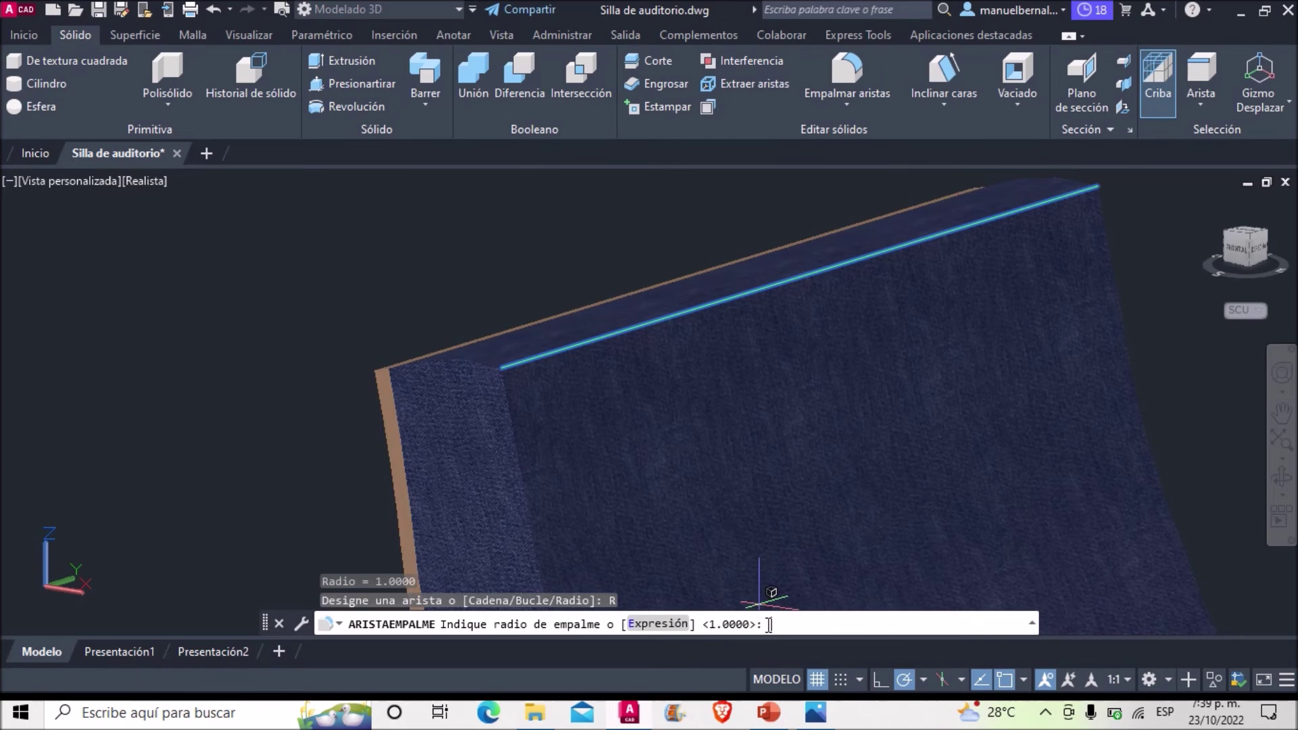
type("2")
key("Return")
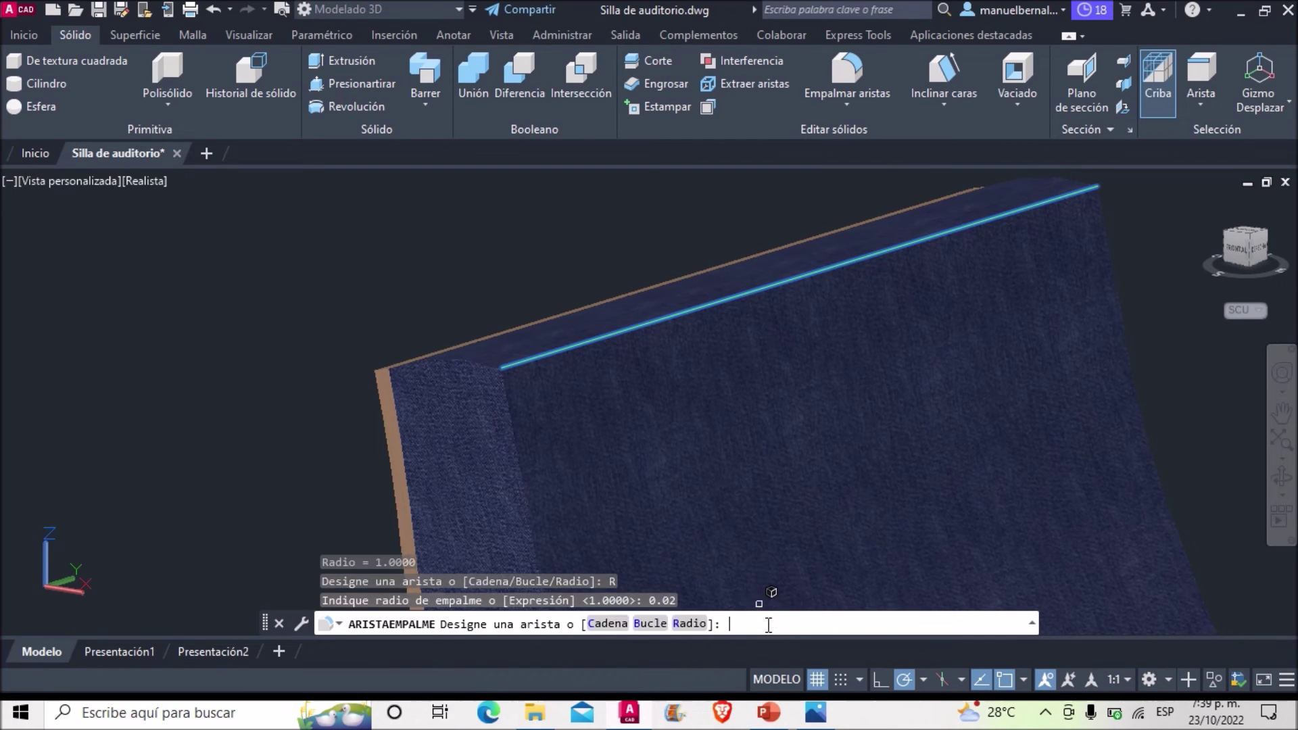
left_click(562, 350)
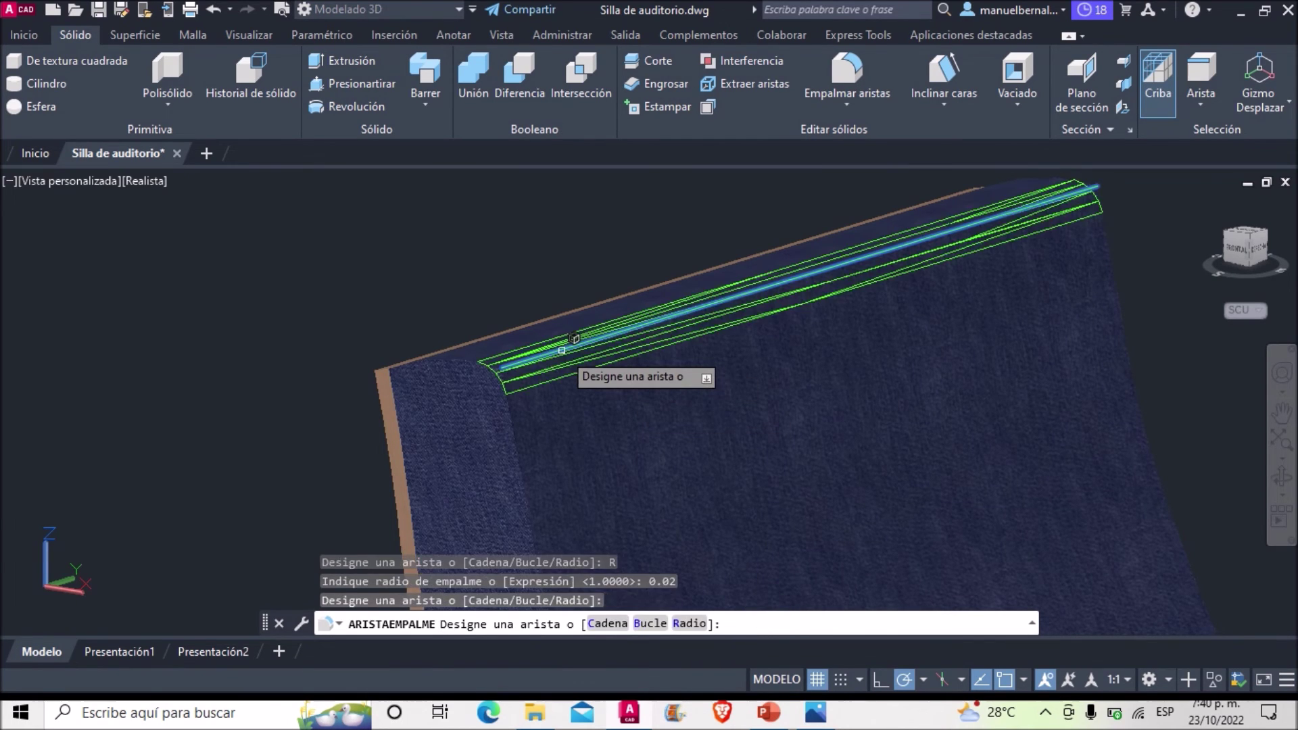
key("Return")
key("Return")
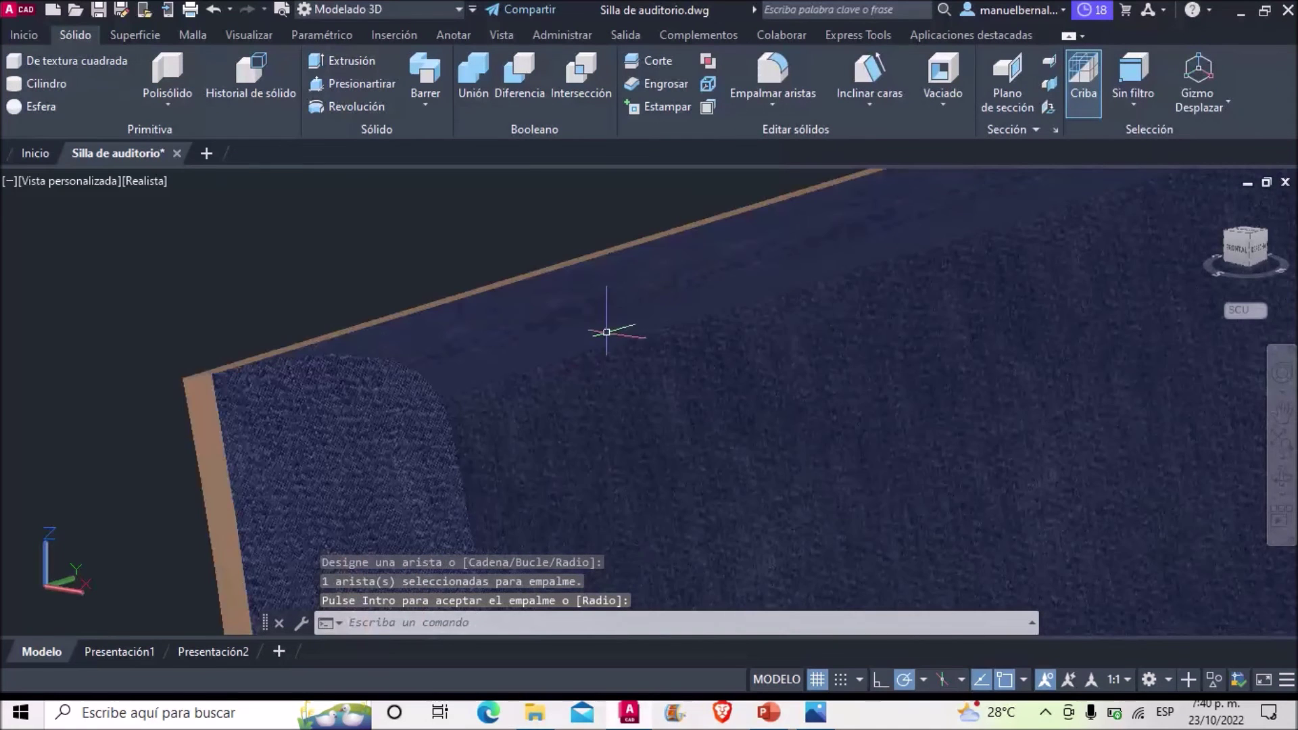
Orbit around the chair and fillet the backrest's side edge with radius 0.02.
left_click(1282, 486)
mouse_move(904, 428)
left_mouse_down()
mouse_move(965, 415)
mouse_move(907, 434)
left_mouse_up()
key("Escape")
mouse_move(841, 406)
middle_mouse_down("shift")
mouse_move(666, 365)
mouse_move(559, 428)
middle_mouse_up("shift")
left_click(783, 68)
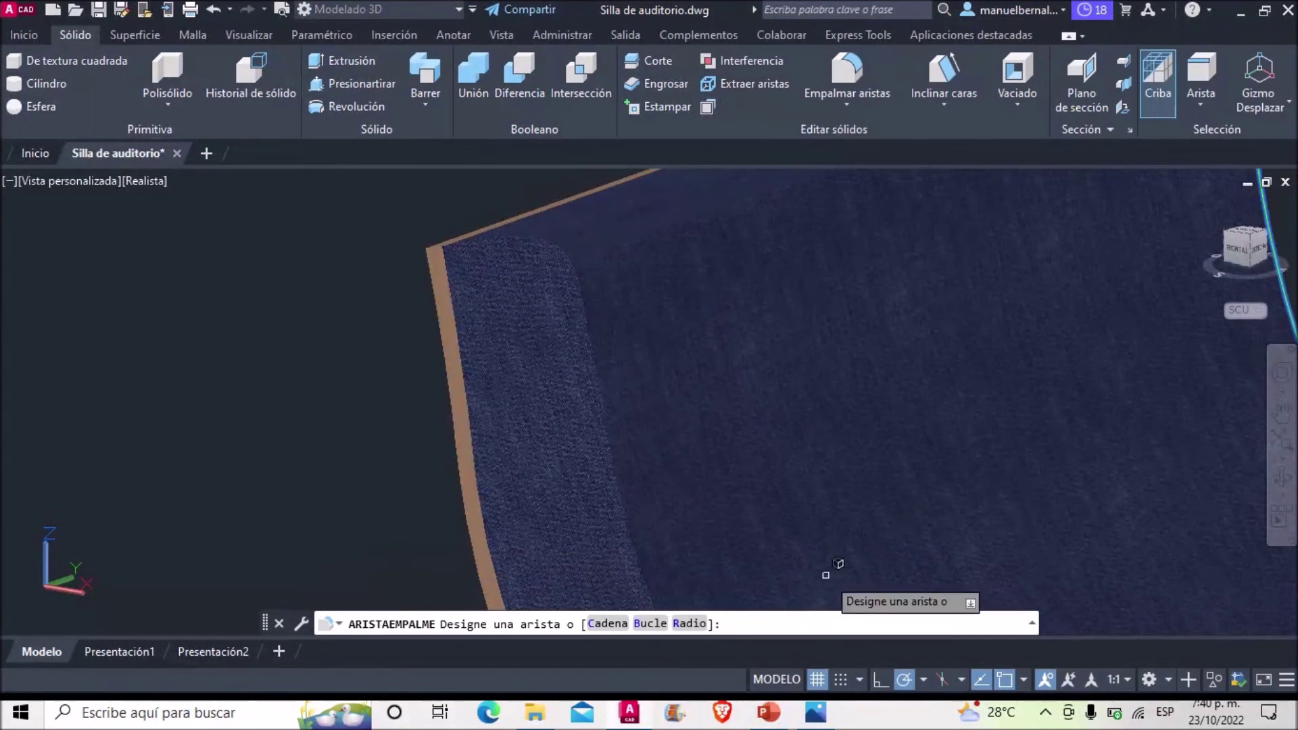
left_click(688, 625)
type("0.02")
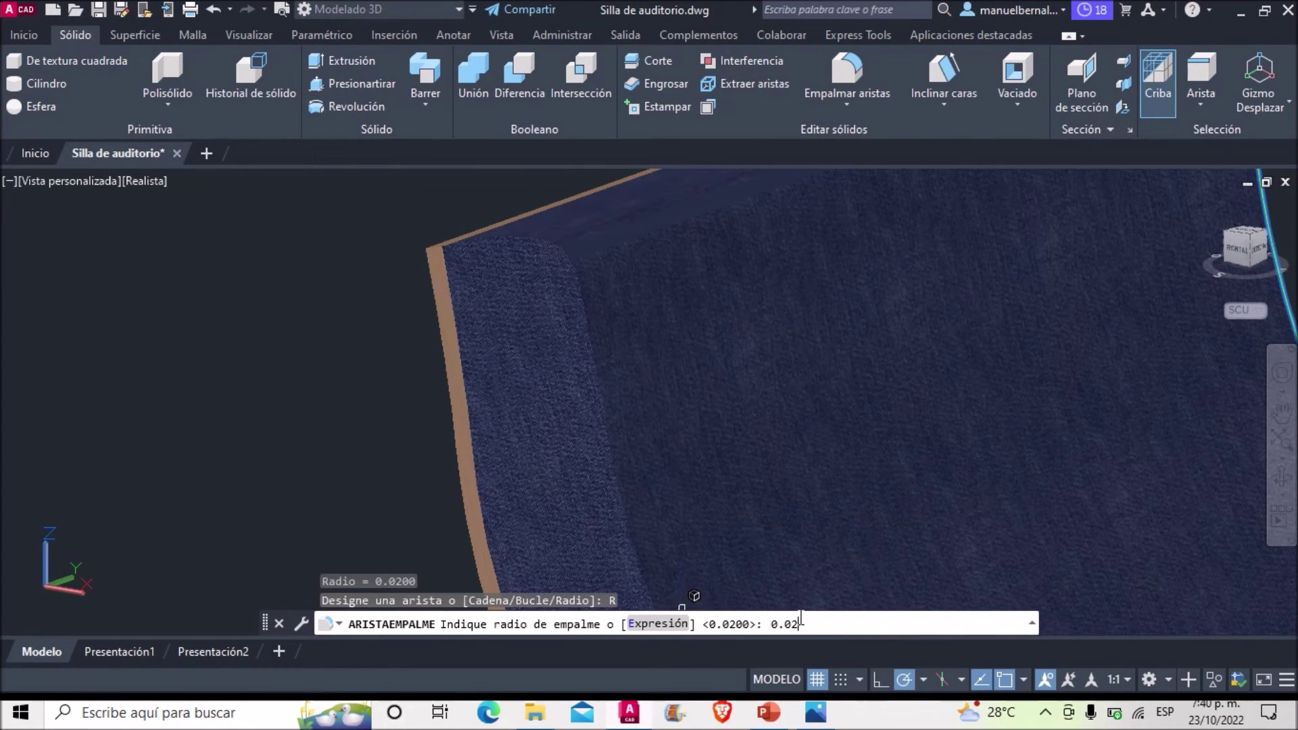
key("Return")
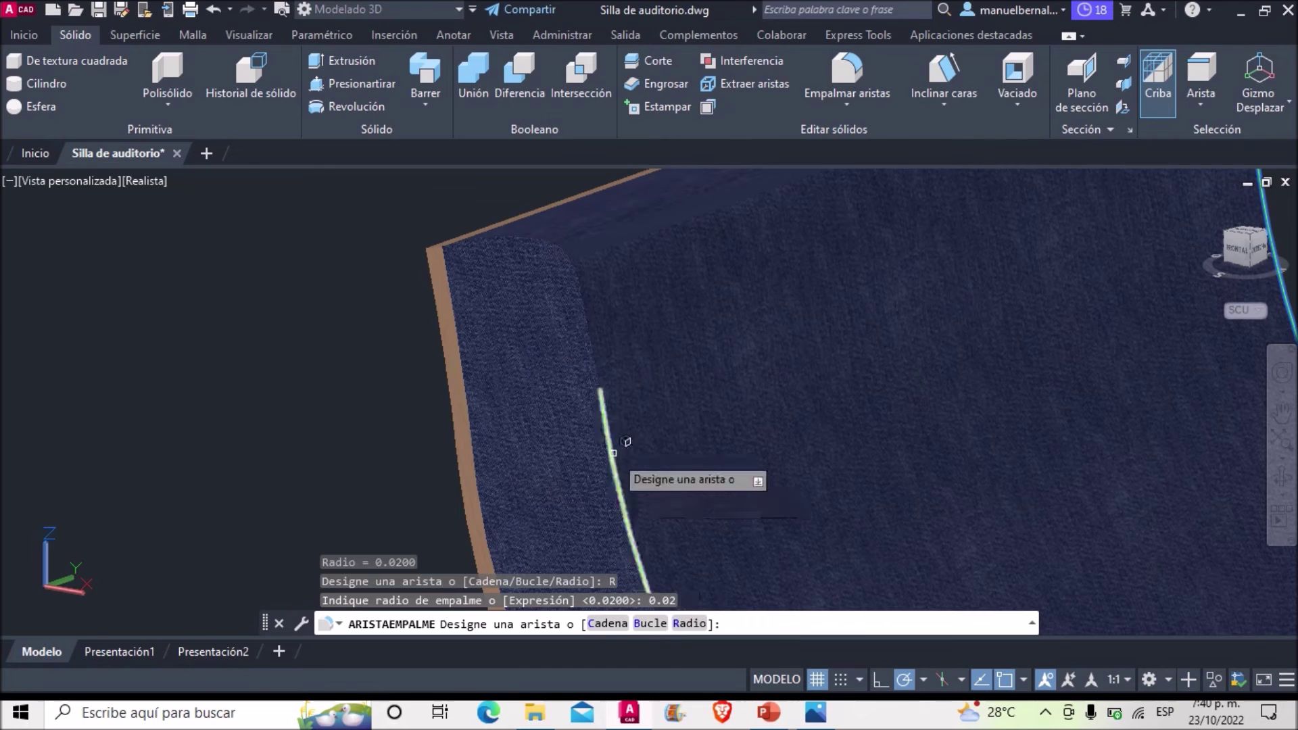
left_click(611, 452)
key("Return")
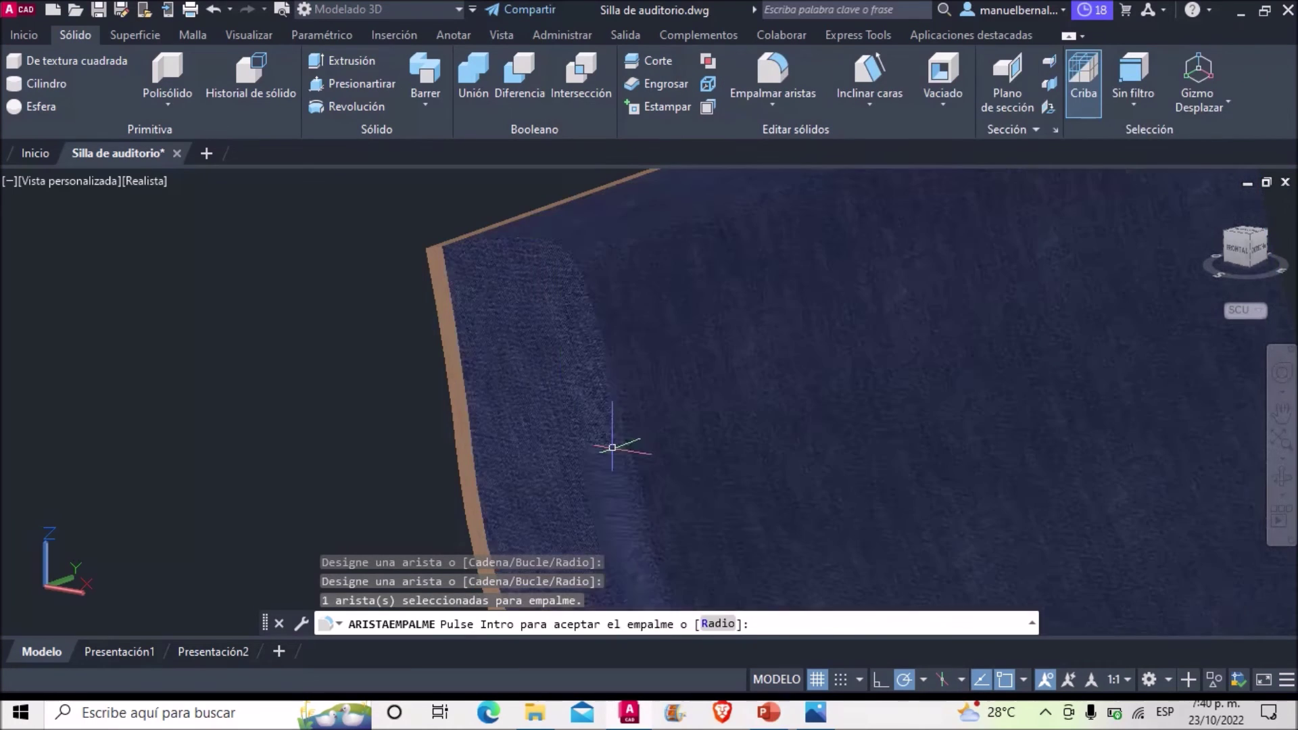
key("Return")
scroll(615, 449, "down", 4)
middle_click_drag(644, 464, 587, 363)
key("Return")
scroll(587, 363, "up", 2)
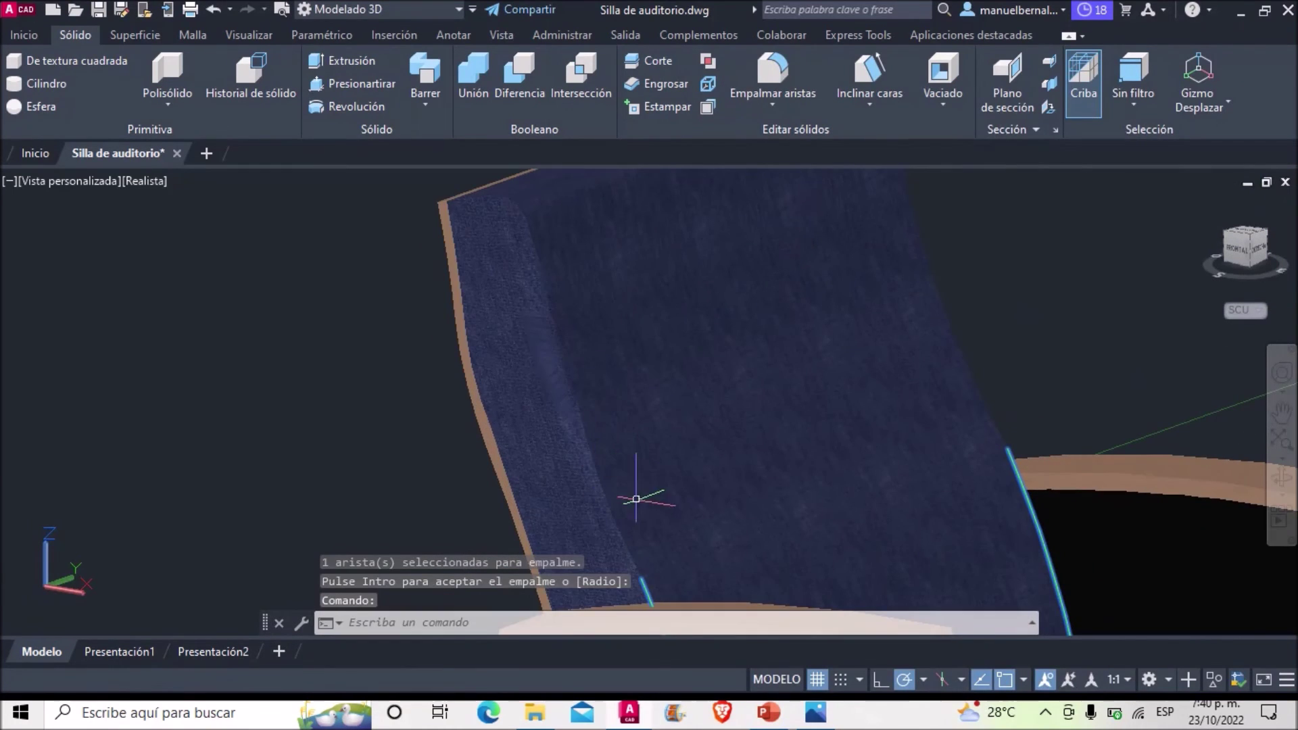
Fillet the left edge of the chair back with radius 0.02.
left_click(786, 63)
left_click(700, 623)
type("0.02")
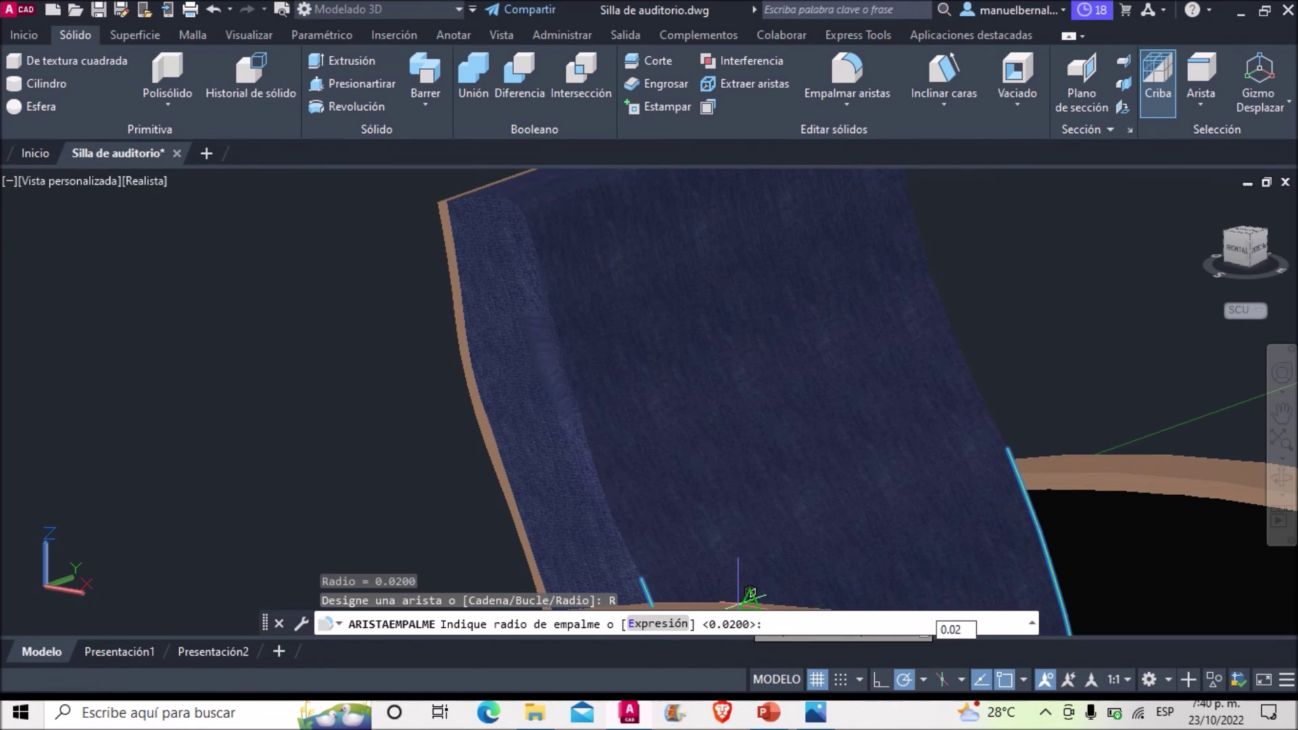
key("Return")
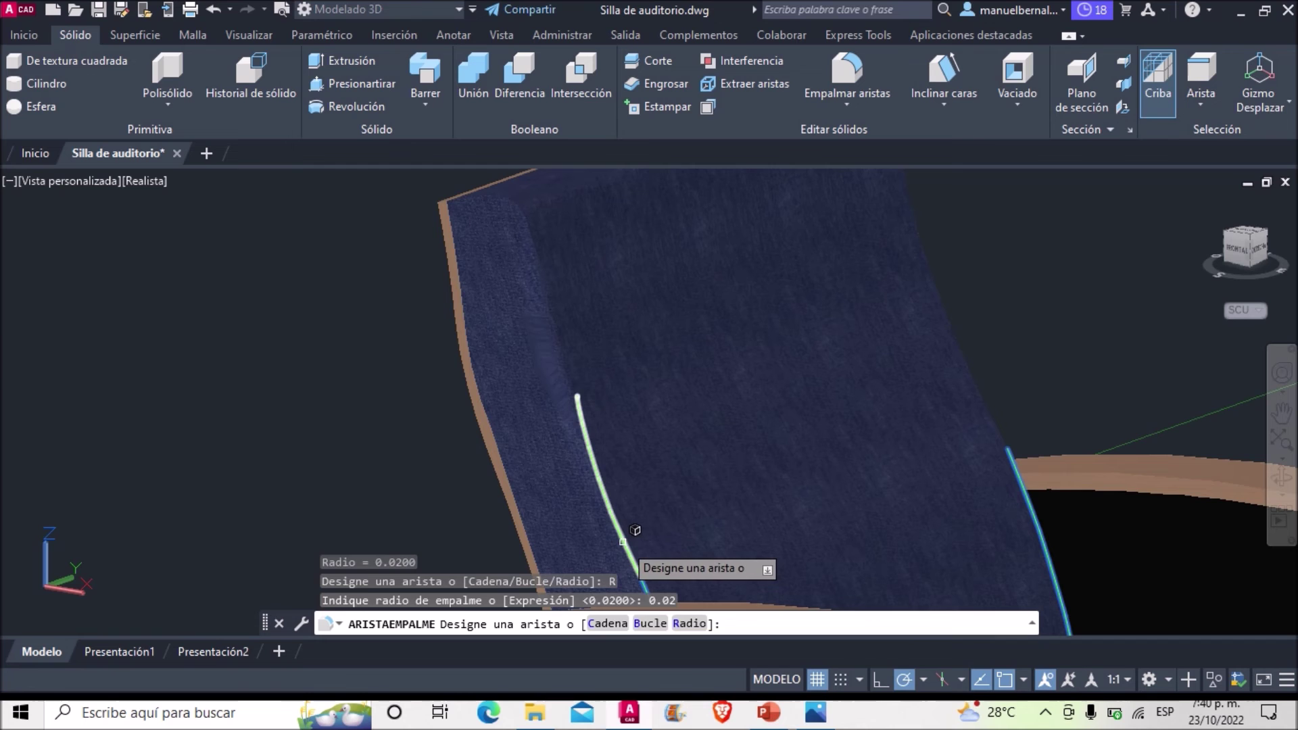
left_click(623, 541)
key("Return")
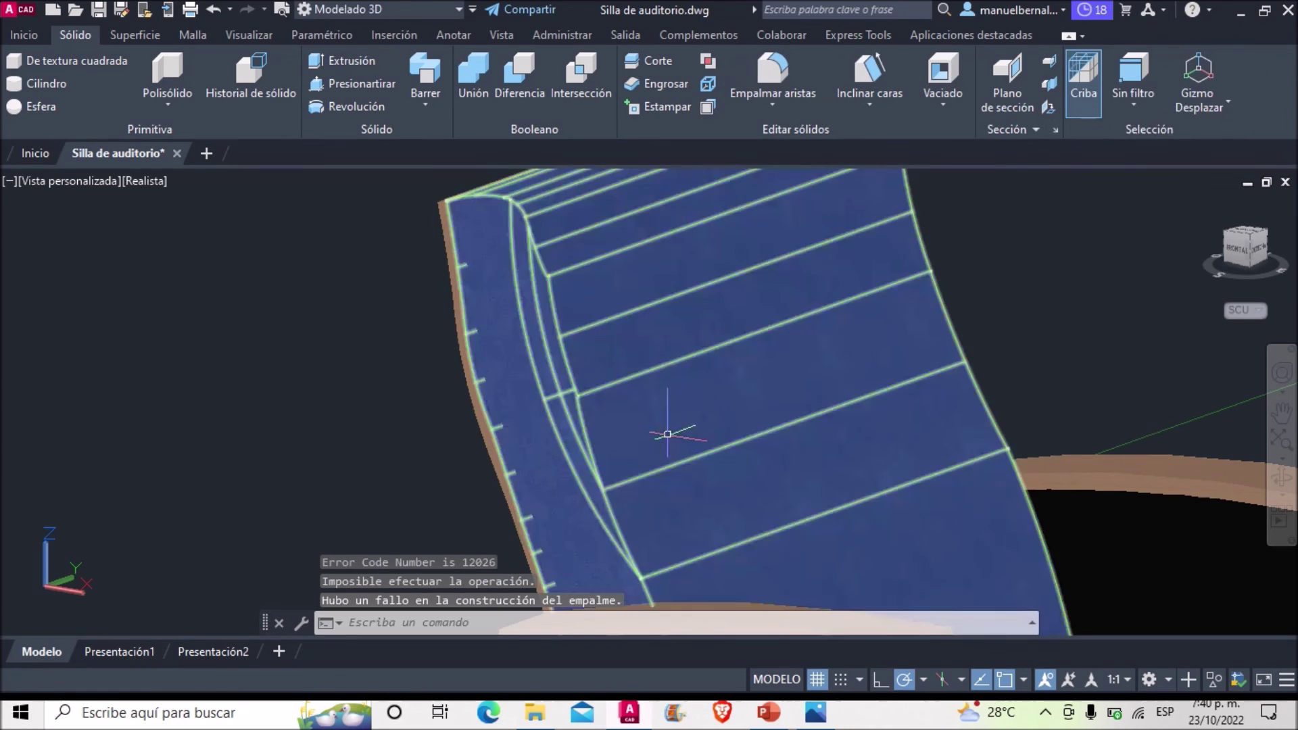
scroll(666, 434, "down", 2)
scroll(666, 435, "down", 1)
scroll(570, 420, "up", 2)
scroll(625, 420, "up", 1)
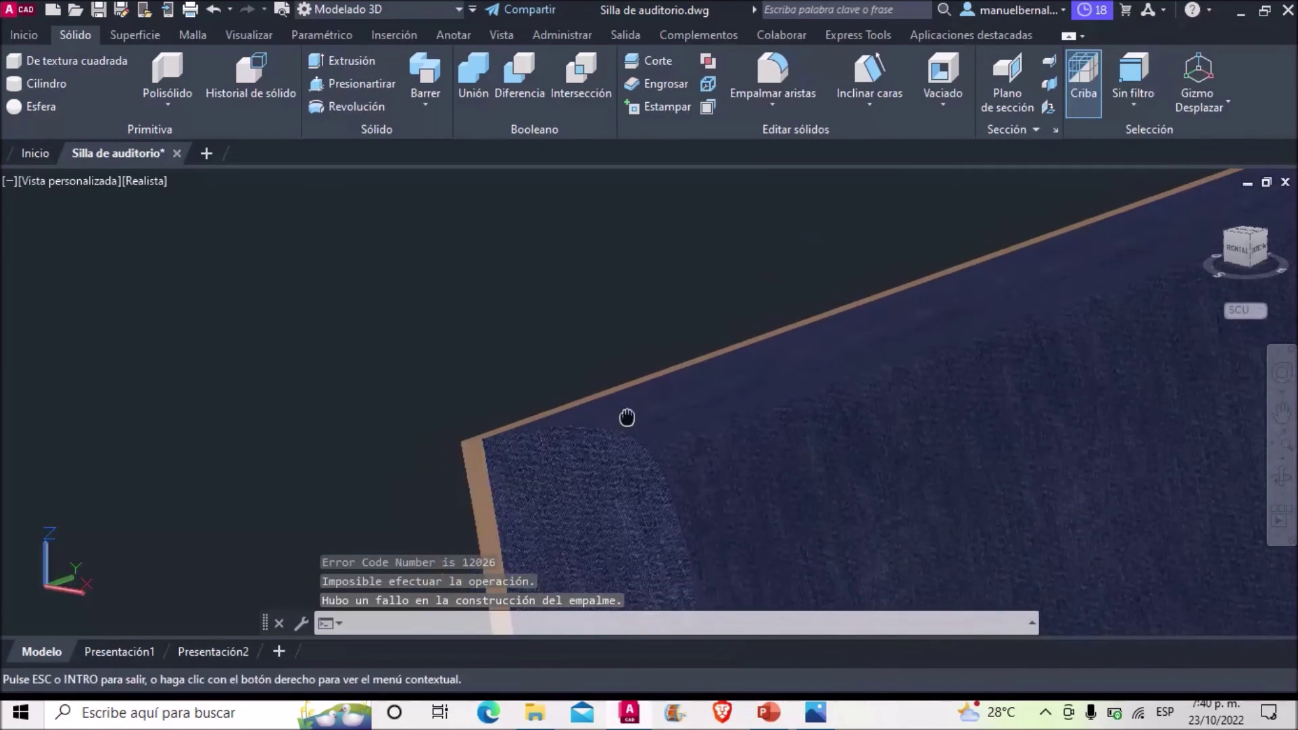
scroll(583, 419, "up", 1)
Fillet the backrest's corner edge with radius 0.02.
key("Return")
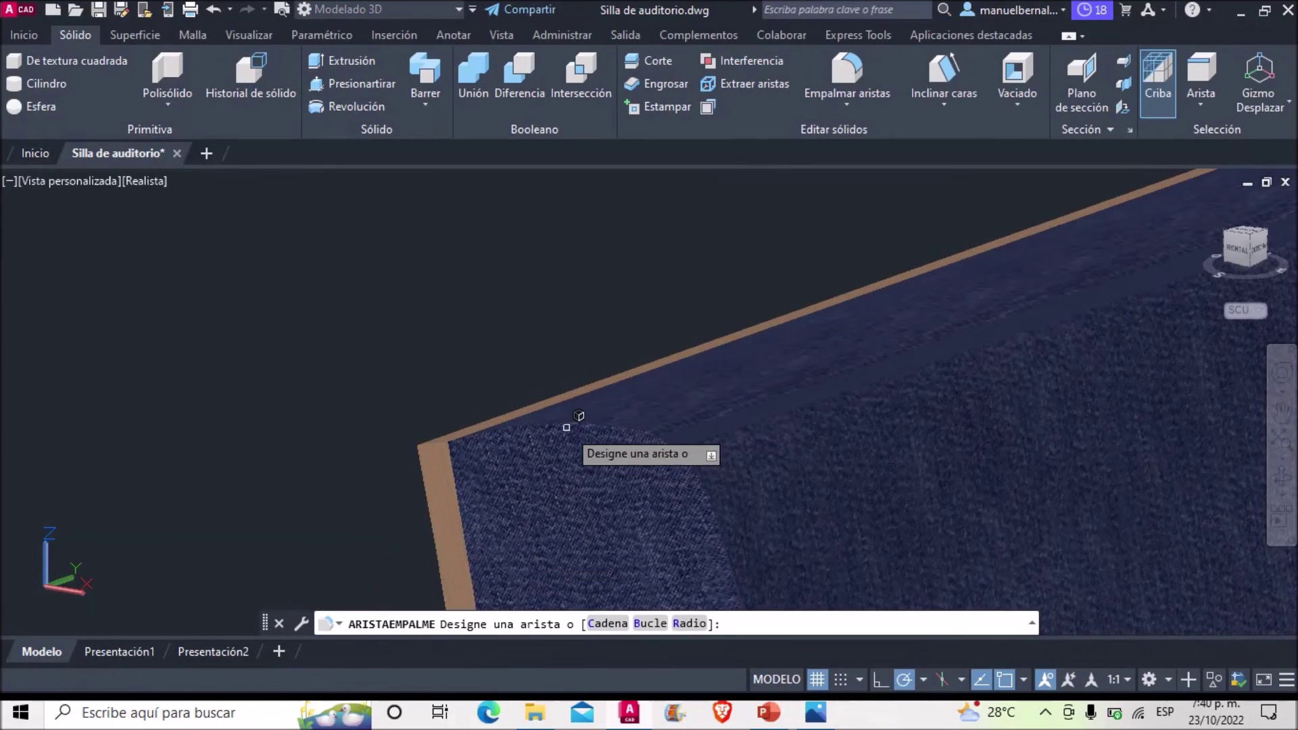
left_click(688, 622)
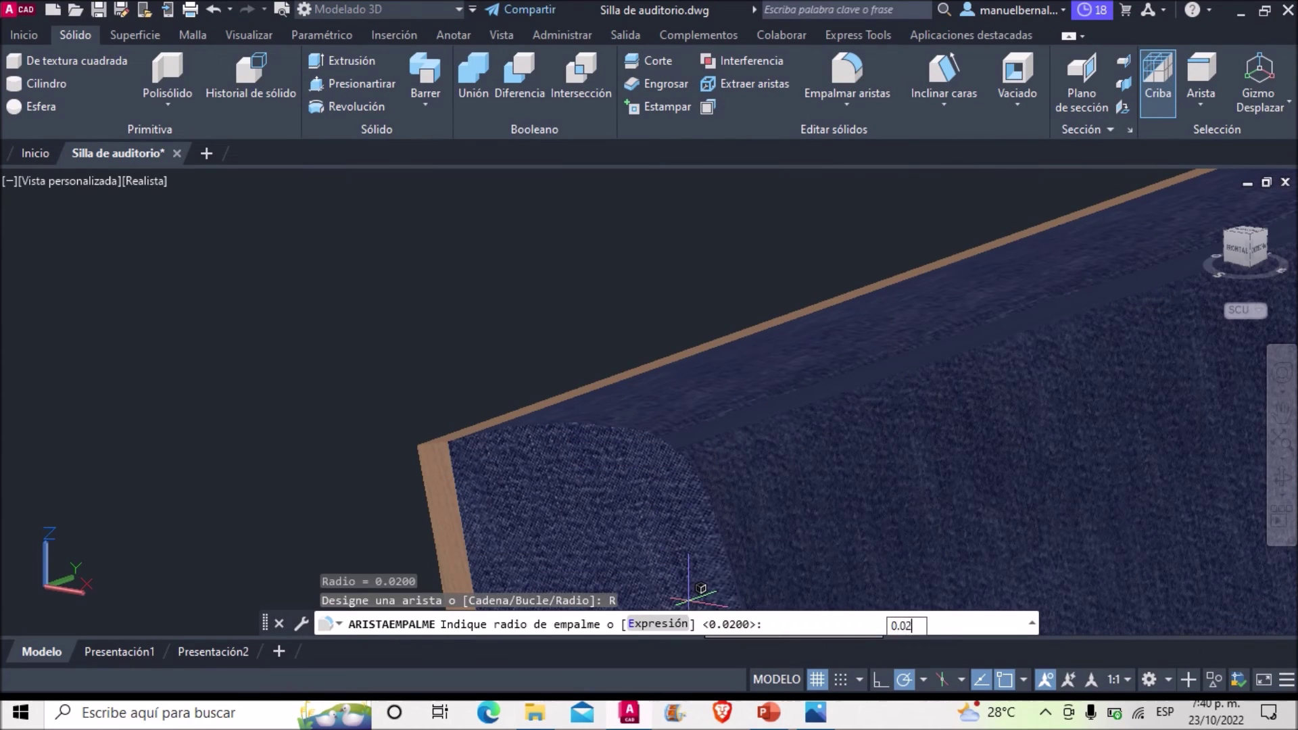
key("Return")
left_click(554, 419)
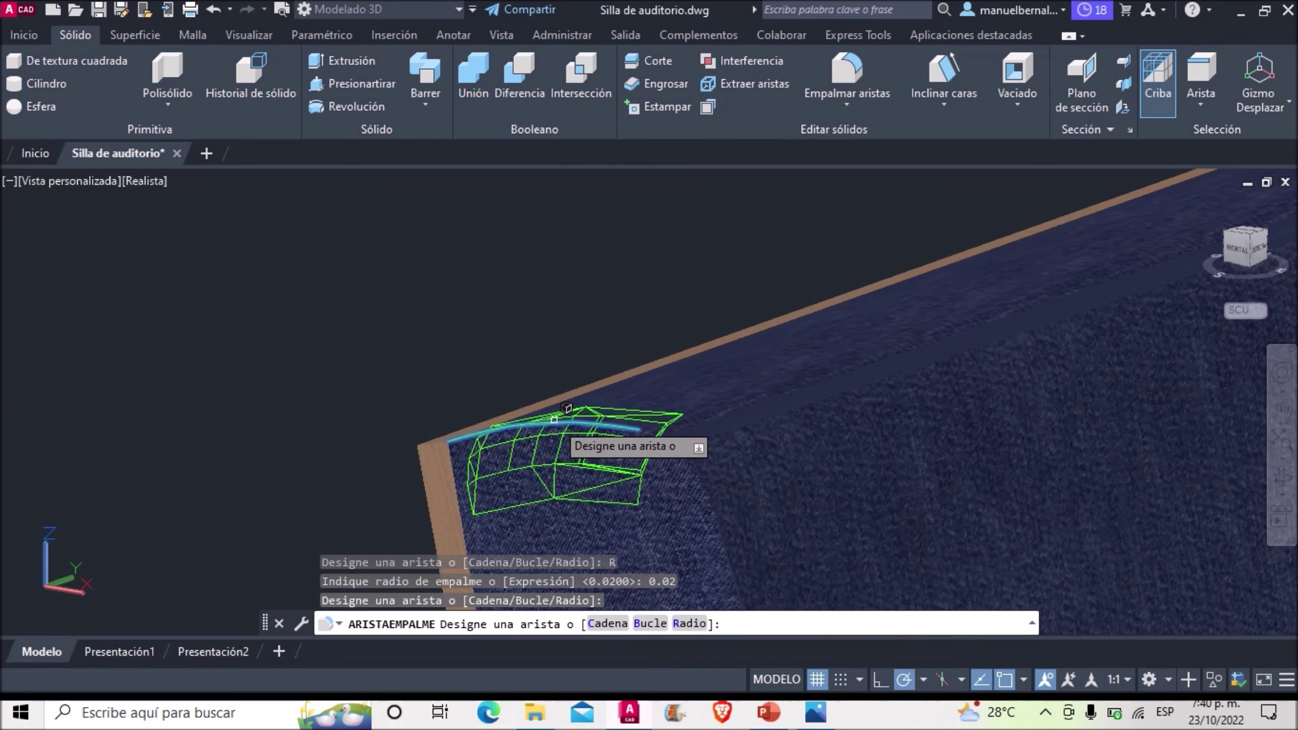
key("Return")
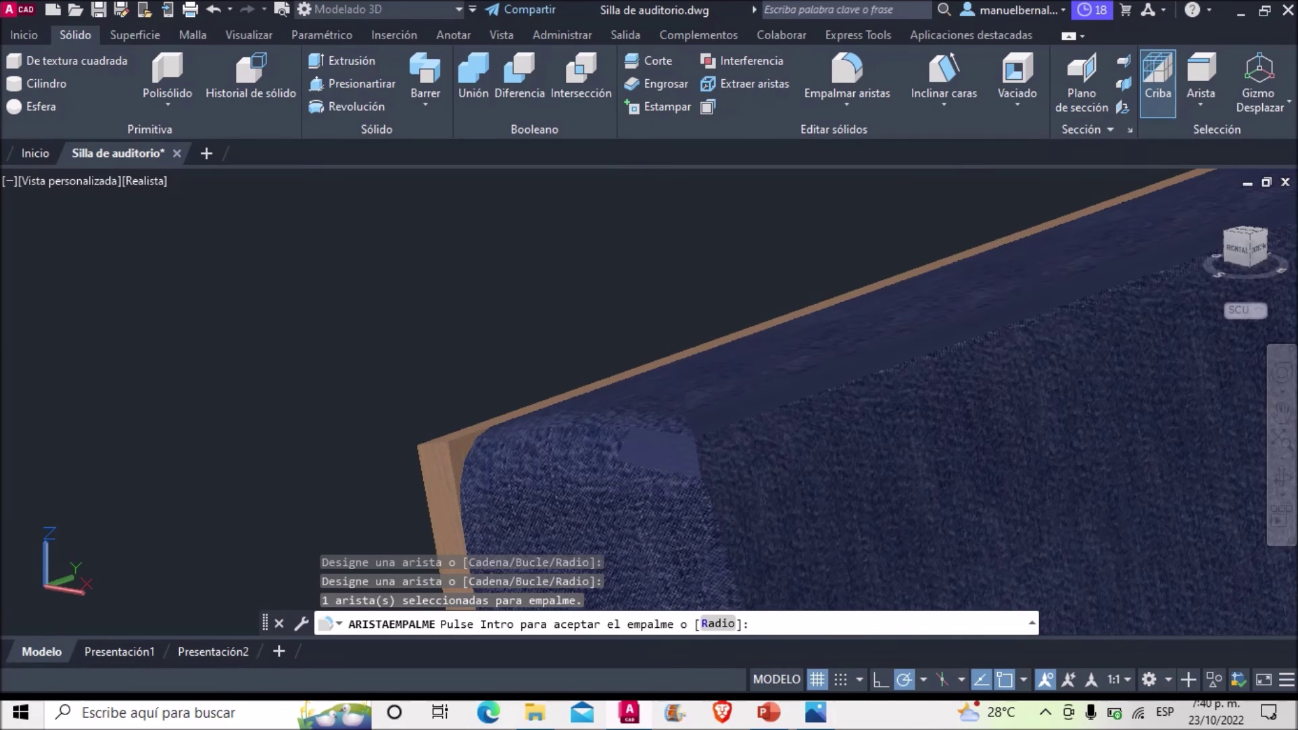
key("Return")
scroll(754, 362, "down", 3)
scroll(617, 232, "down", 3)
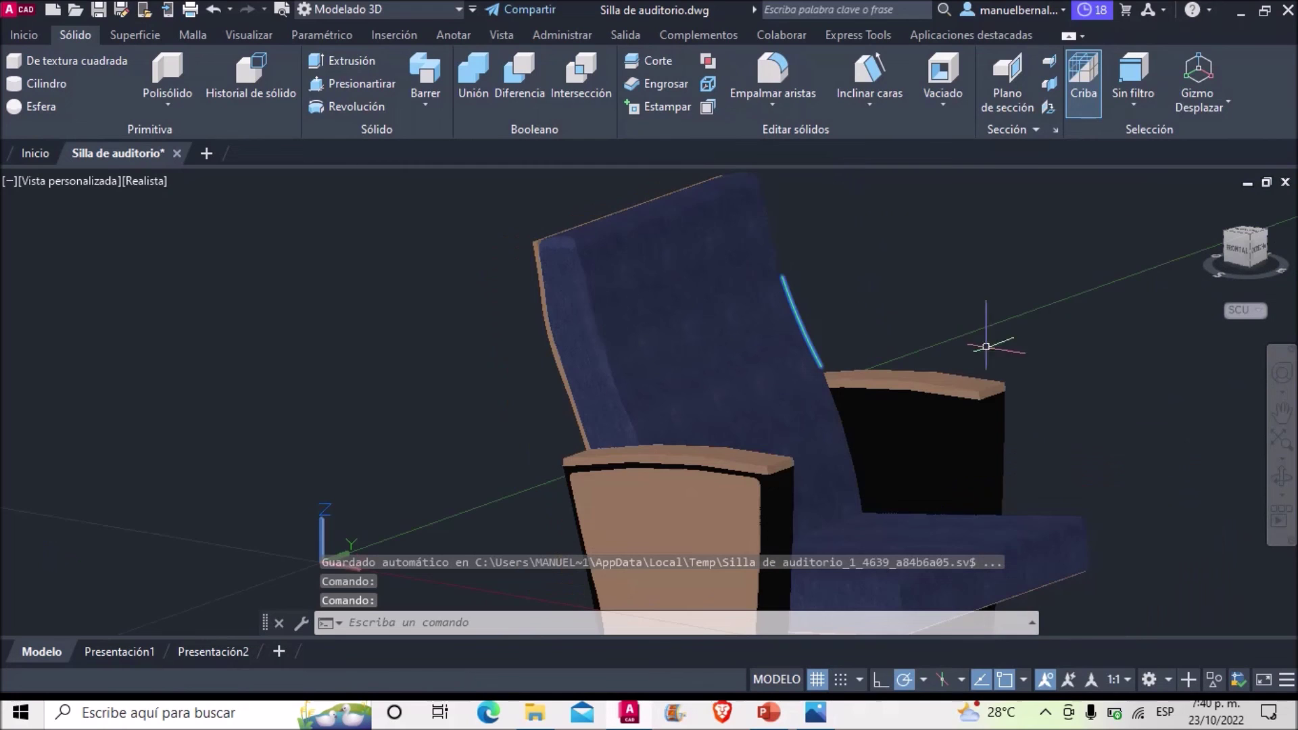
Rotate the chair and fillet the backrest's curved side edge with radius 0.02.
left_click(1279, 487)
left_click_drag(967, 406, 924, 433)
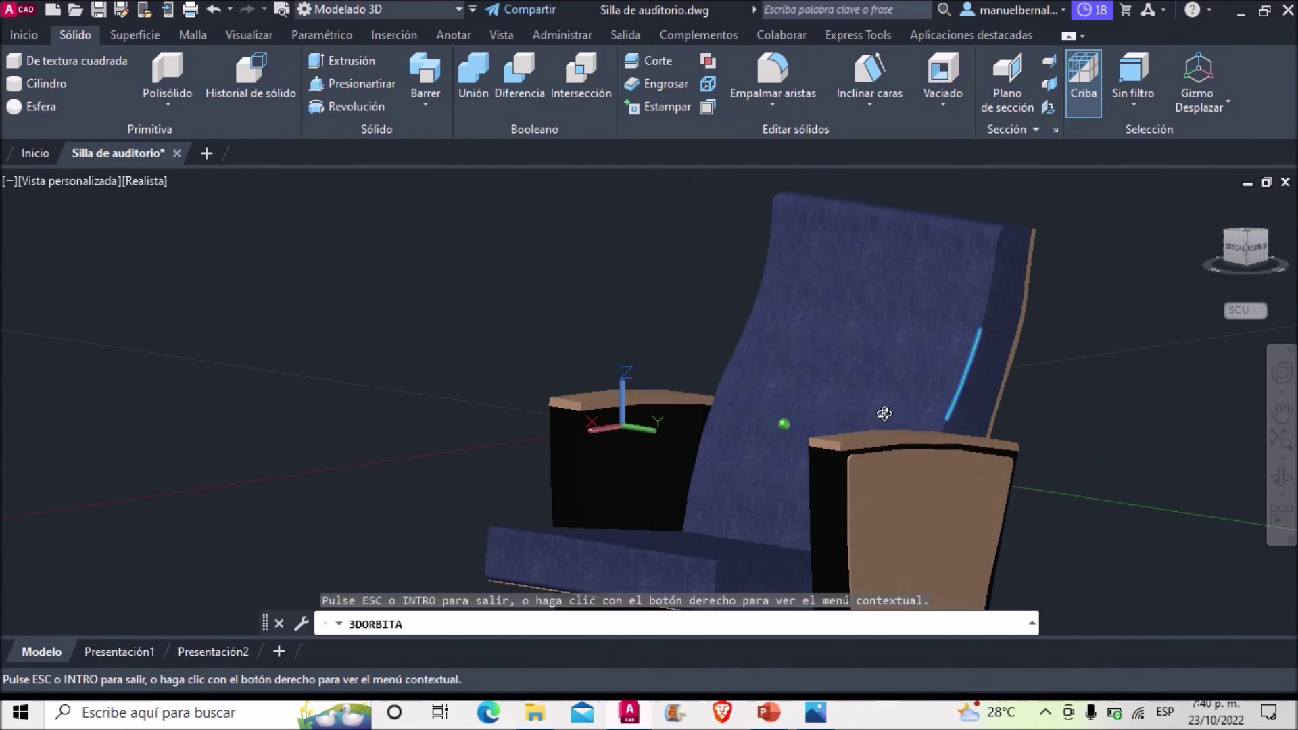
scroll(620, 435, "up", 2)
scroll(620, 435, "up", 3)
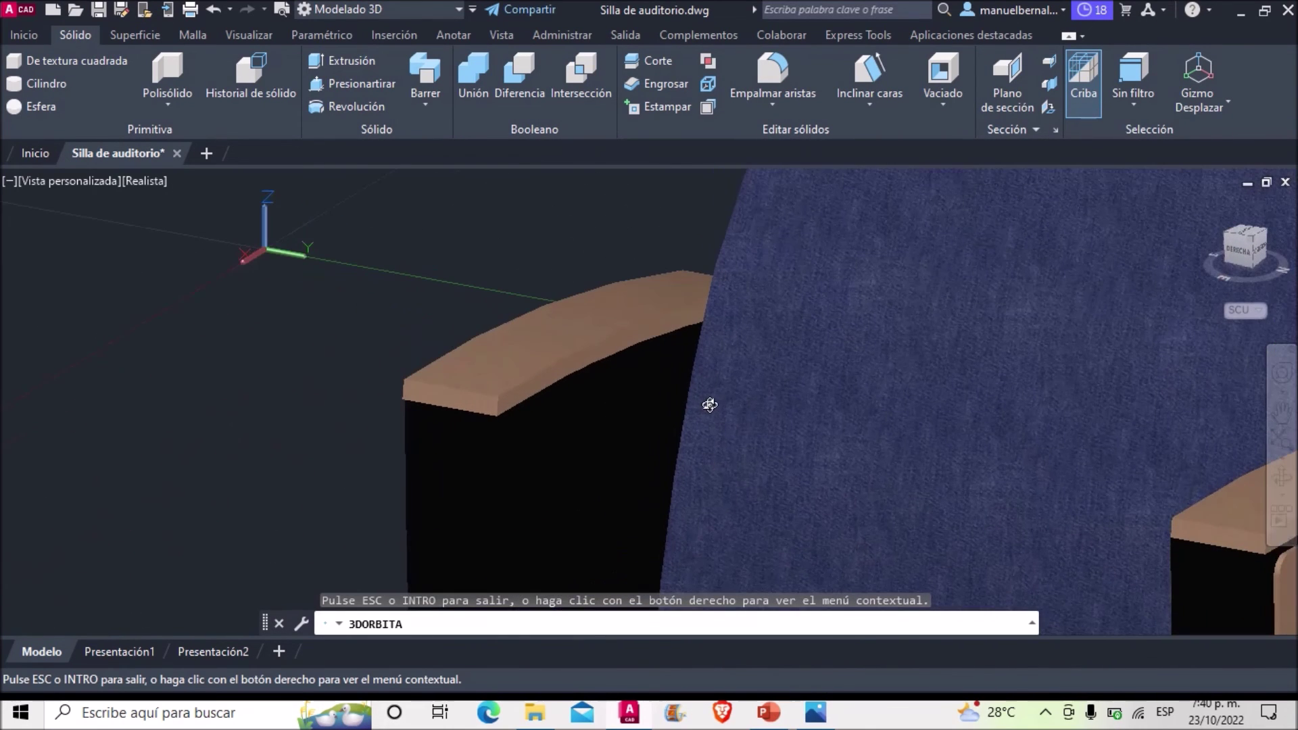
key("Escape")
left_click(771, 81)
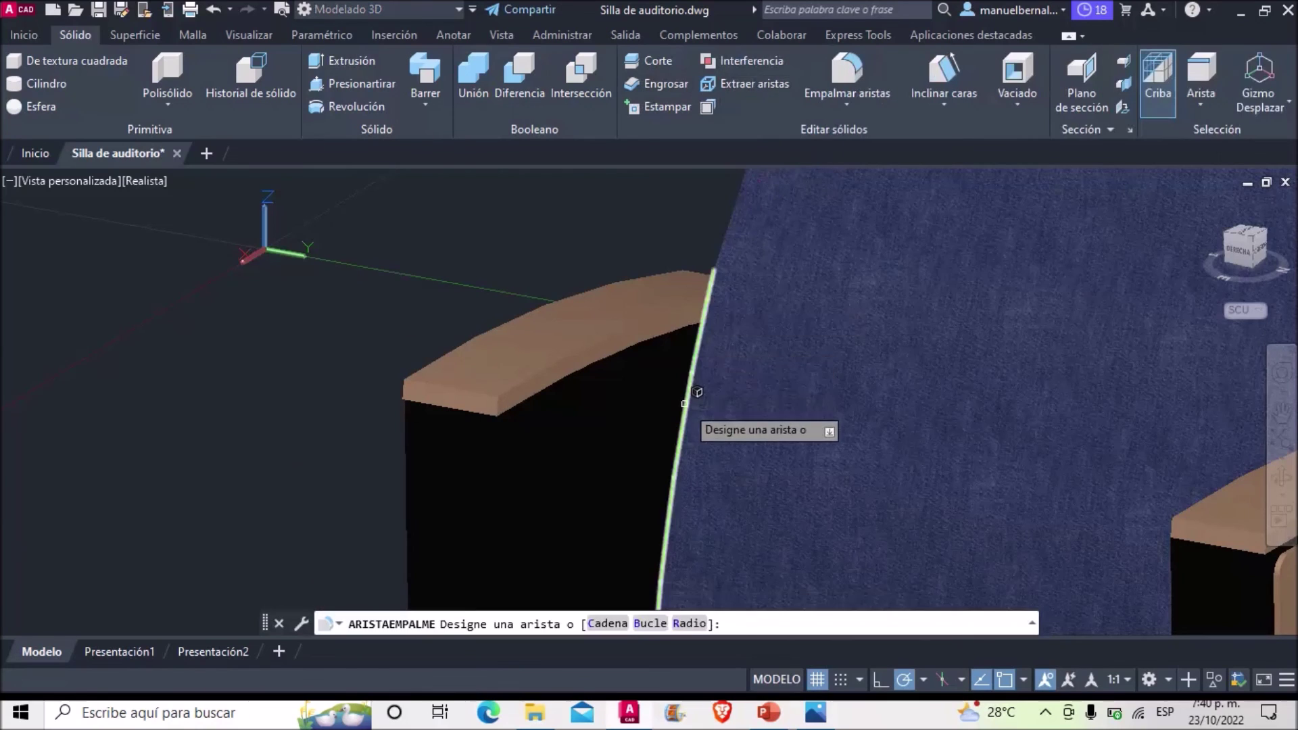
left_click(685, 627)
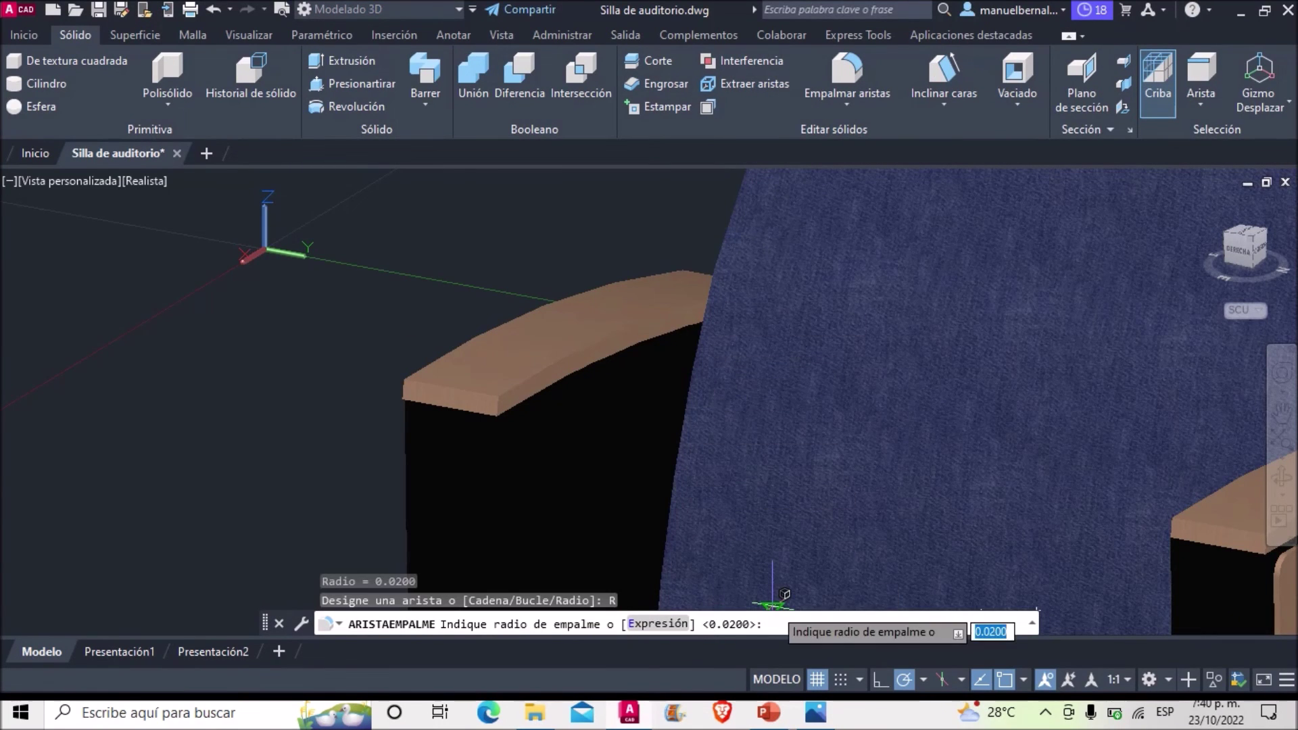
type("0.02")
key("Return")
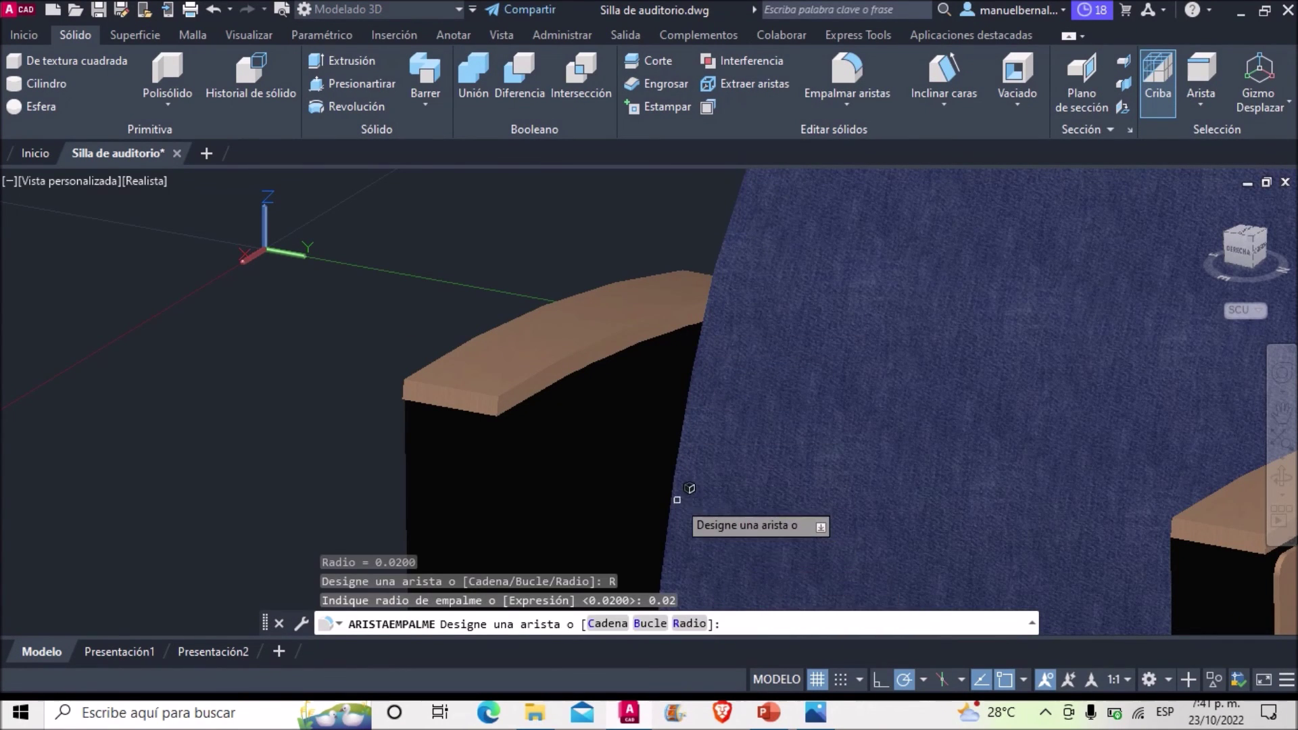
left_click(672, 489)
key("Return")
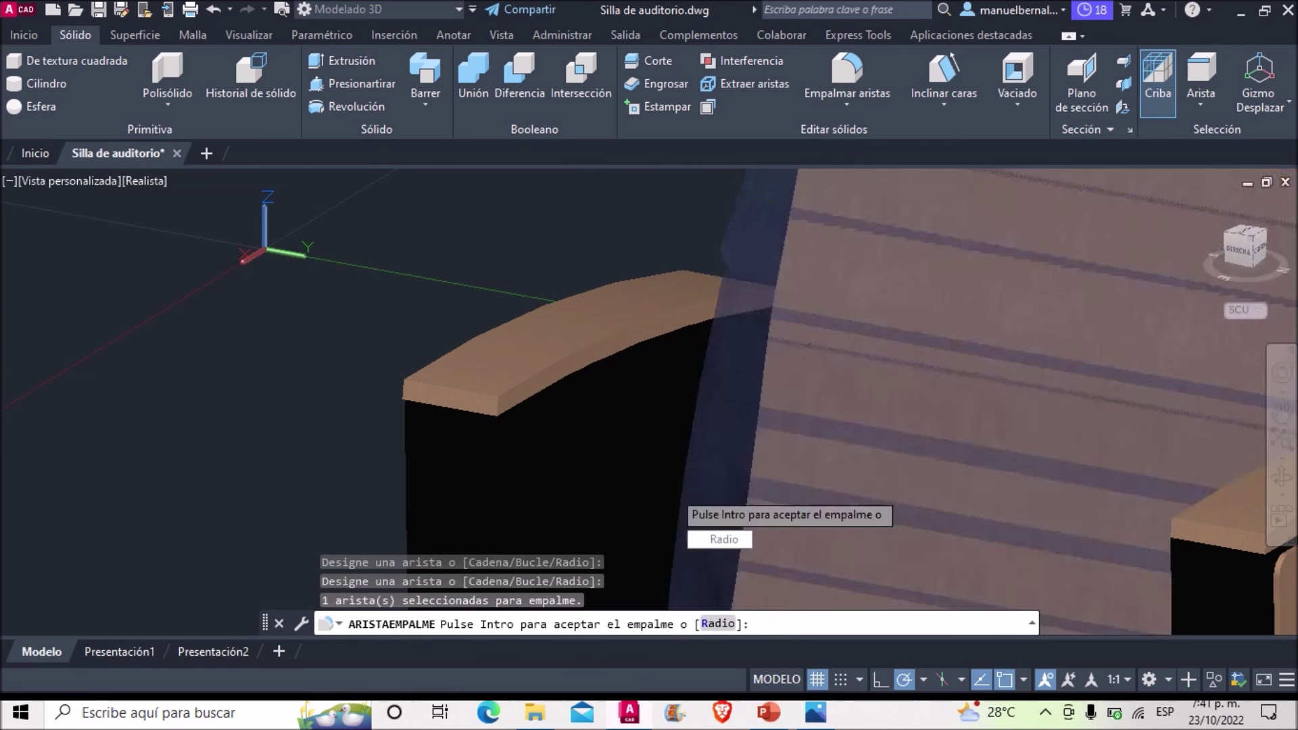
key("Return")
Orbit around the armrest, then undo the last change.
left_click(1288, 482)
mouse_move(736, 354)
left_mouse_down()
mouse_move(585, 409)
mouse_move(676, 379)
left_mouse_up()
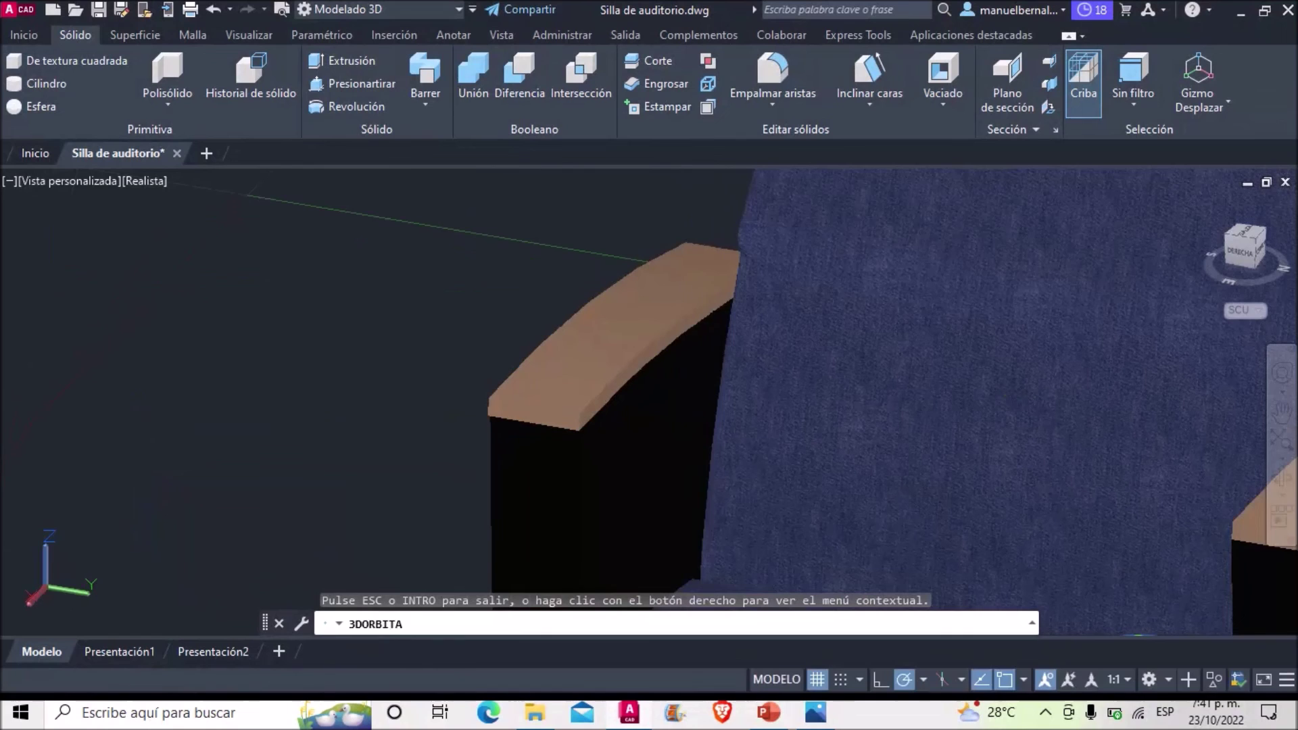
key("Escape")
key("ctrl+z")
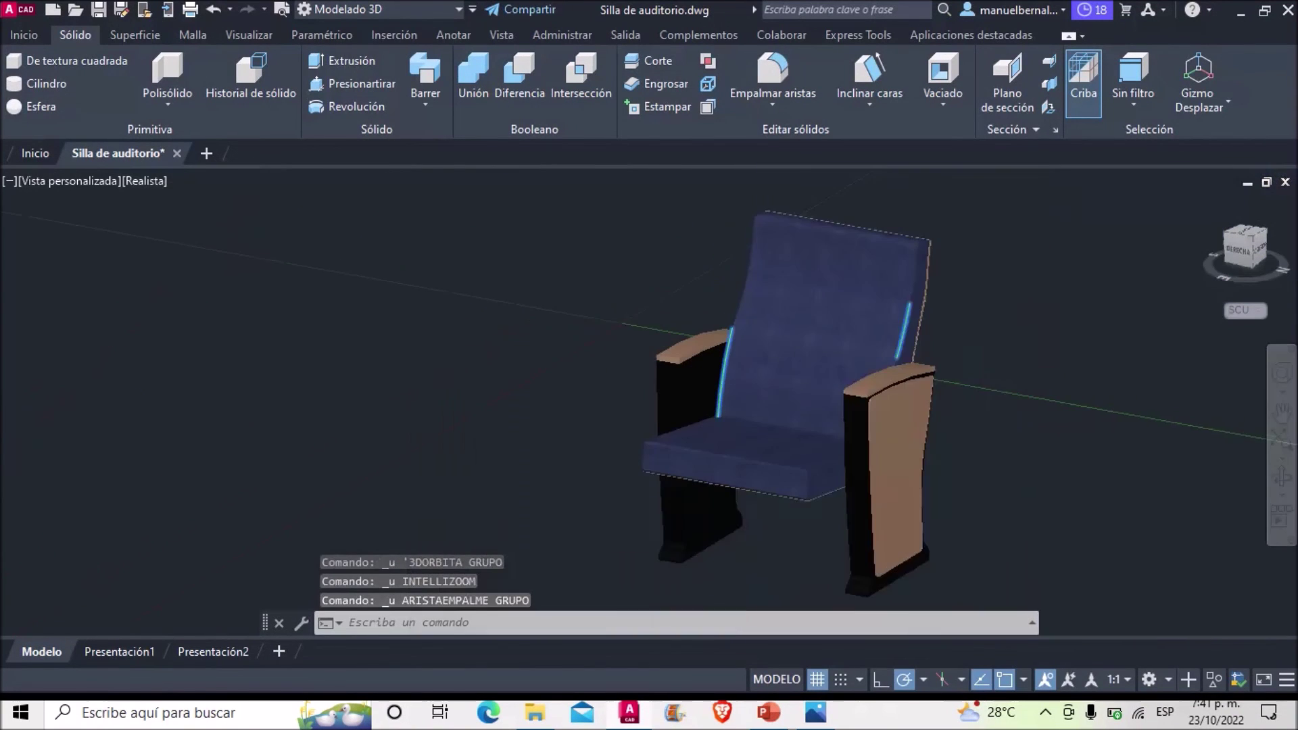
Fillet the seat cushion's lower front edge with radius 0.02.
scroll(798, 423, "up", 2)
scroll(798, 423, "up", 5)
scroll(802, 438, "up", 3)
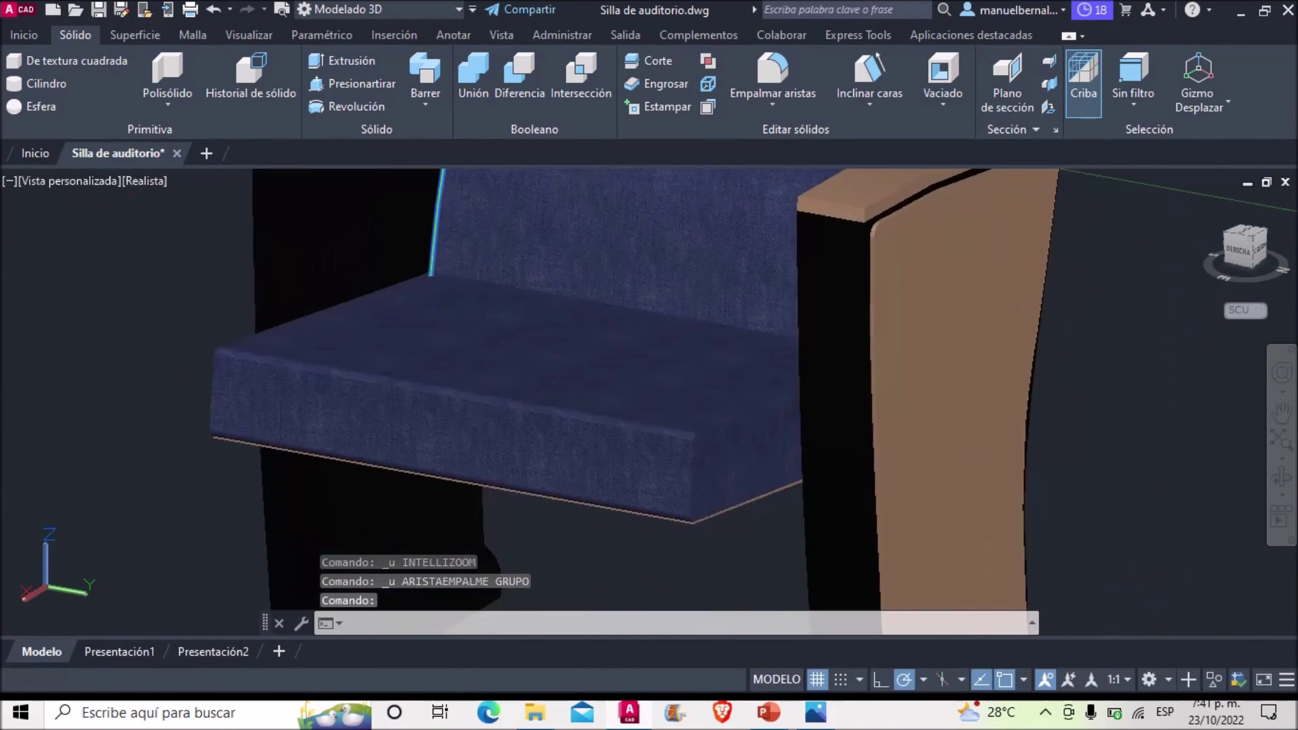
scroll(684, 449, "up", 3)
middle_click_drag(684, 449, 611, 437)
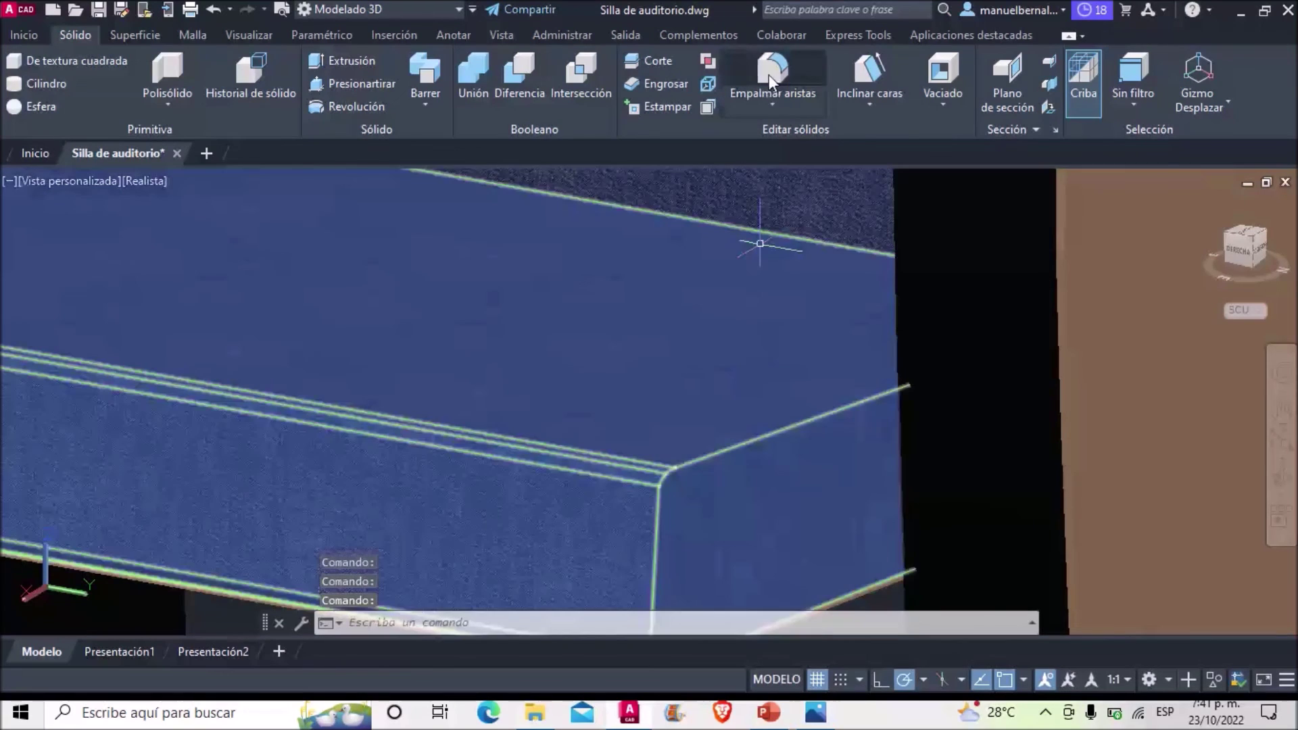
left_click(773, 74)
left_click(692, 623)
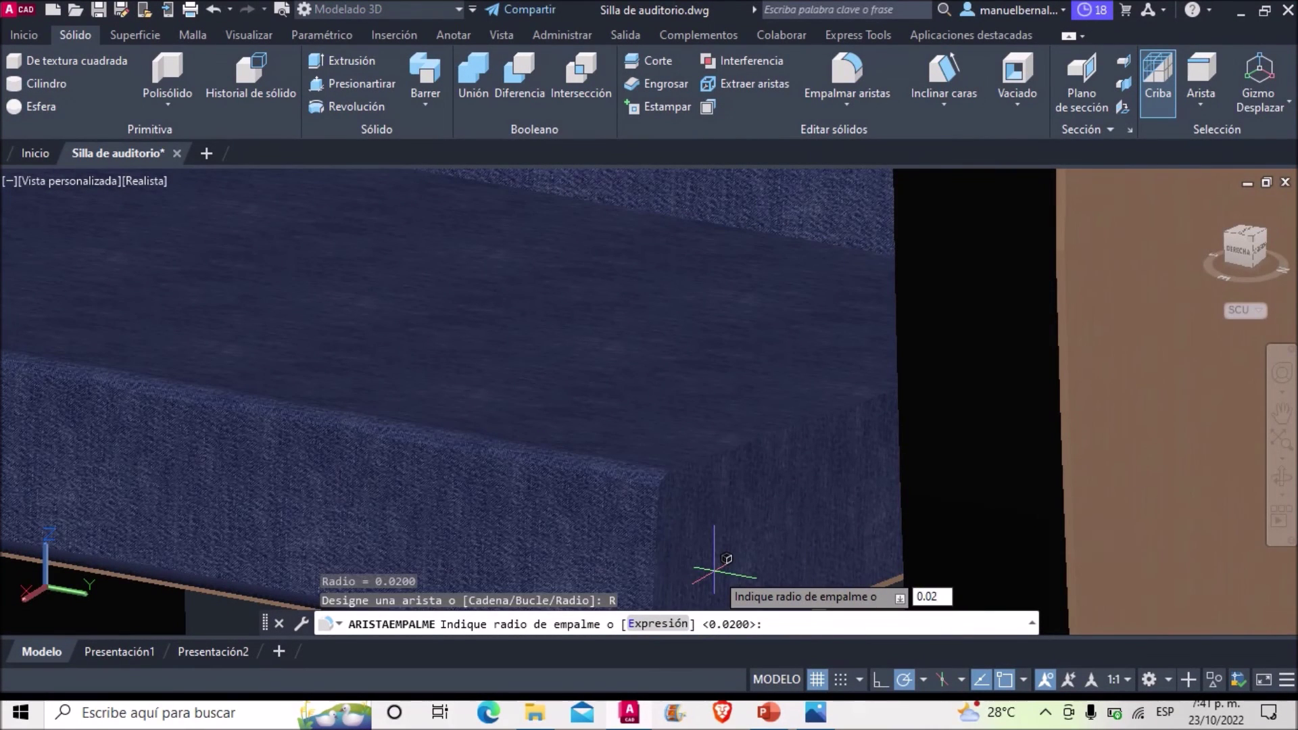
key("Return")
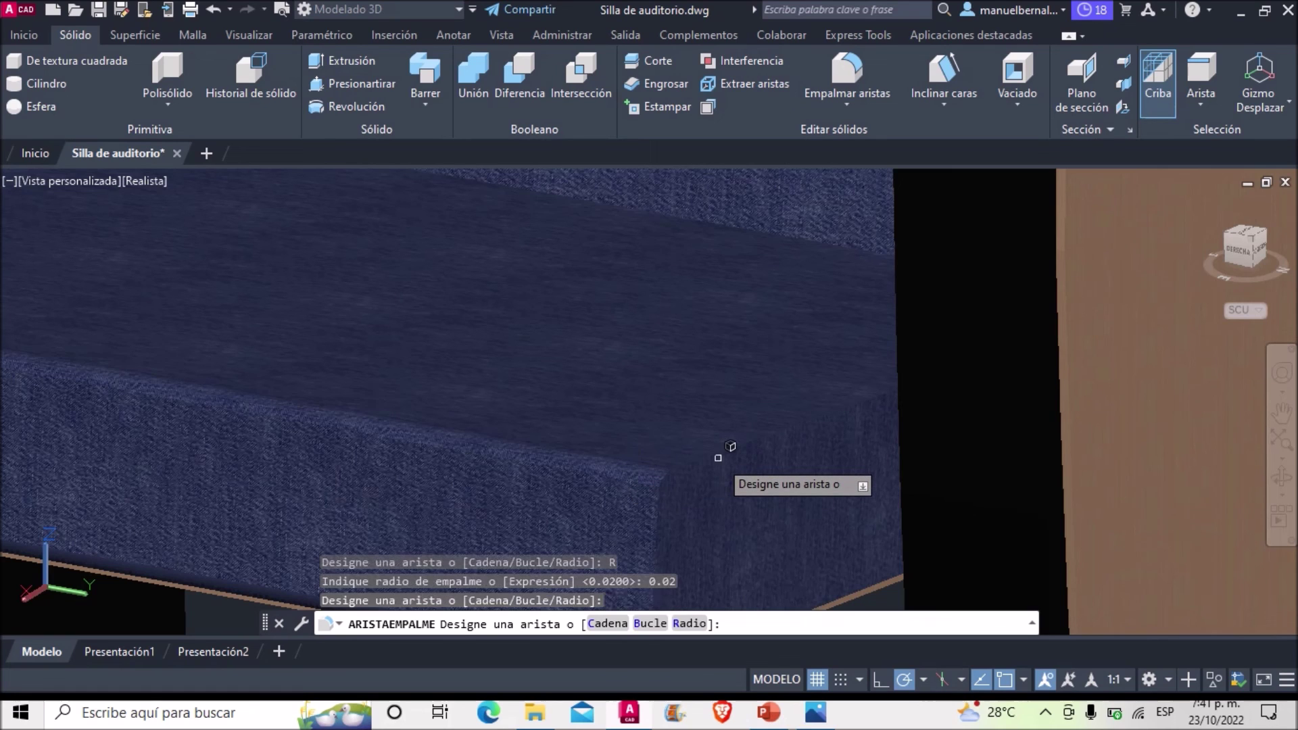
left_click(722, 444)
key("Return")
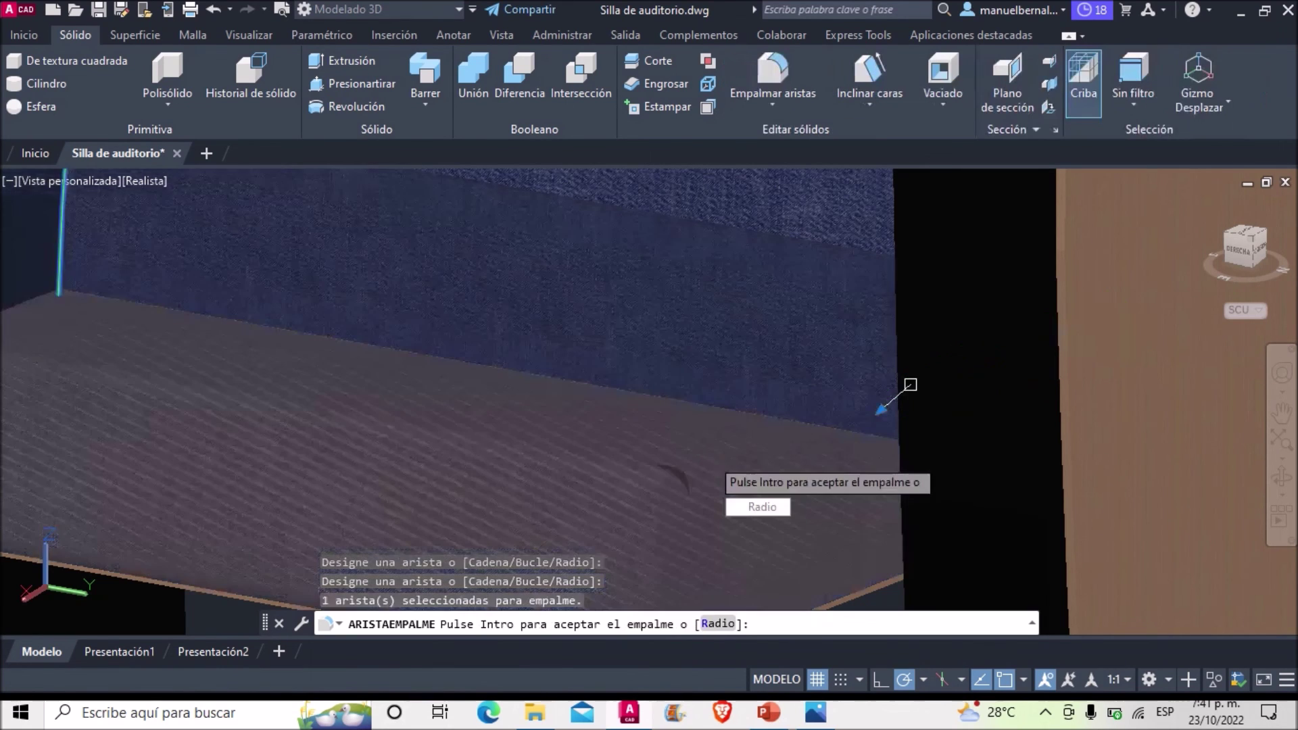
Fillet the seat cushion's vertical corner edge with radius 0.02.
middle_click_drag(710, 463, 690, 455, "shift")
key("Return")
scroll(731, 472, "up", 2)
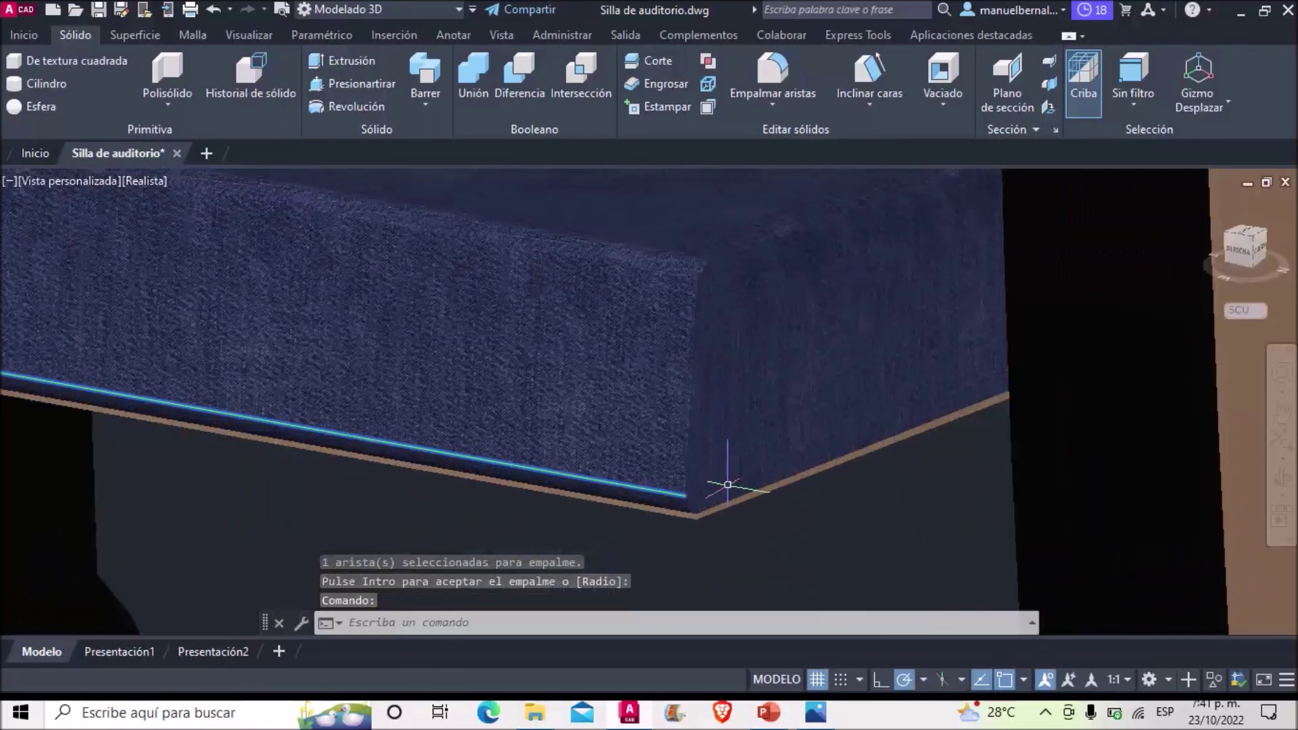
key("Return")
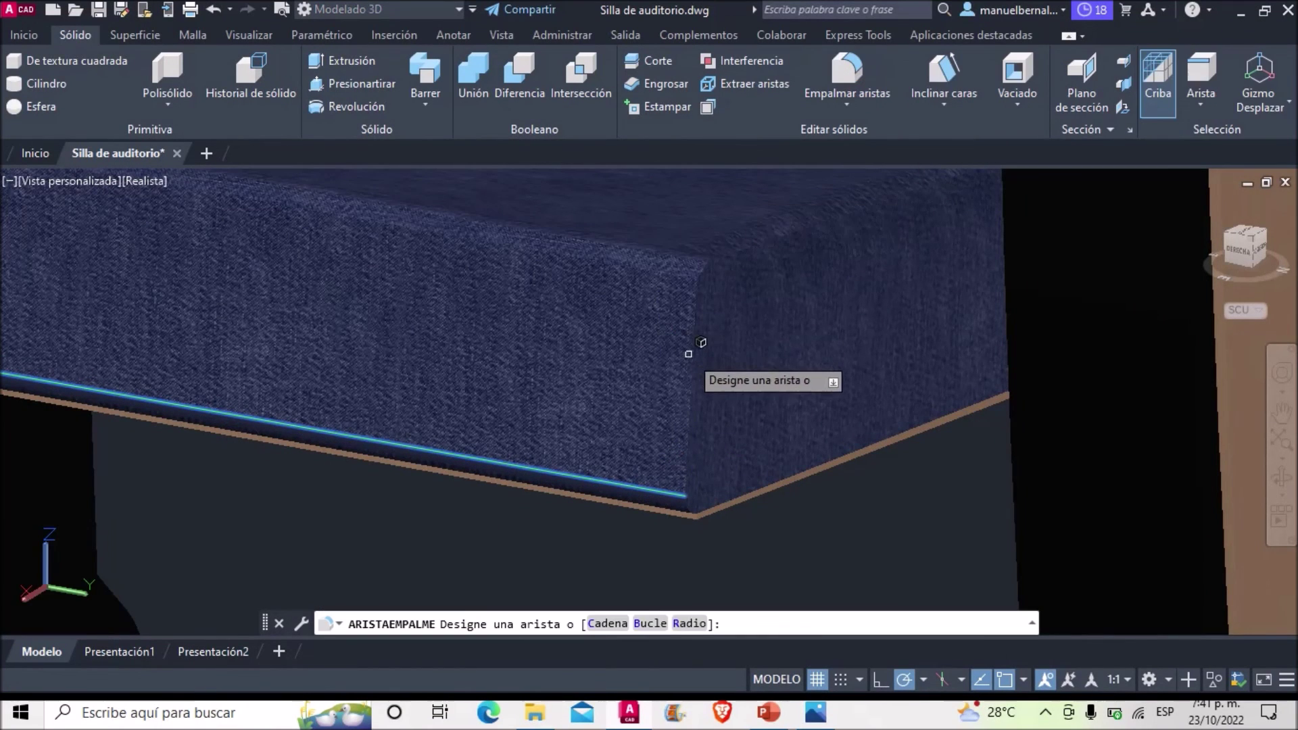
type("R")
key("Return")
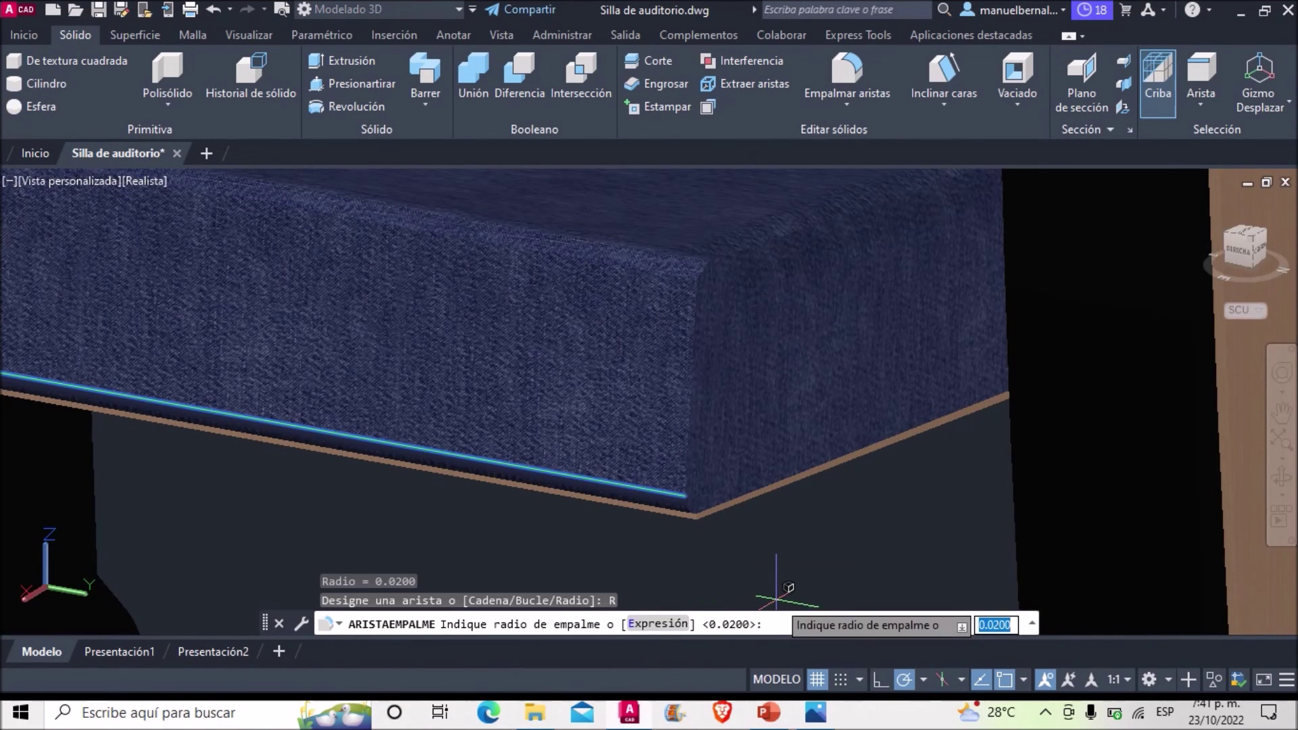
type("0.02")
key("Return")
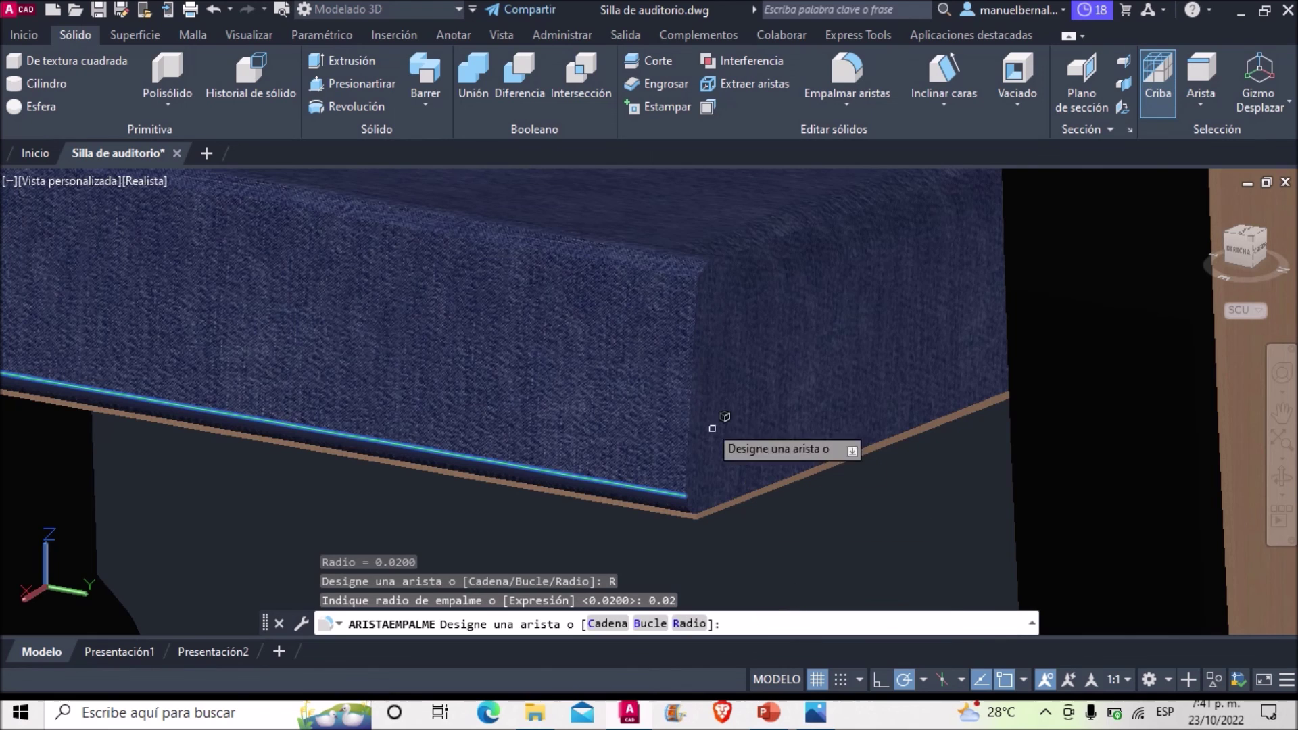
left_click(691, 404)
key("Return")
scroll(695, 372, "down", 3)
scroll(695, 371, "up", 3)
Orbit around the seat and fillet its other vertical corner edge at 0.02.
left_click(1277, 482)
mouse_move(507, 377)
left_mouse_down()
mouse_move(582, 371)
mouse_move(470, 391)
mouse_move(498, 397)
left_mouse_up()
key("Escape")
left_click(776, 76)
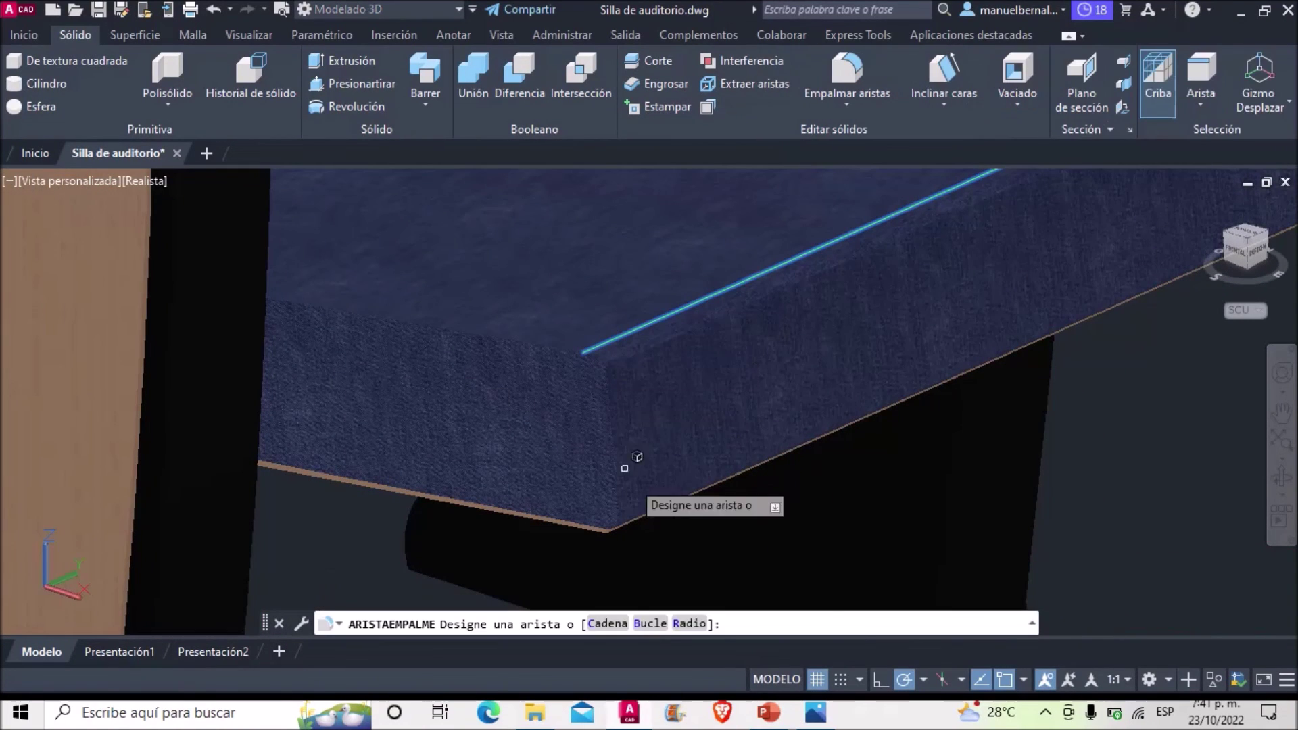
left_click(695, 622)
type("0.02")
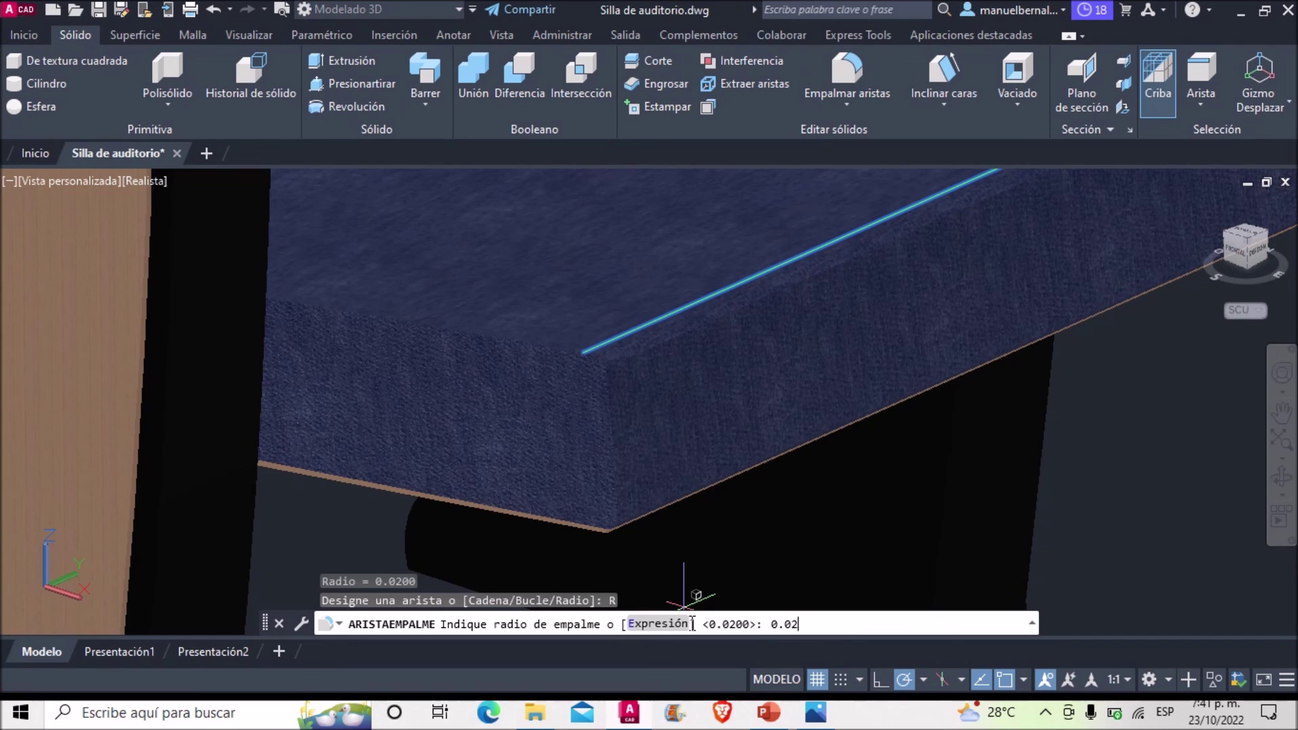
key("Return")
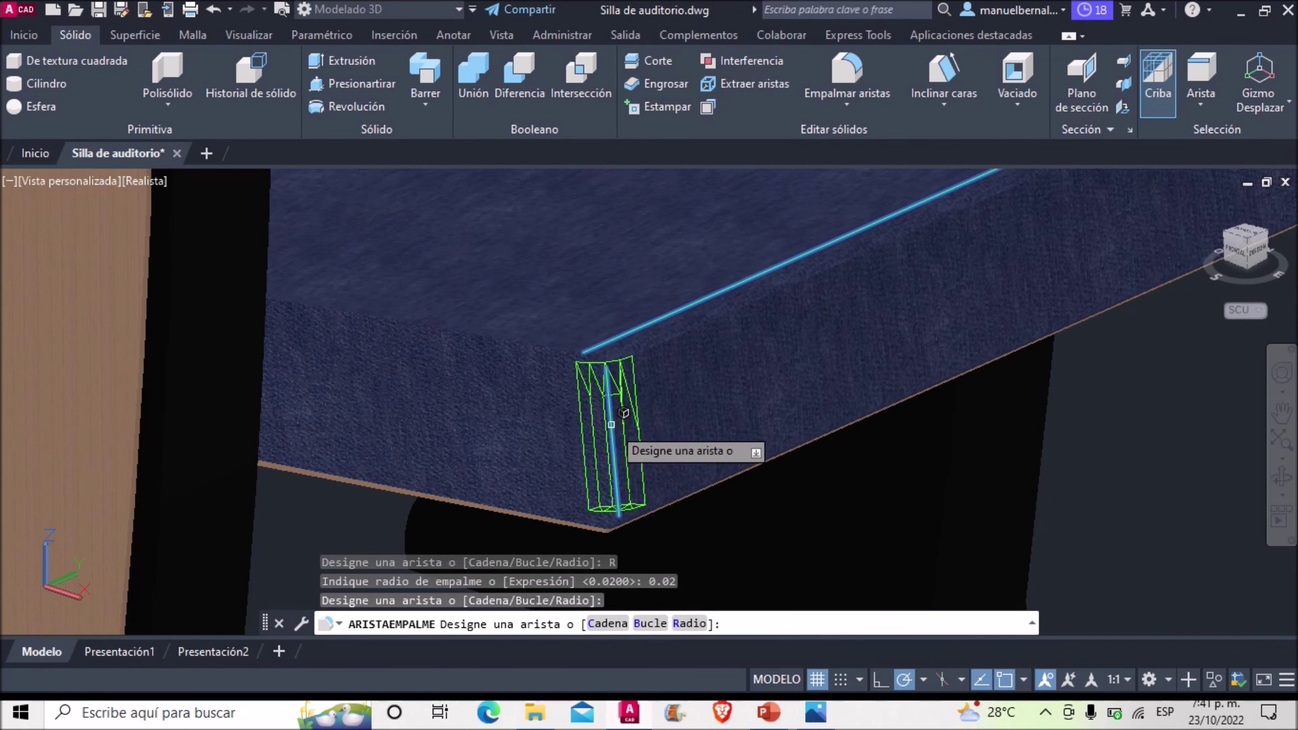
left_click(612, 421)
key("Return")
Pick the seat cushion's side edge for a 0.02 fillet and inspect it.
middle_click_drag(545, 389, 714, 429)
scroll(716, 426, "up", 2)
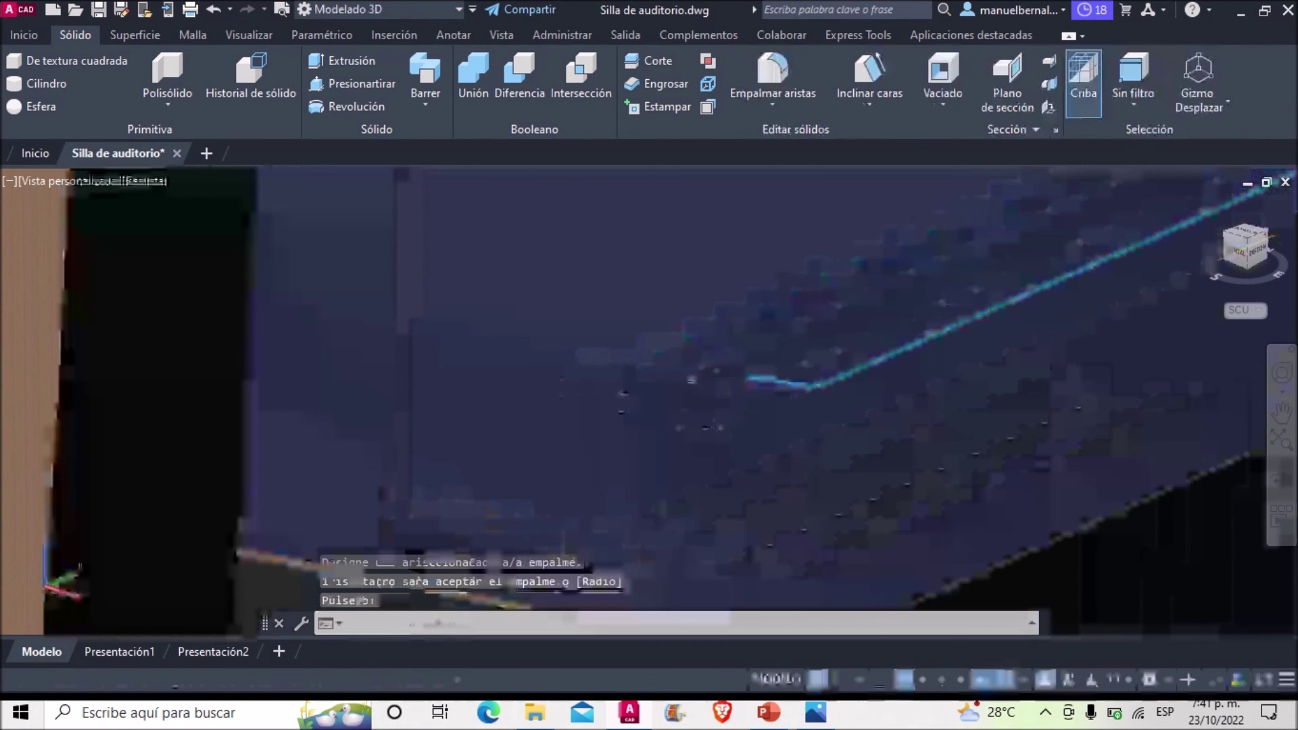
left_click(693, 623)
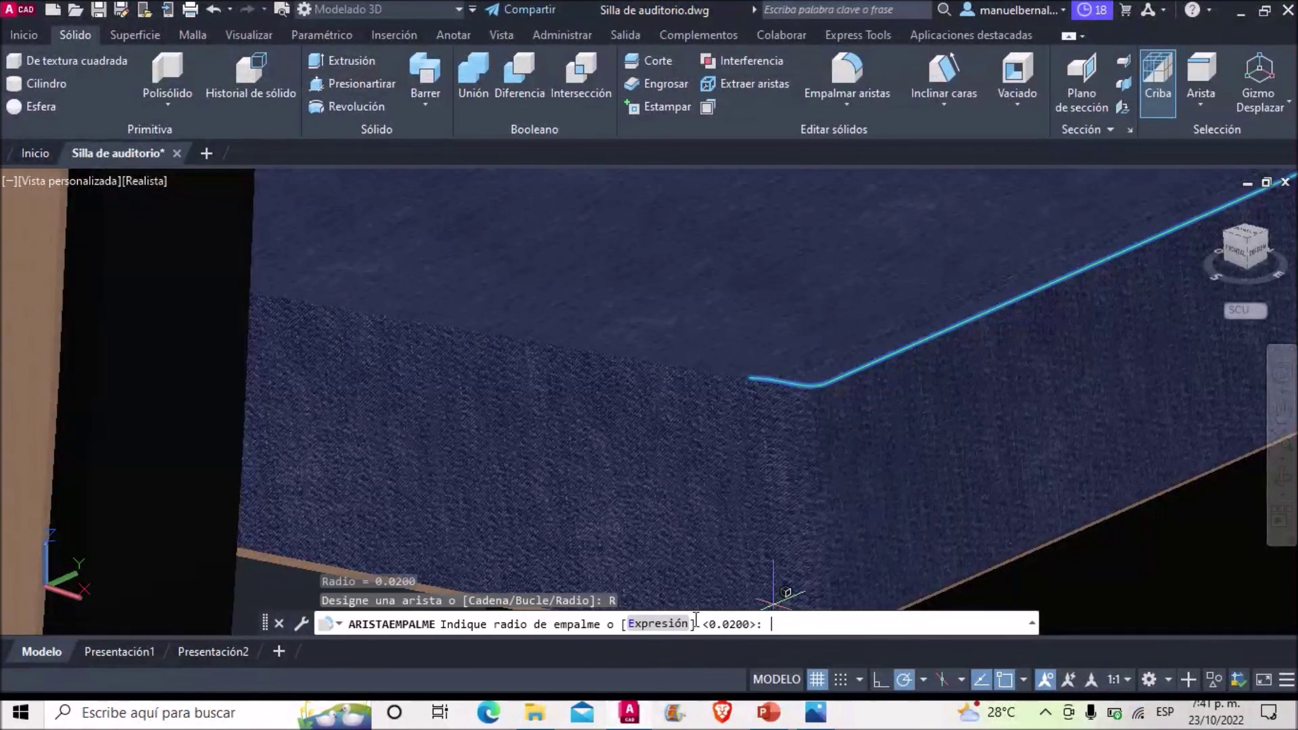
type("0.02")
key("Return")
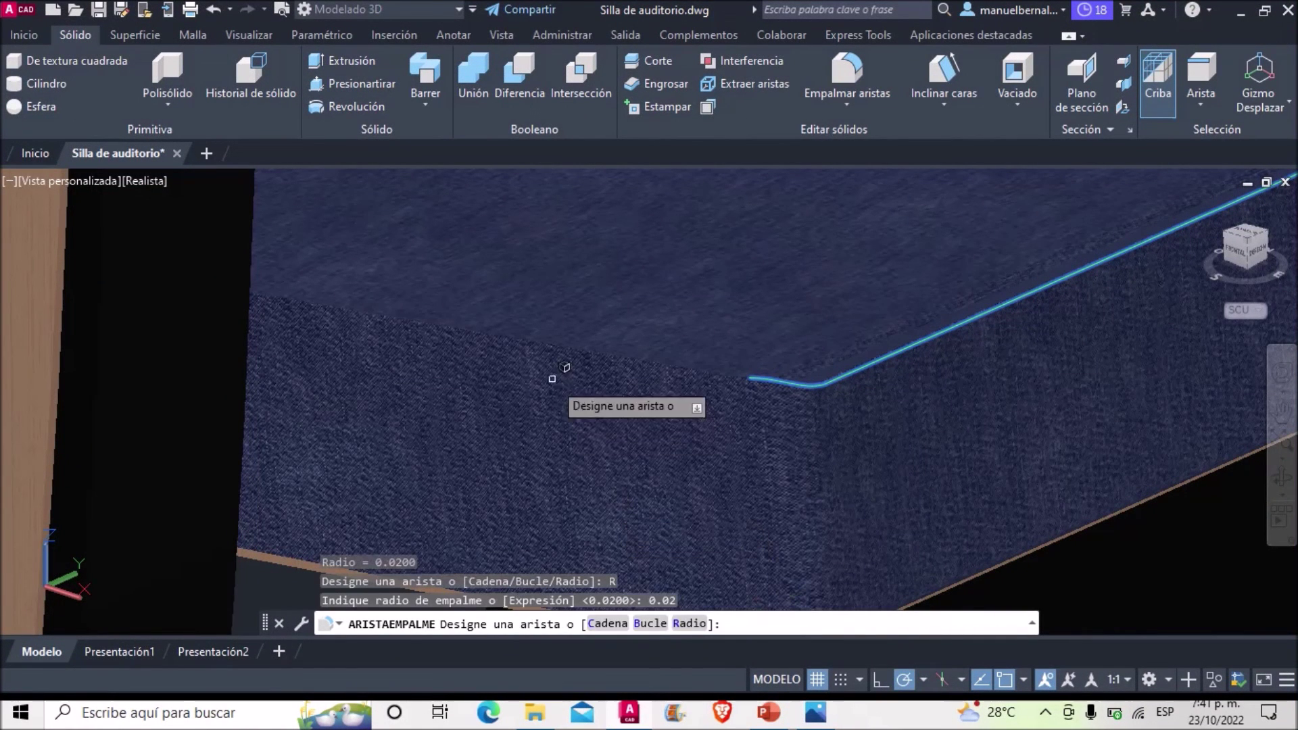
left_click(537, 345)
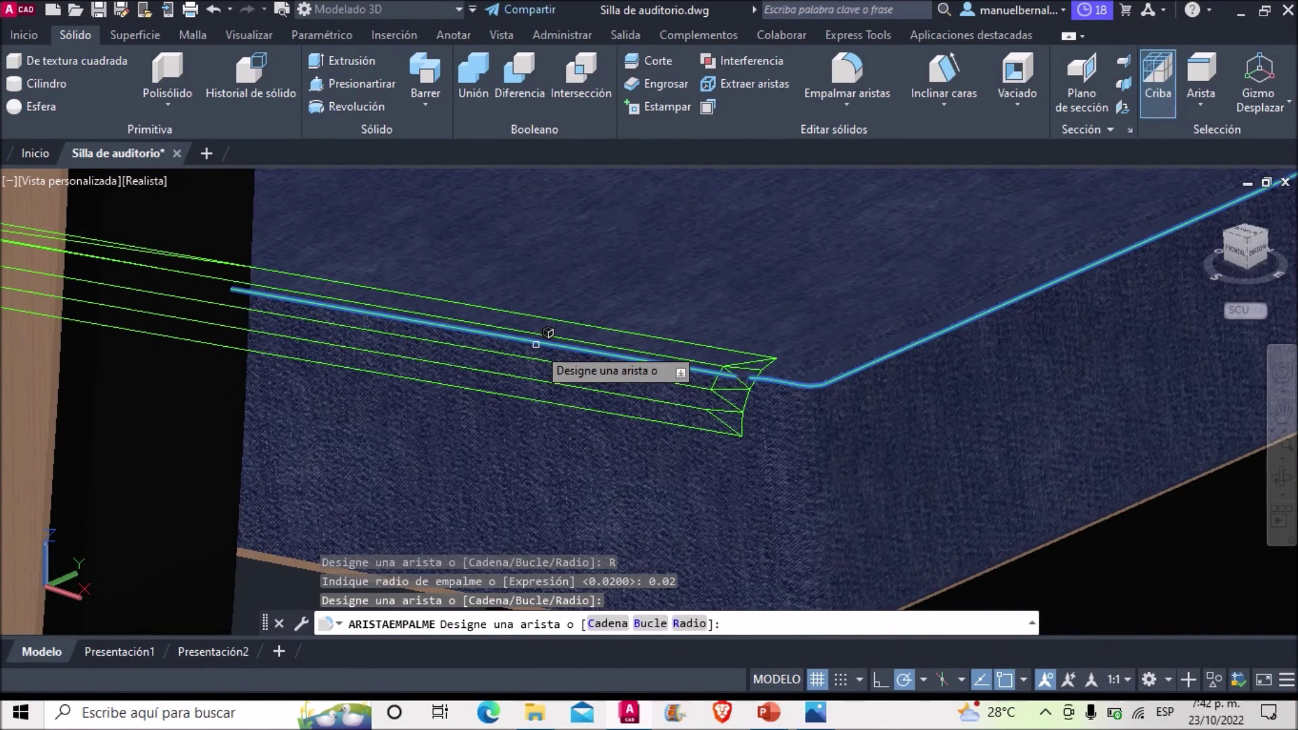
middle_click_drag(536, 345, 1030, 419, "shift")
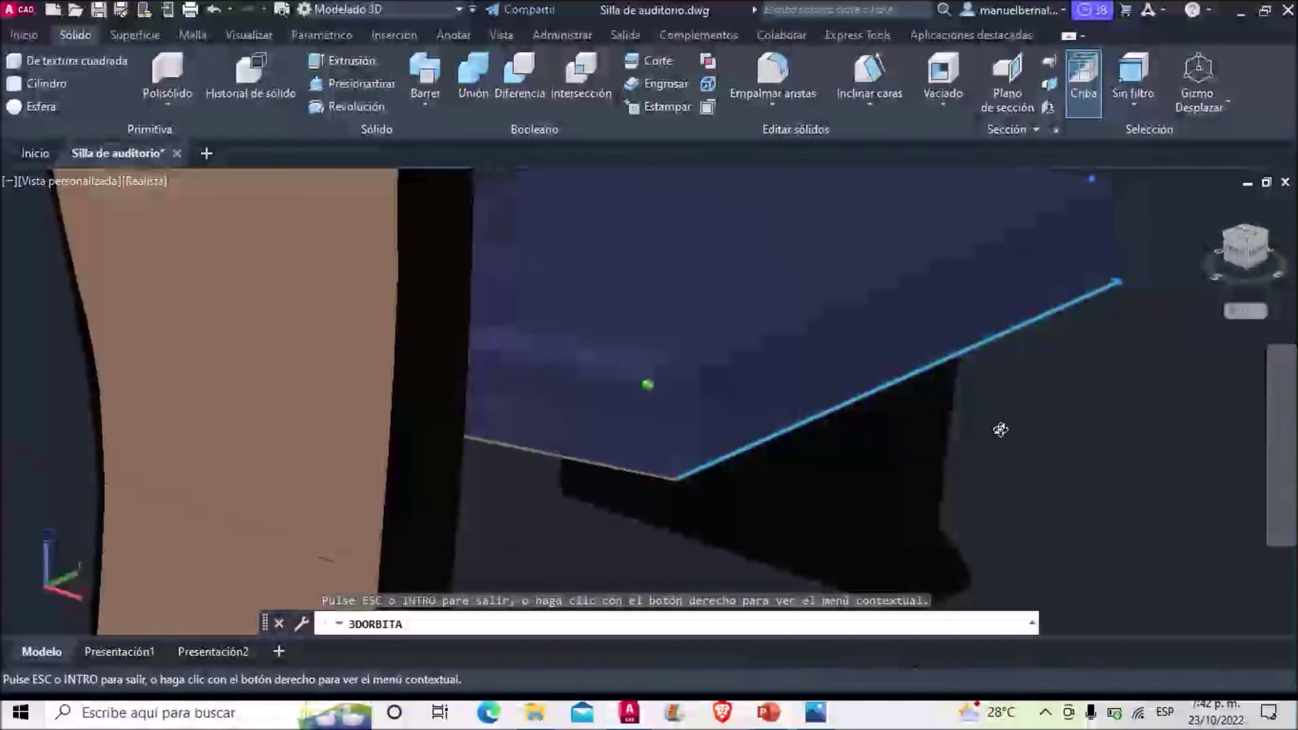
middle_click_drag(1029, 420, 826, 389, "shift")
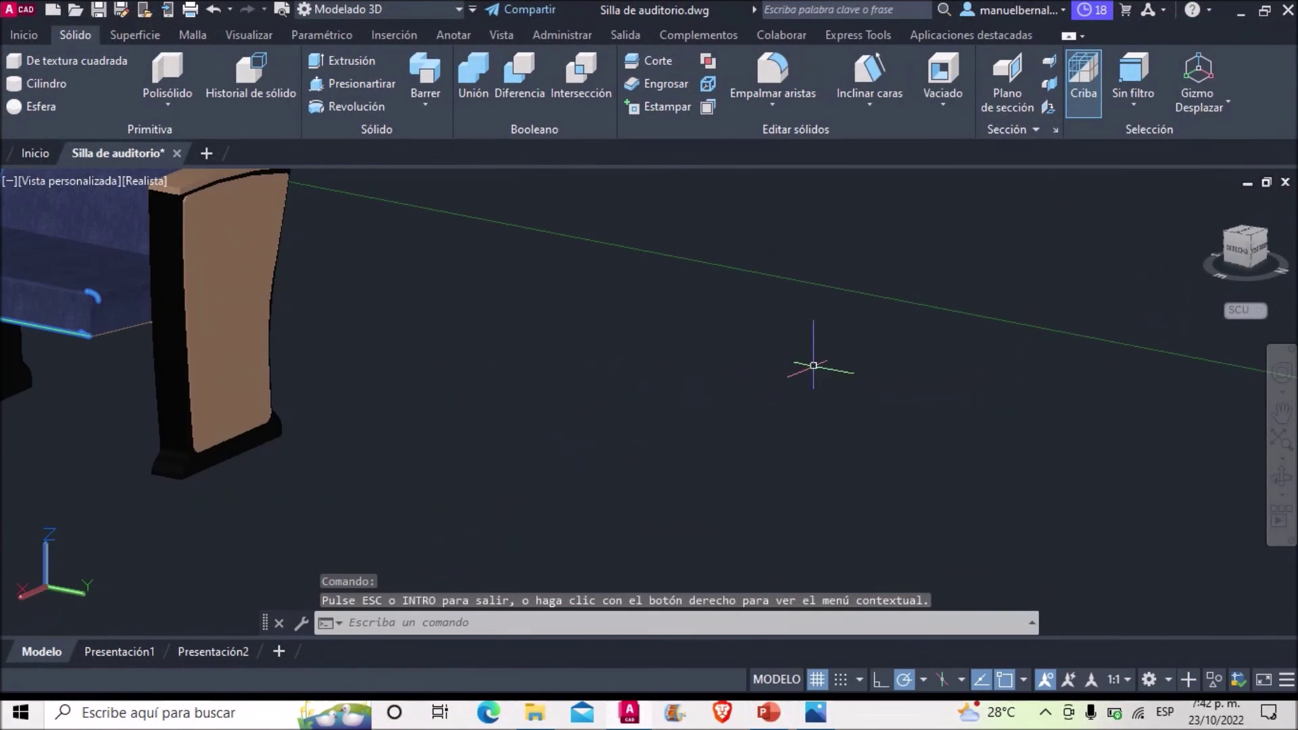
Cancel the pending fillet and orbit the finished chair to face the front.
scroll(826, 389, "down", 5)
key("Escape")
scroll(826, 389, "up", 3)
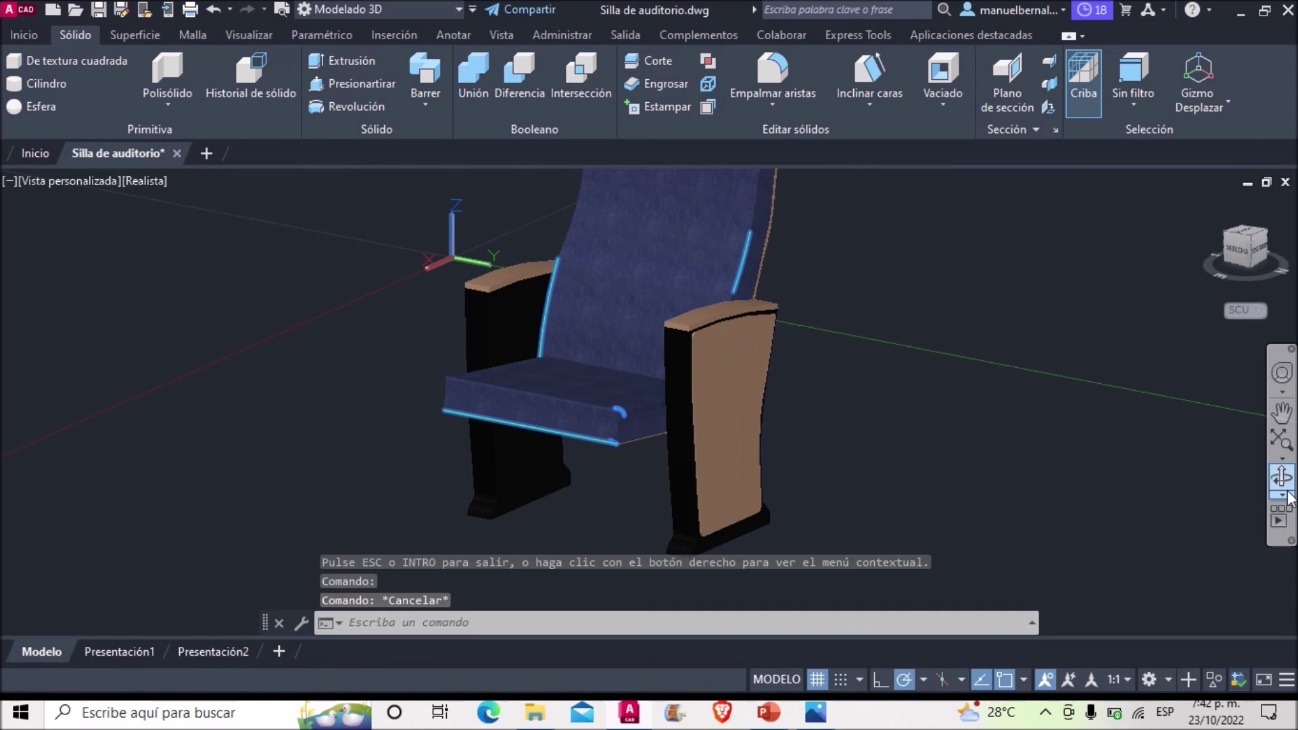
left_click(1287, 492)
mouse_move(660, 348)
left_mouse_down()
mouse_move(776, 342)
mouse_move(702, 298)
mouse_move(739, 377)
left_mouse_up()
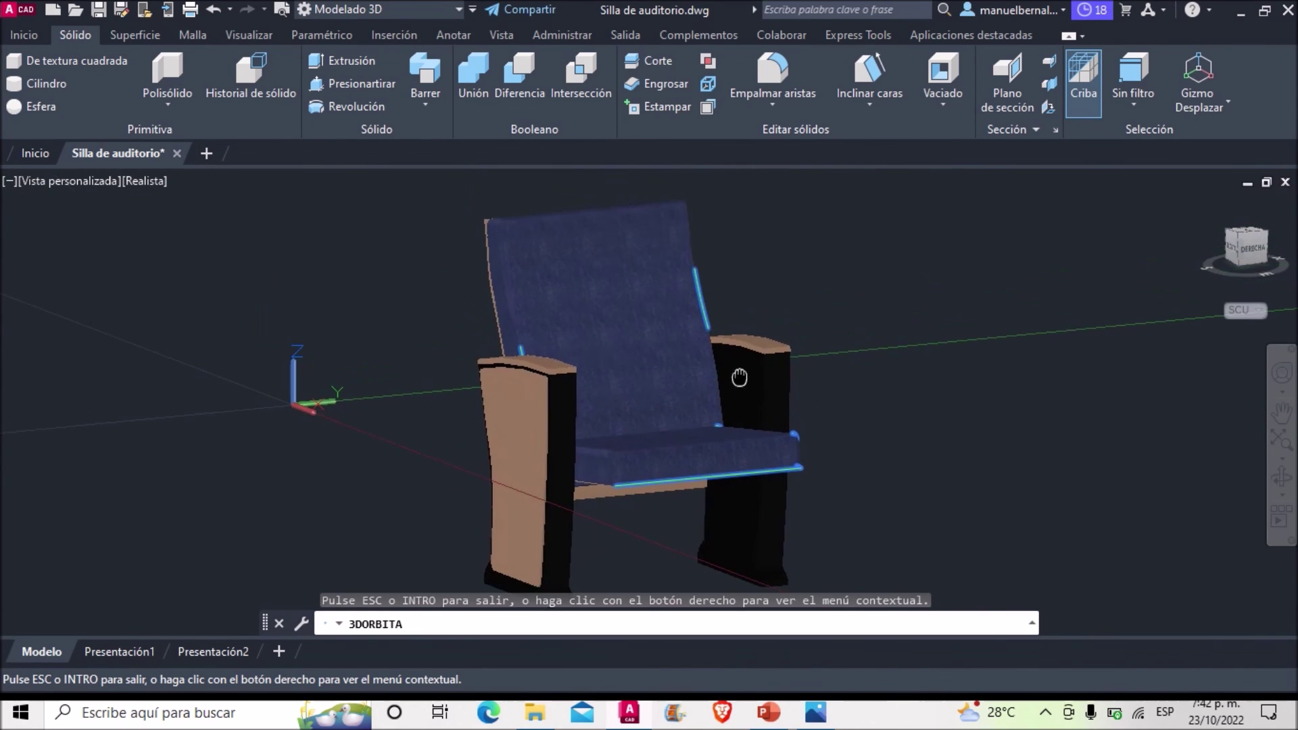
middle_click_drag(739, 377, 791, 340)
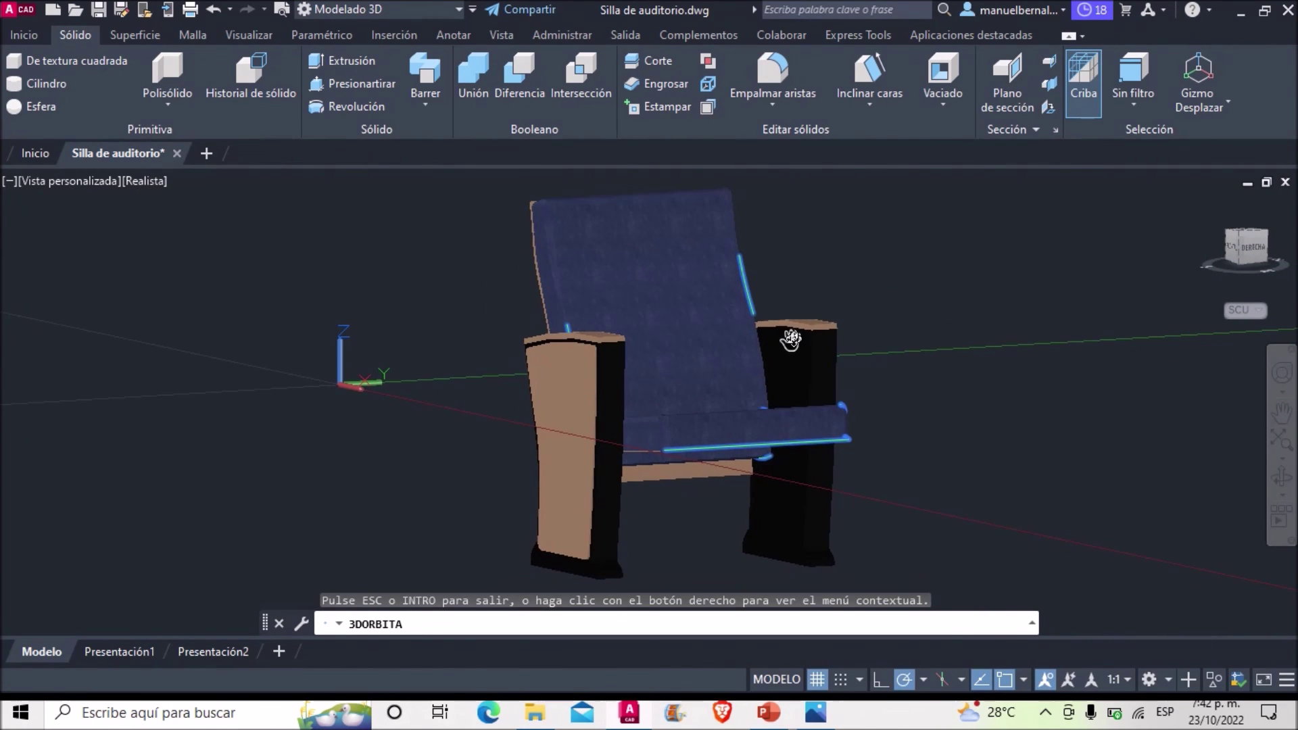
key("Escape")
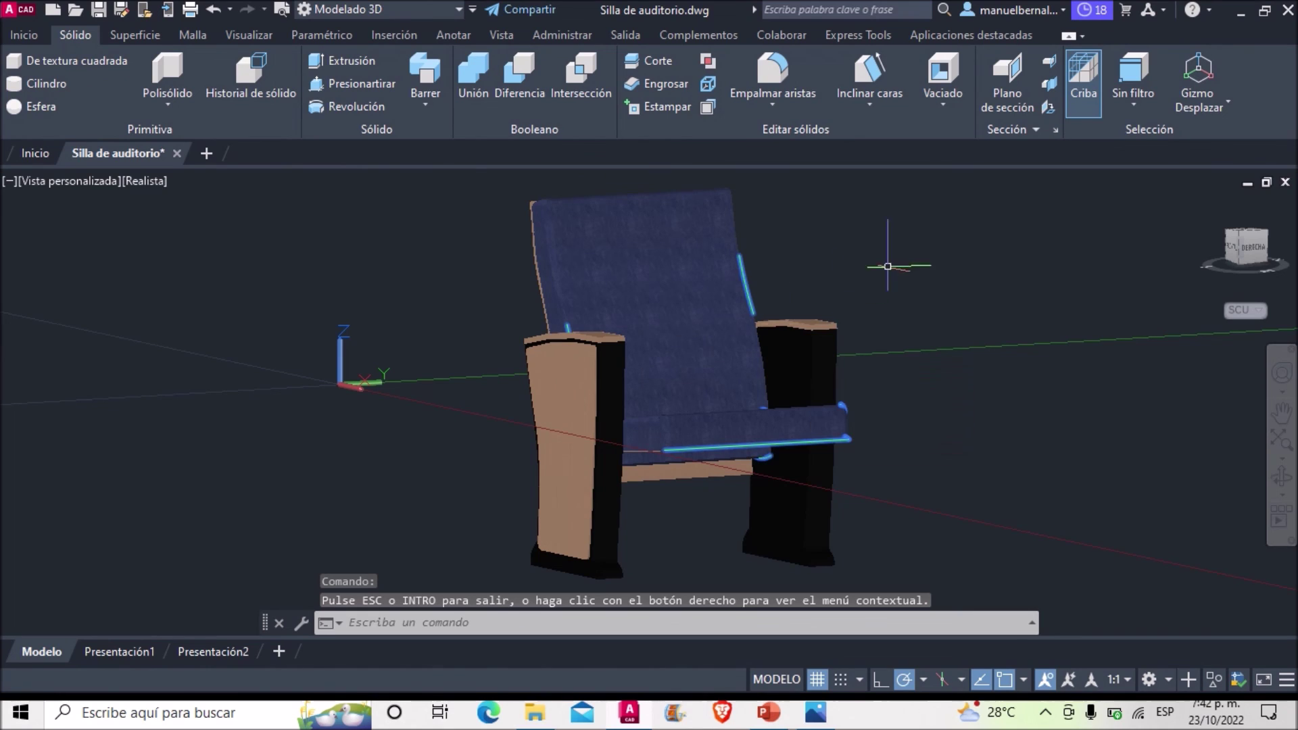